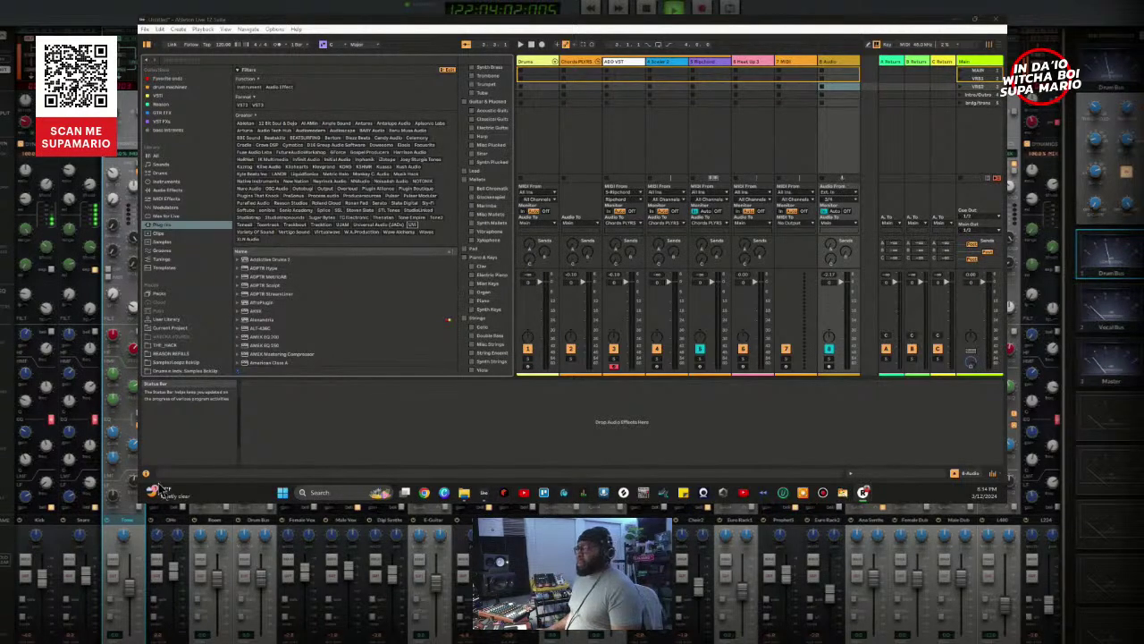
Step: Open the drum samples backup folder in the browser and display the Drums track's drum rack
{"action": "left_click", "coordinate": [166, 371]}
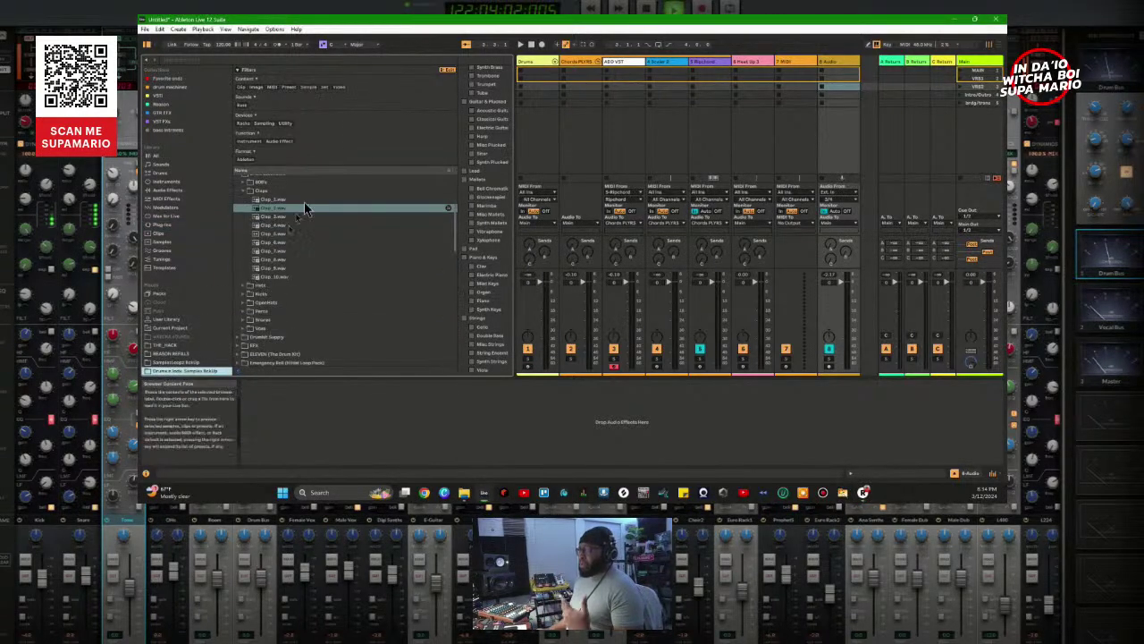
{"action": "left_click", "coordinate": [537, 61]}
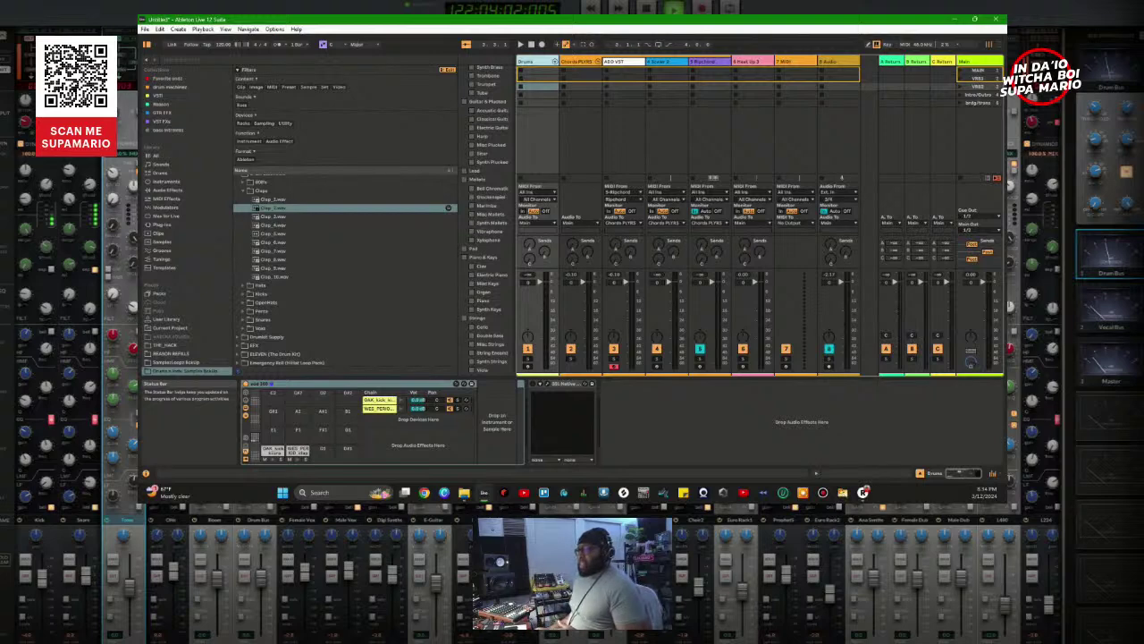
Step: In the samples backup folder, open the One_Shots folder inside the Drums folder of the Cardiak Asylum drum kit
{"action": "scroll", "coordinate": [282, 322], "scroll_direction": "up", "scroll_amount": 4}
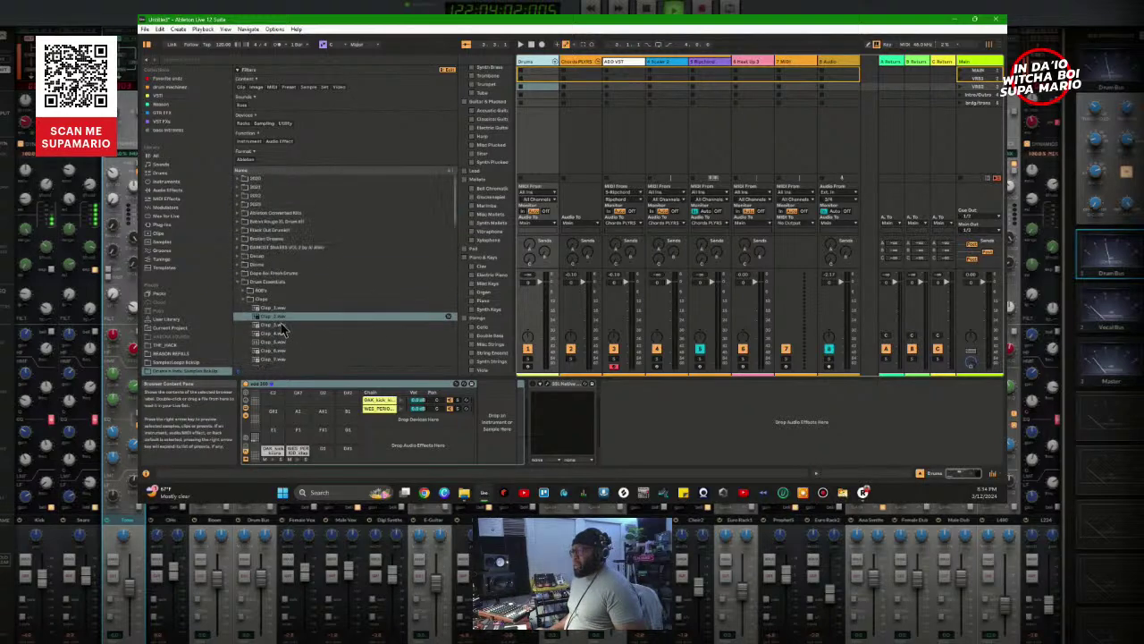
{"action": "left_click", "coordinate": [239, 275]}
{"action": "scroll", "coordinate": [250, 293], "scroll_direction": "down", "scroll_amount": 4}
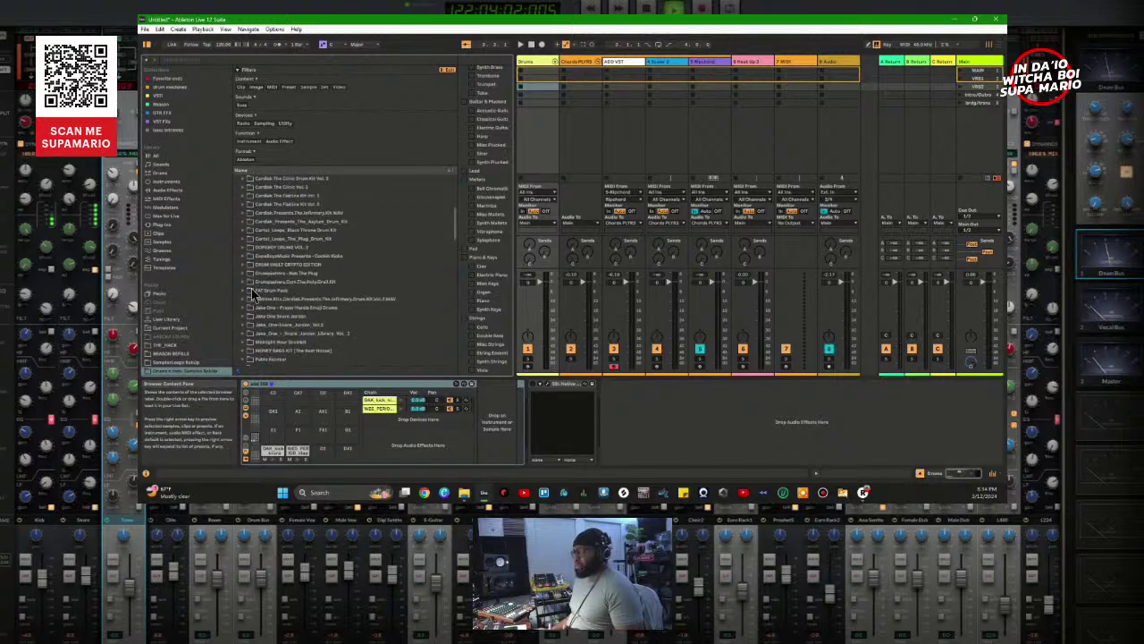
{"action": "left_click", "coordinate": [247, 224]}
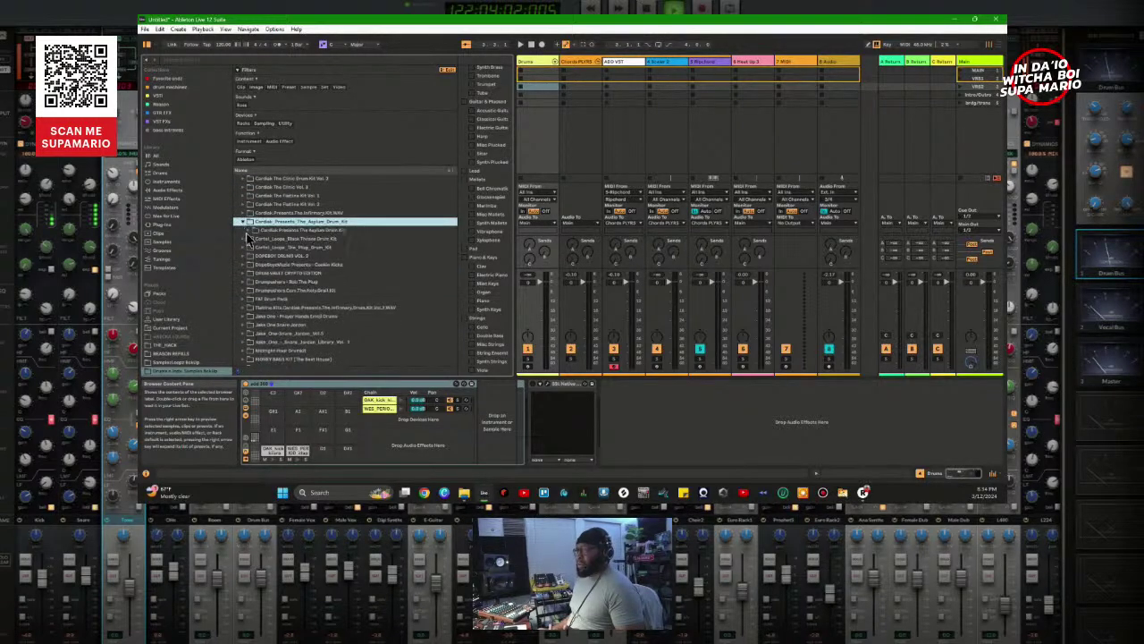
{"action": "left_click", "coordinate": [248, 231]}
{"action": "left_click", "coordinate": [247, 238]}
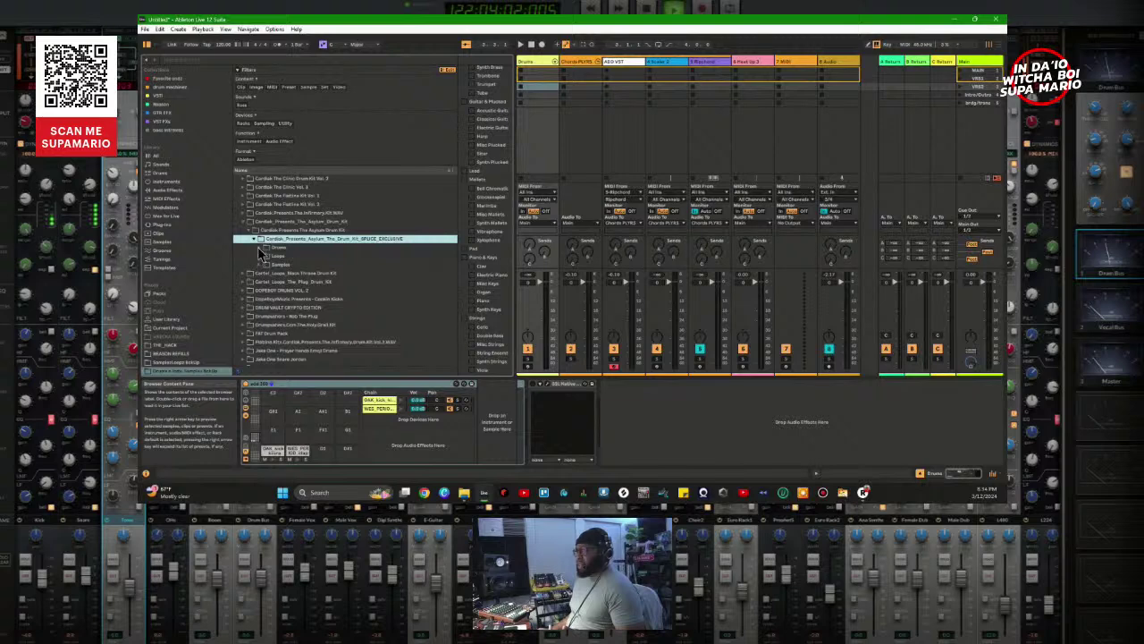
{"action": "left_click", "coordinate": [259, 247]}
{"action": "left_click", "coordinate": [272, 266]}
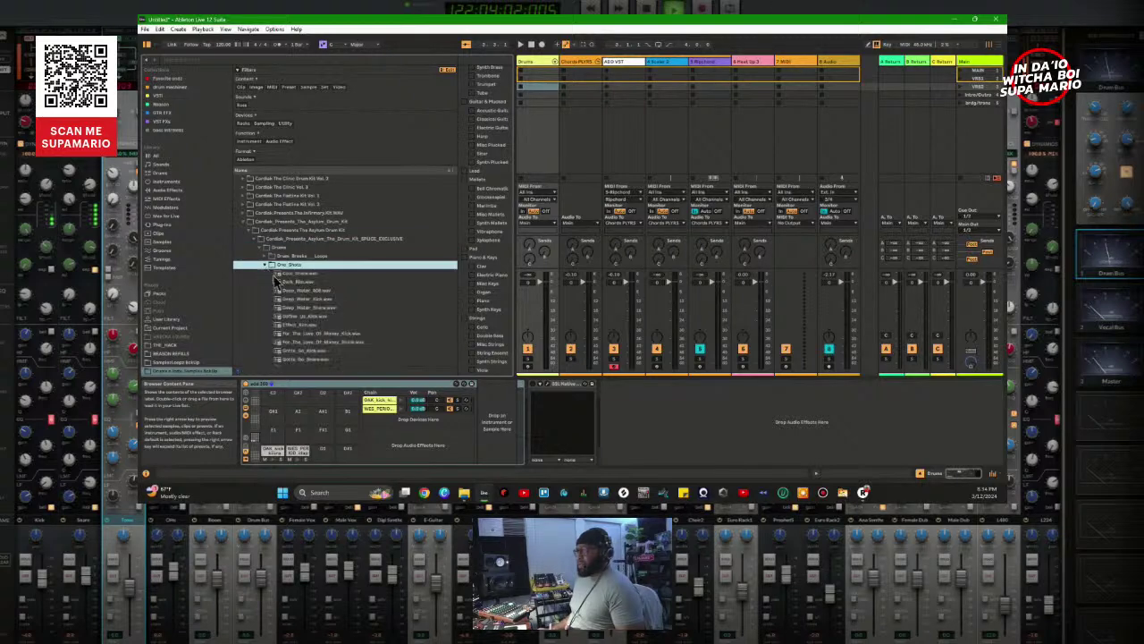
Step: Audition the Asylum kit's one-shots from the first snare through the Paper_Chasin samples, returning to Immortal_Open_Hat.wav
{"action": "left_click", "coordinate": [290, 273]}
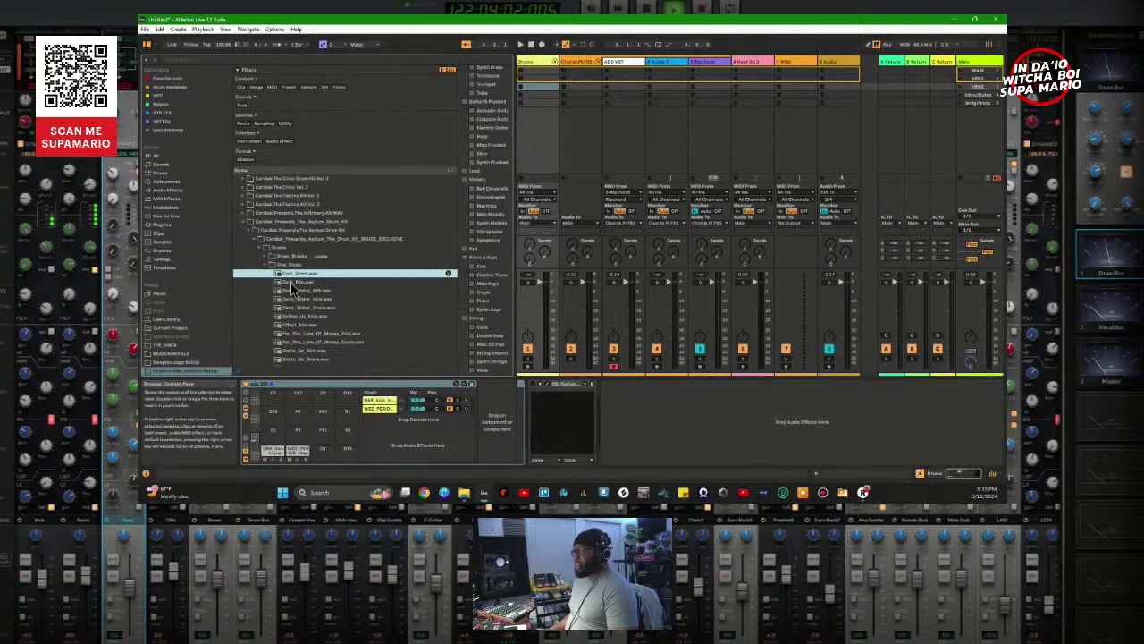
{"action": "key", "text": "Down"}
{"action": "key", "text": "Down"}
{"action": "key", "text": "Down"}
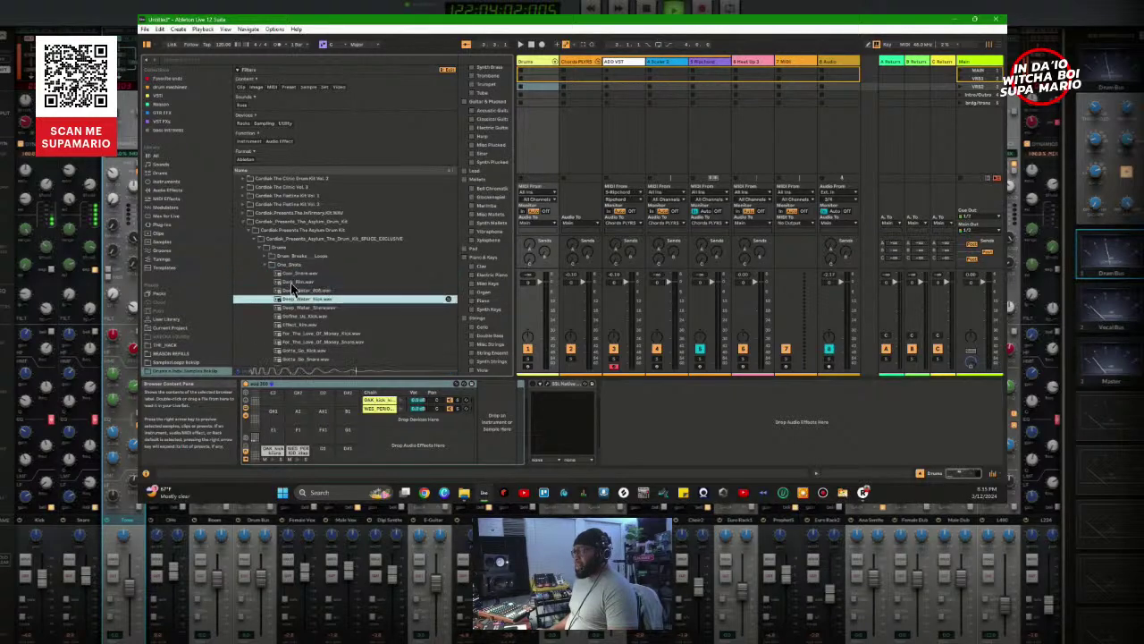
{"action": "key", "text": "Down"}
{"action": "key", "text": "Down"}
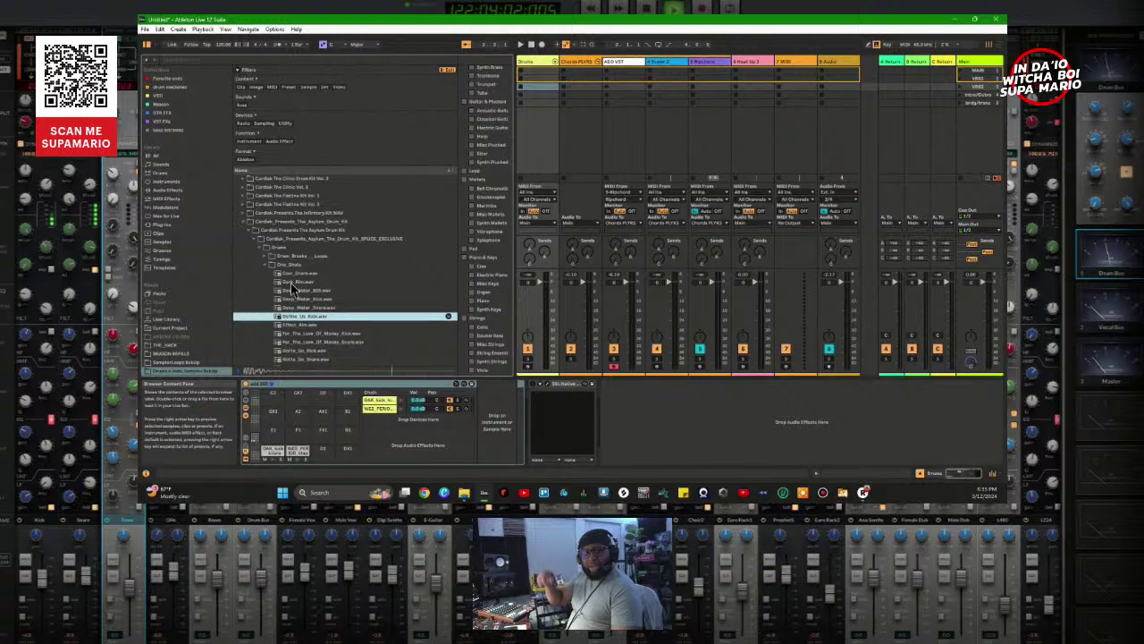
{"action": "key", "text": "Down"}
{"action": "key", "text": "Down"}
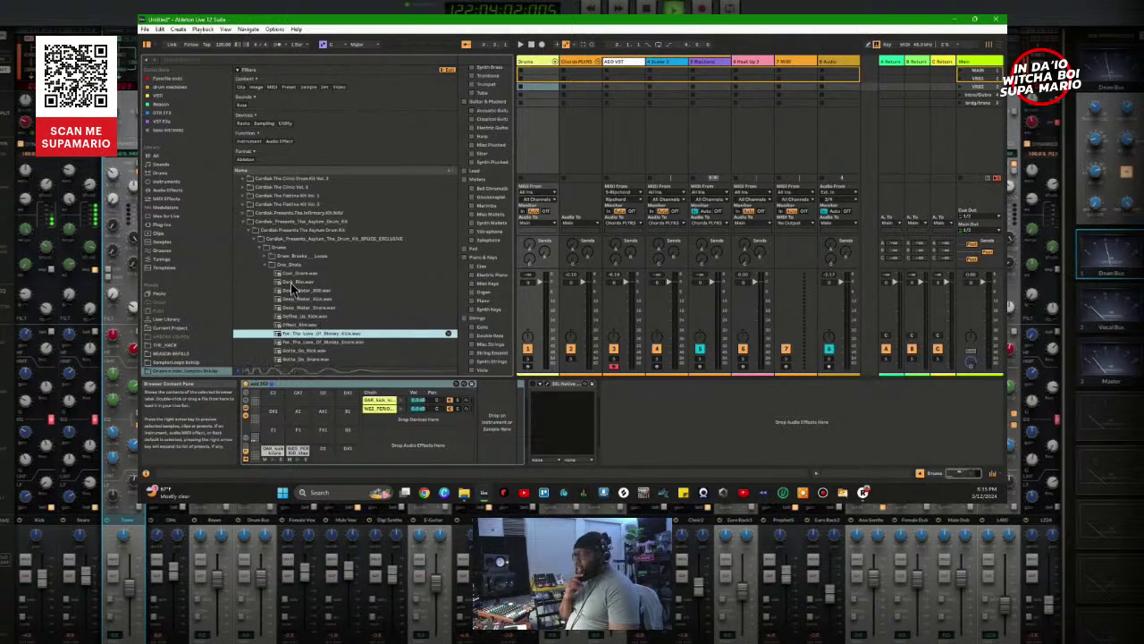
{"action": "key", "text": "Down"}
{"action": "key", "text": "Down"}
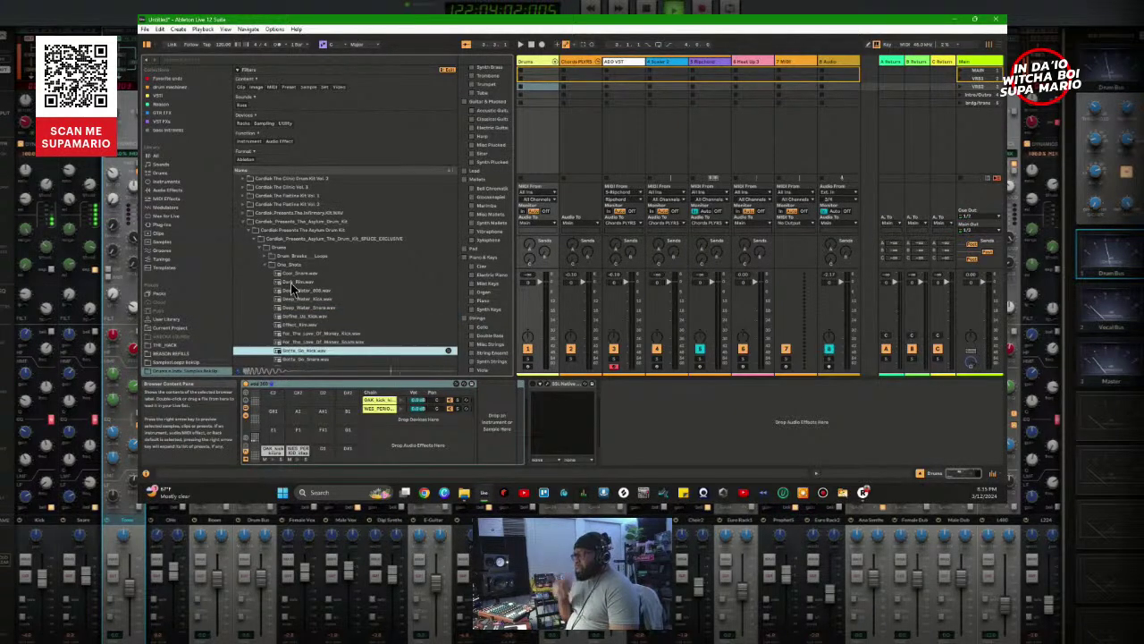
{"action": "key", "text": "Down"}
{"action": "key", "text": "Up"}
{"action": "key", "text": "Up"}
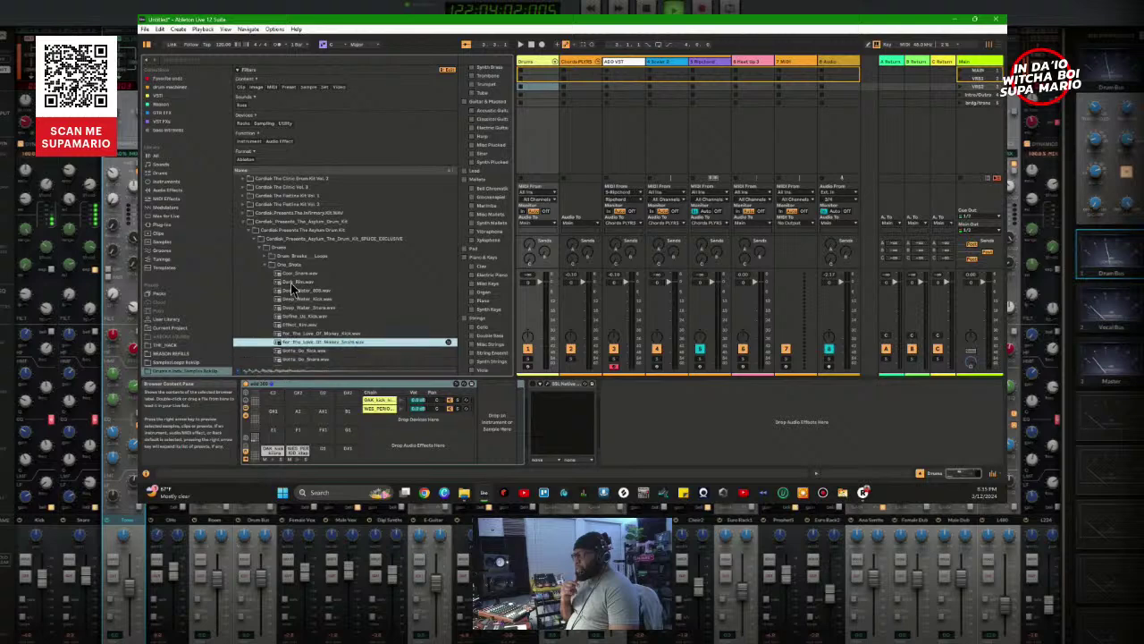
{"action": "key", "text": "Down"}
{"action": "key", "text": "Down"}
{"action": "key", "text": "Down"}
{"action": "key", "text": "Down"}
{"action": "key", "text": "Down"}
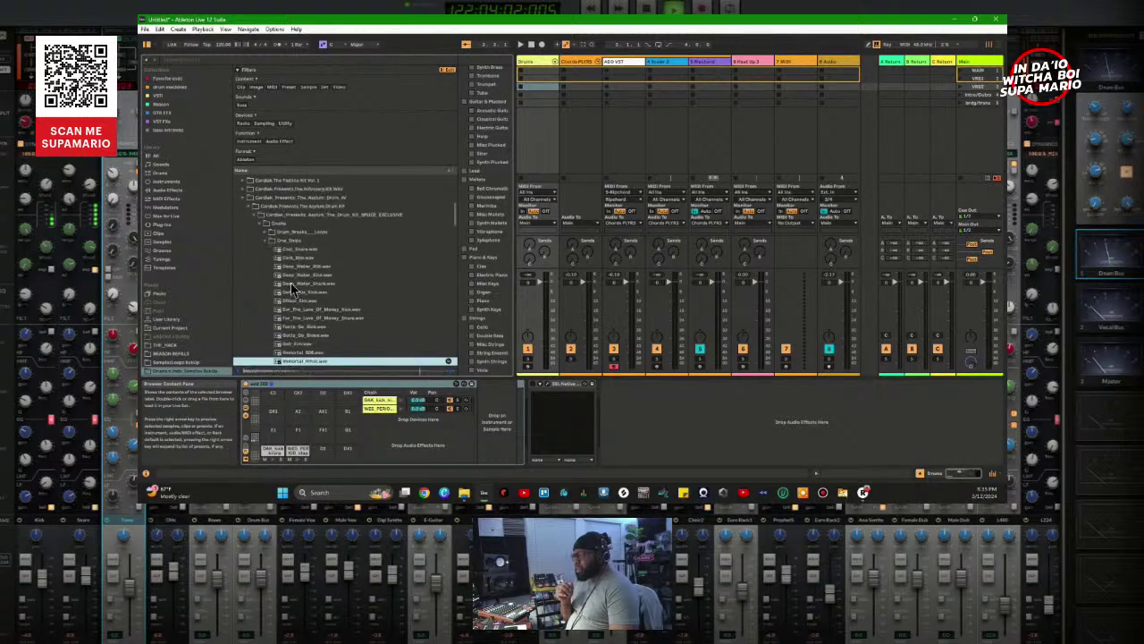
{"action": "key", "text": "Up"}
{"action": "key", "text": "Down"}
{"action": "key", "text": "Down"}
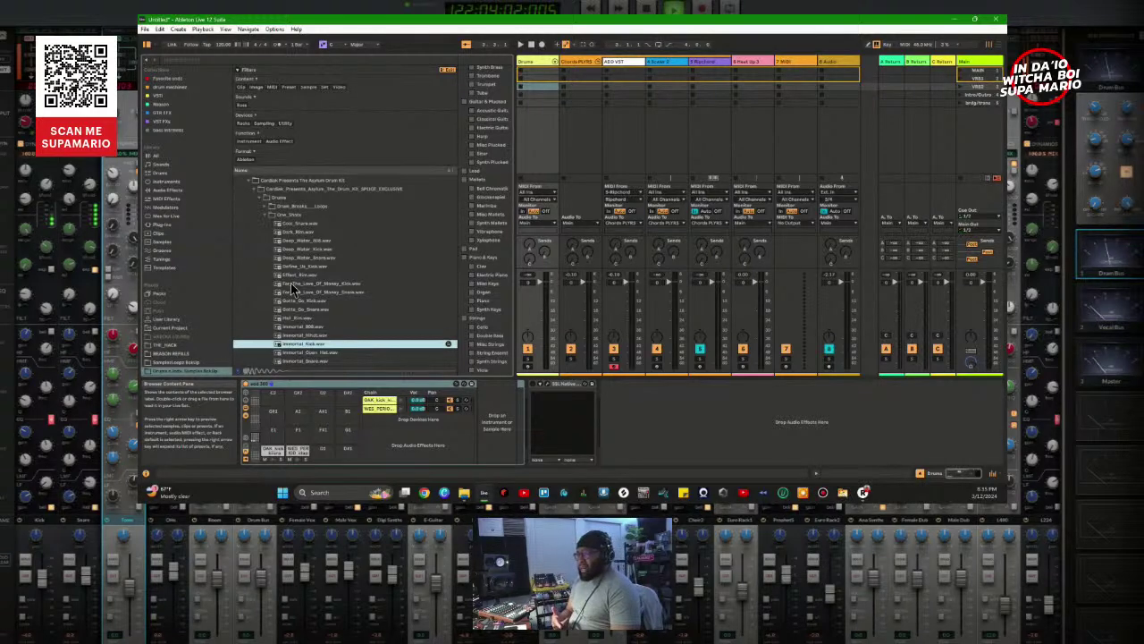
{"action": "key", "text": "Down"}
{"action": "key", "text": "Down"}
{"action": "key", "text": "Down"}
{"action": "key", "text": "Down"}
{"action": "key", "text": "Down"}
{"action": "key", "text": "Down"}
{"action": "key", "text": "Down"}
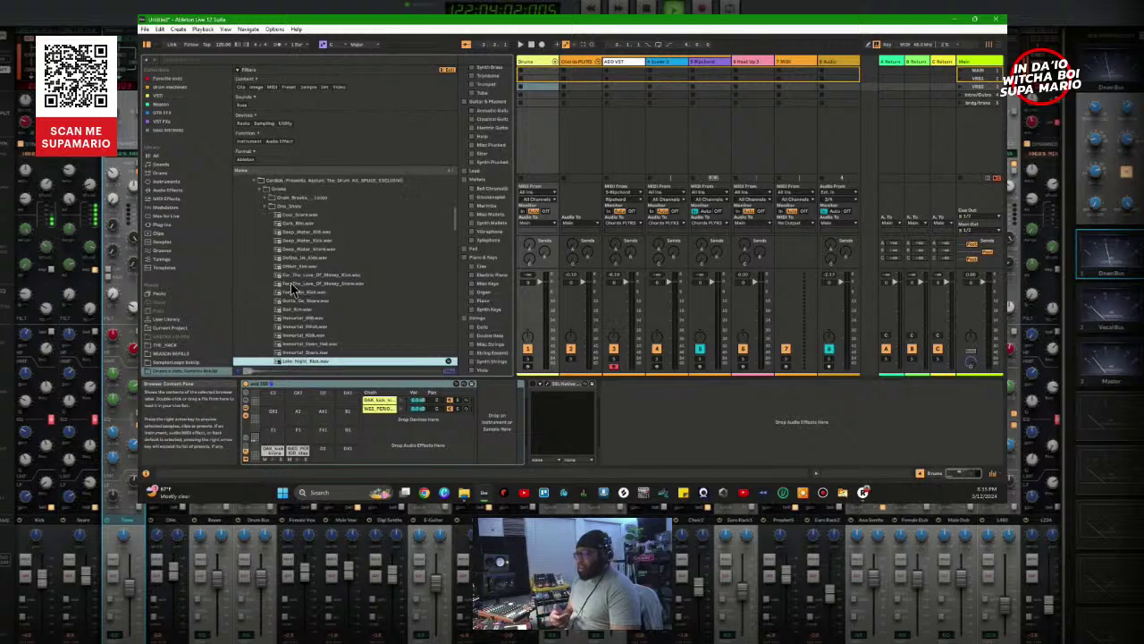
{"action": "key", "text": "Down"}
{"action": "key", "text": "Down"}
{"action": "key", "text": "Down"}
{"action": "key", "text": "Down"}
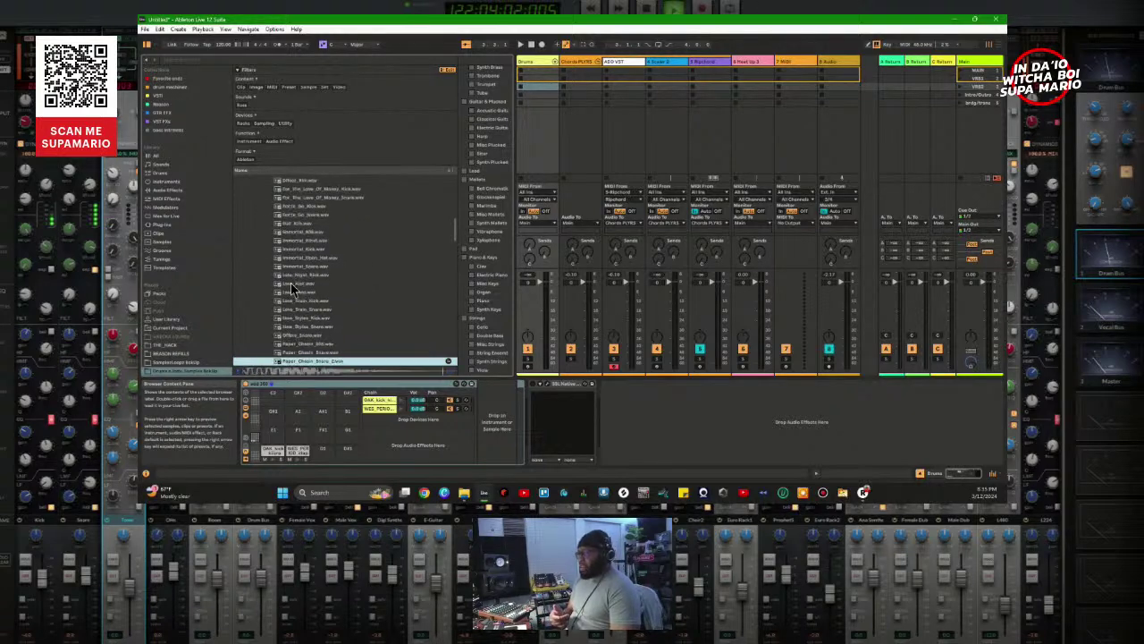
{"action": "key", "text": "Down"}
{"action": "key", "text": "Up"}
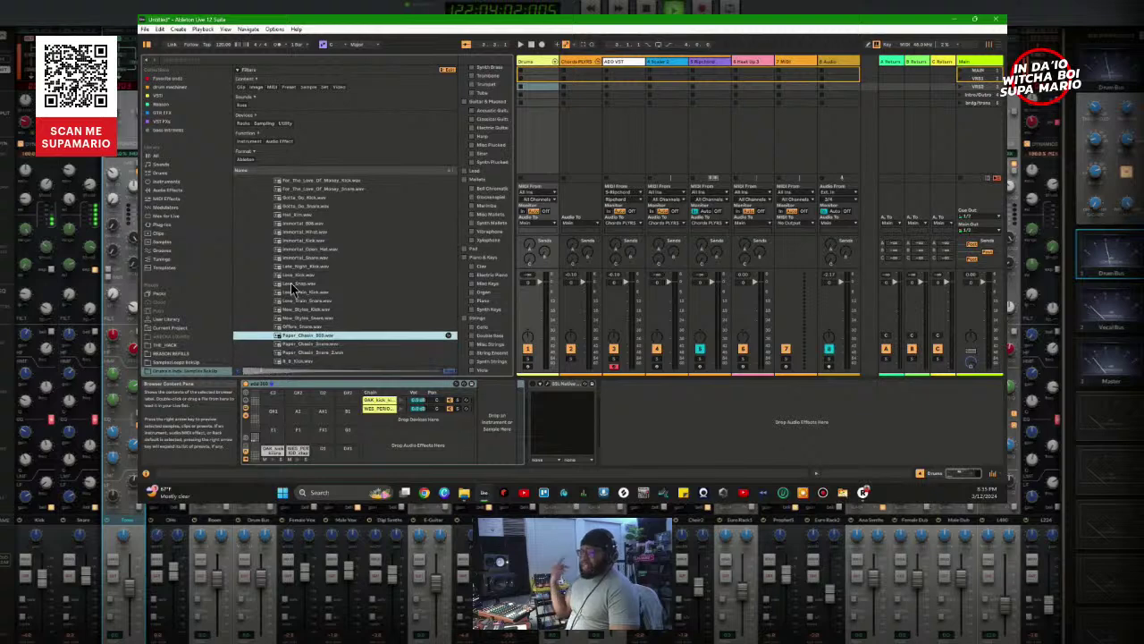
{"action": "left_click", "coordinate": [307, 250]}
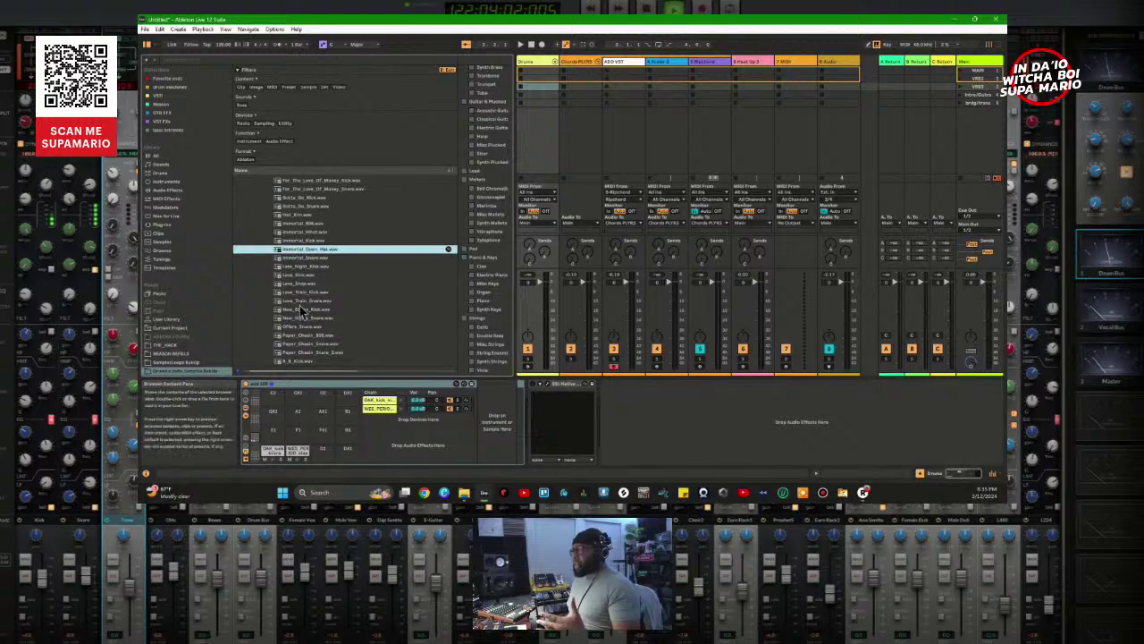
Step: Delete the clap and kick samples from their two pads in the drum rack
{"action": "right_click", "coordinate": [294, 452]}
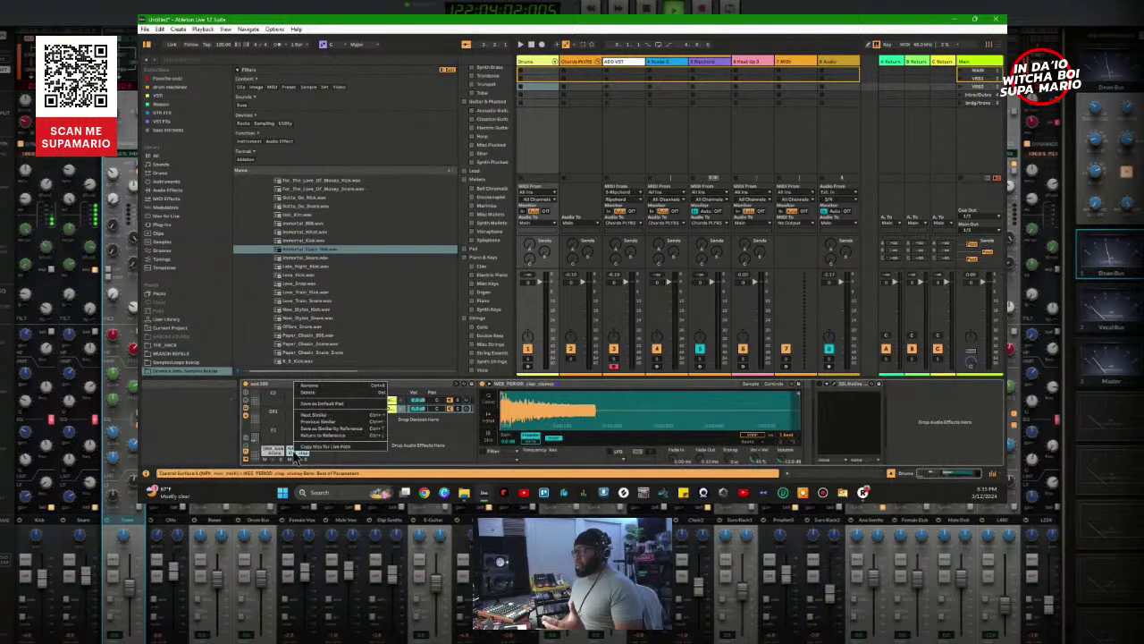
{"action": "left_click", "coordinate": [307, 395]}
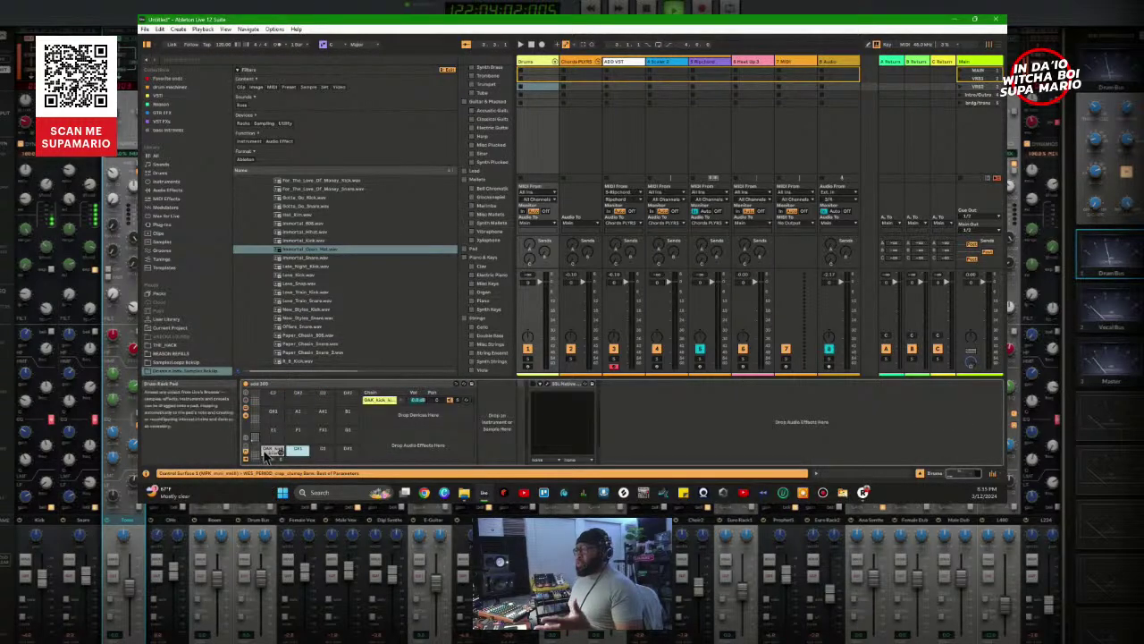
{"action": "right_click", "coordinate": [268, 452]}
{"action": "left_click", "coordinate": [274, 395]}
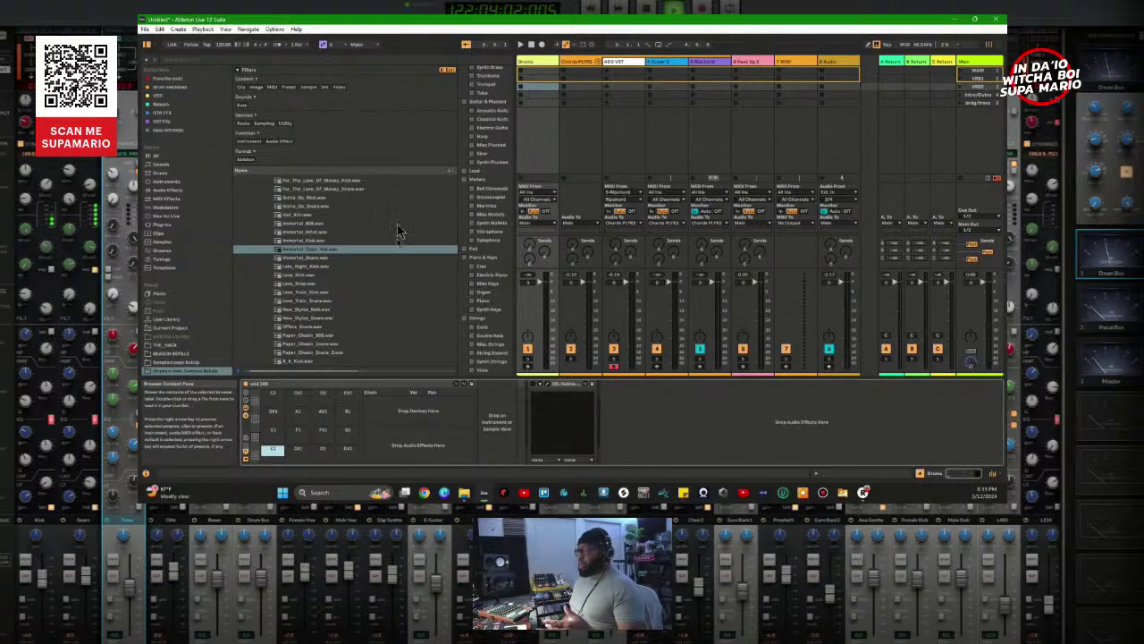
Step: Audition the one-shots again, comparing the rim, Immortal and Love samples and continuing down to Paper_Chasin_808.wav
{"action": "key", "text": "Up"}
{"action": "key", "text": "Up"}
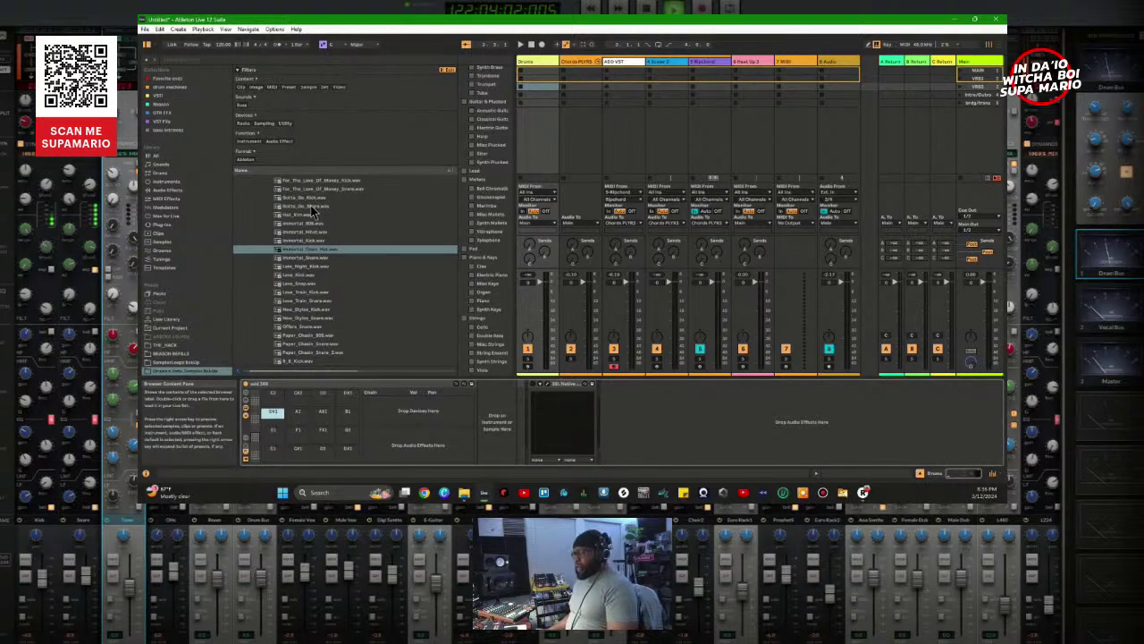
{"action": "left_click", "coordinate": [318, 265]}
{"action": "key", "text": "Up"}
{"action": "key", "text": "Up"}
{"action": "key", "text": "Up"}
{"action": "key", "text": "Up"}
{"action": "key", "text": "Up"}
{"action": "key", "text": "Up"}
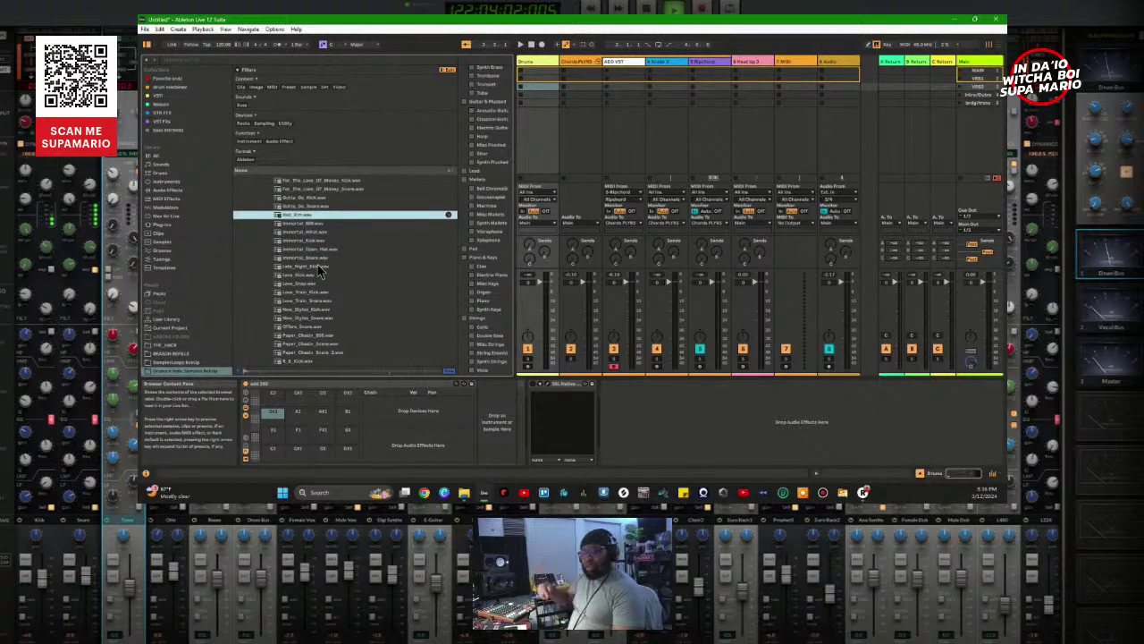
{"action": "key", "text": "Down"}
{"action": "key", "text": "Down"}
{"action": "key", "text": "Down"}
{"action": "key", "text": "Down"}
{"action": "key", "text": "Up"}
{"action": "key", "text": "Up"}
{"action": "key", "text": "Up"}
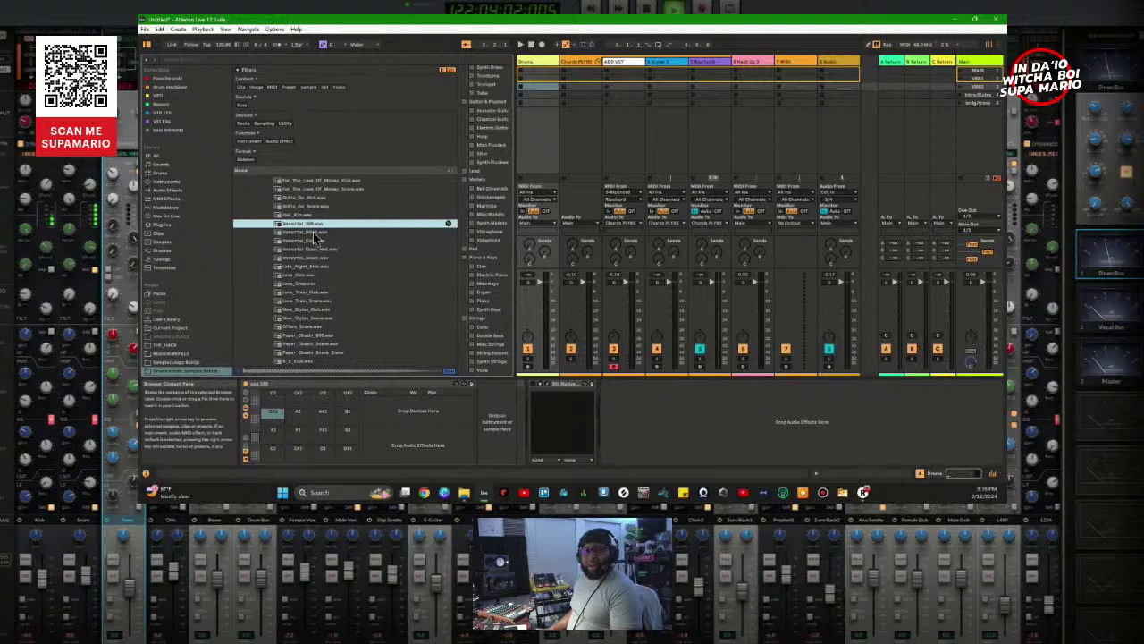
{"action": "key", "text": "Down"}
{"action": "key", "text": "Down"}
{"action": "key", "text": "Down"}
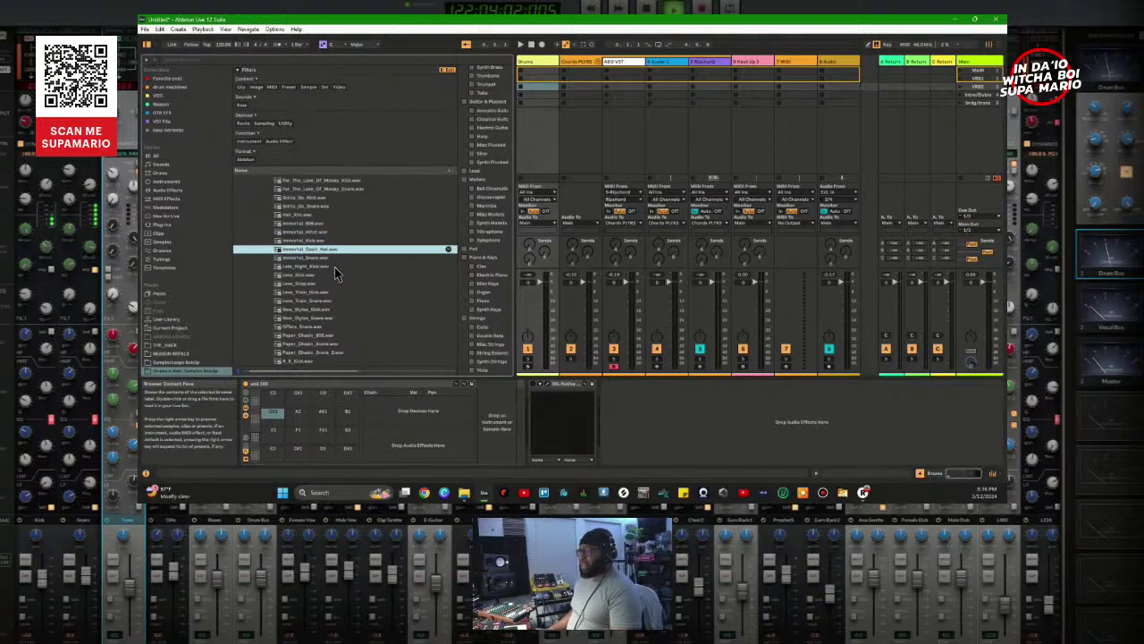
{"action": "key", "text": "Down"}
{"action": "key", "text": "Down"}
{"action": "key", "text": "Down"}
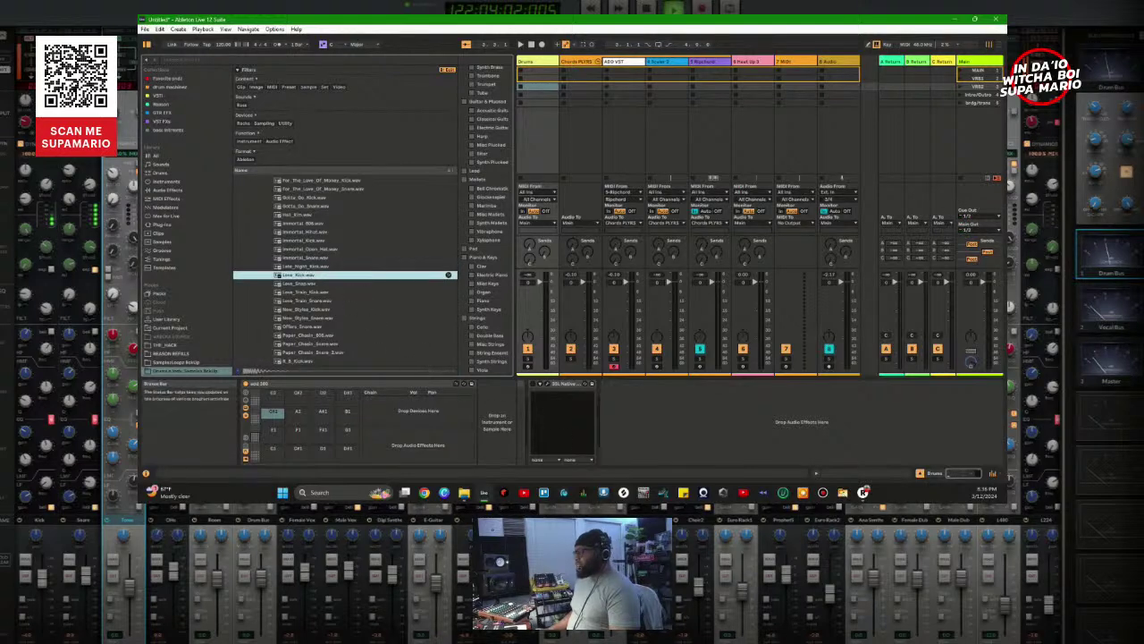
{"action": "left_click", "coordinate": [300, 283]}
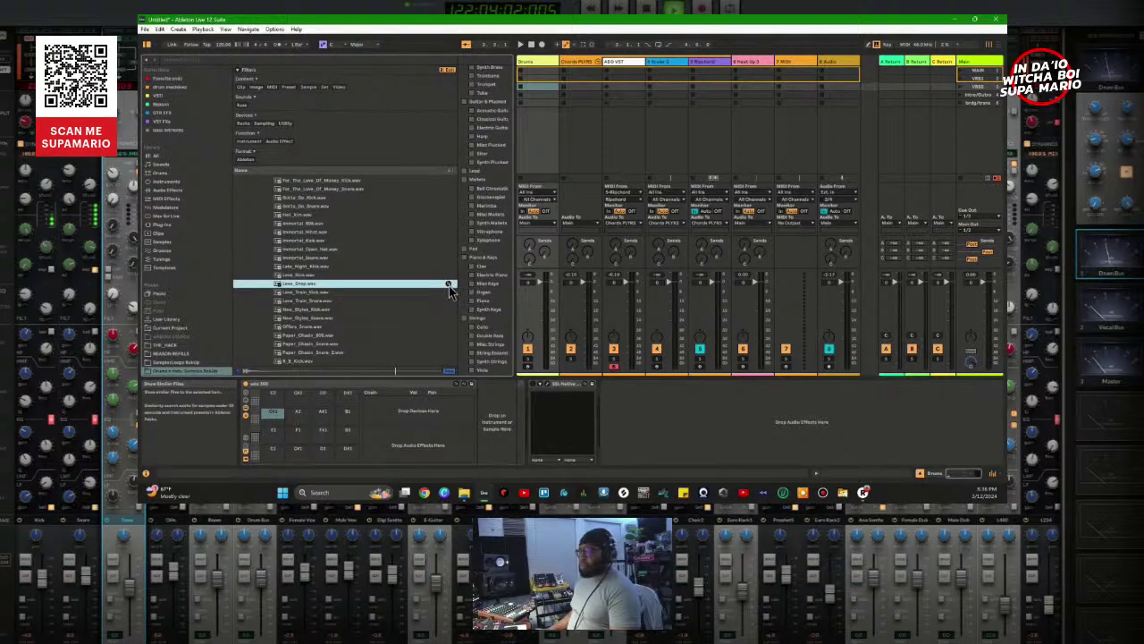
{"action": "key", "text": "Down"}
{"action": "key", "text": "Down"}
{"action": "key", "text": "Down"}
{"action": "key", "text": "Down"}
{"action": "key", "text": "Down"}
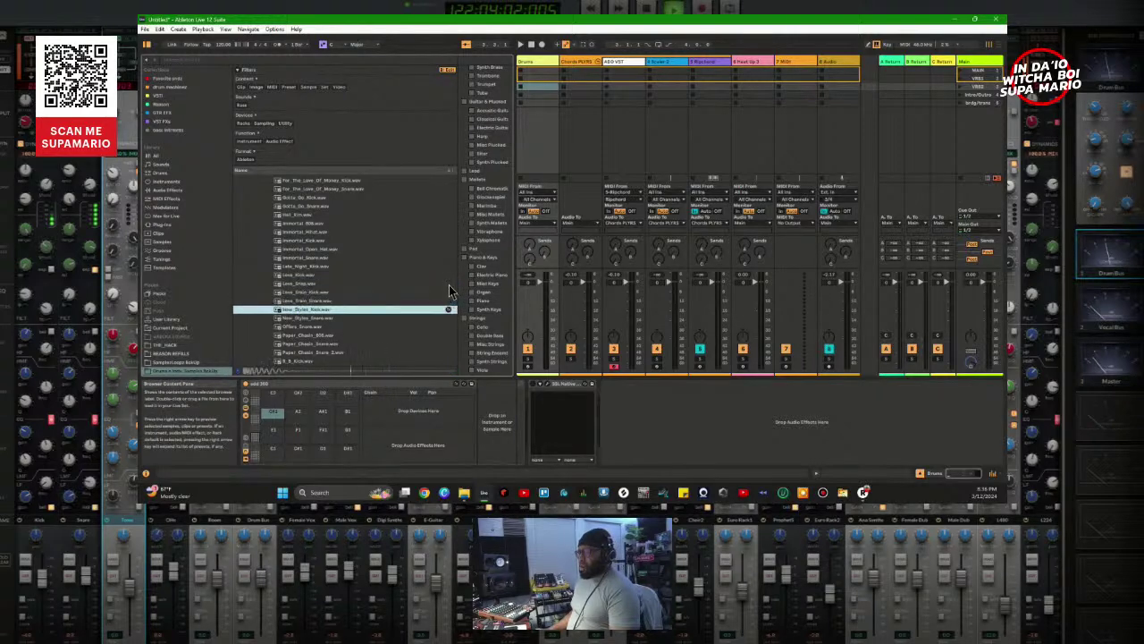
{"action": "key", "text": "Down"}
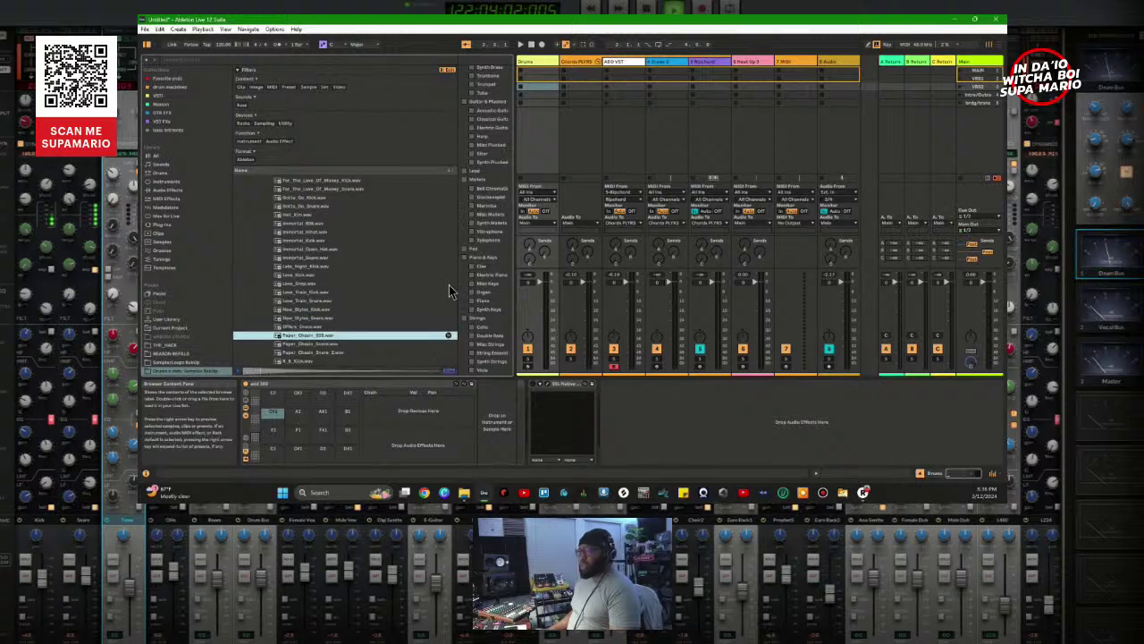
Step: Search for files similar to the rim sample just above Immortal_808.wav and look through the matches
{"action": "scroll", "coordinate": [329, 270], "scroll_direction": "up", "scroll_amount": 2}
{"action": "left_click", "coordinate": [327, 255]}
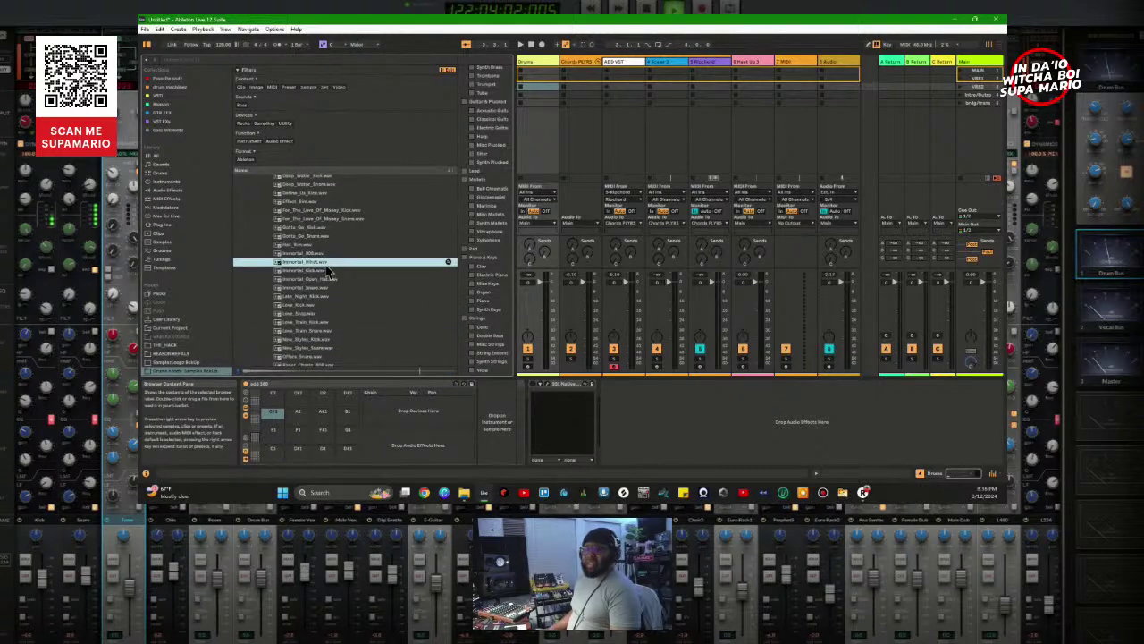
{"action": "key", "text": "Up"}
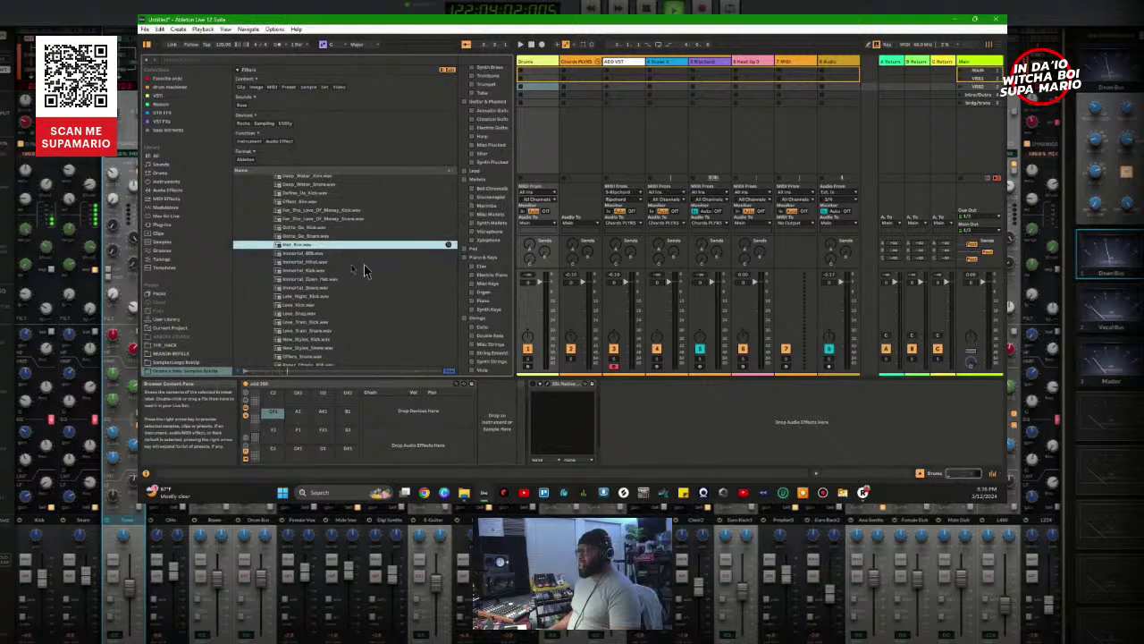
{"action": "left_click", "coordinate": [447, 244]}
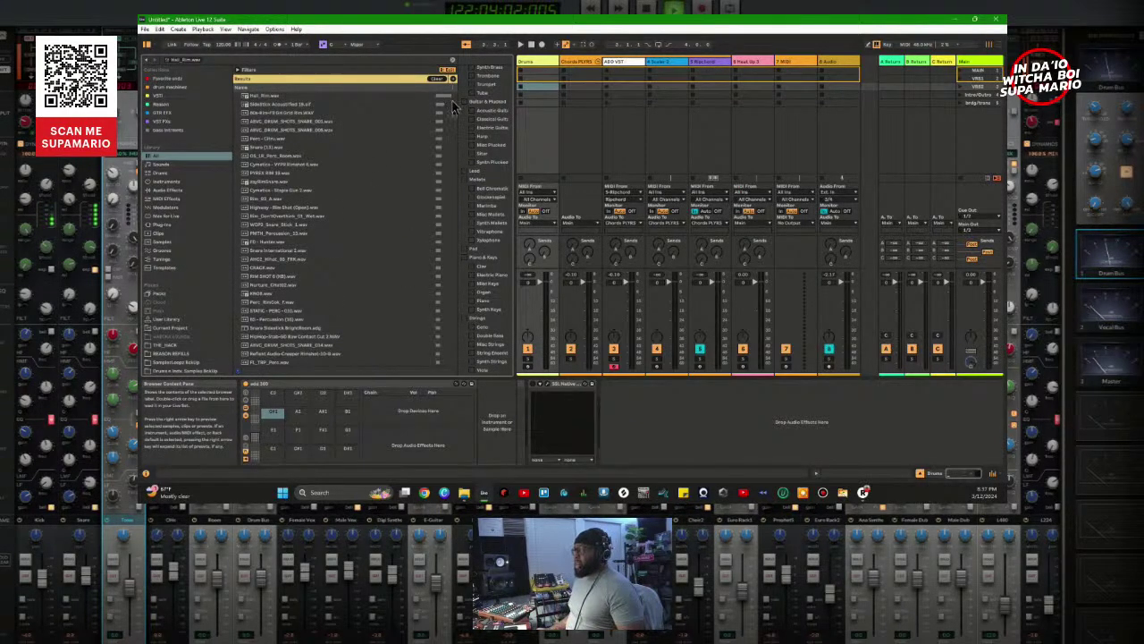
{"action": "scroll", "coordinate": [424, 113], "scroll_direction": "down", "scroll_amount": 2}
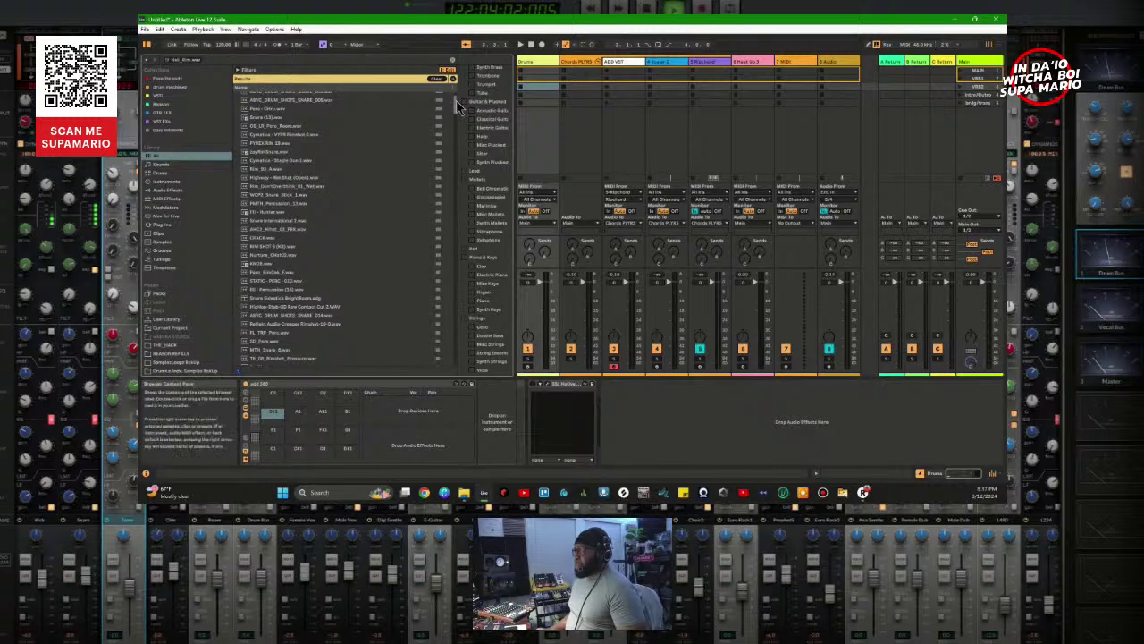
{"action": "scroll", "coordinate": [457, 101], "scroll_direction": "up", "scroll_amount": 2}
{"action": "scroll", "coordinate": [455, 92], "scroll_direction": "down", "scroll_amount": 10}
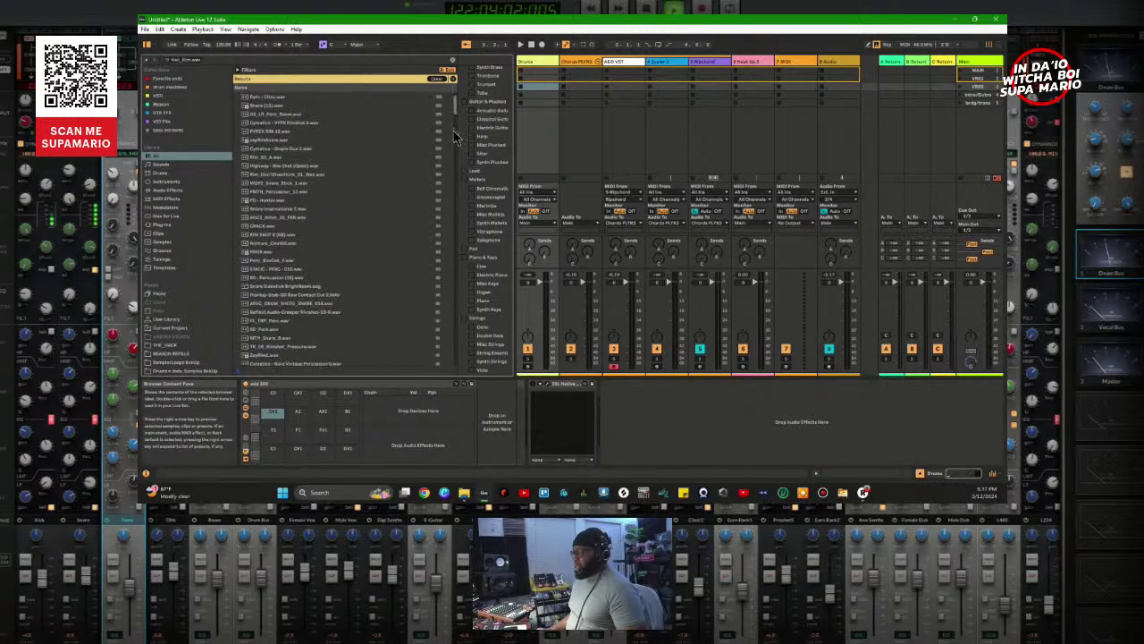
Step: Look through the full list of similar files and audition the closest matches from the rim sample down to the Cymatics sample in eleventh place
{"action": "left_click_drag", "start_coordinate": [456, 164], "coordinate": [459, 367]}
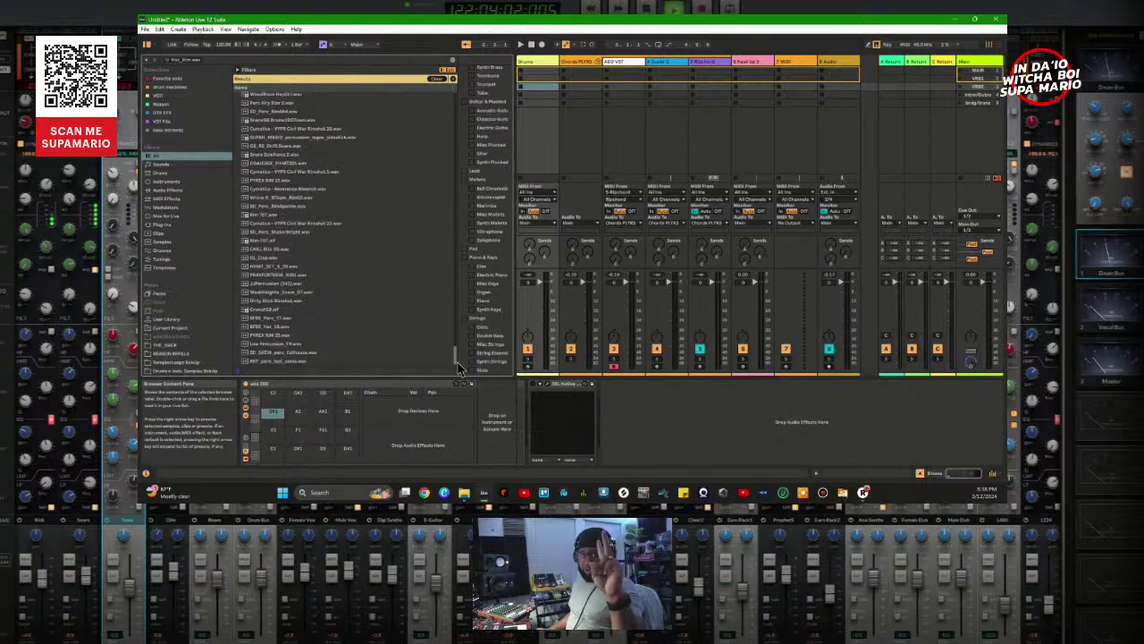
{"action": "left_click_drag", "start_coordinate": [459, 366], "coordinate": [455, 86]}
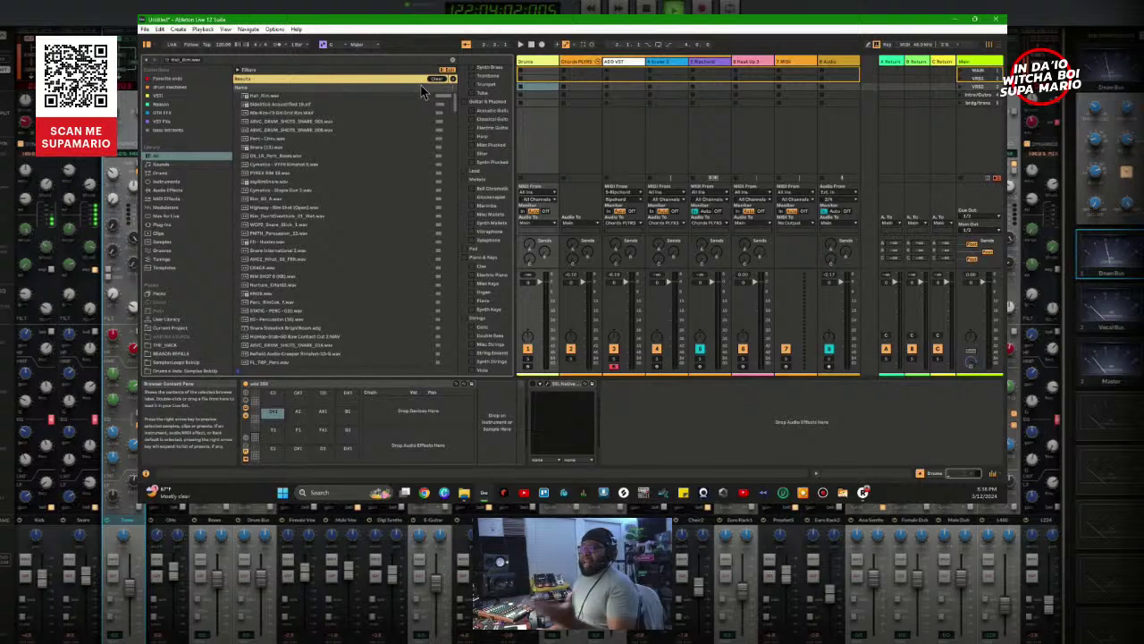
{"action": "left_click", "coordinate": [263, 97]}
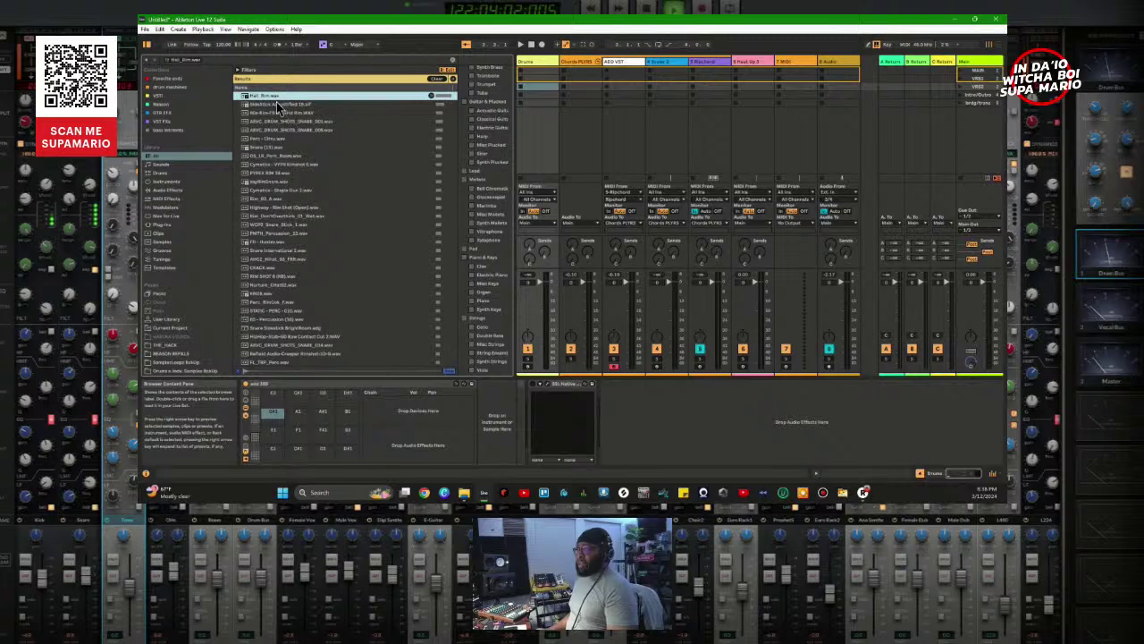
{"action": "left_click", "coordinate": [275, 104]}
{"action": "key", "text": "Down"}
{"action": "key", "text": "Down"}
{"action": "key", "text": "Down"}
{"action": "key", "text": "Down"}
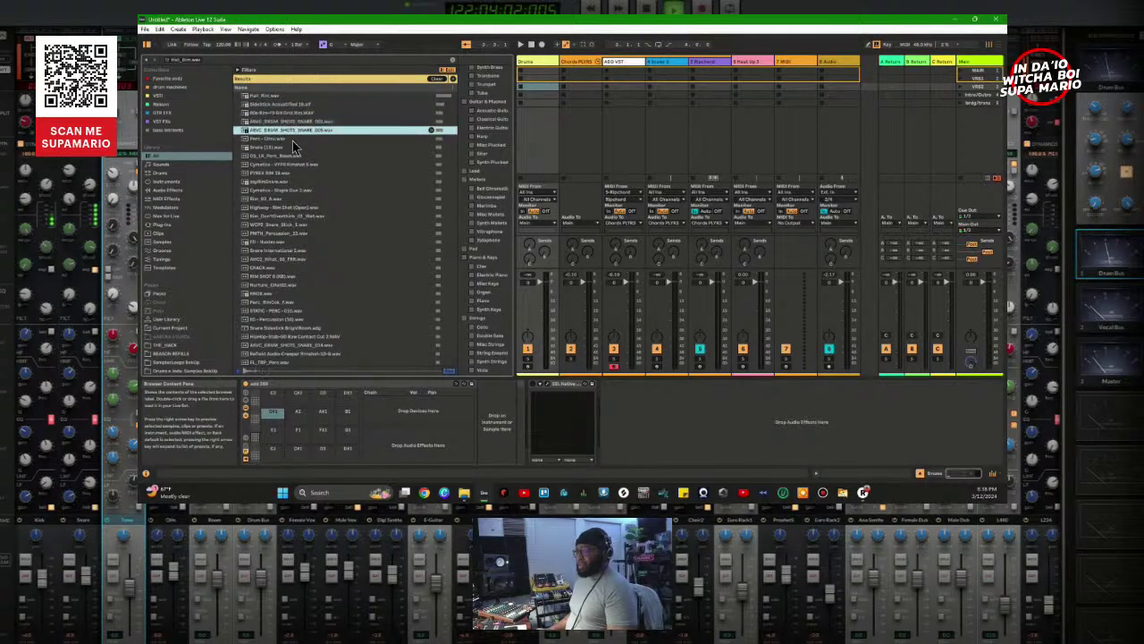
{"action": "key", "text": "Down"}
{"action": "key", "text": "Down"}
{"action": "key", "text": "Down"}
{"action": "key", "text": "Down"}
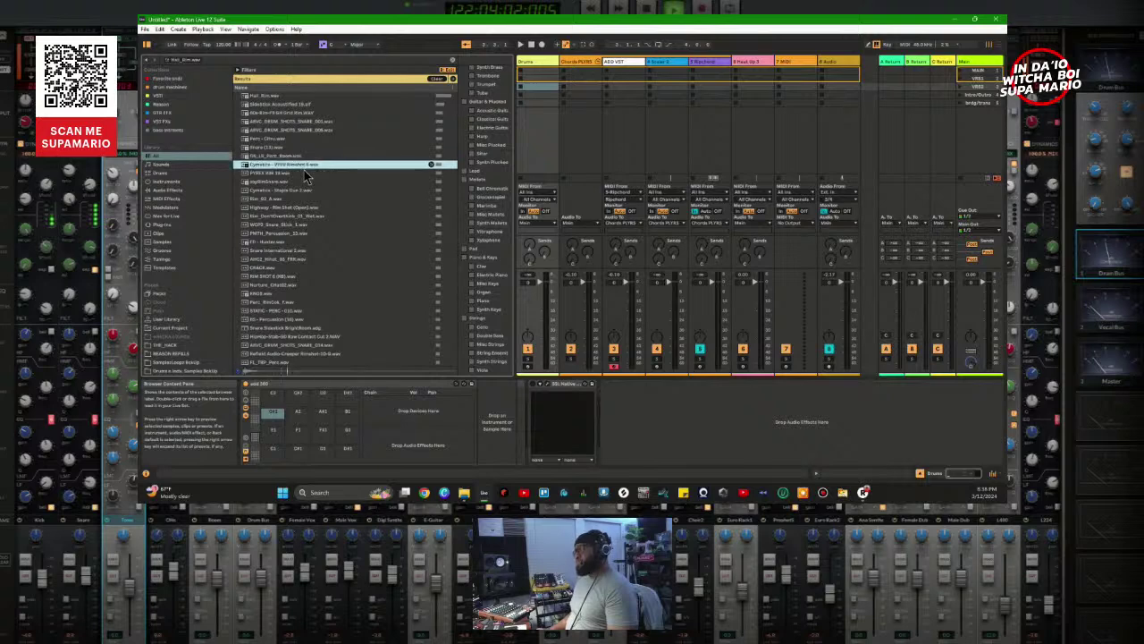
{"action": "key", "text": "Down"}
{"action": "key", "text": "Down"}
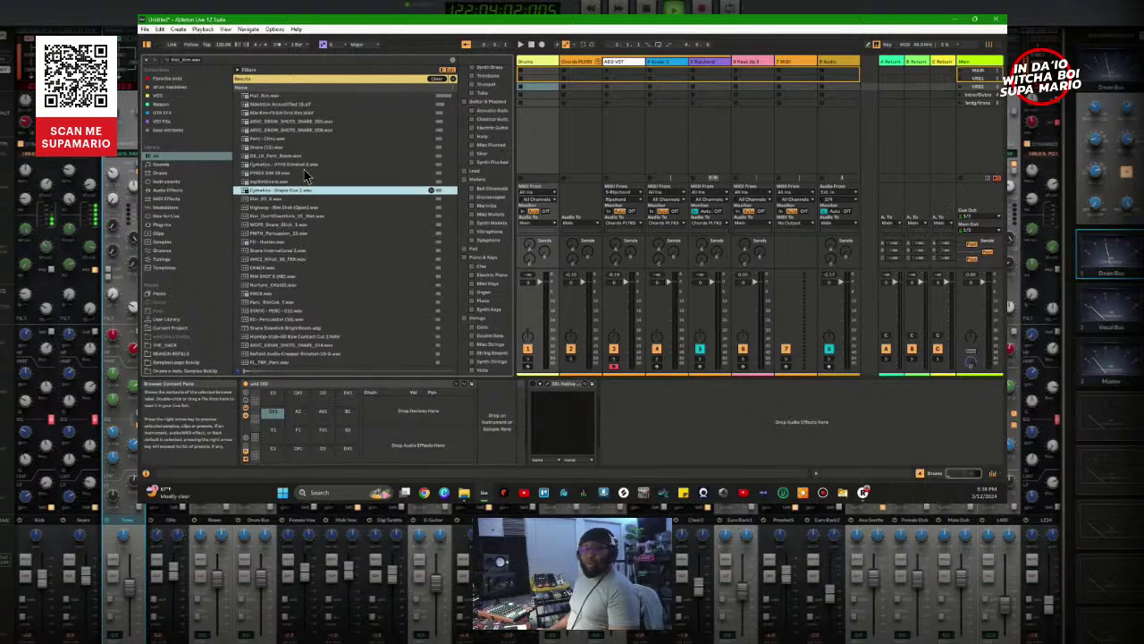
Step: Replay the closest matches, load the LR_Perc_Room sample onto the drum rack's G1 pad, and arm the Drums track
{"action": "left_click", "coordinate": [271, 104]}
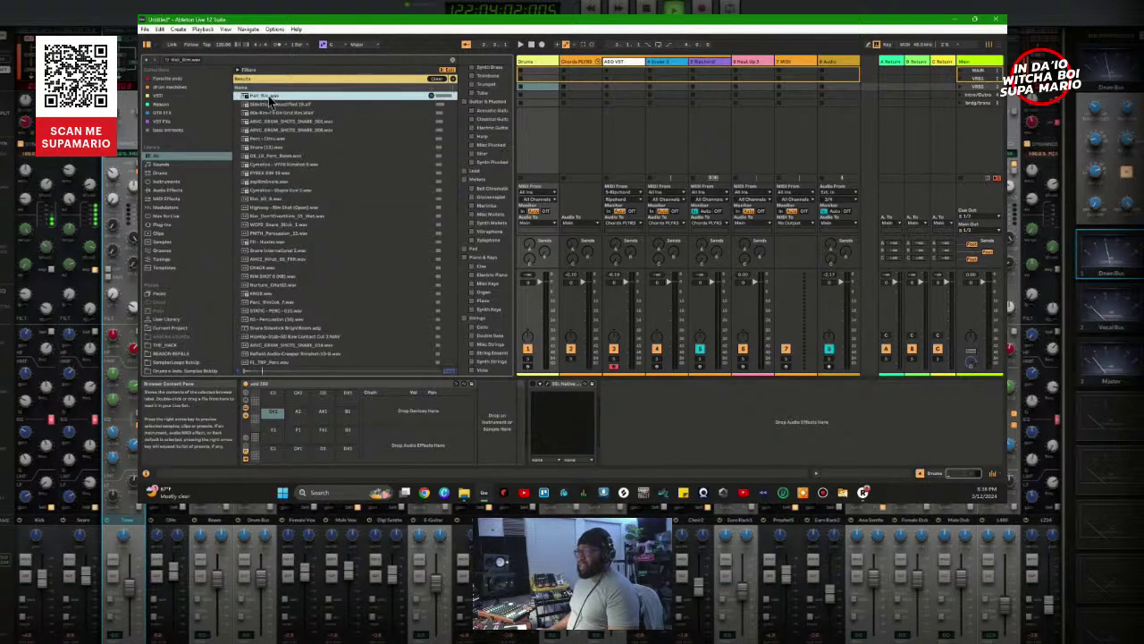
{"action": "key", "text": "Down"}
{"action": "key", "text": "Down"}
{"action": "key", "text": "Down"}
{"action": "key", "text": "Down"}
{"action": "key", "text": "Down"}
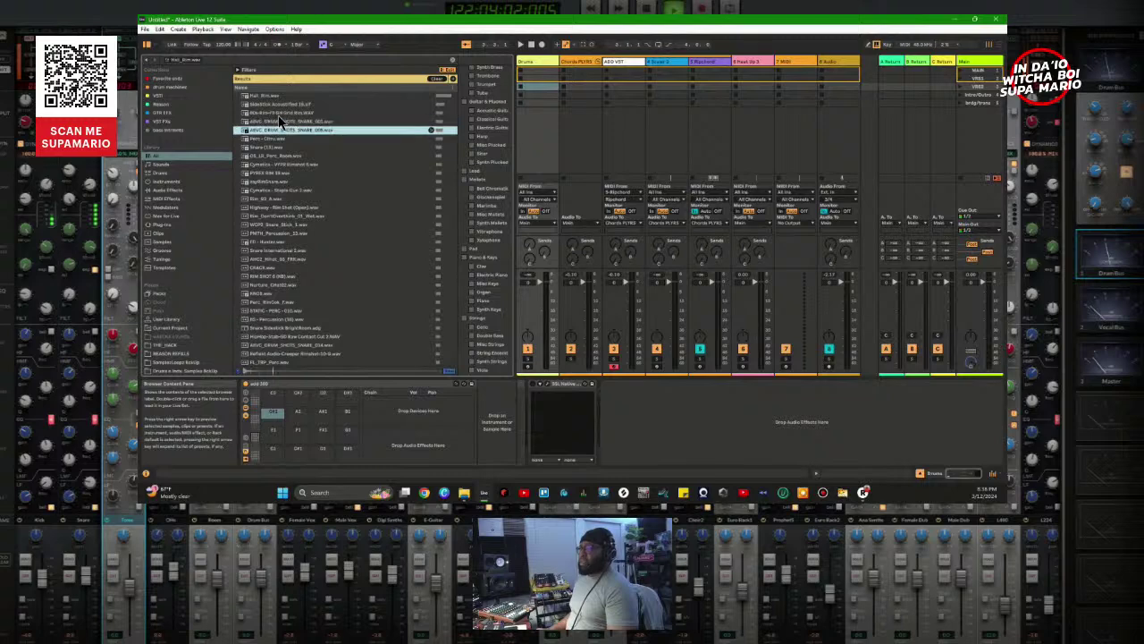
{"action": "key", "text": "Down"}
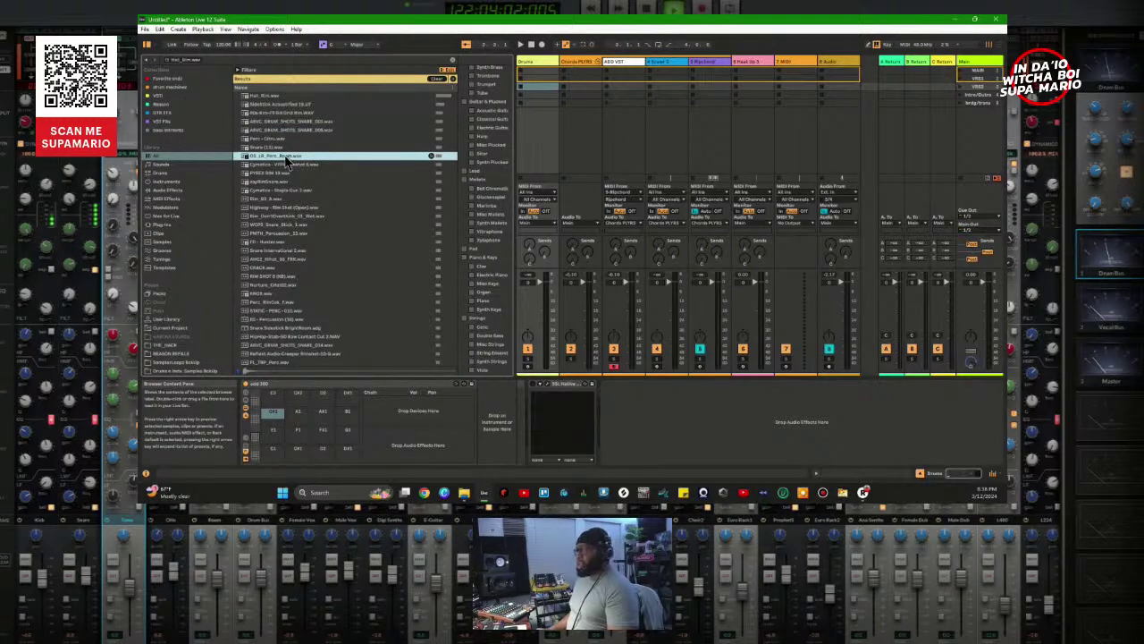
{"action": "left_click_drag", "start_coordinate": [286, 161], "coordinate": [356, 443]}
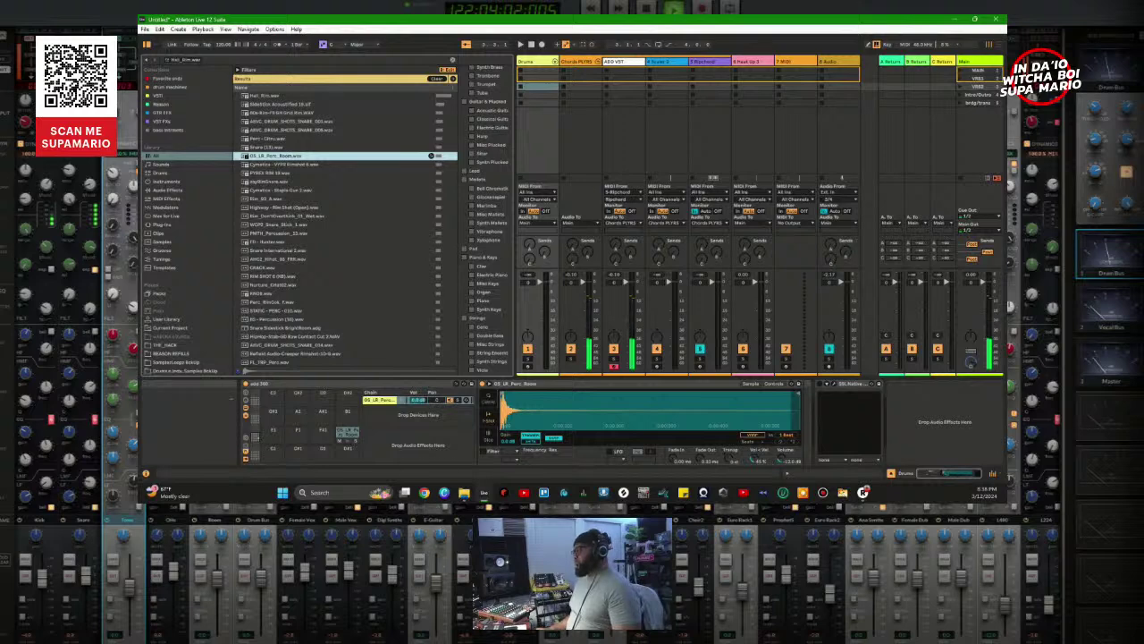
{"action": "left_click", "coordinate": [527, 367]}
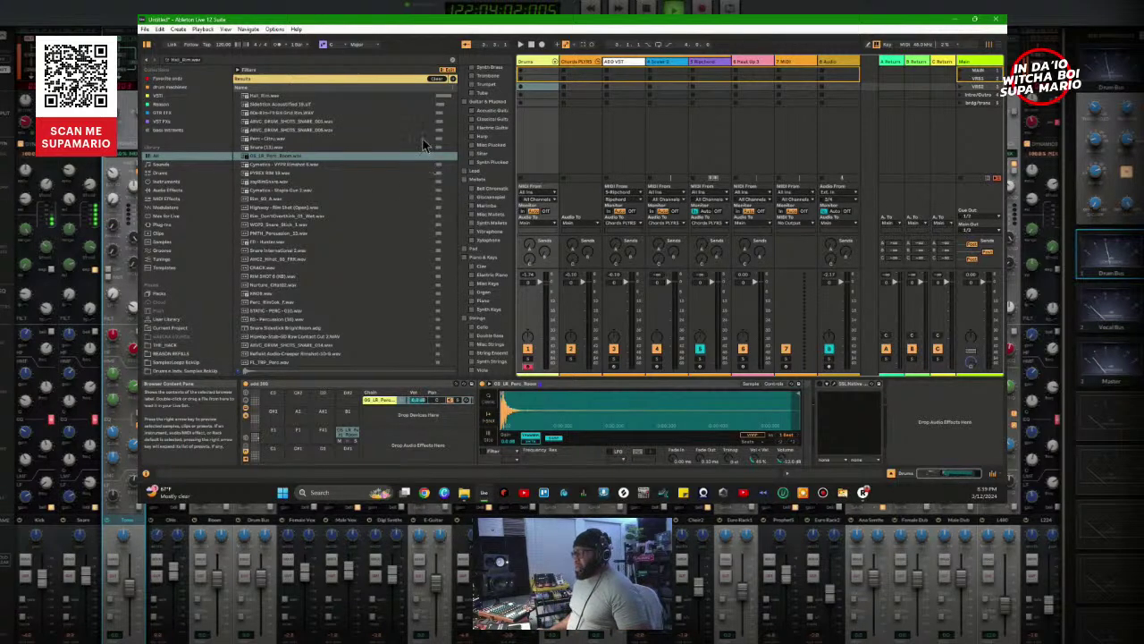
Step: Compare the original rim sample with the first few similar files, including the Sidestick Acoustified sample and the snare shots
{"action": "left_click", "coordinate": [313, 95]}
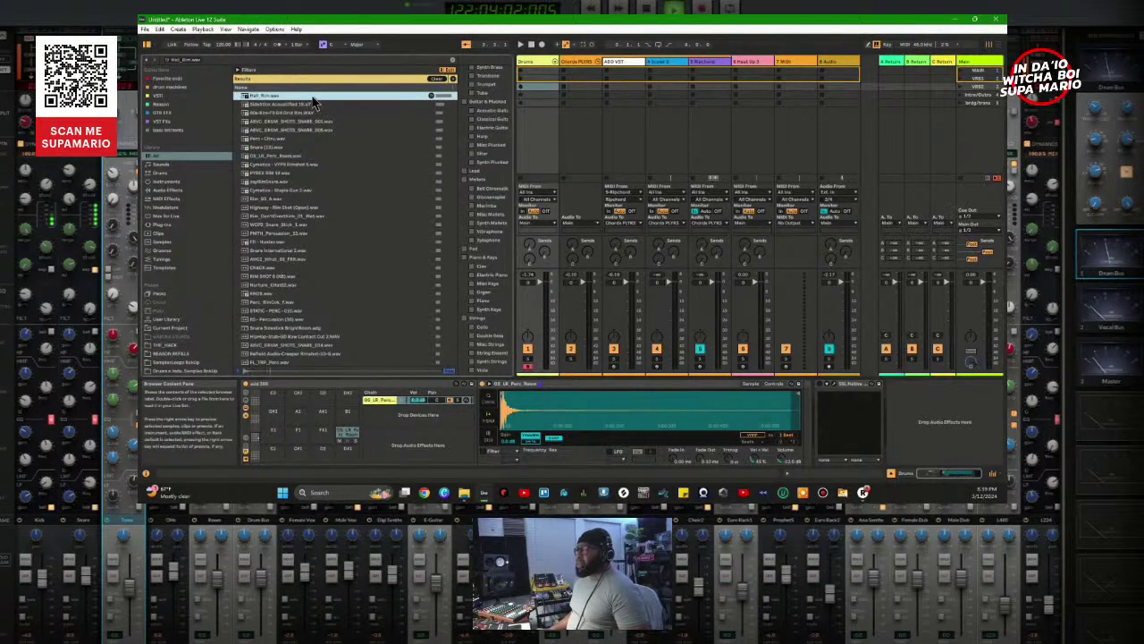
{"action": "double_click", "coordinate": [313, 97]}
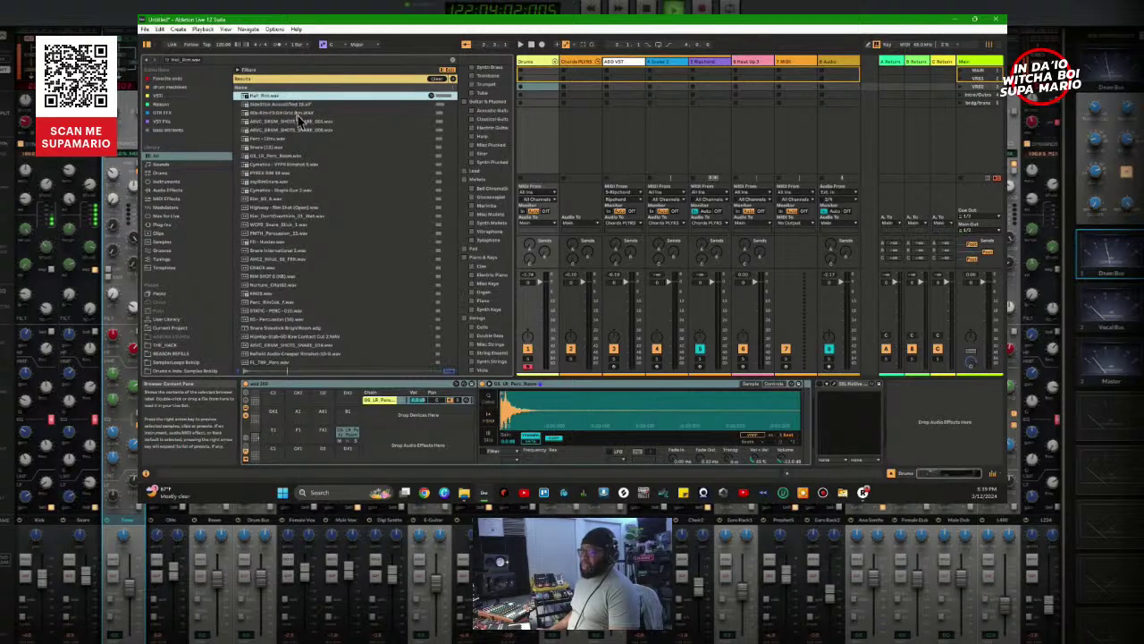
{"action": "key", "text": "Down"}
{"action": "key", "text": "Down"}
{"action": "key", "text": "Down"}
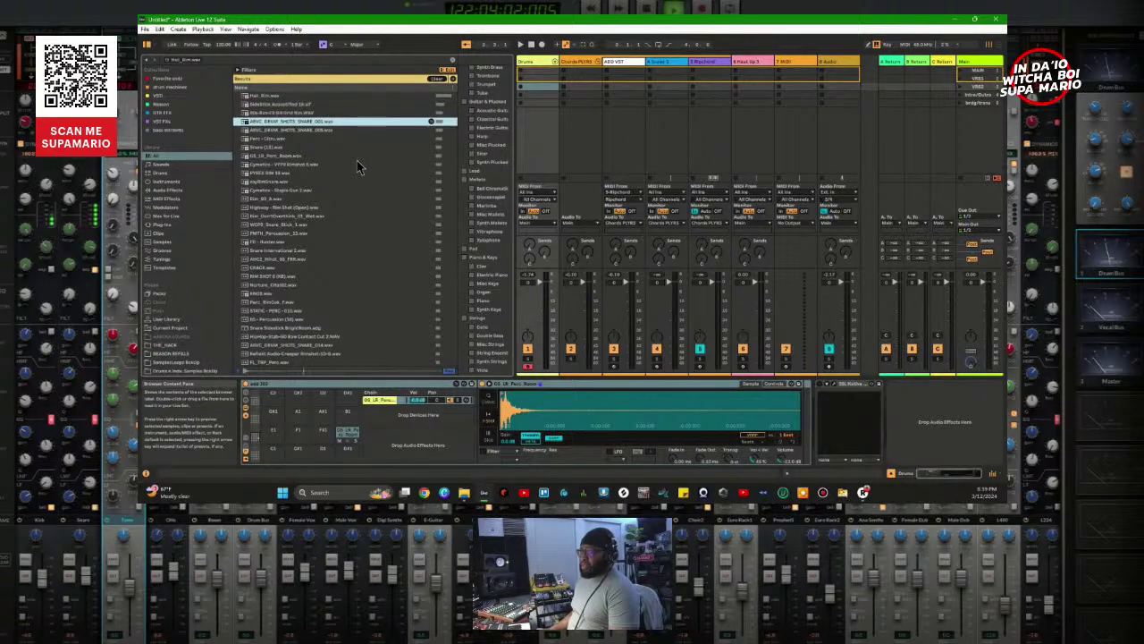
{"action": "left_click", "coordinate": [266, 96]}
{"action": "left_click", "coordinate": [270, 129]}
{"action": "left_click", "coordinate": [271, 104]}
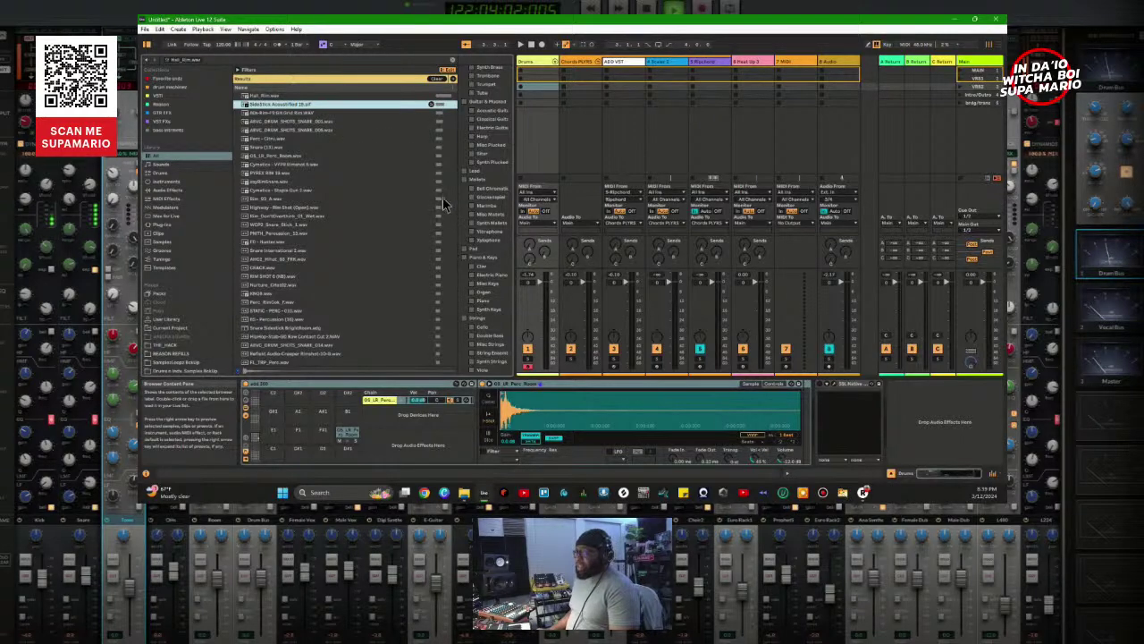
Step: Audition weaker matches far down the similarity list, working upward from the Cymatics small clap through the snare, rim and percussion samples
{"action": "scroll", "coordinate": [443, 201], "scroll_direction": "down", "scroll_amount": 10}
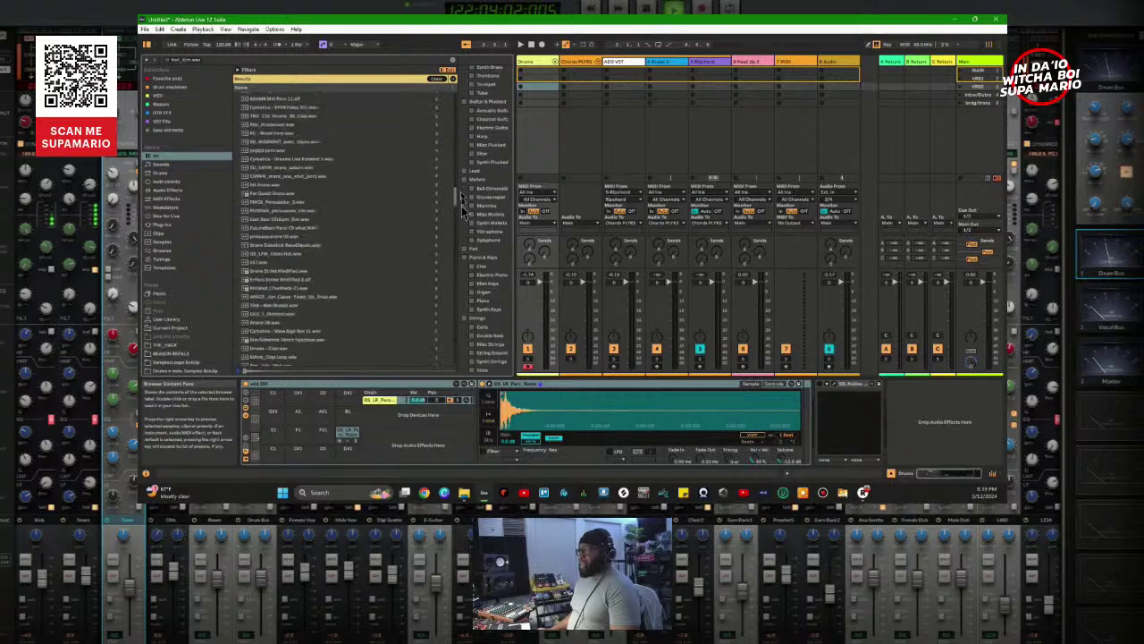
{"action": "left_click_drag", "start_coordinate": [463, 208], "coordinate": [461, 309]}
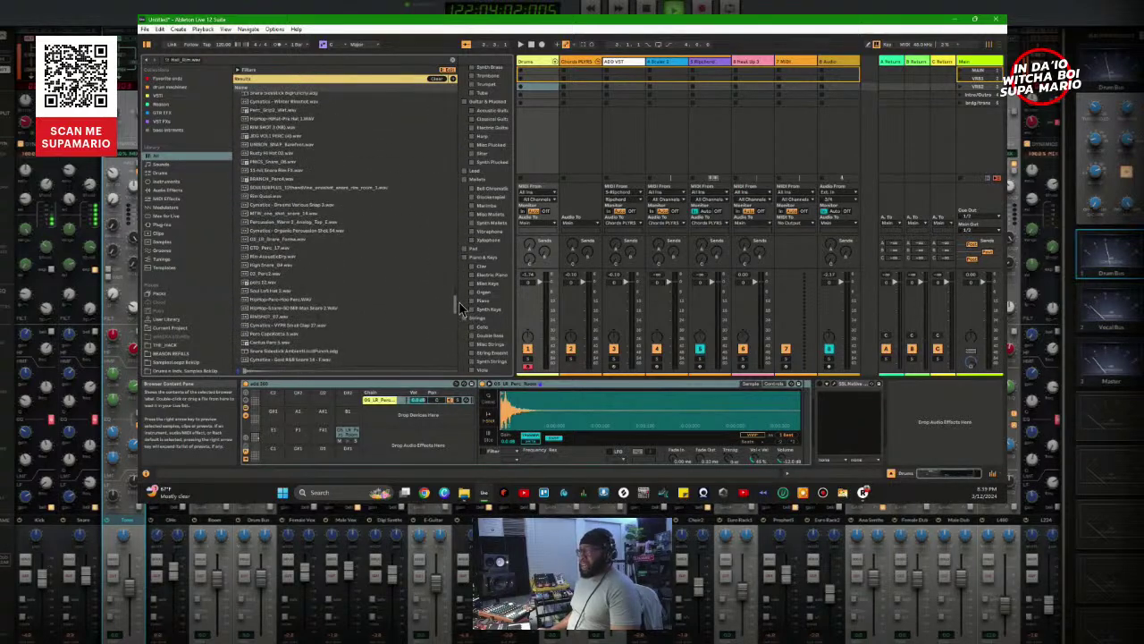
{"action": "left_click", "coordinate": [305, 326]}
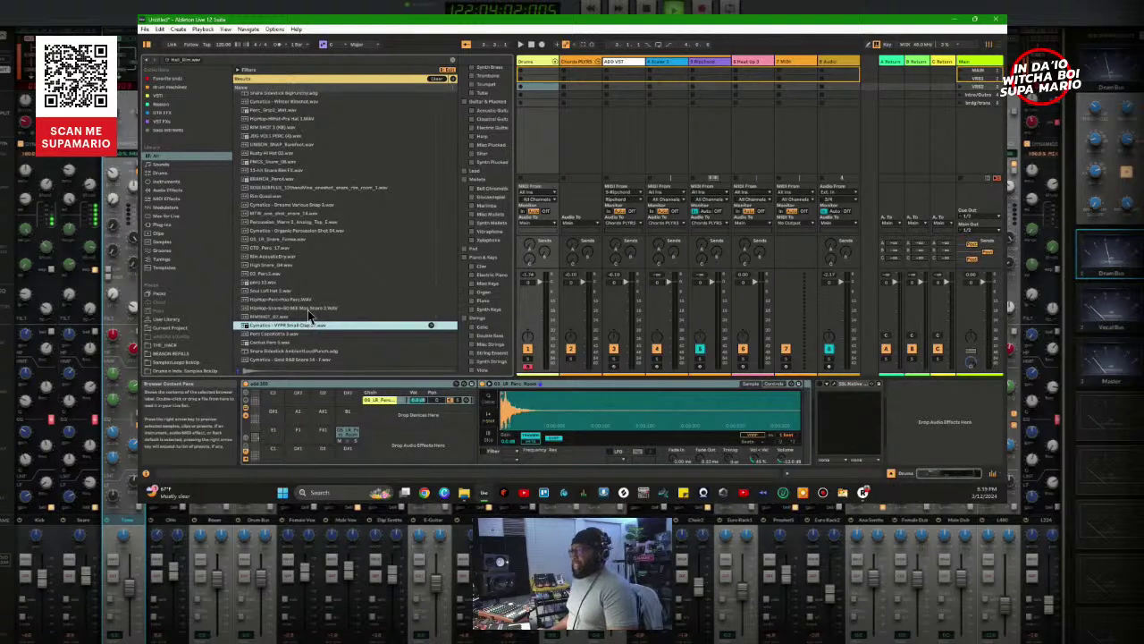
{"action": "left_click", "coordinate": [311, 317]}
{"action": "key", "text": "Up"}
{"action": "key", "text": "Up"}
{"action": "key", "text": "Up"}
{"action": "key", "text": "Up"}
{"action": "key", "text": "Up"}
{"action": "key", "text": "Up"}
{"action": "key", "text": "Up"}
{"action": "key", "text": "Up"}
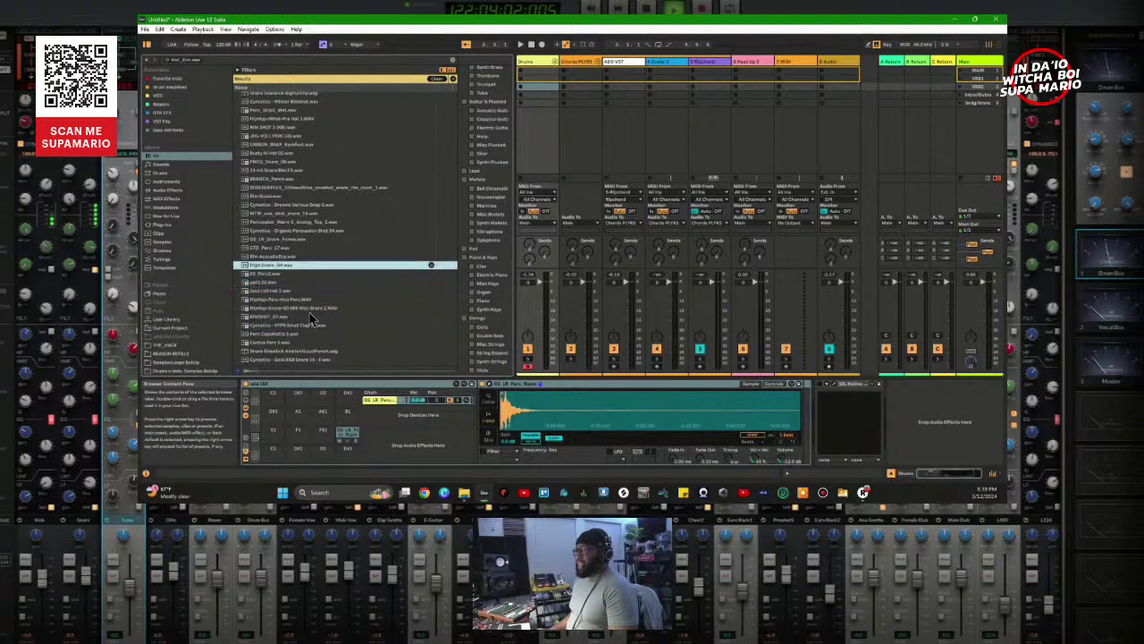
{"action": "key", "text": "Up"}
{"action": "key", "text": "Up"}
{"action": "key", "text": "Up"}
{"action": "key", "text": "Up"}
{"action": "key", "text": "Up"}
{"action": "key", "text": "Up"}
{"action": "key", "text": "Up"}
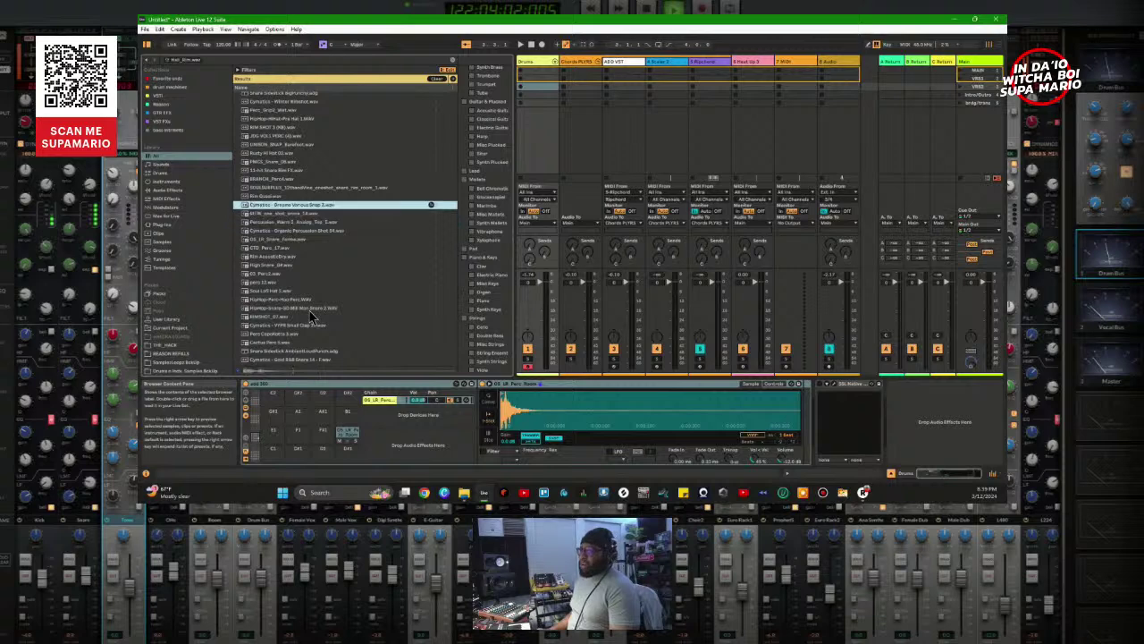
{"action": "key", "text": "Up"}
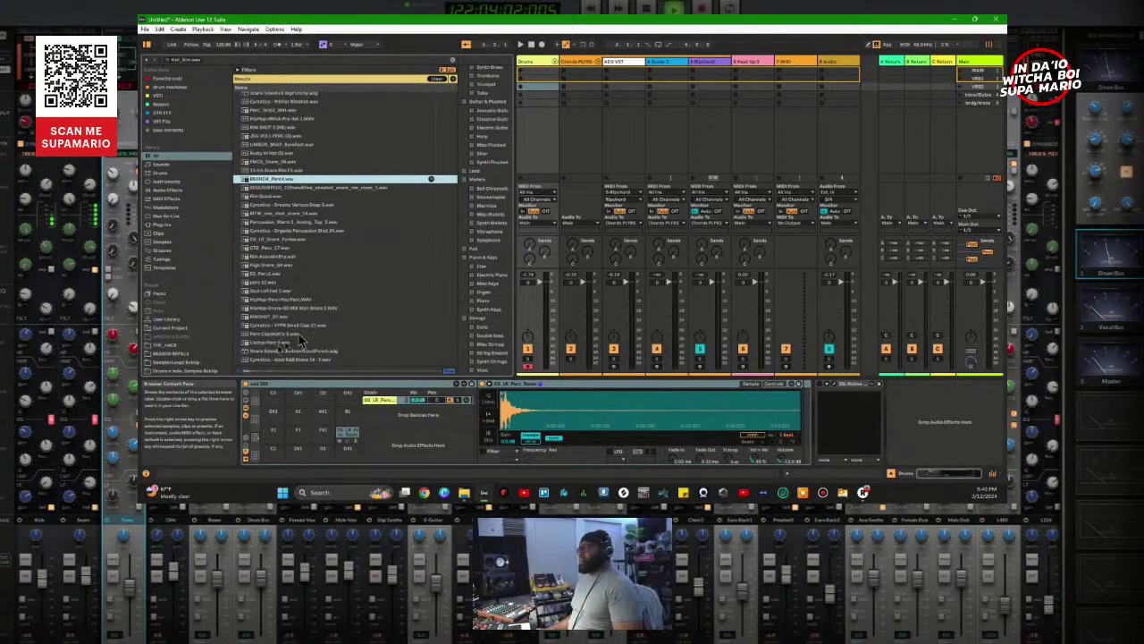
Step: Clear the similar-sound search results and reopen the backup folder of drum samples containing the Asylum kit
{"action": "scroll", "coordinate": [370, 243], "scroll_direction": "down", "scroll_amount": 10}
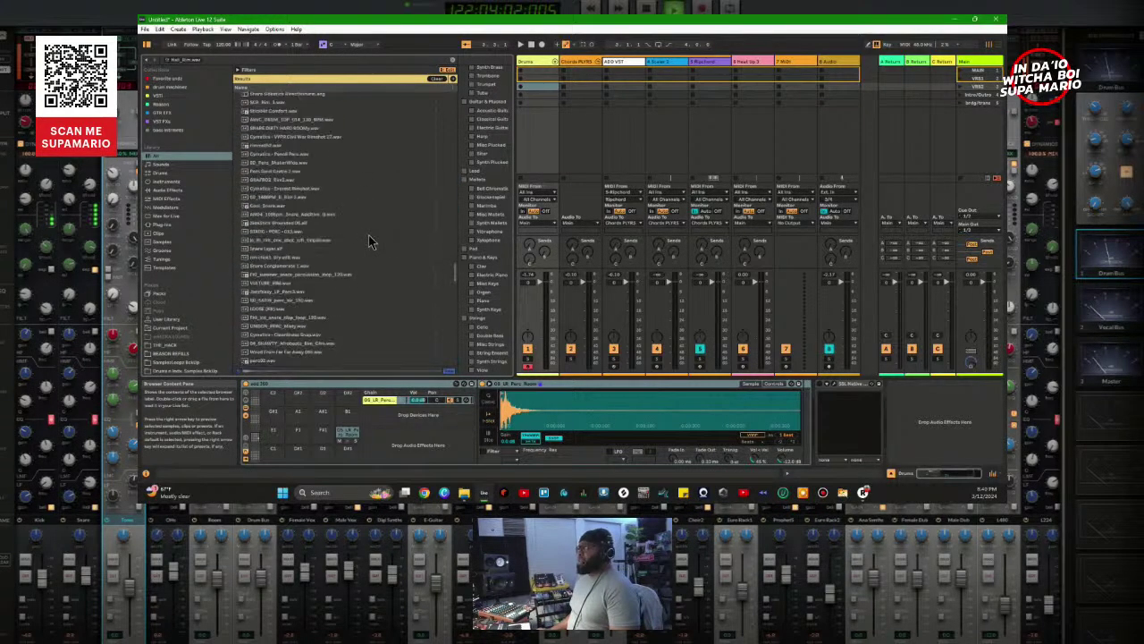
{"action": "left_click_drag", "start_coordinate": [458, 270], "coordinate": [457, 92]}
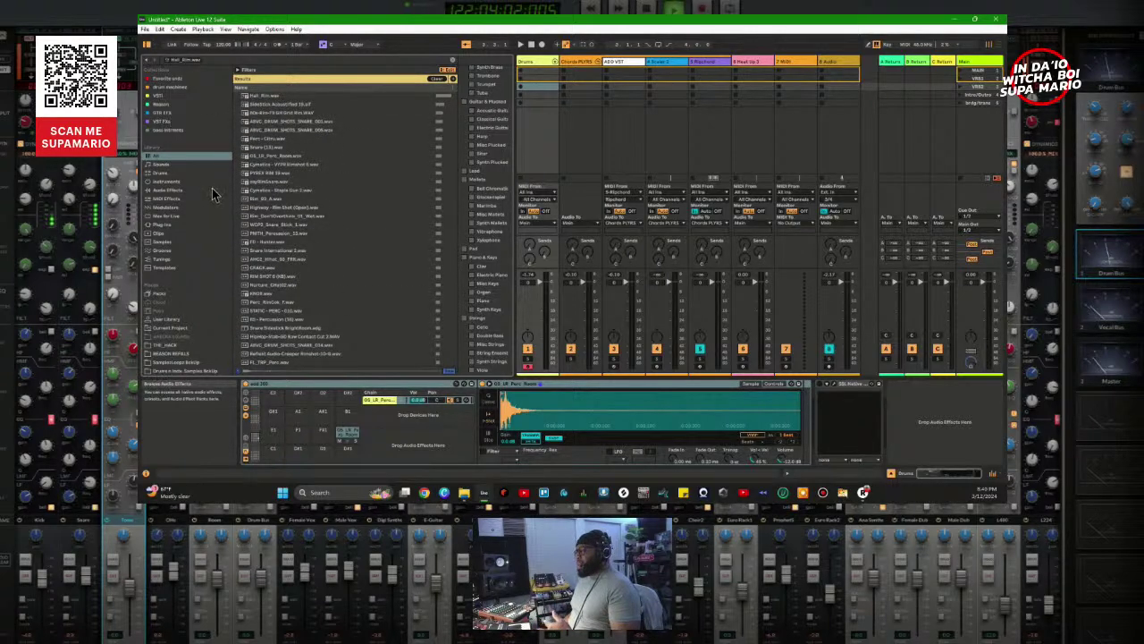
{"action": "left_click", "coordinate": [353, 444]}
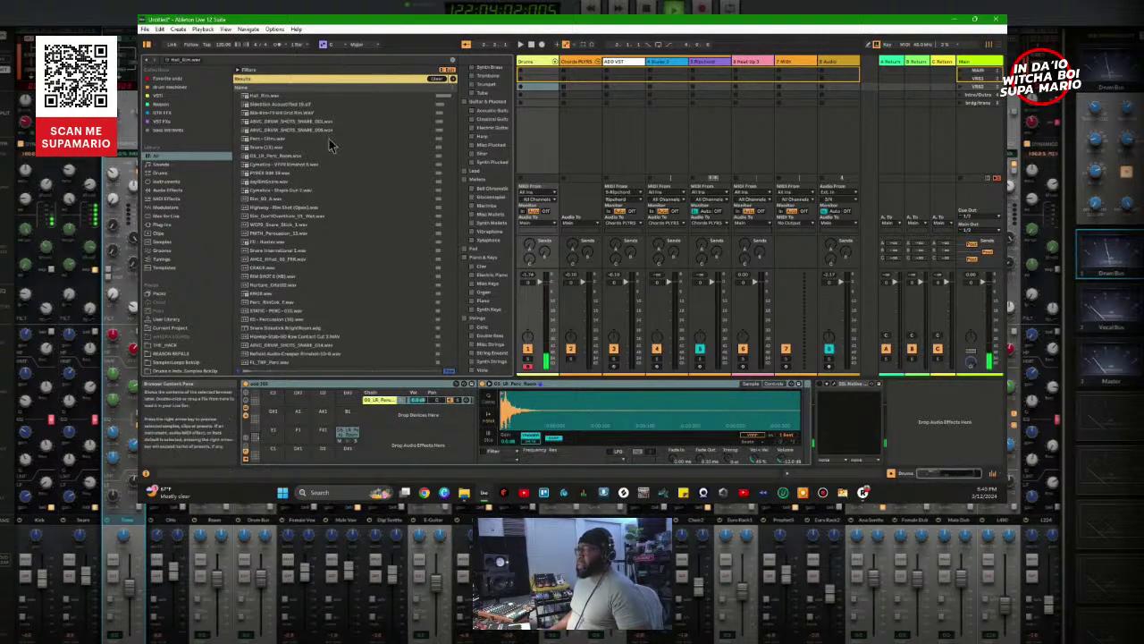
{"action": "left_click", "coordinate": [443, 77]}
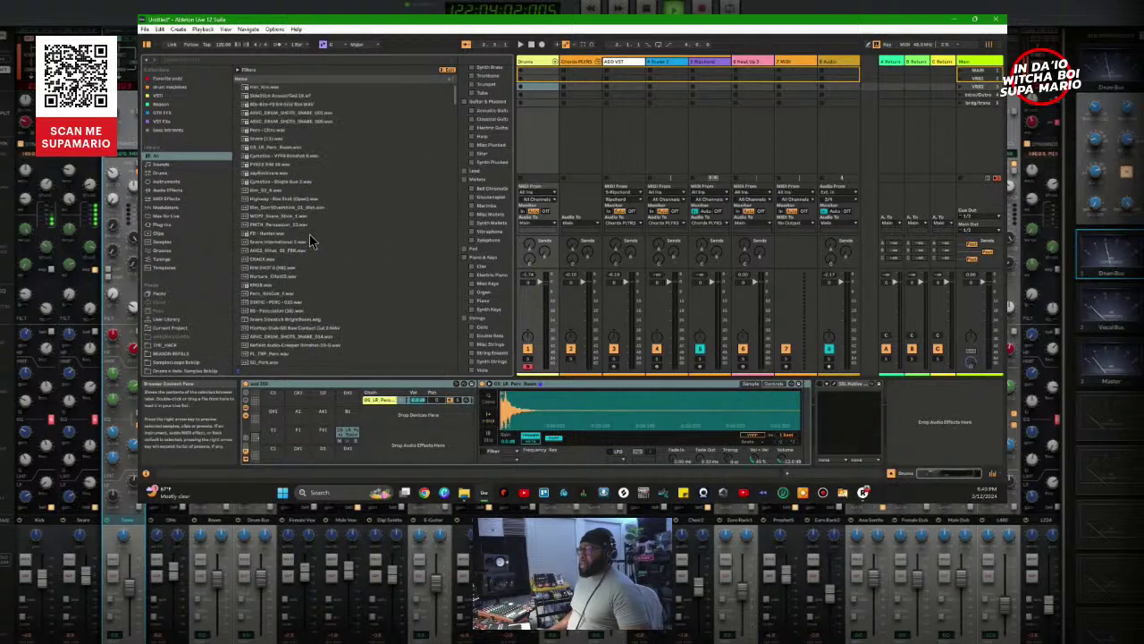
{"action": "scroll", "coordinate": [179, 331], "scroll_direction": "down", "scroll_amount": 1}
{"action": "left_click", "coordinate": [176, 355]}
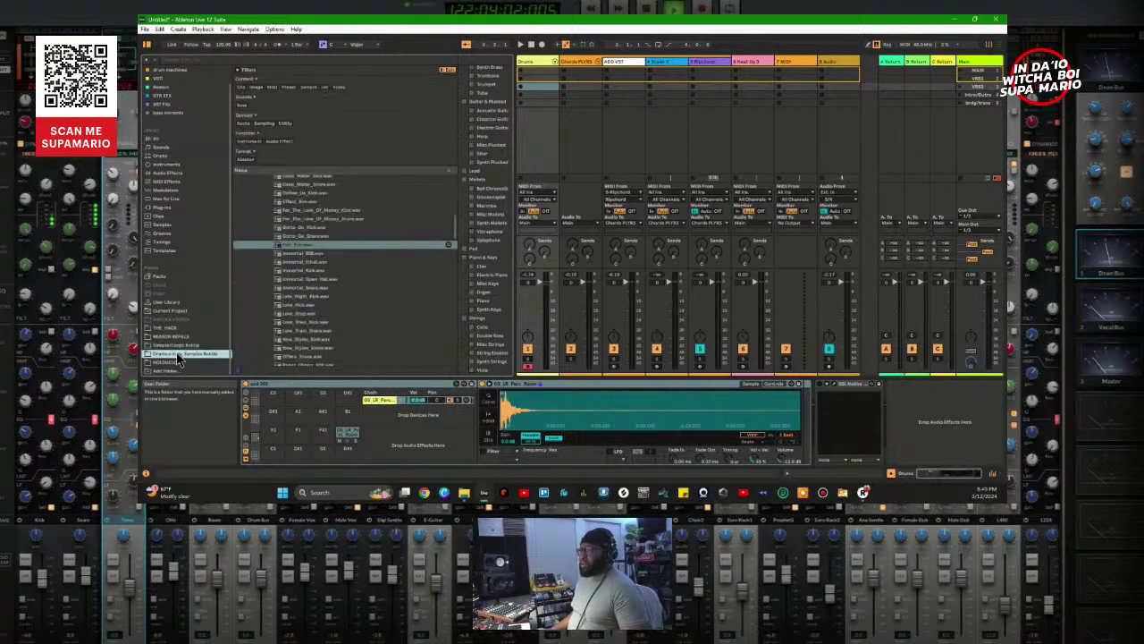
Step: Audition the Deep_Water one-shots and neighbouring samples, and load Deep_Water_Snare.wav onto the drum rack's E1 pad
{"action": "left_click", "coordinate": [310, 265]}
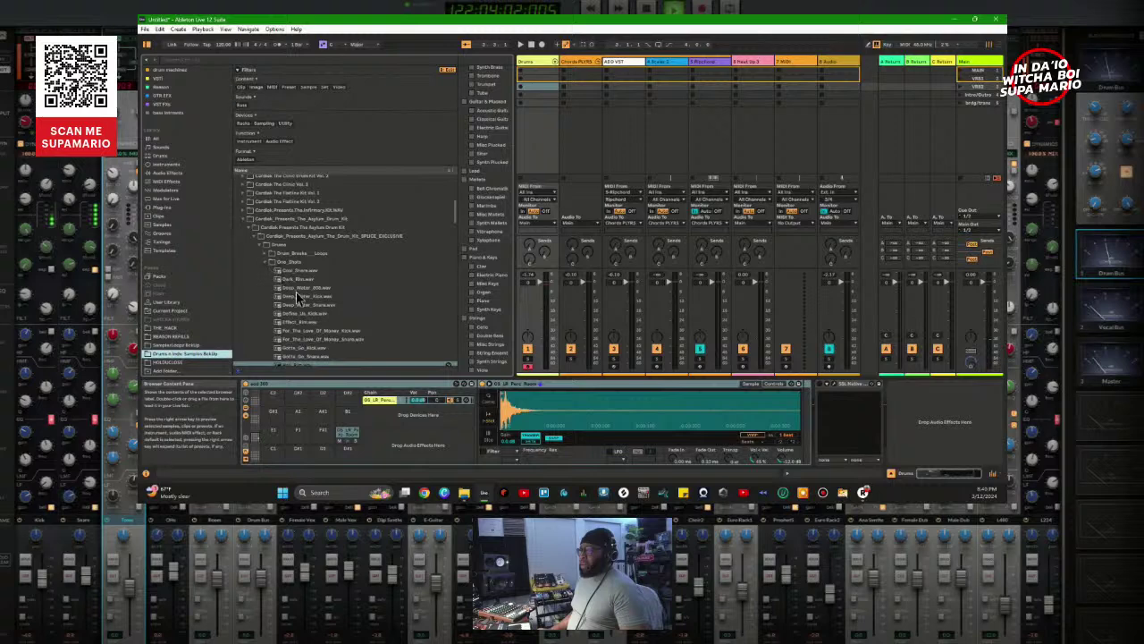
{"action": "left_click", "coordinate": [298, 297]}
{"action": "left_click", "coordinate": [302, 314]}
{"action": "left_click", "coordinate": [305, 306]}
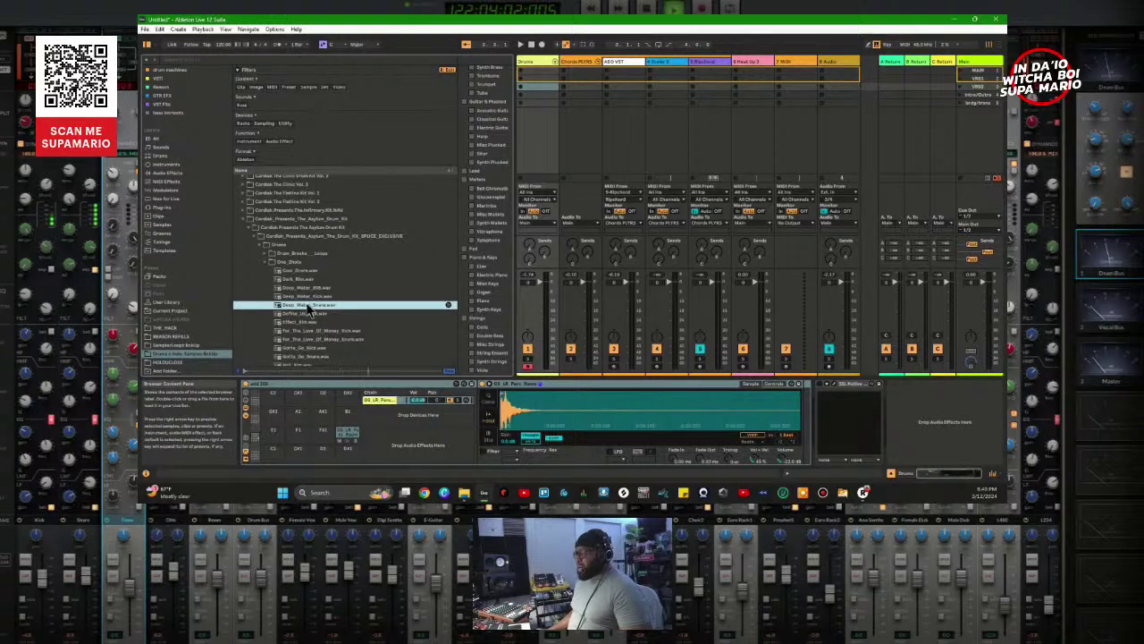
{"action": "left_click_drag", "start_coordinate": [307, 309], "coordinate": [272, 425]}
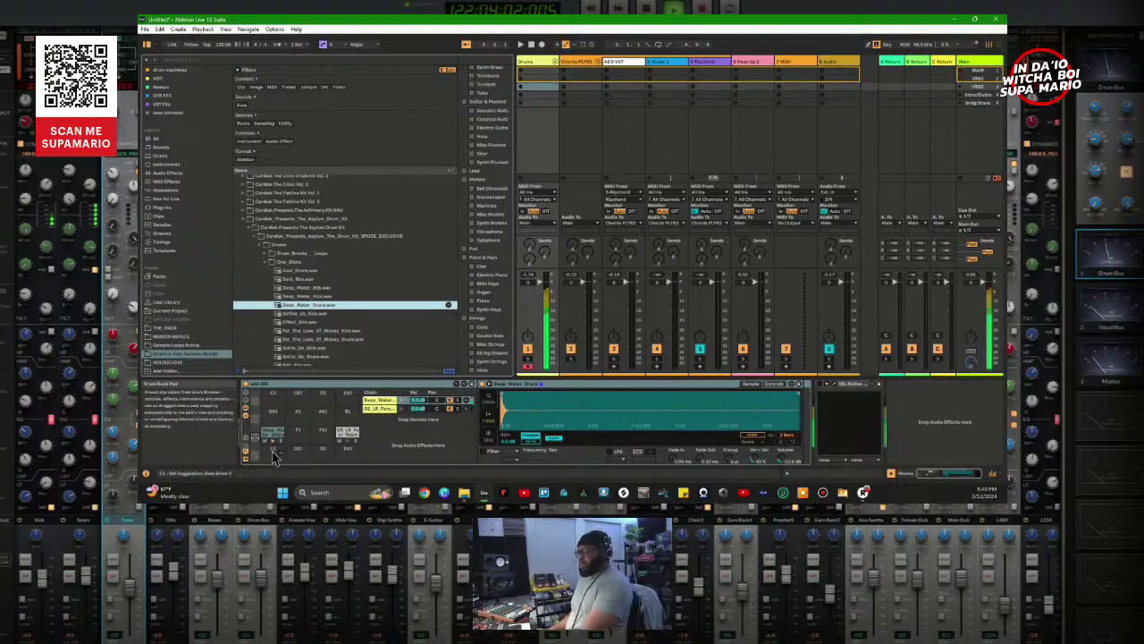
Step: Check the C1 and E1 pads and compare the loaded Deep_Water_Snare with its source sample in the browser
{"action": "left_click", "coordinate": [273, 450]}
{"action": "left_click", "coordinate": [274, 453]}
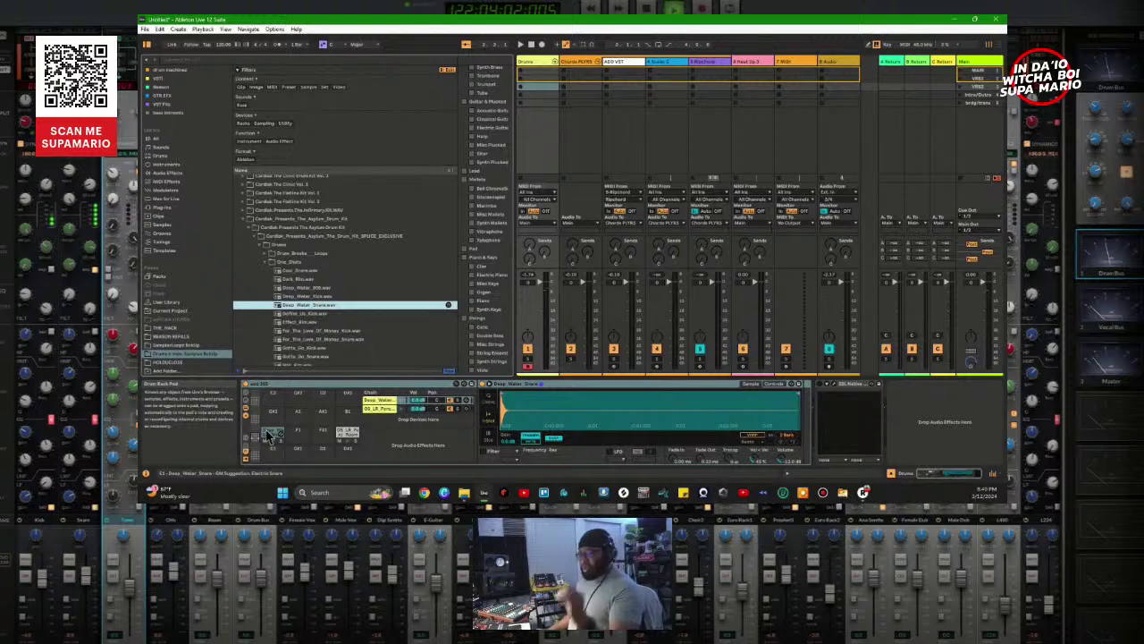
{"action": "left_click", "coordinate": [268, 437]}
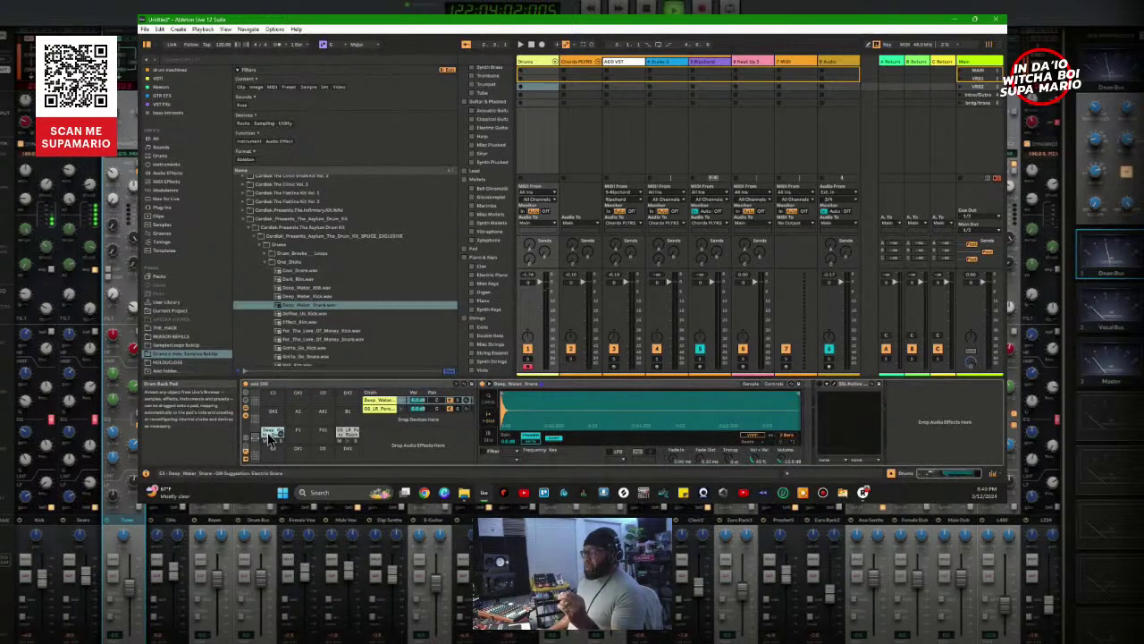
{"action": "left_click", "coordinate": [328, 306]}
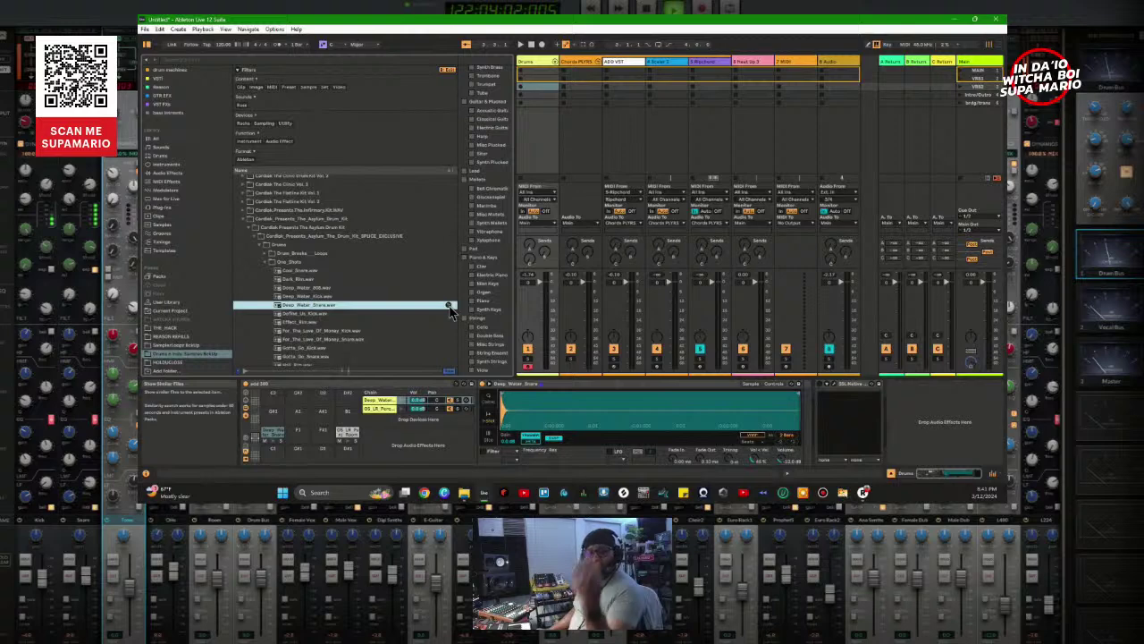
{"action": "left_click", "coordinate": [277, 435]}
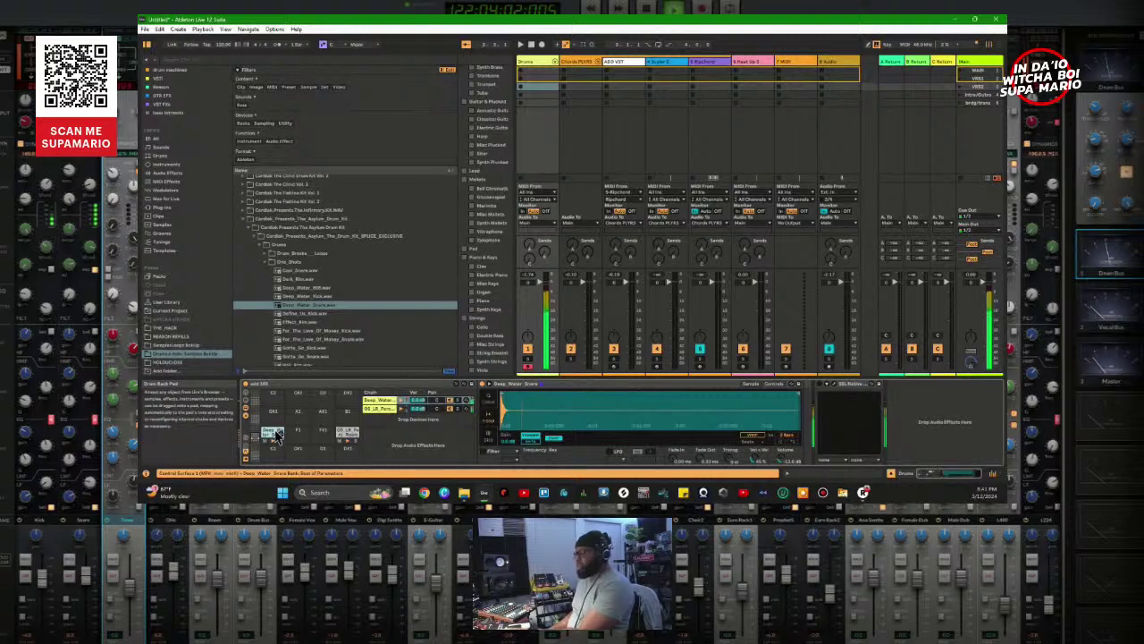
Step: Record a snare and percussion pattern into the Drums track's first clip slot and open the clip's notes
{"action": "left_click", "coordinate": [522, 77]}
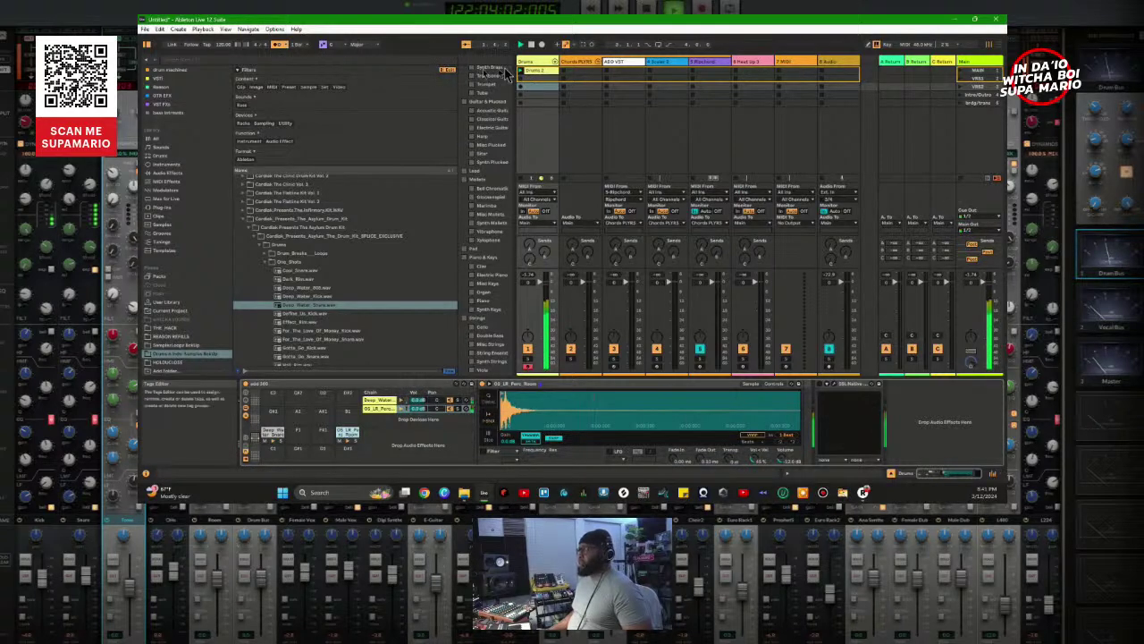
{"action": "left_click", "coordinate": [547, 74]}
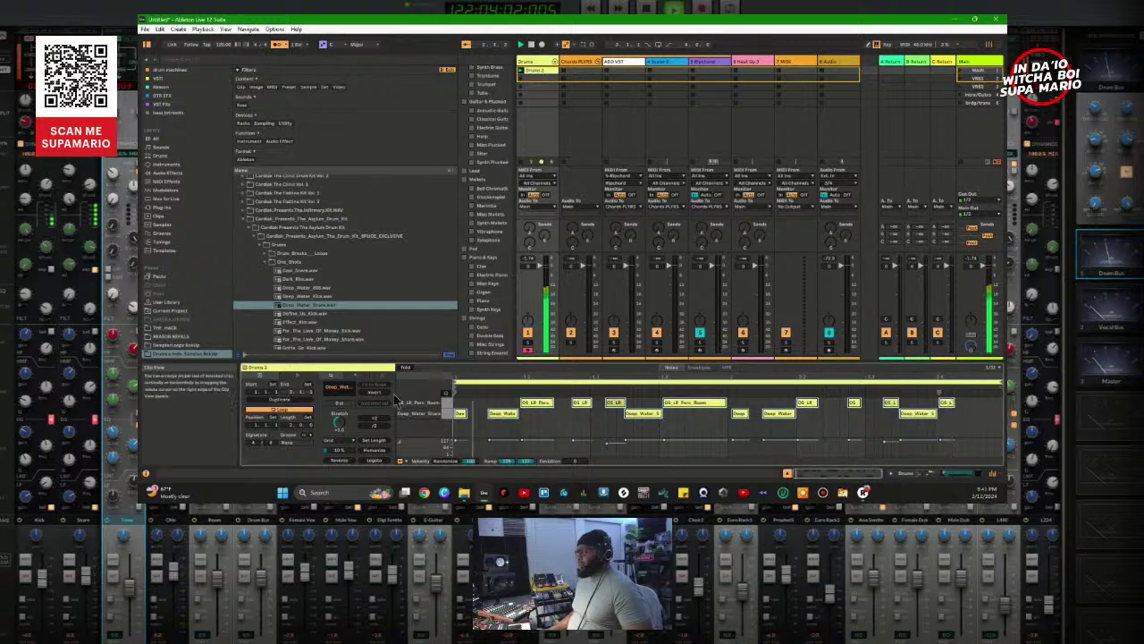
Step: Quantize the drum clip's notes to the current grid and shorten the clip's loop to half its length
{"action": "left_click", "coordinate": [359, 380]}
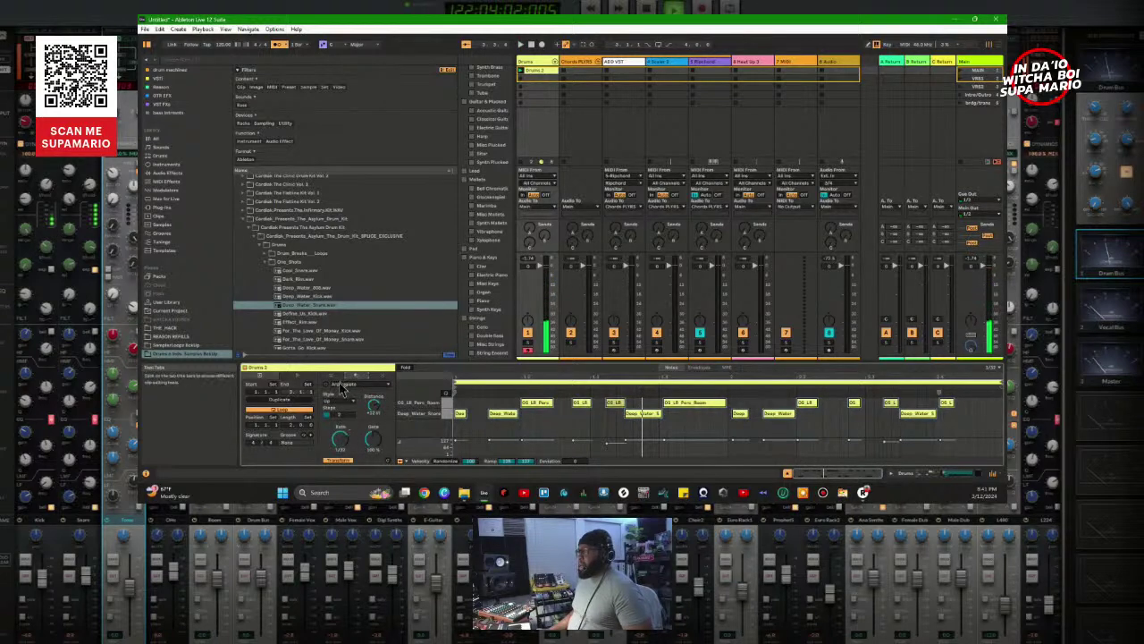
{"action": "left_click", "coordinate": [345, 384]}
{"action": "left_click", "coordinate": [346, 417]}
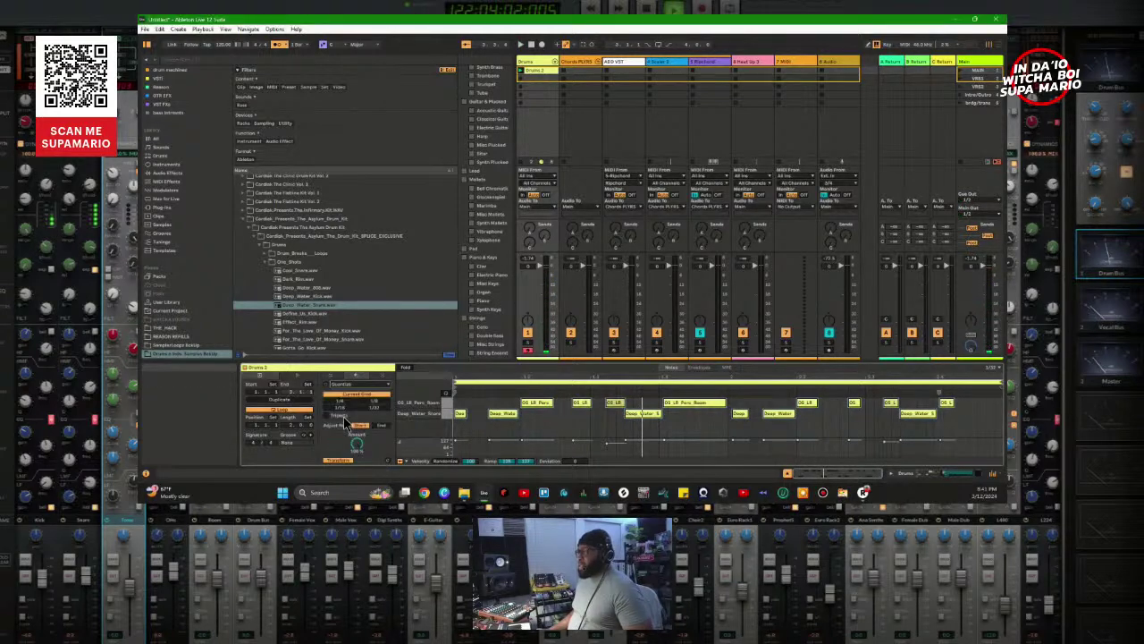
{"action": "left_click", "coordinate": [339, 461]}
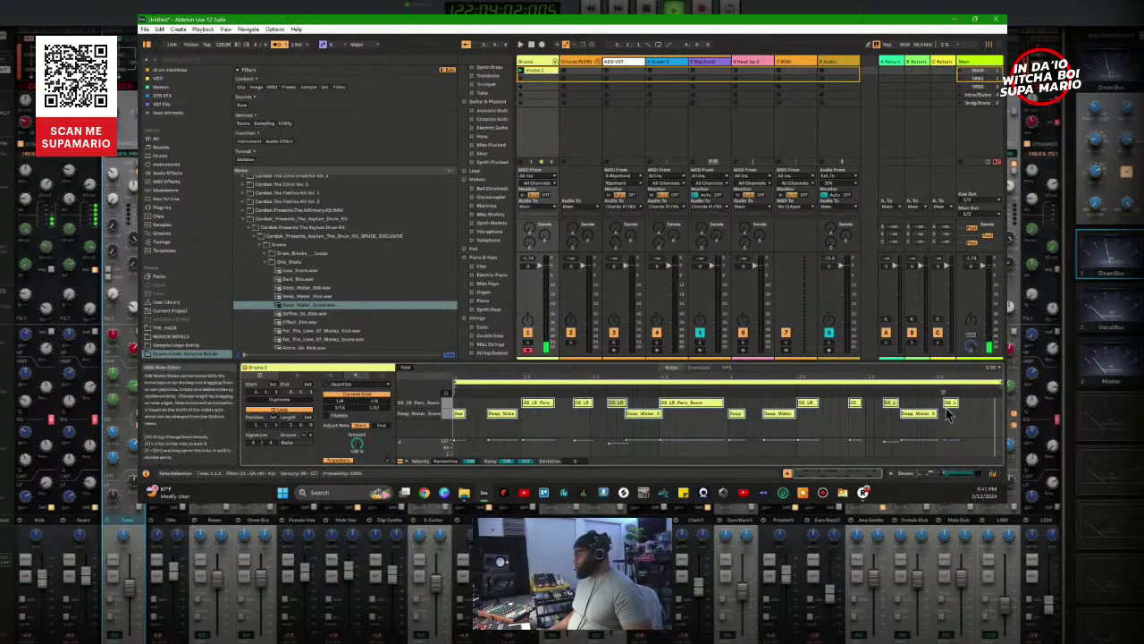
{"action": "left_click_drag", "start_coordinate": [998, 383], "coordinate": [729, 393]}
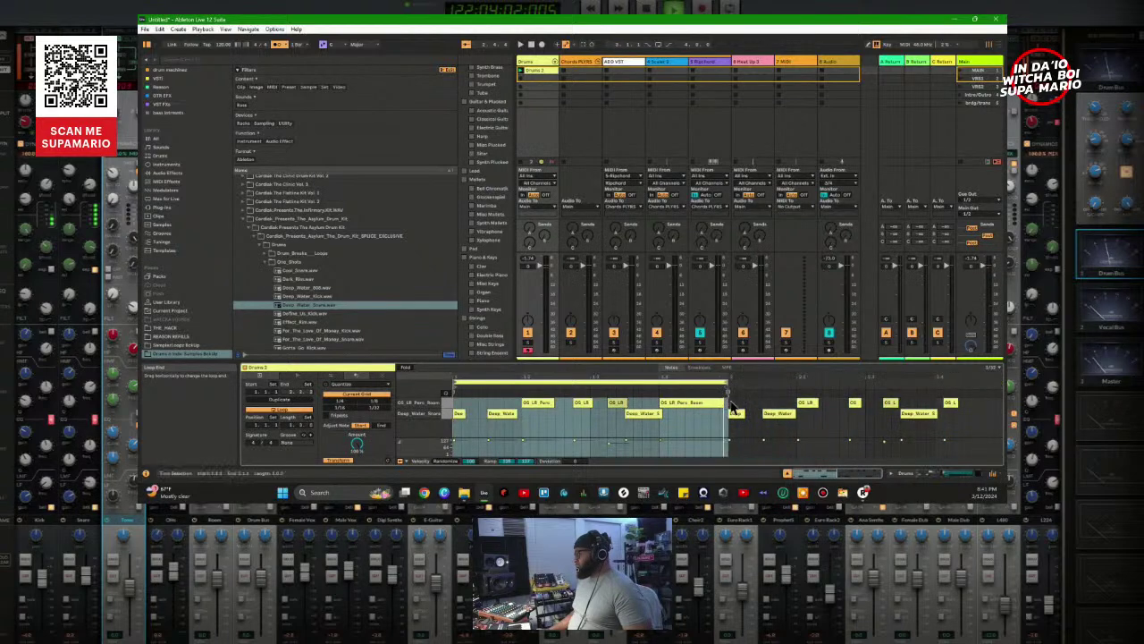
Step: Swap the Deep_Water_Snare on the drum rack's E1 pad for its next similar sample
{"action": "left_click", "coordinate": [537, 61]}
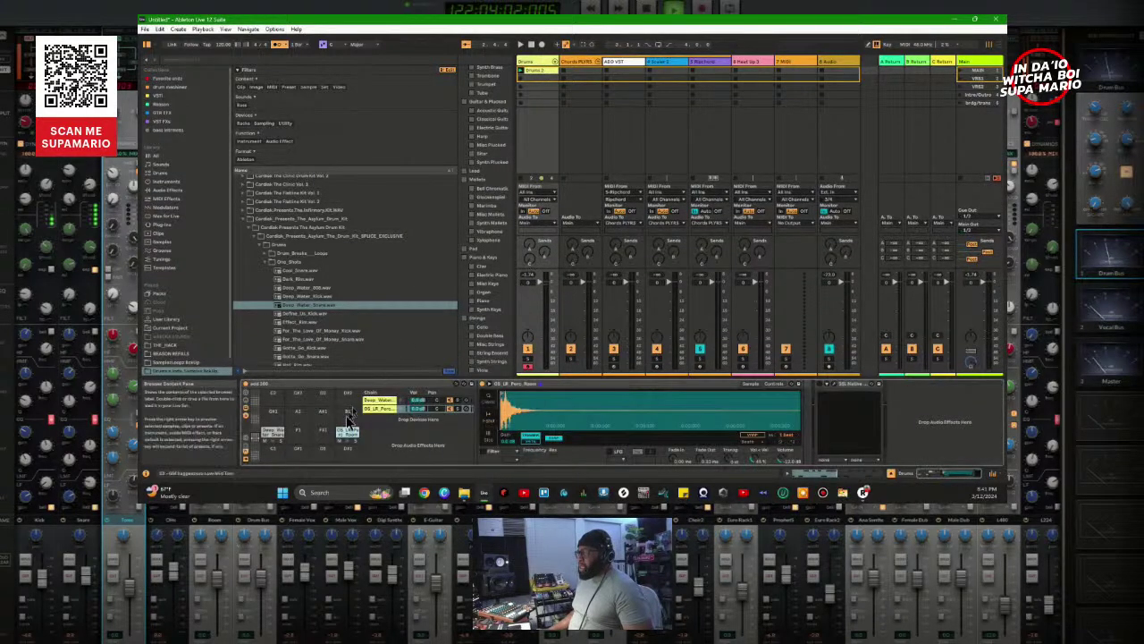
{"action": "left_click", "coordinate": [271, 436]}
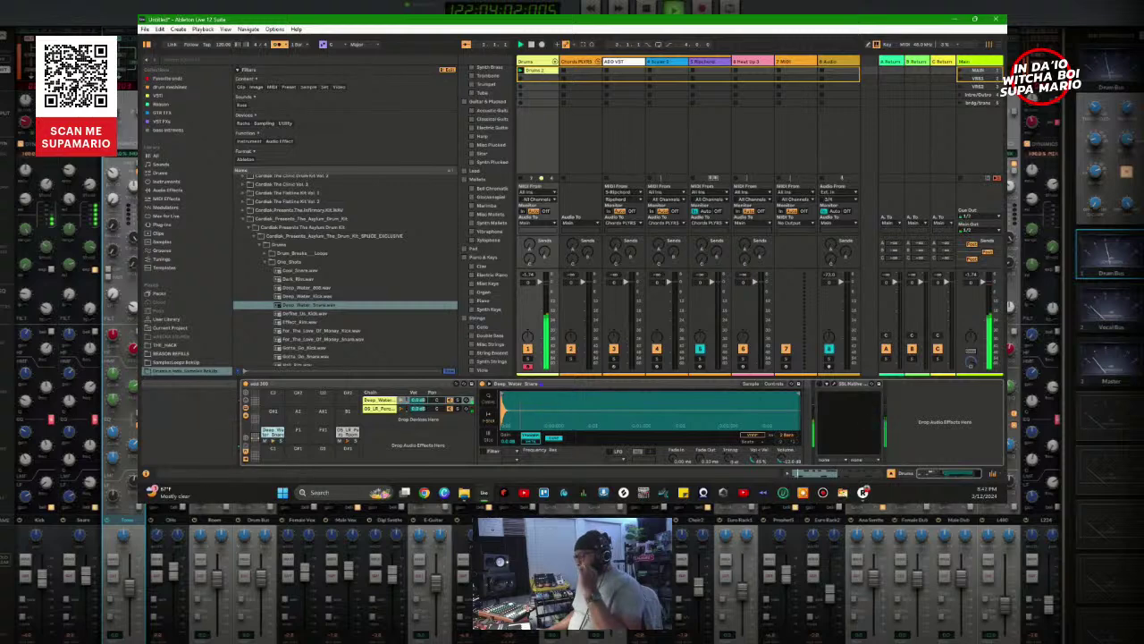
{"action": "right_click", "coordinate": [273, 435]}
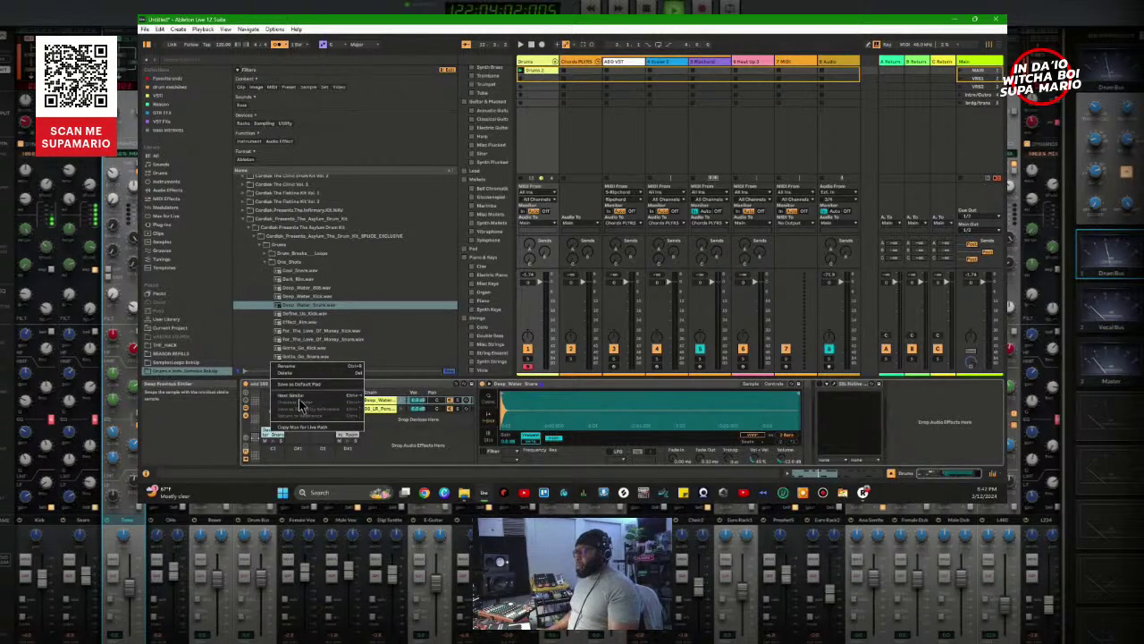
{"action": "left_click", "coordinate": [315, 460]}
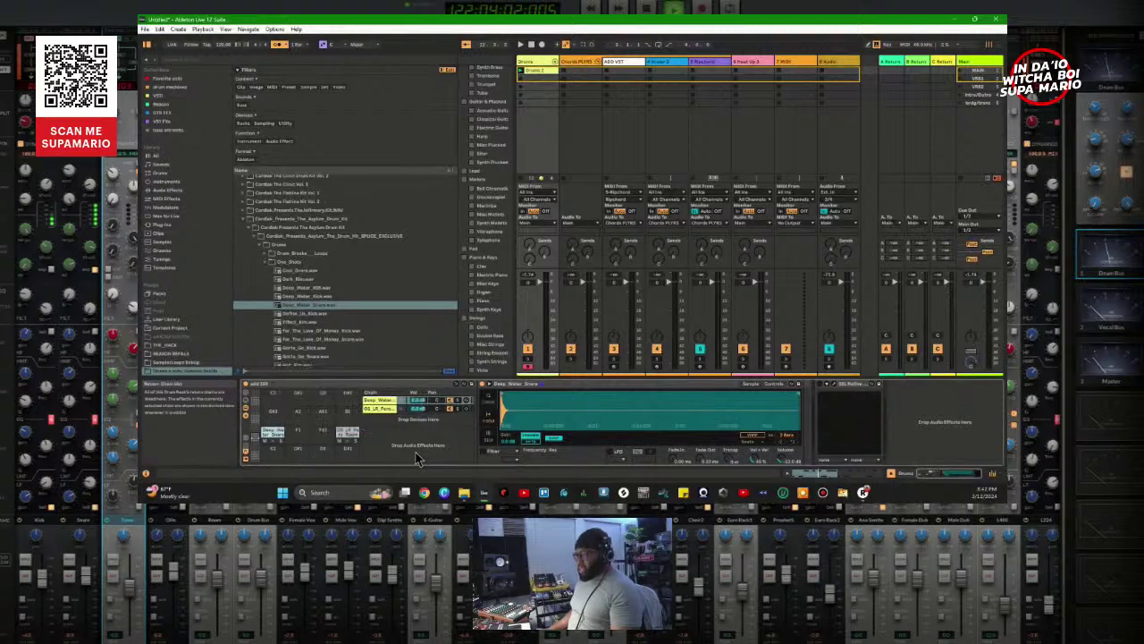
{"action": "right_click", "coordinate": [270, 441]}
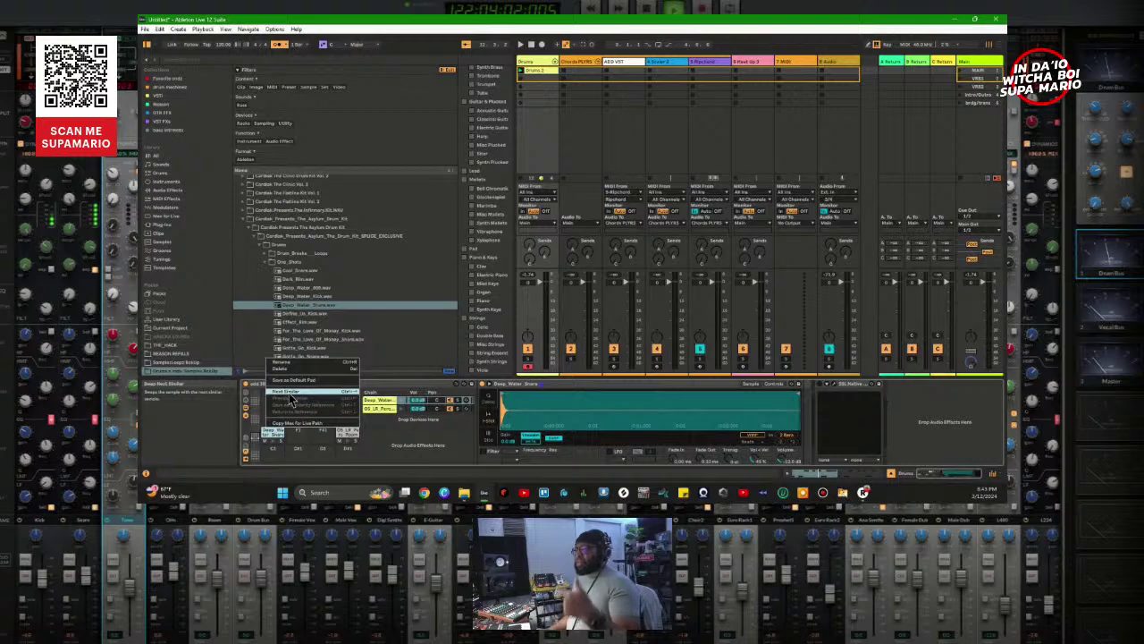
{"action": "left_click", "coordinate": [289, 393]}
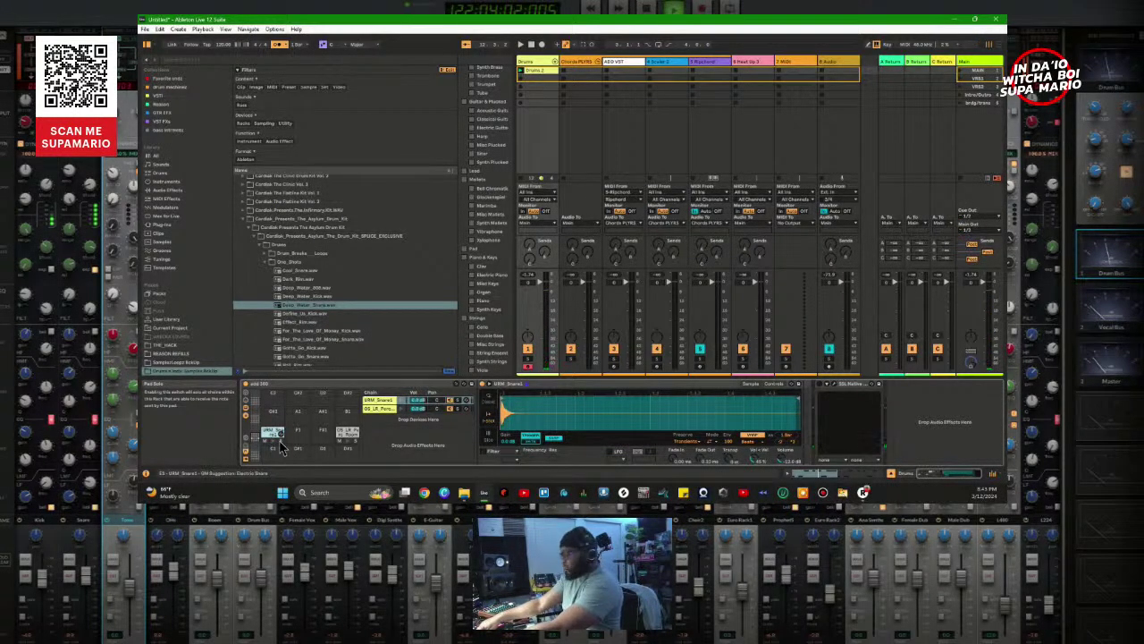
Step: Audition further similar snares on the E1 pad while the pattern plays, settling on the Snare Small sample
{"action": "key", "text": "Return"}
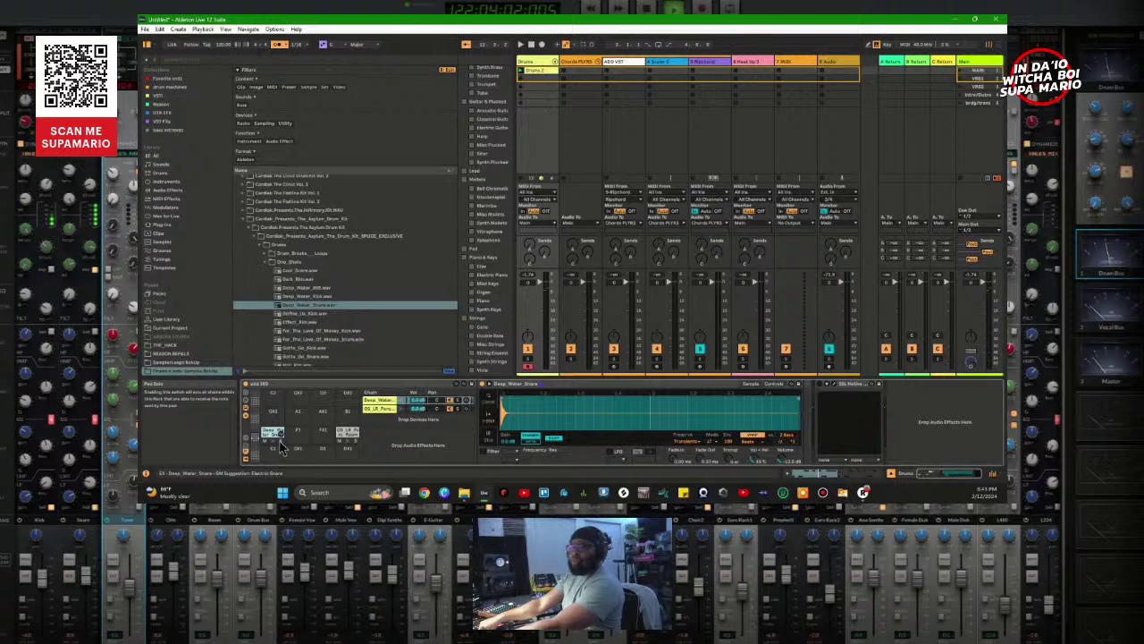
{"action": "key", "text": "ctrl+z"}
{"action": "key", "text": "ctrl+z"}
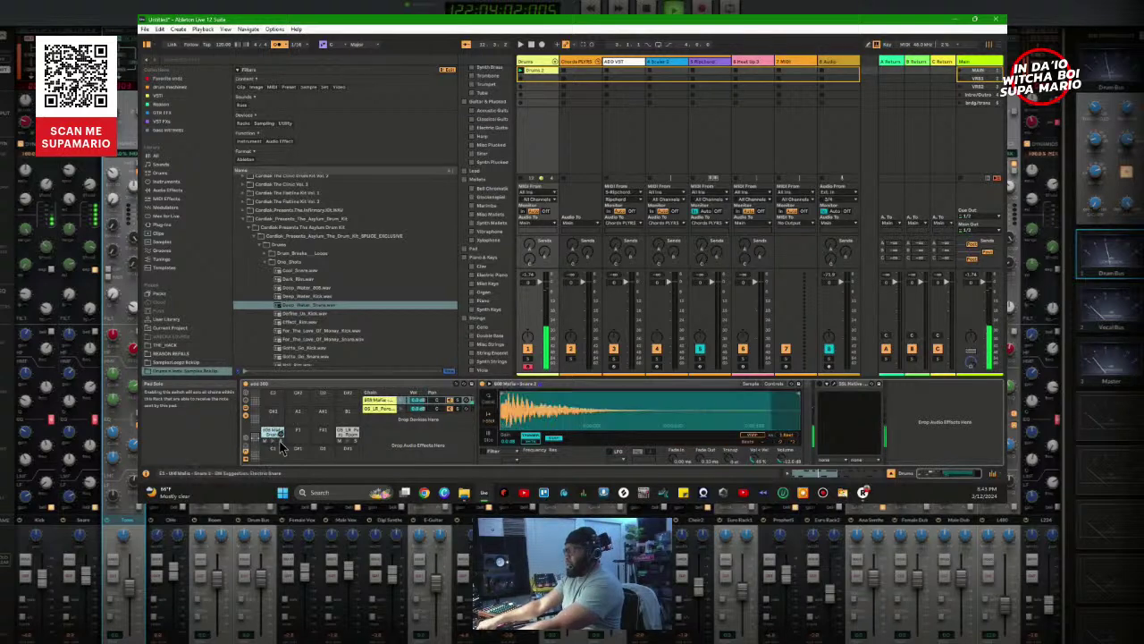
{"action": "key", "text": "ctrl+z"}
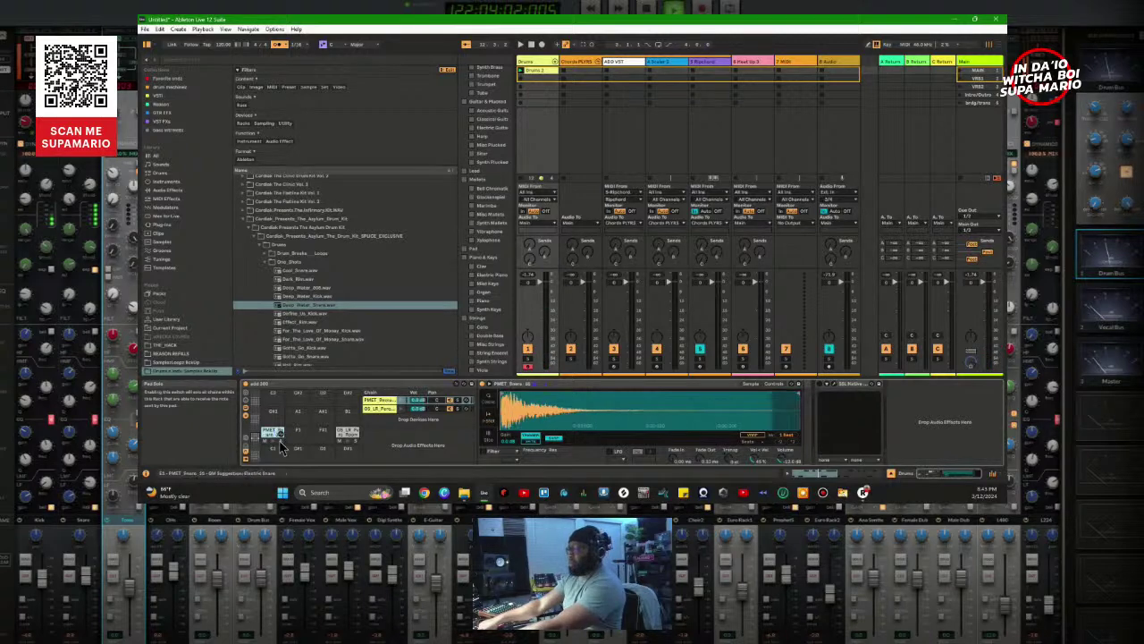
{"action": "key", "text": "ctrl+y"}
{"action": "left_click", "coordinate": [281, 437]}
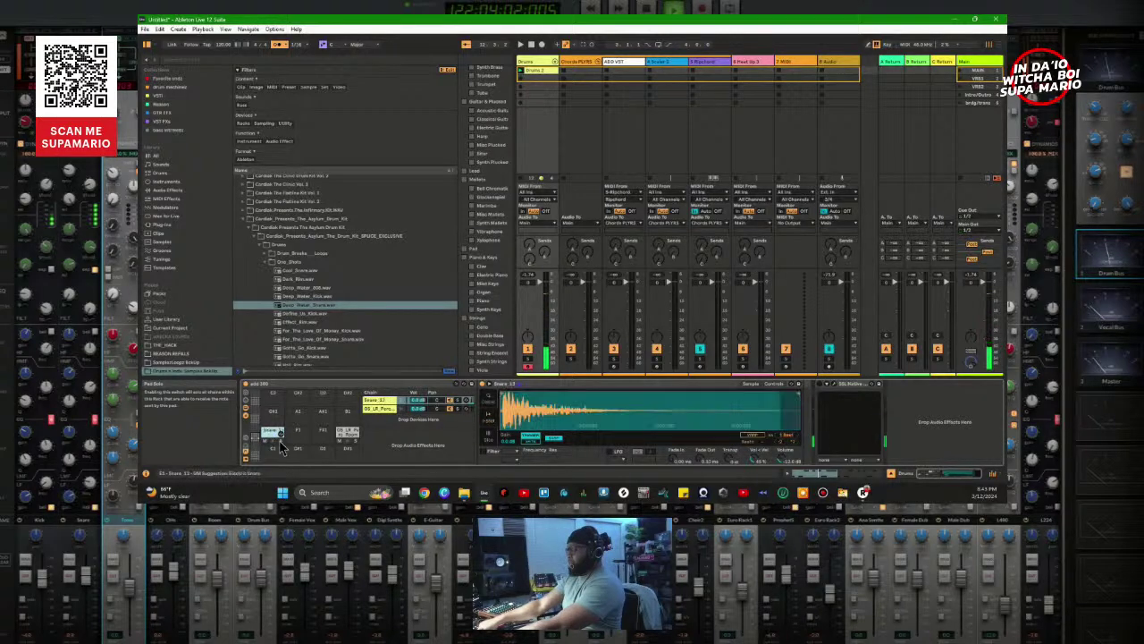
{"action": "left_click", "coordinate": [280, 446]}
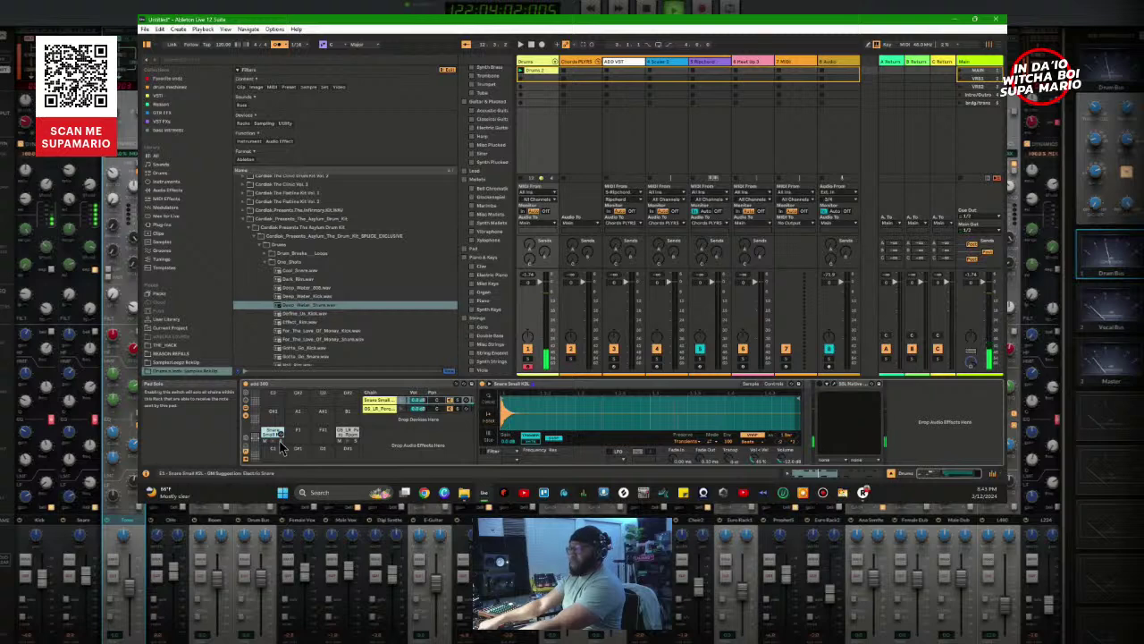
{"action": "left_click", "coordinate": [280, 446]}
{"action": "left_click", "coordinate": [280, 446]}
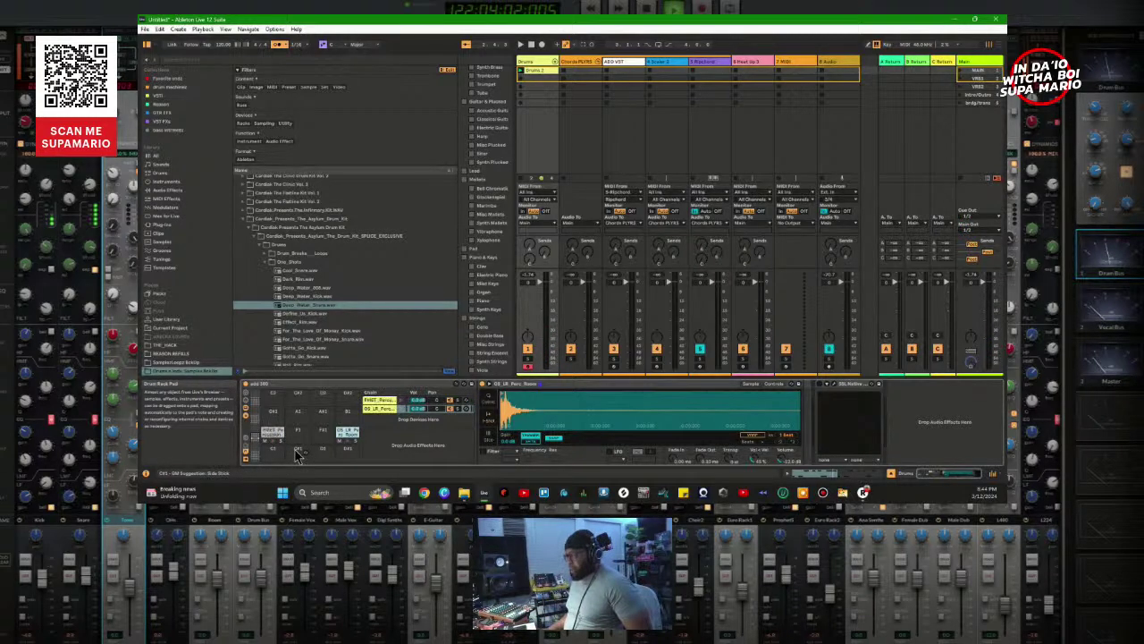
Step: Swap the percussion on the G1 pad through its similar samples until LL Perc (18) is loaded
{"action": "left_click", "coordinate": [347, 447]}
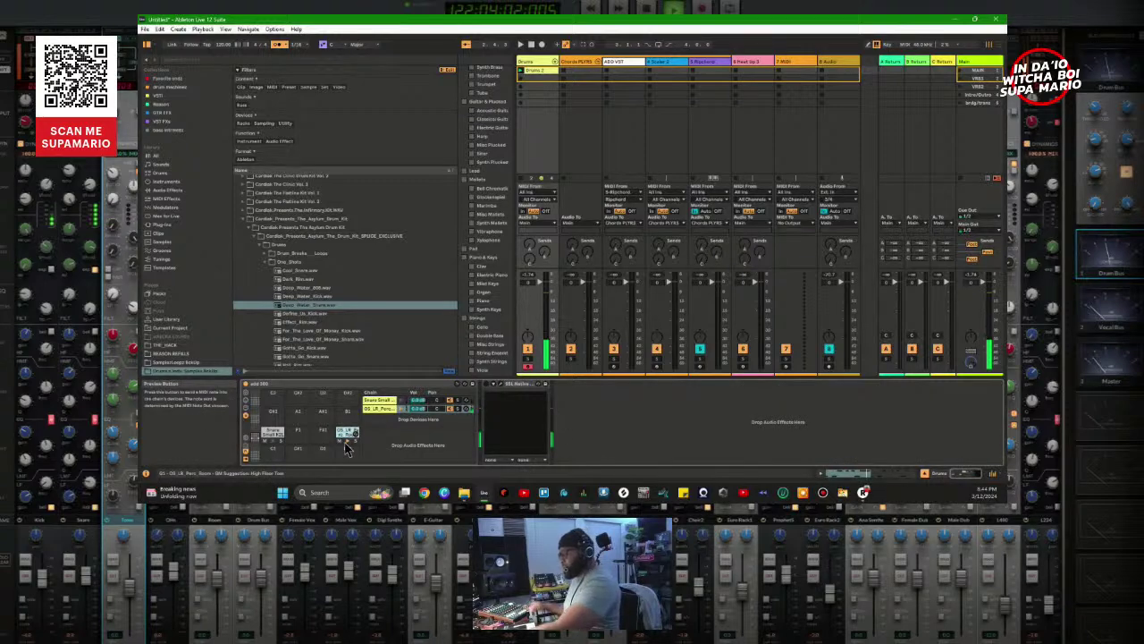
{"action": "key", "text": "ctrl+Right"}
{"action": "key", "text": "ctrl+Right"}
{"action": "key", "text": "ctrl+Right"}
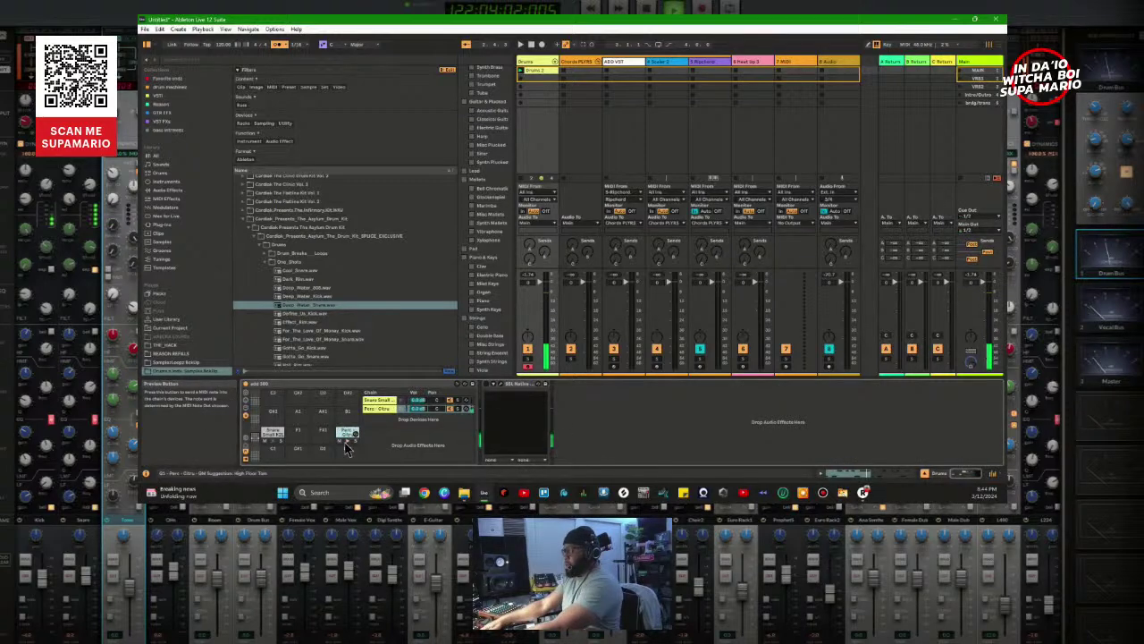
{"action": "key", "text": "ctrl+Right"}
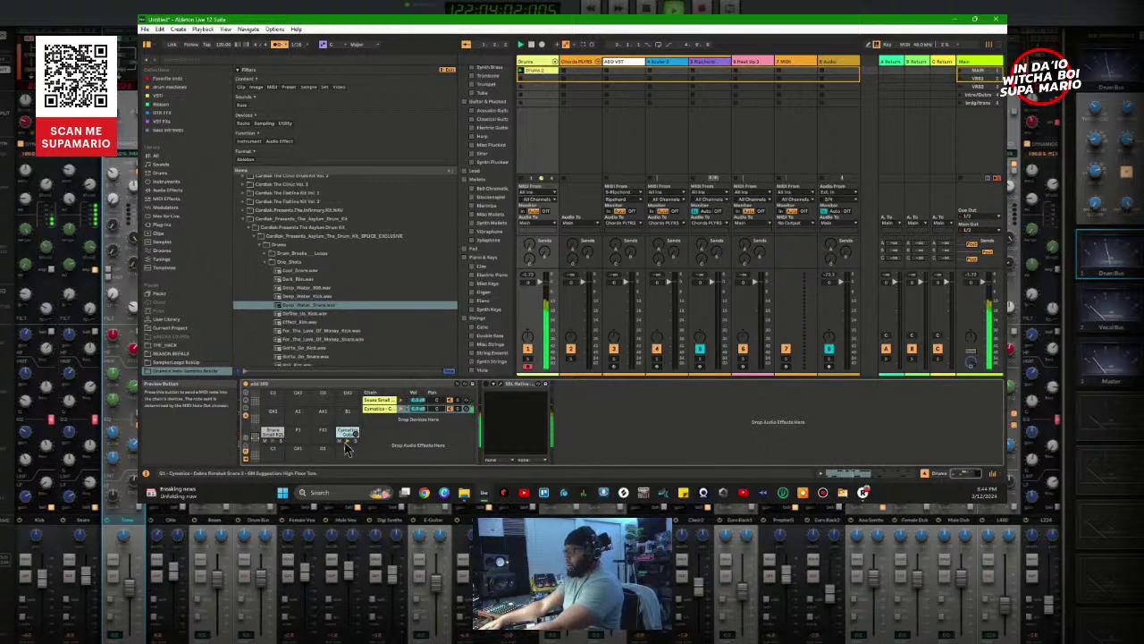
{"action": "key", "text": "ctrl+Right"}
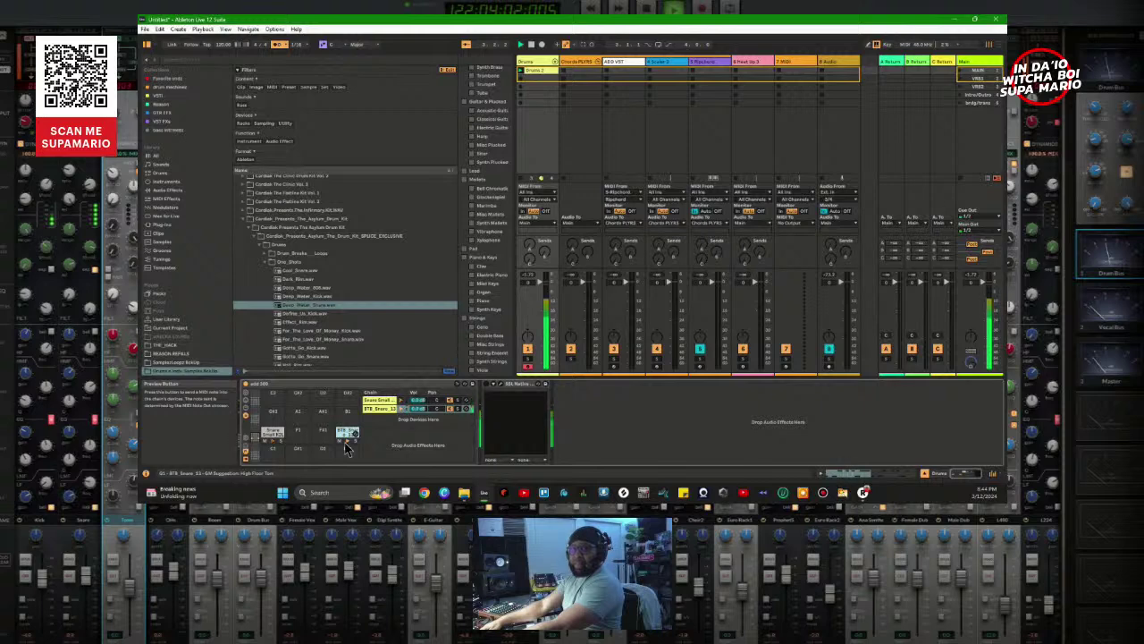
{"action": "key", "text": "ctrl+Right"}
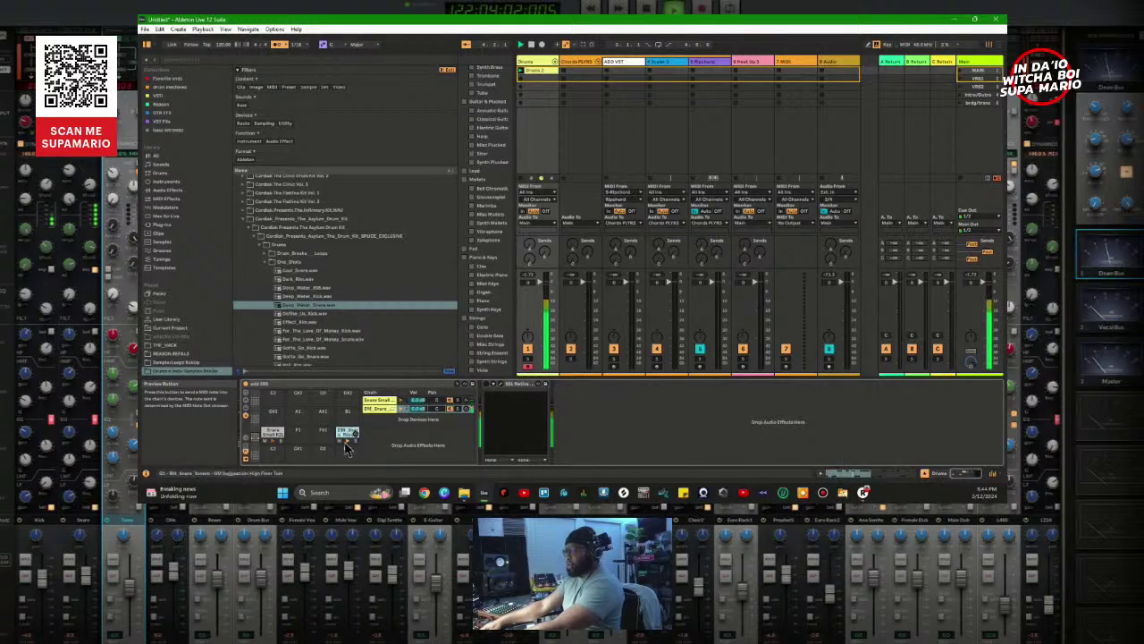
{"action": "key", "text": "ctrl+Right"}
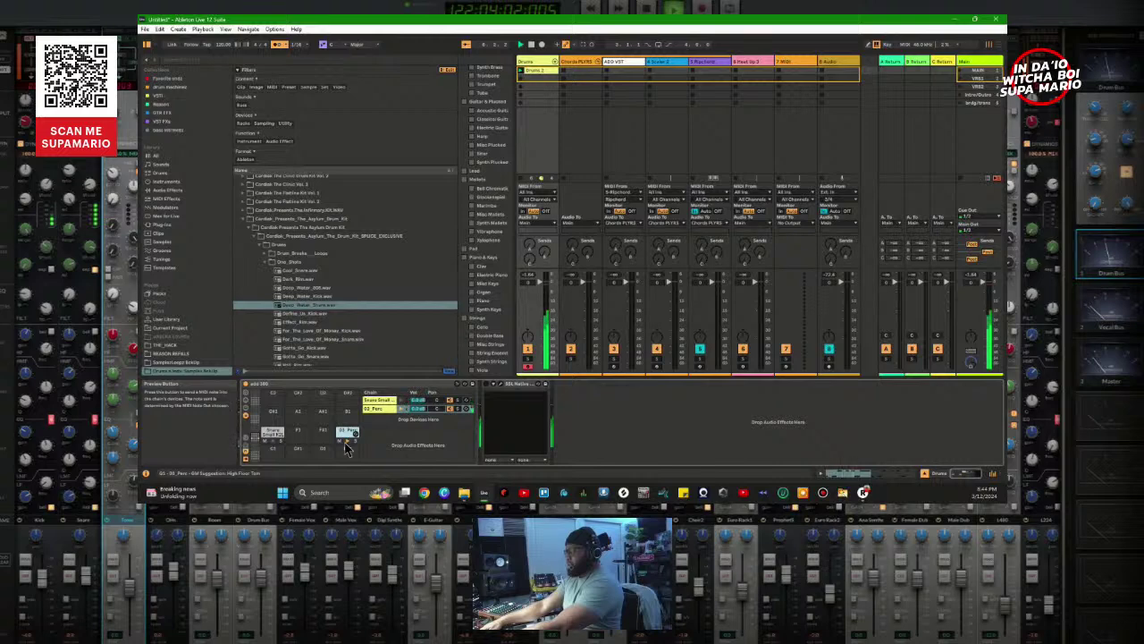
{"action": "key", "text": "ctrl+Right"}
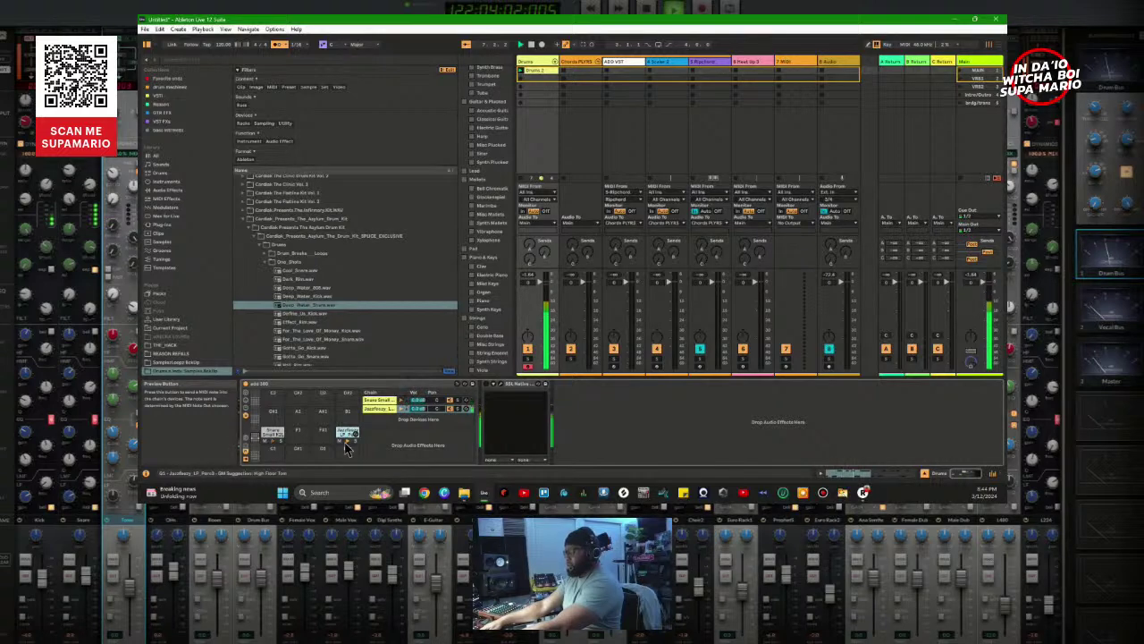
{"action": "key", "text": "ctrl+Right"}
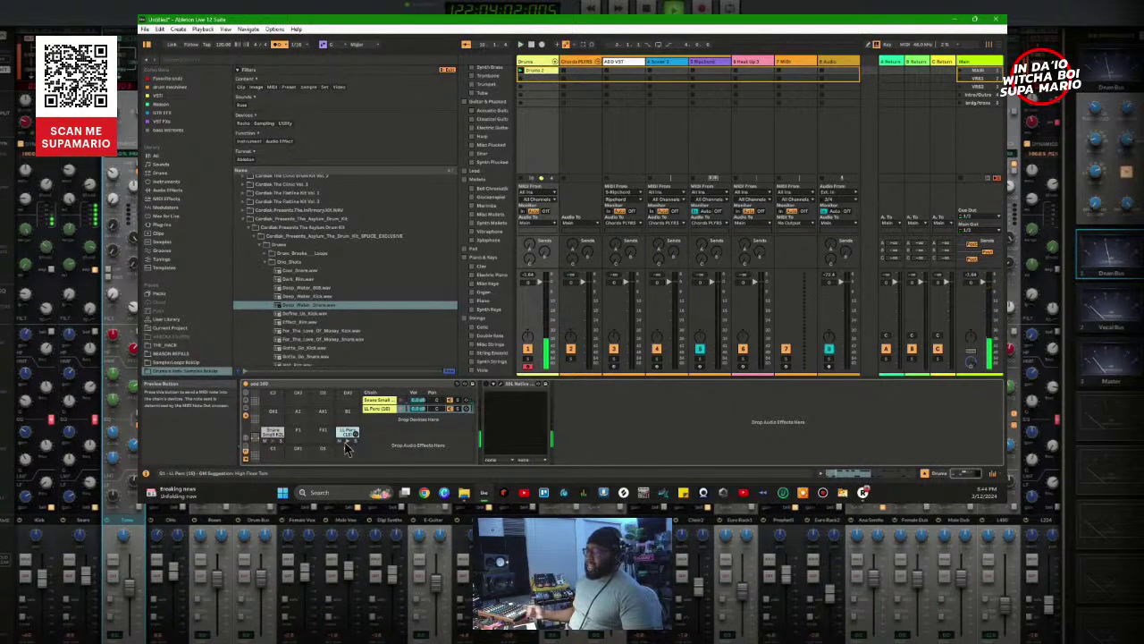
Step: Load Gotta_Go_Kick.wav from the Asylum one-shots onto the D1 pad, clear the pad and load the kick again
{"action": "scroll", "coordinate": [335, 335], "scroll_direction": "down", "scroll_amount": 1}
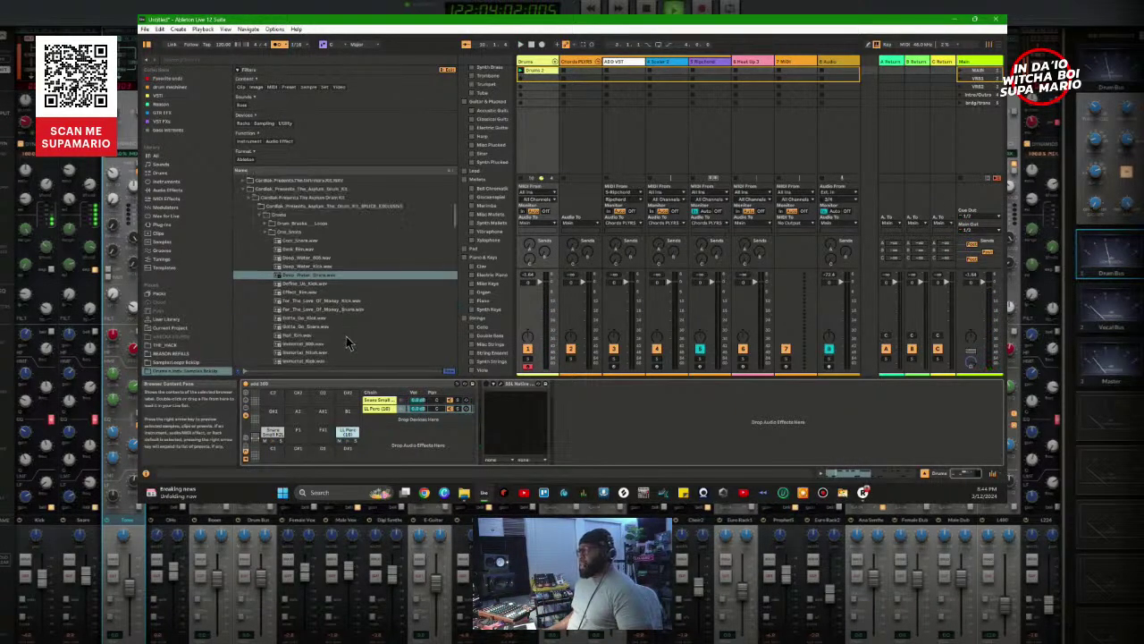
{"action": "left_click", "coordinate": [319, 320]}
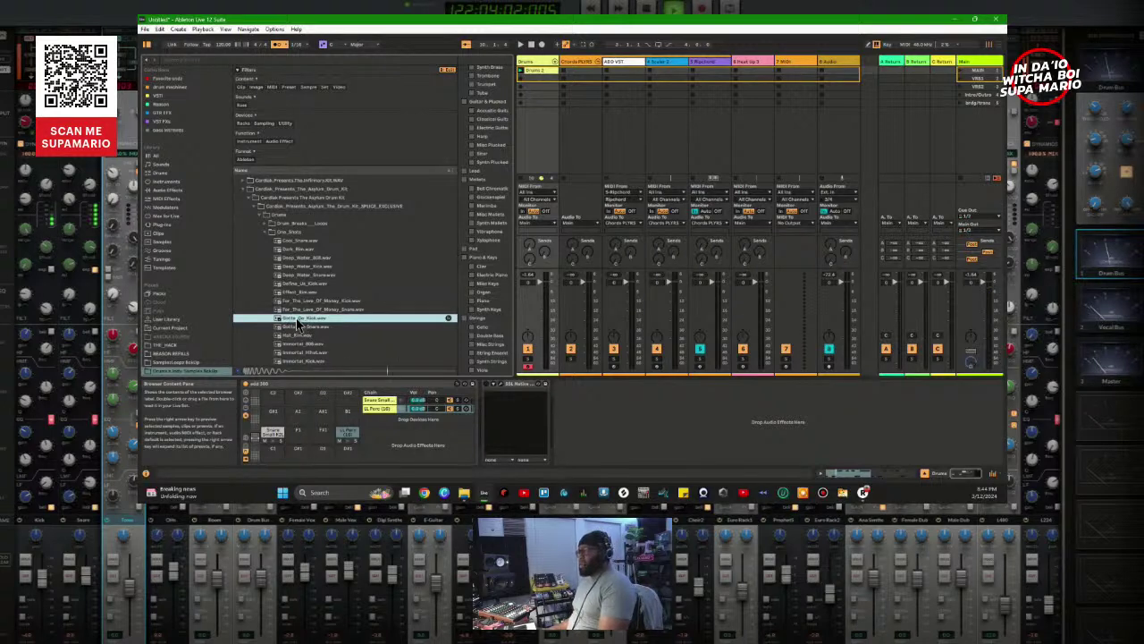
{"action": "left_click_drag", "start_coordinate": [299, 324], "coordinate": [321, 451]}
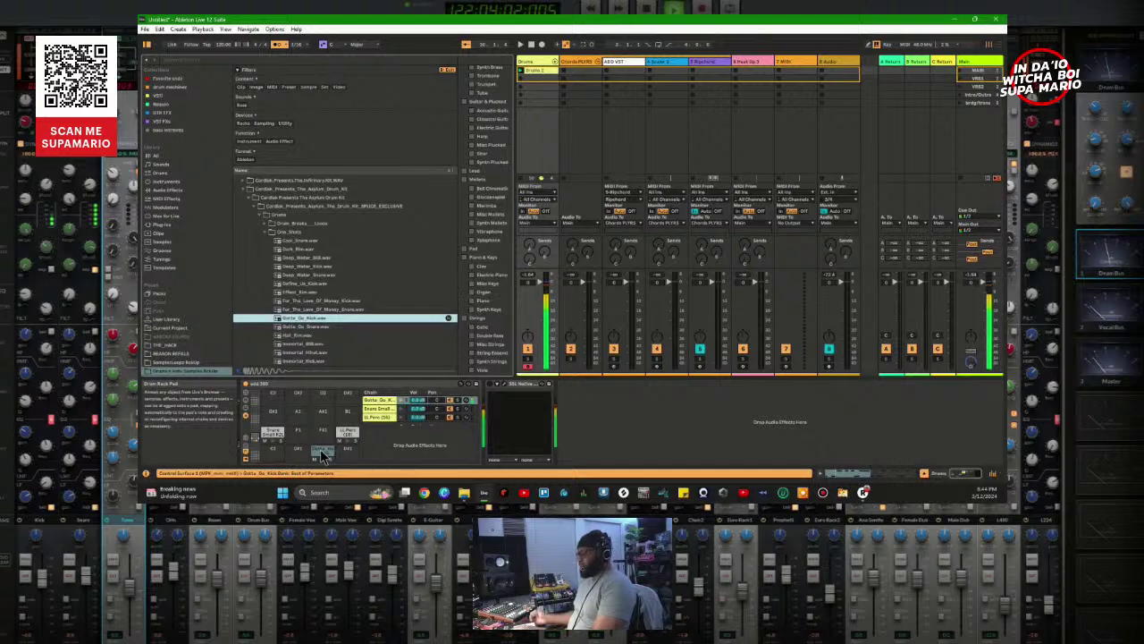
{"action": "key", "text": "Delete"}
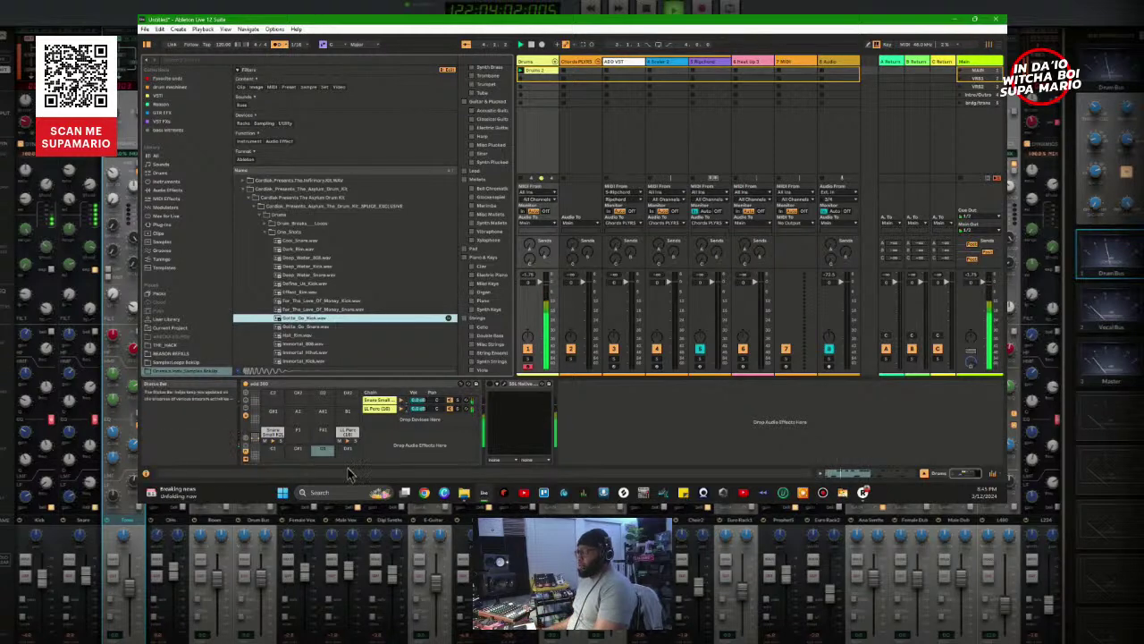
{"action": "left_click_drag", "start_coordinate": [306, 319], "coordinate": [322, 457]}
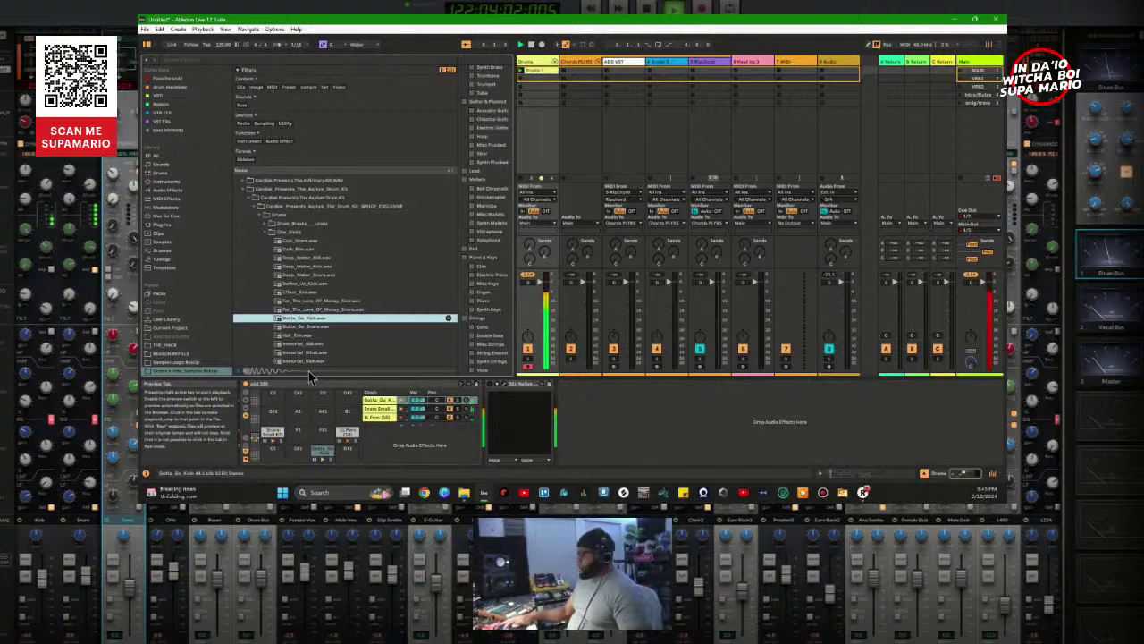
Step: Swap the kick on the D1 pad through successive similar samples while the pattern plays
{"action": "left_click", "coordinate": [322, 454]}
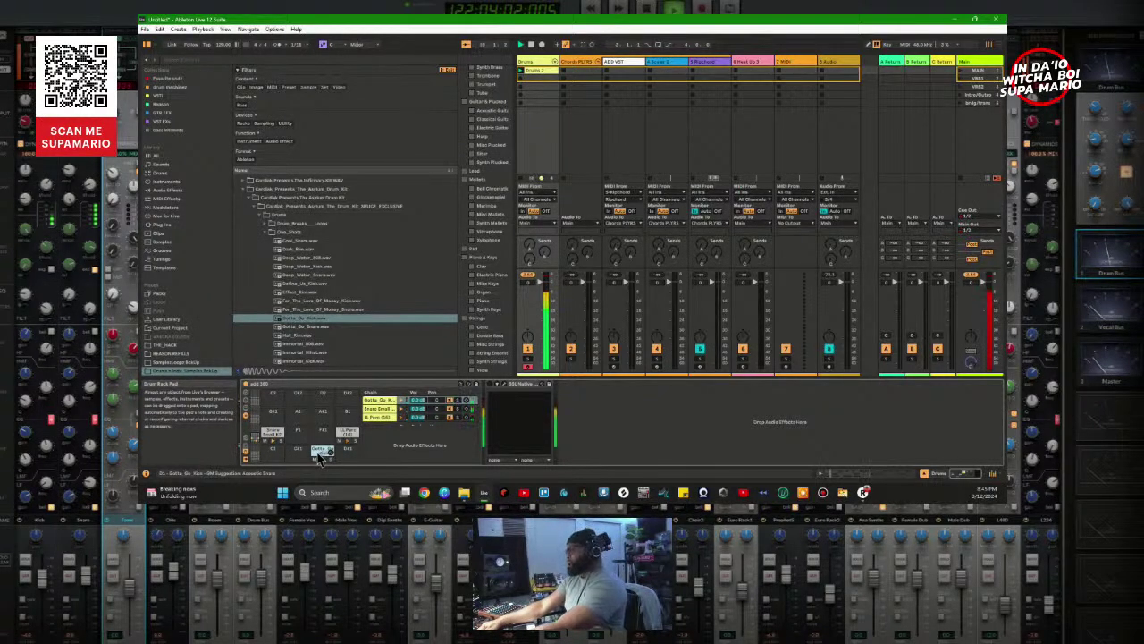
{"action": "left_click", "coordinate": [319, 455]}
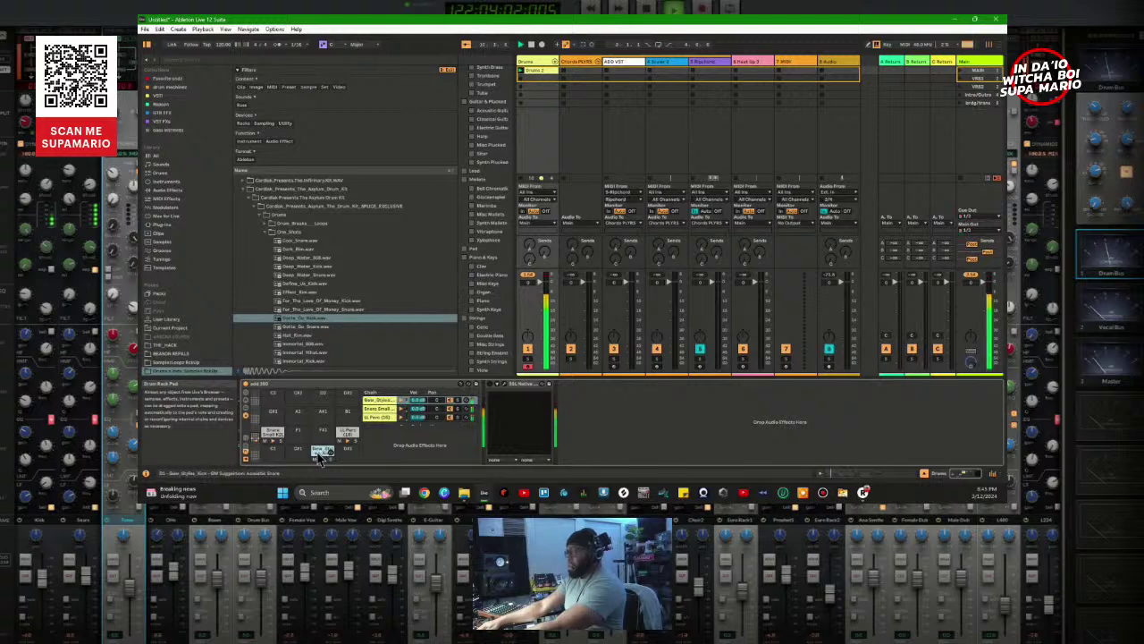
{"action": "left_click", "coordinate": [319, 455]}
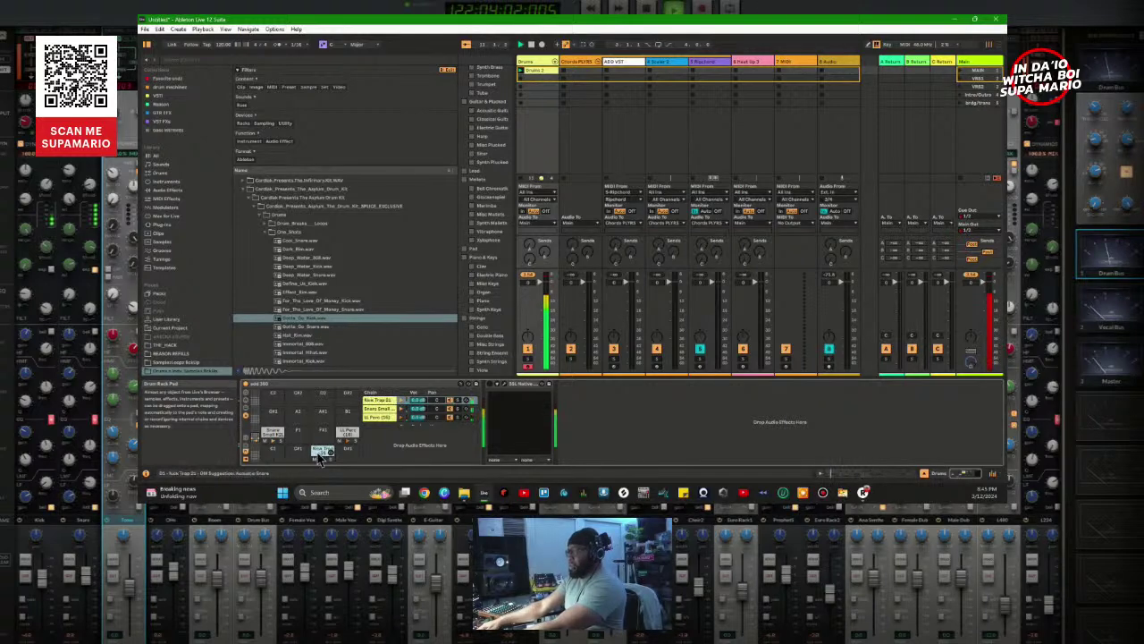
{"action": "left_click", "coordinate": [319, 455]}
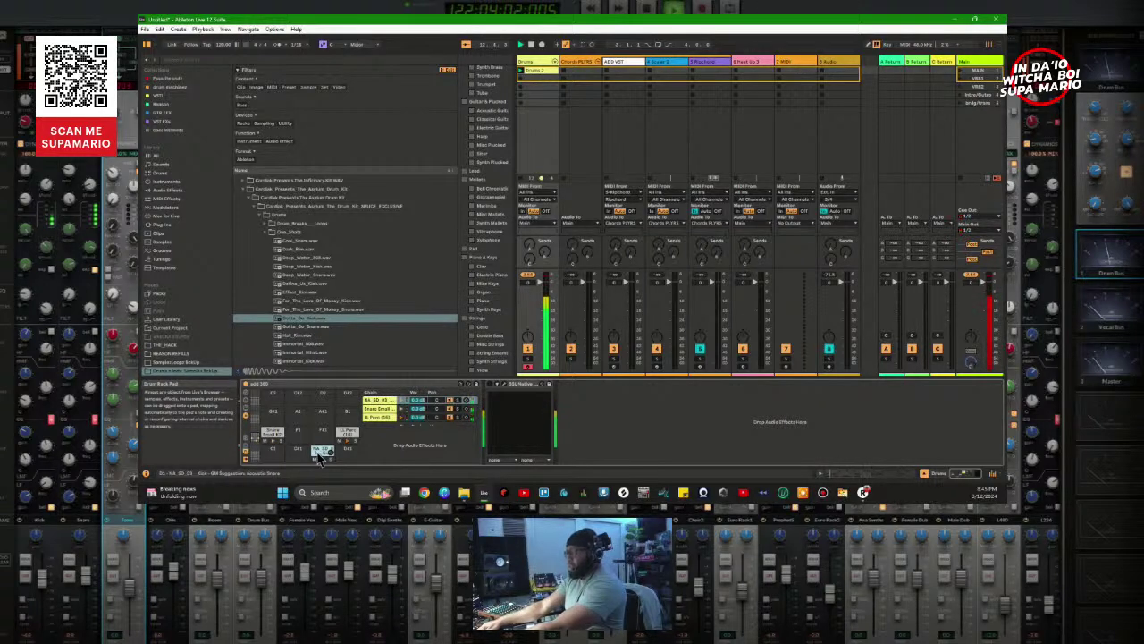
{"action": "left_click", "coordinate": [319, 455]}
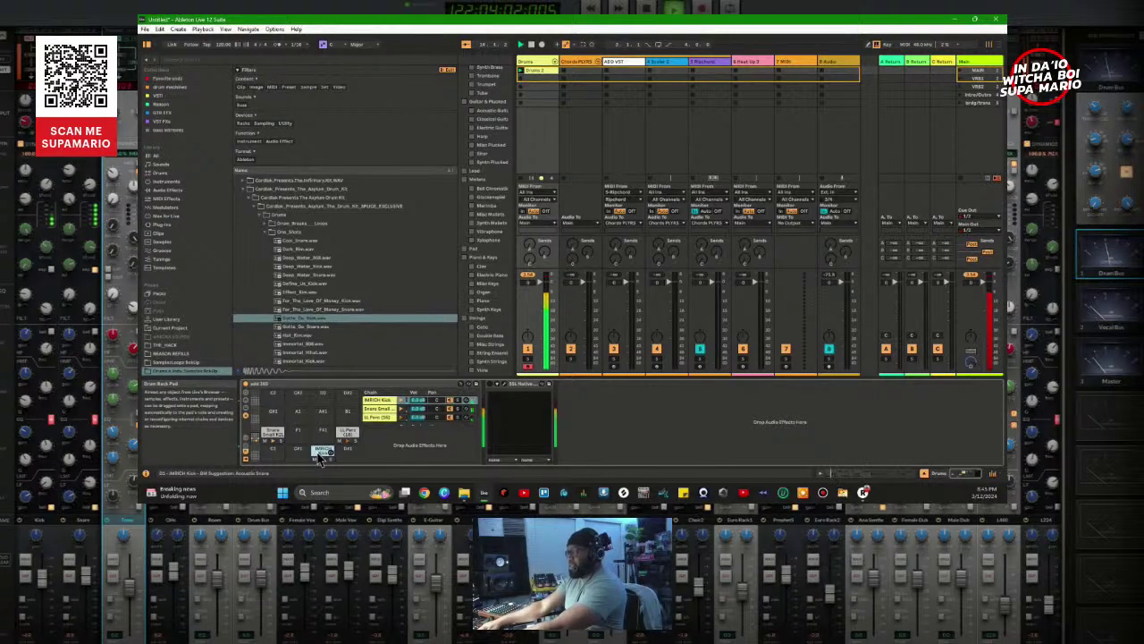
{"action": "left_click", "coordinate": [319, 455]}
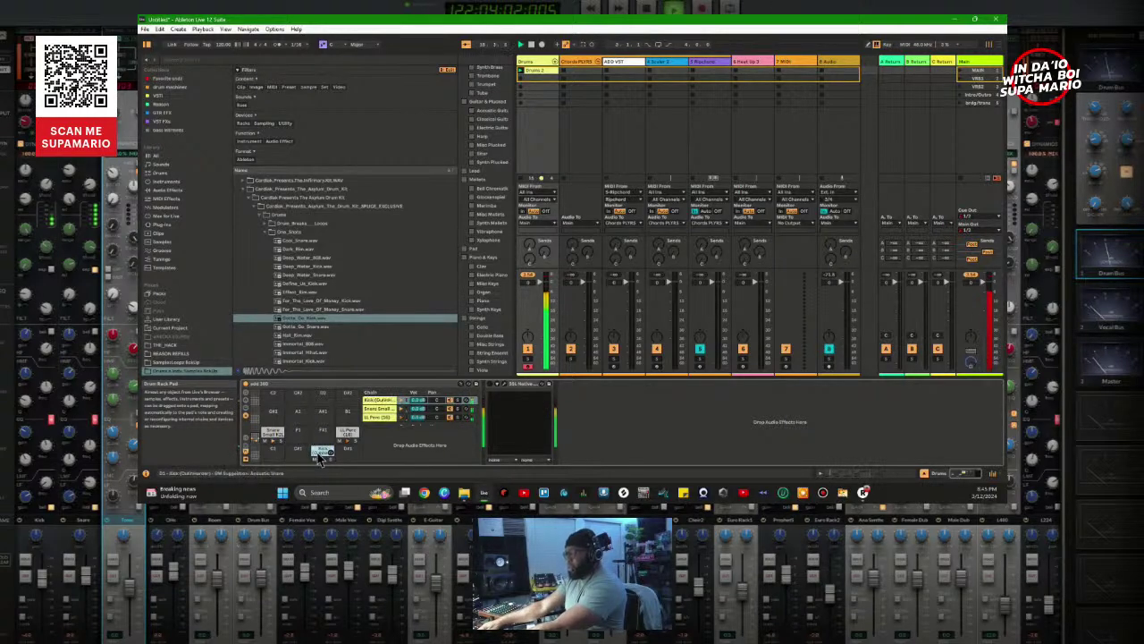
Step: Try further similar kicks on the D1 pad while the pattern plays and keep the last one loaded
{"action": "left_click", "coordinate": [319, 455]}
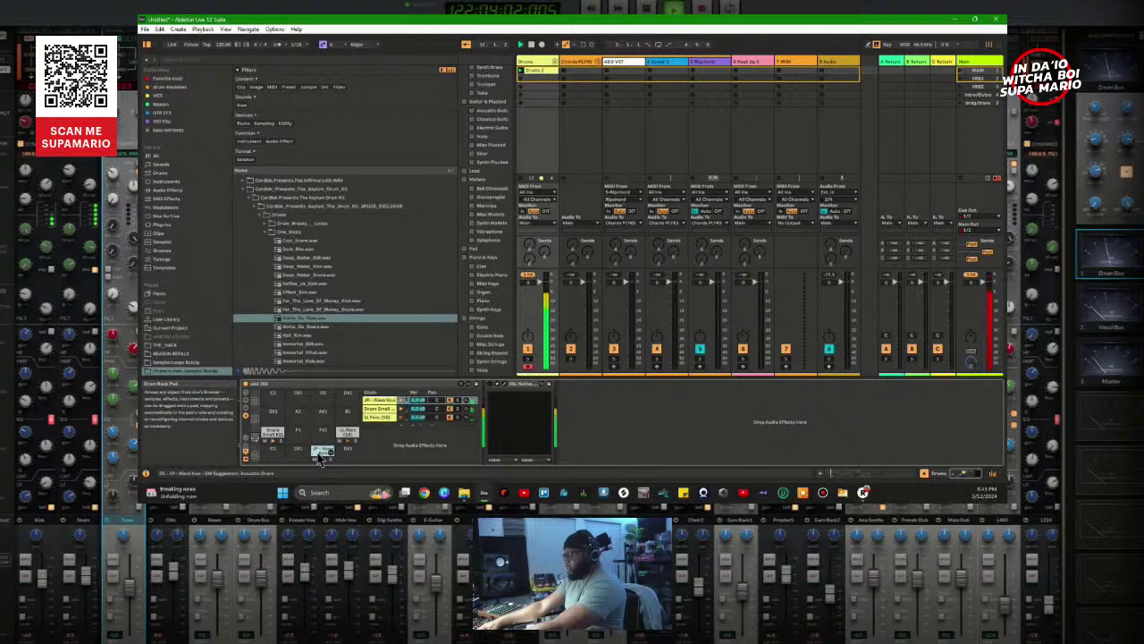
{"action": "left_click", "coordinate": [319, 455]}
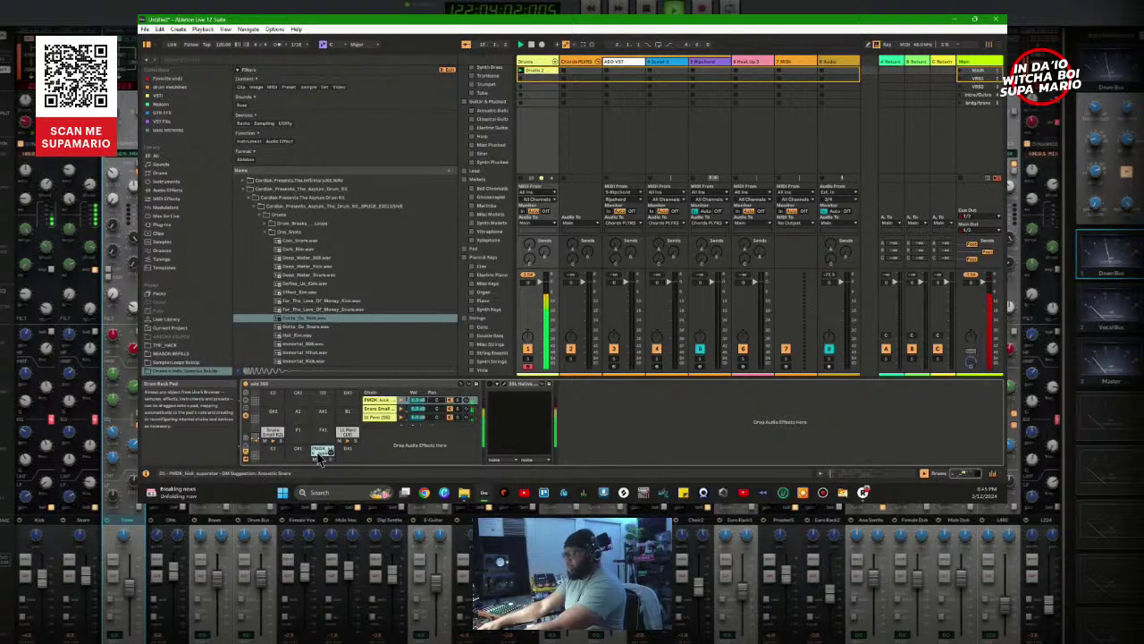
{"action": "left_click", "coordinate": [319, 455]}
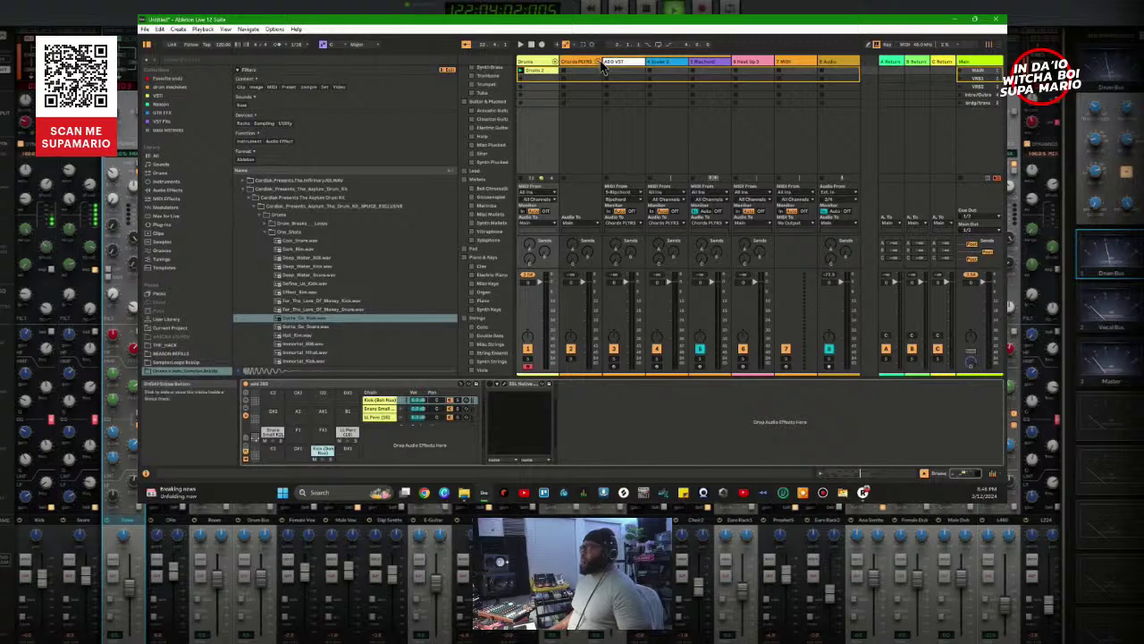
Step: Delete the three tracks between Chords and Heat Up 3, and open the Heat Up 3 plug-in window
{"action": "key", "text": "Delete"}
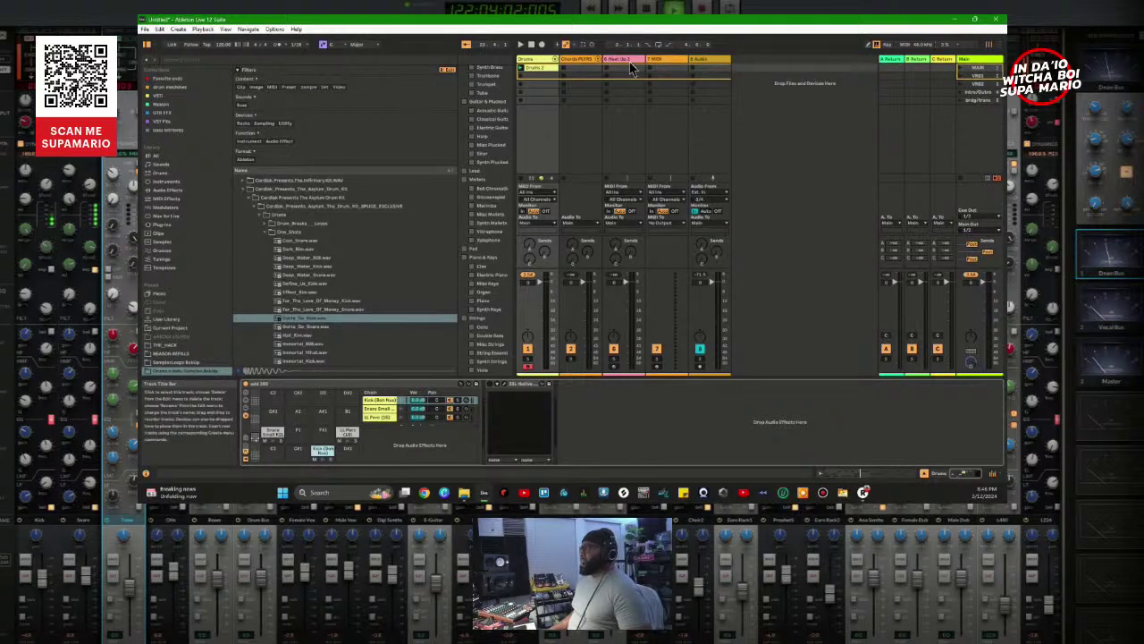
{"action": "left_click", "coordinate": [633, 59]}
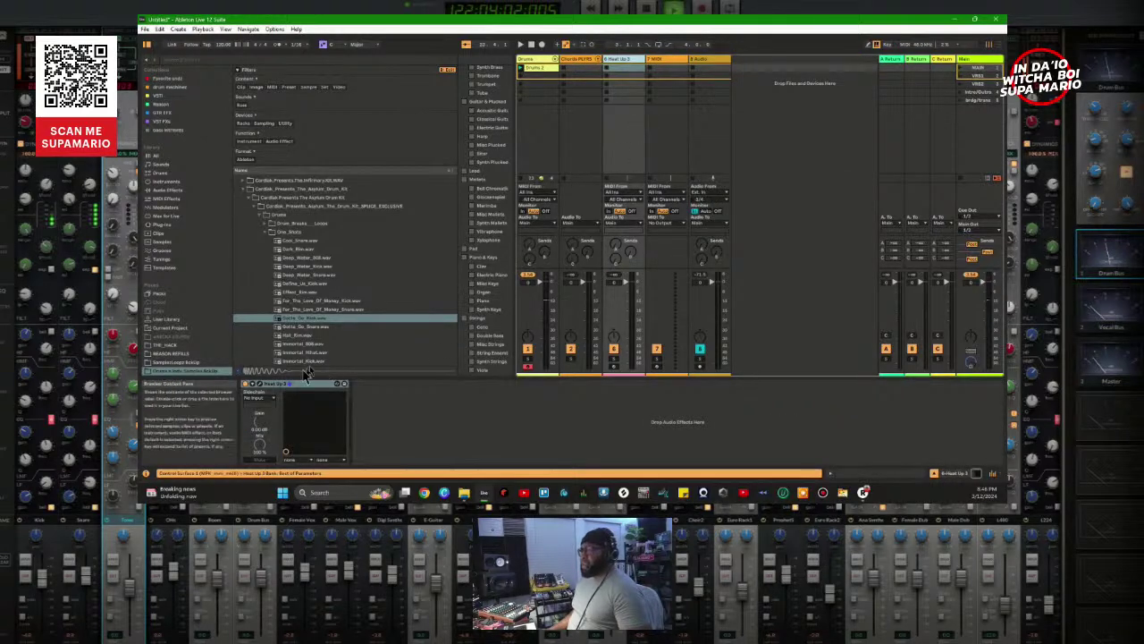
{"action": "left_click", "coordinate": [260, 384]}
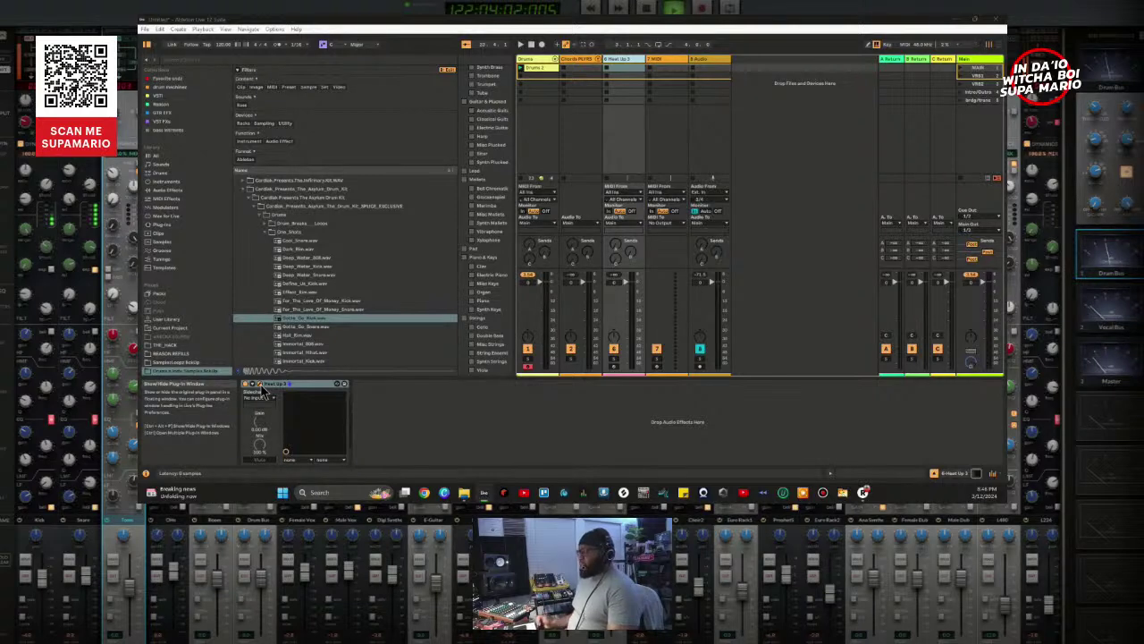
Step: Record a clip on the armed Heat Up 3 track over the drums and shorten its loop to end just after the last note
{"action": "left_click", "coordinate": [613, 367]}
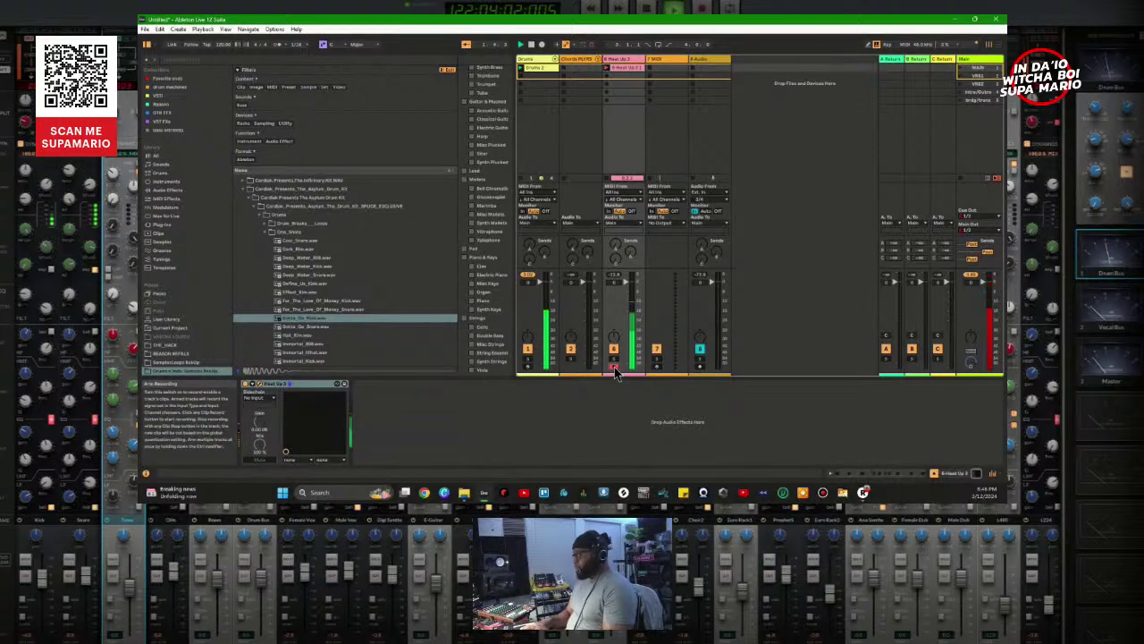
{"action": "left_click", "coordinate": [614, 367]}
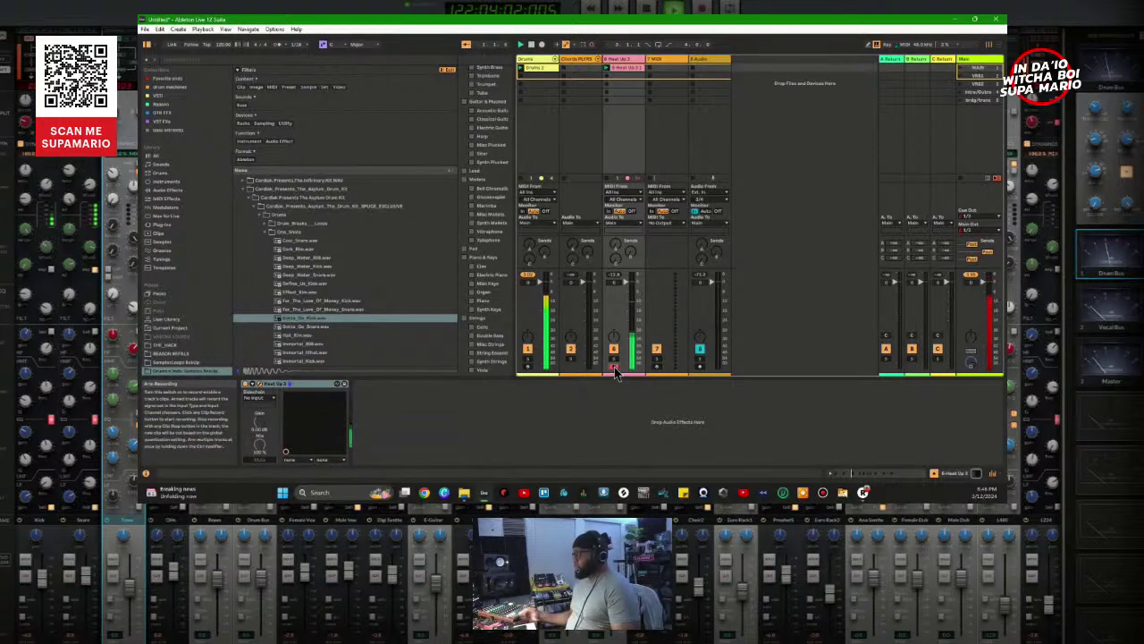
{"action": "double_click", "coordinate": [625, 68]}
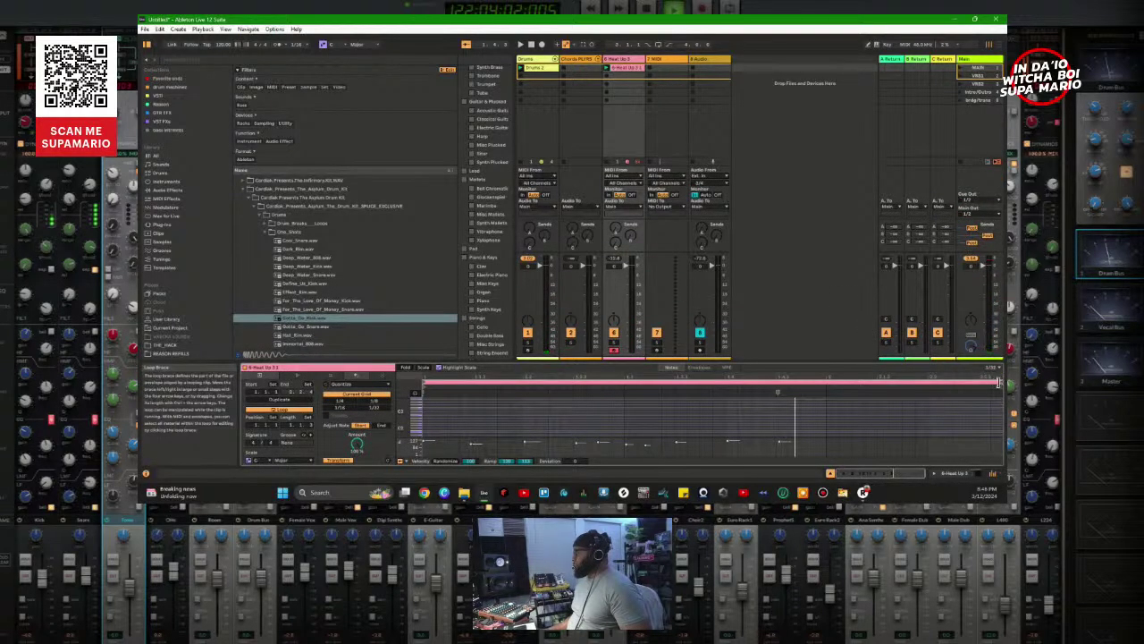
{"action": "left_click_drag", "start_coordinate": [997, 383], "coordinate": [825, 414]}
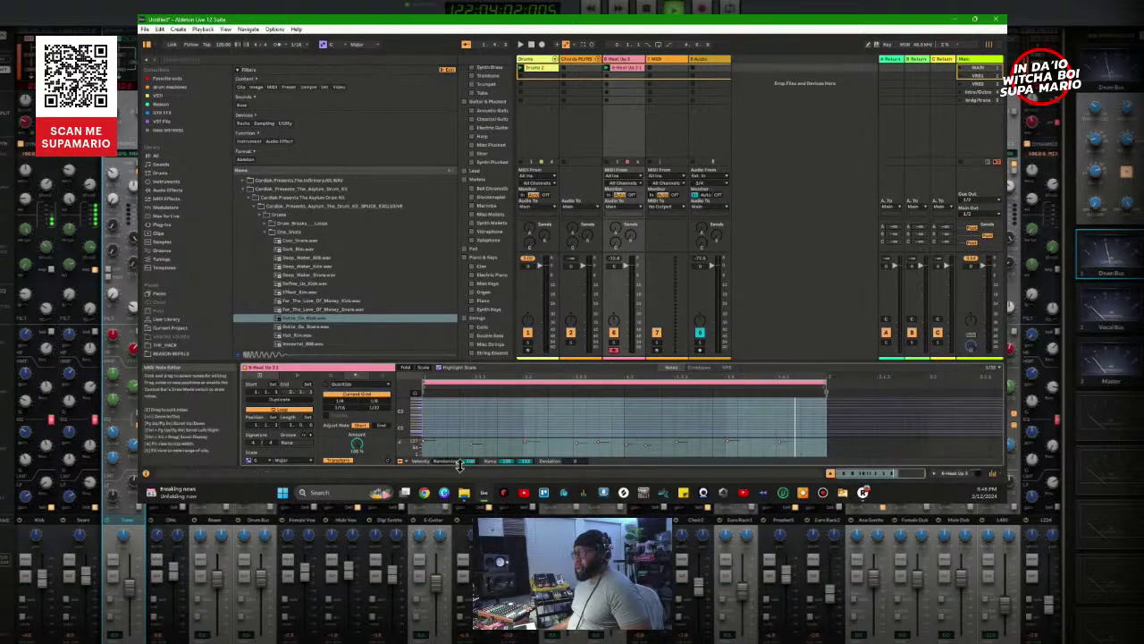
Step: Quantize all notes in the Heat Up 3 clip to the current grid at 100%
{"action": "left_click_drag", "start_coordinate": [404, 416], "coordinate": [405, 419]}
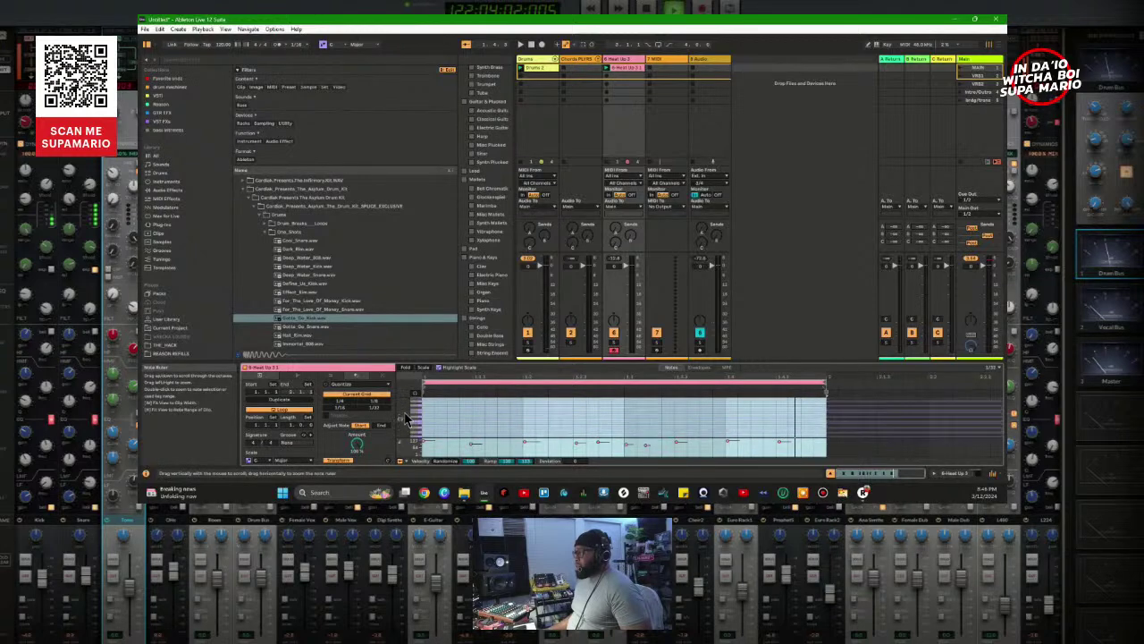
{"action": "left_click", "coordinate": [336, 461]}
{"action": "left_click", "coordinate": [335, 461]}
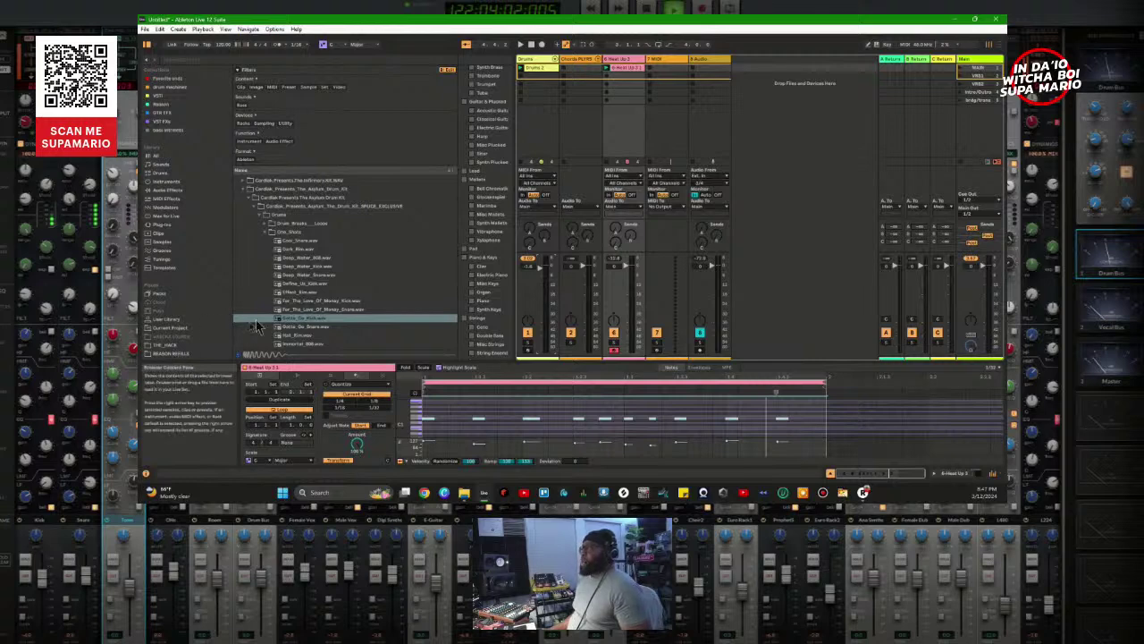
Step: Load the Simpler instrument onto the empty MIDI track 7
{"action": "scroll", "coordinate": [275, 310], "scroll_direction": "down", "scroll_amount": 5}
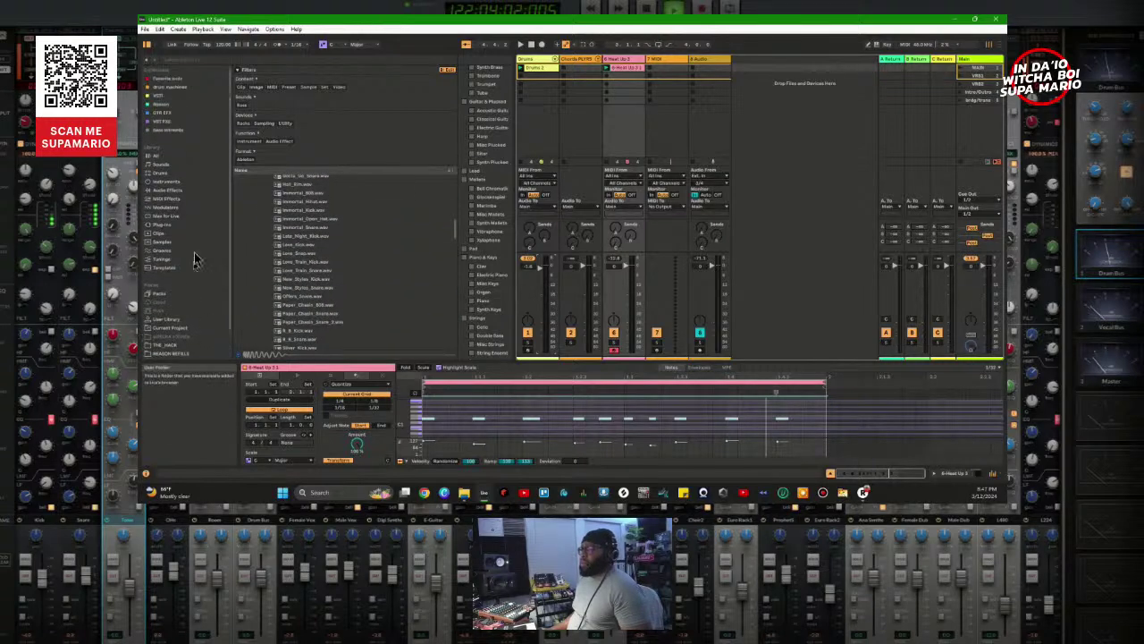
{"action": "left_click", "coordinate": [168, 182]}
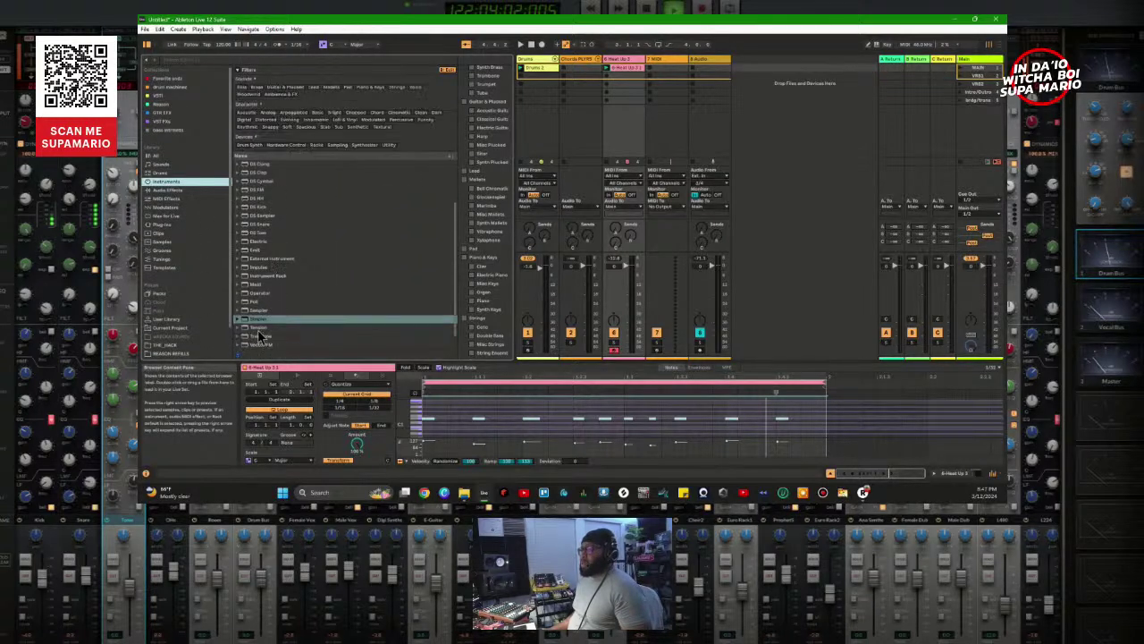
{"action": "left_click", "coordinate": [260, 320]}
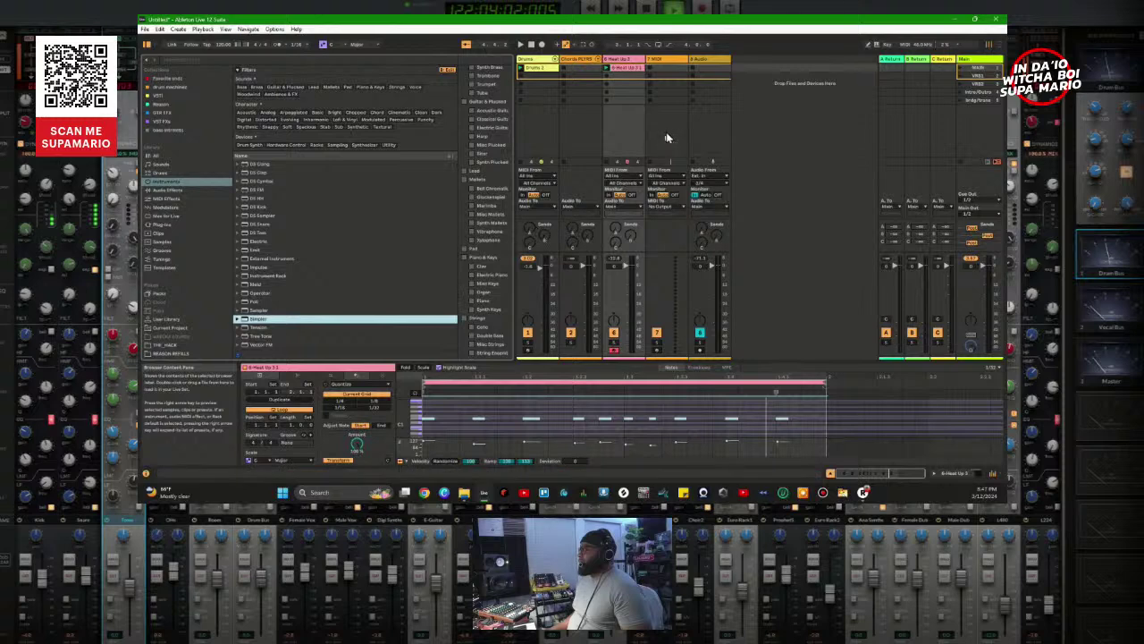
{"action": "left_click_drag", "start_coordinate": [666, 131], "coordinate": [670, 122]}
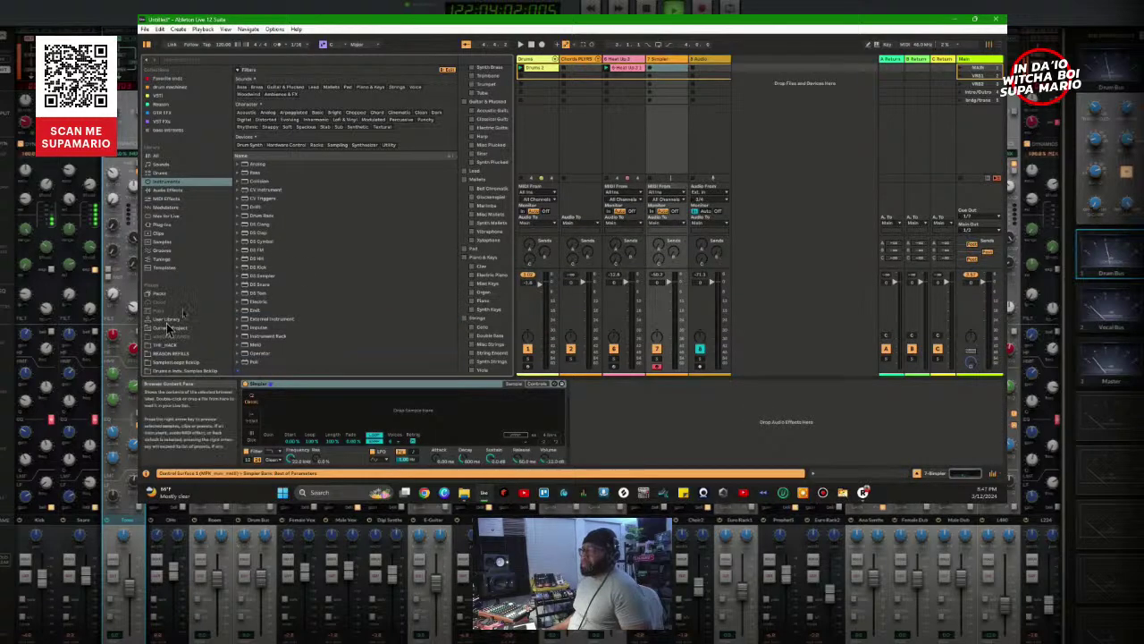
Step: Clear the active filters on the samples and loops backup folder and search it for "afro"
{"action": "left_click", "coordinate": [171, 363]}
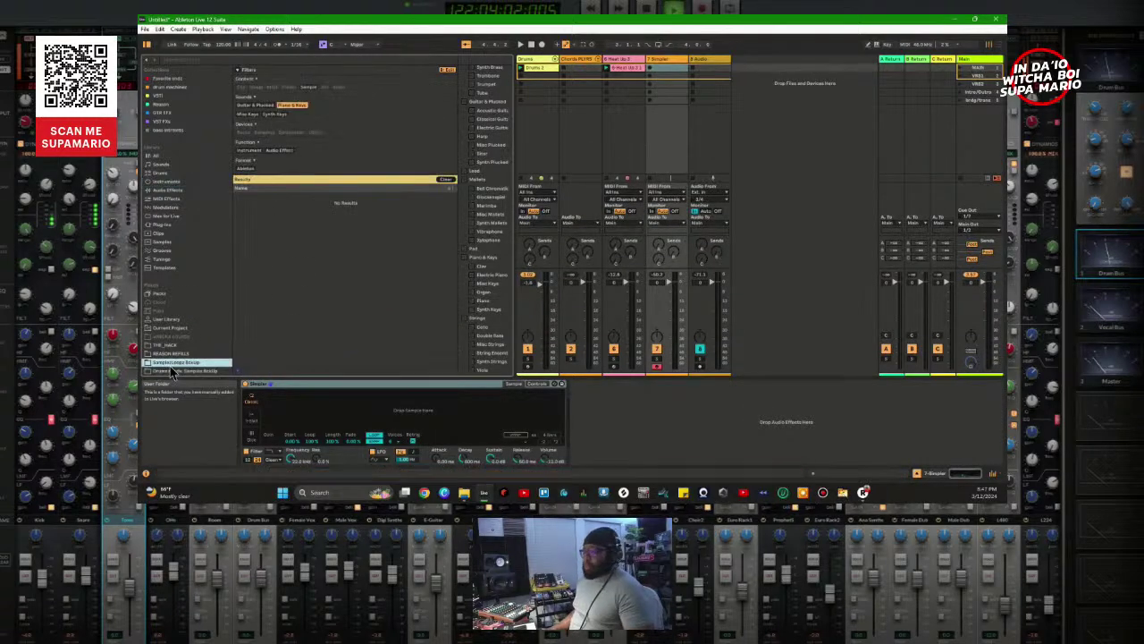
{"action": "left_click", "coordinate": [307, 86]}
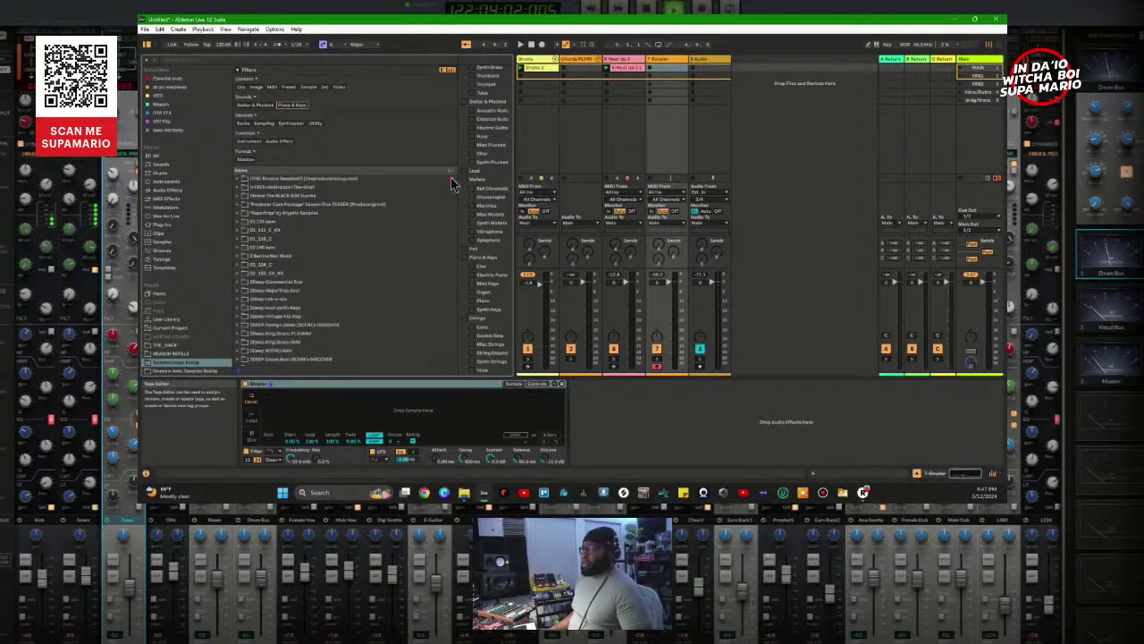
{"action": "scroll", "coordinate": [404, 235], "scroll_direction": "down", "scroll_amount": 5}
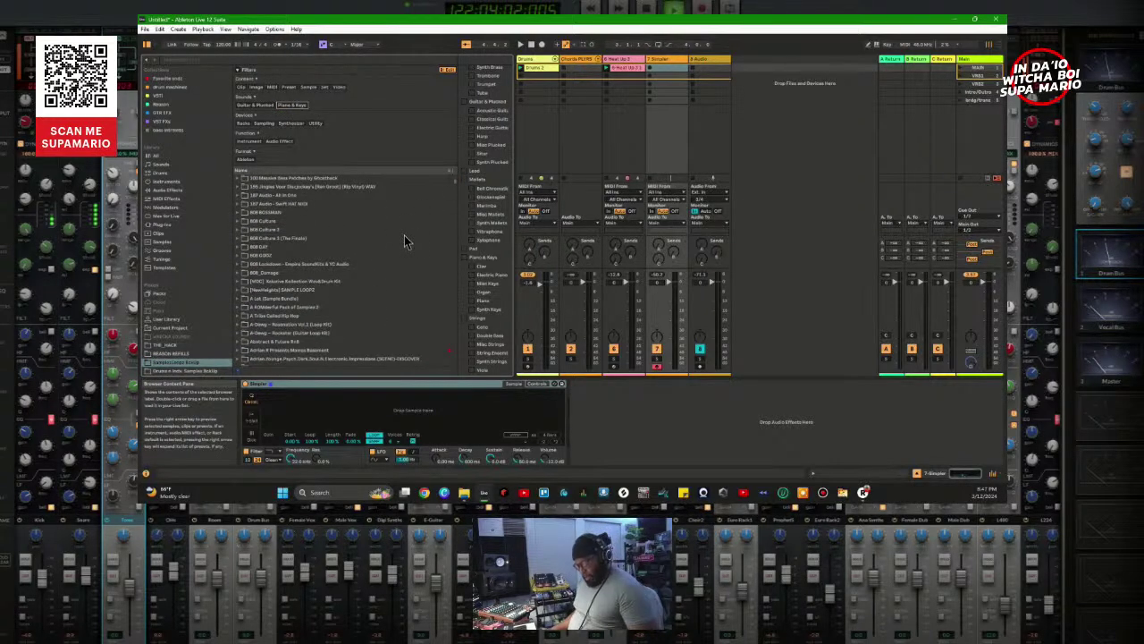
{"action": "left_click", "coordinate": [278, 58]}
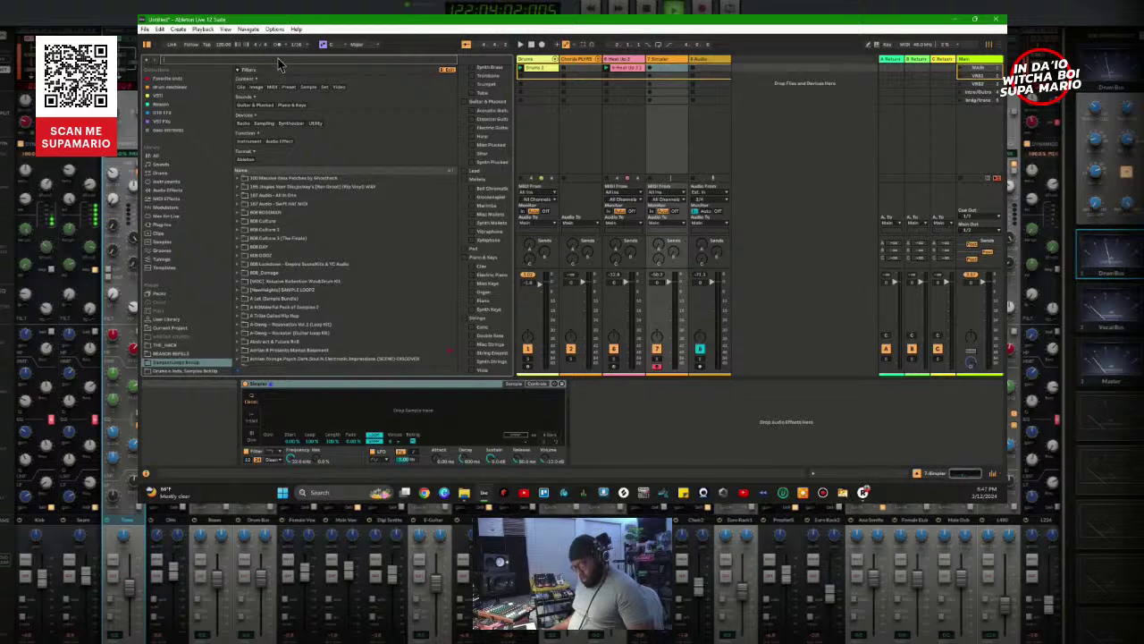
{"action": "type", "text": "afro"}
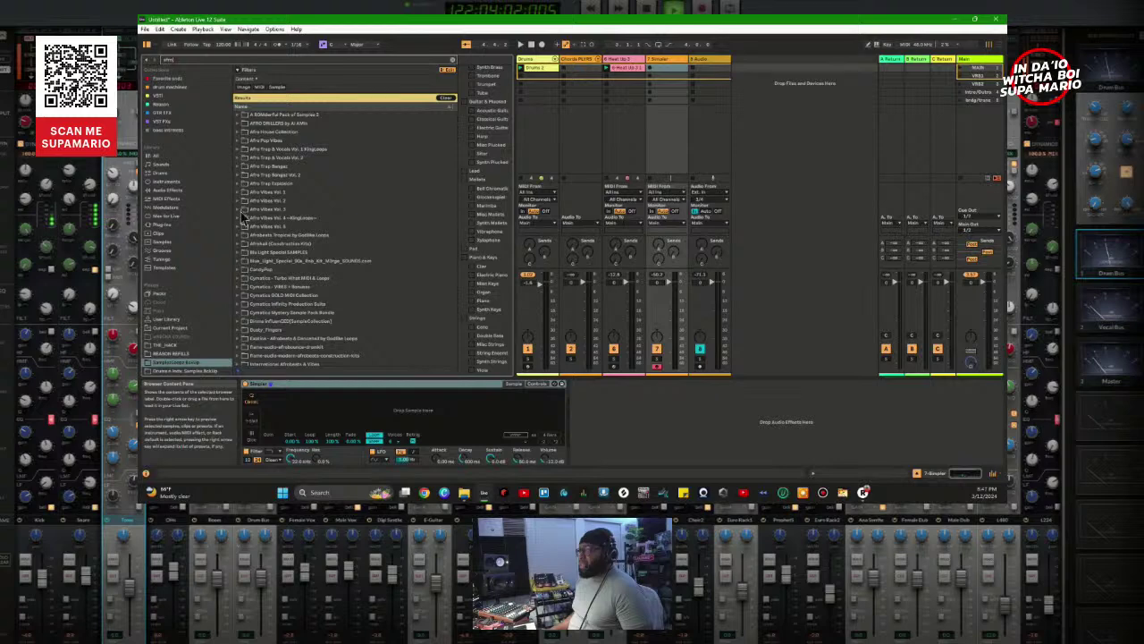
Step: Expand the Afrobeats Tropical by Godlike Loops pack and its AFT 4 Key B folder
{"action": "left_click", "coordinate": [236, 234]}
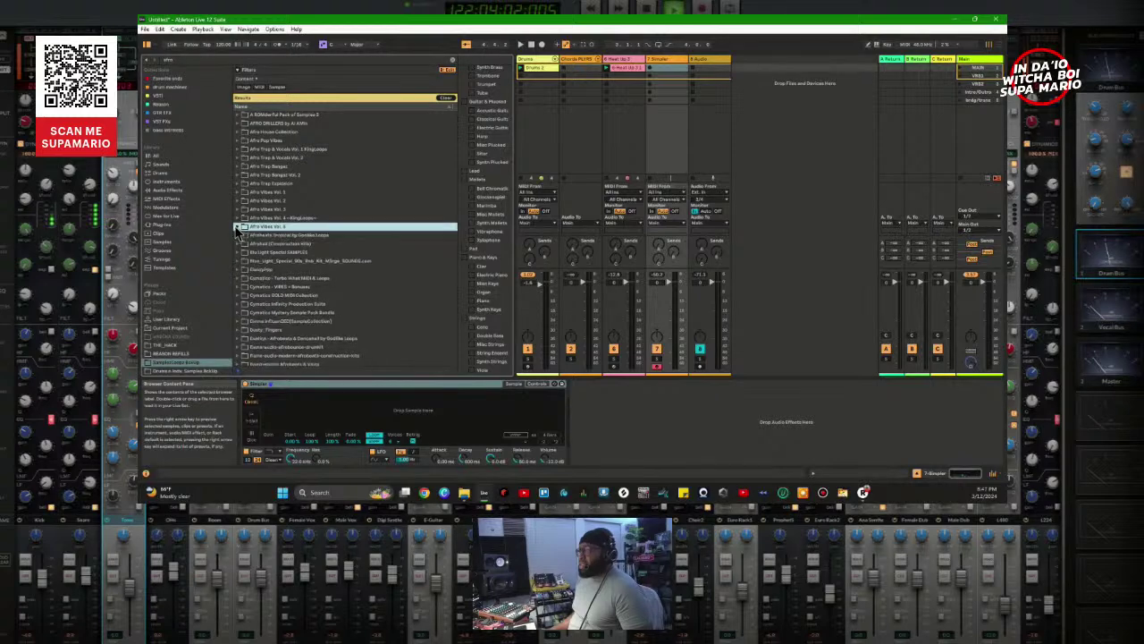
{"action": "left_click", "coordinate": [239, 235]}
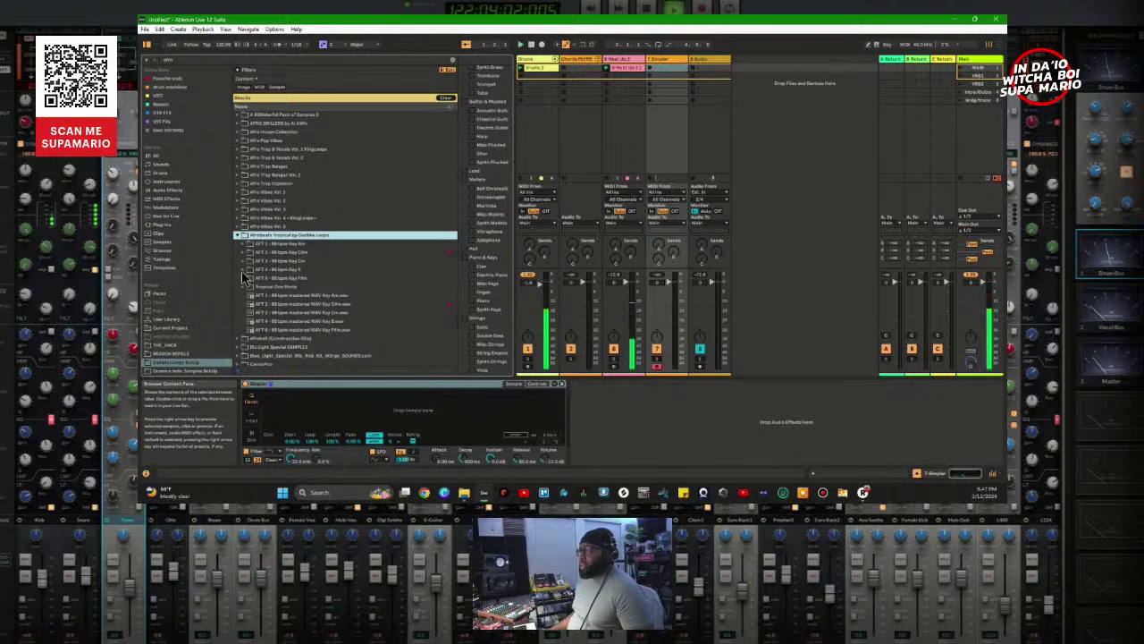
{"action": "left_click", "coordinate": [246, 269]}
{"action": "scroll", "coordinate": [287, 358], "scroll_direction": "down", "scroll_amount": 1}
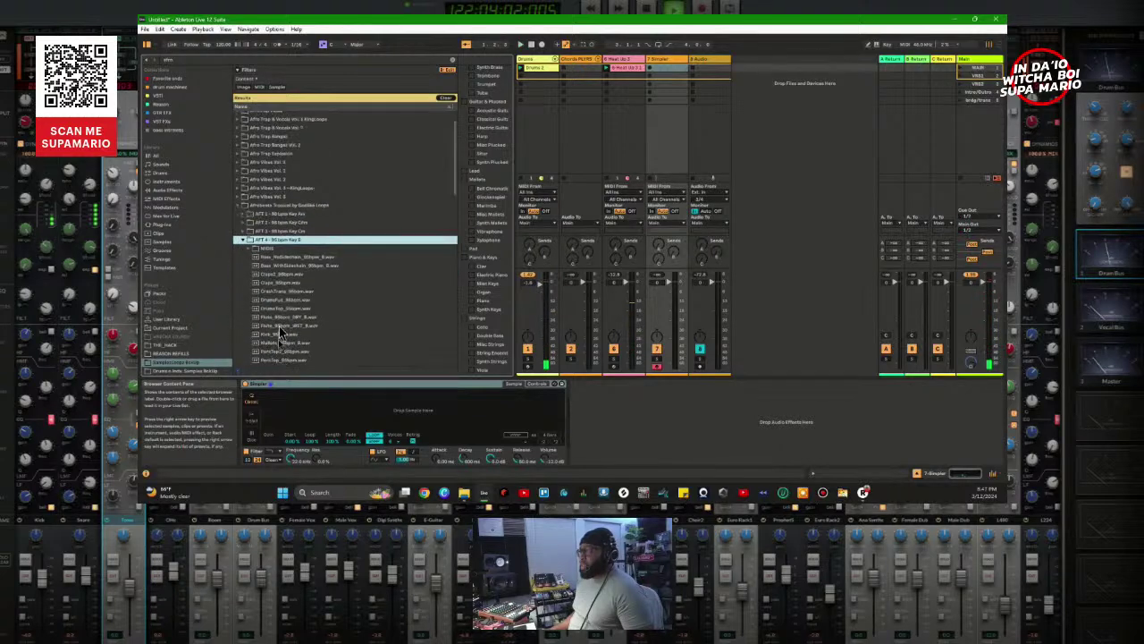
Step: Audition the dry flute, wet flute and mallets loops in the AFT 4 folder against the playing clips
{"action": "left_click", "coordinate": [279, 319]}
{"action": "key", "text": "space"}
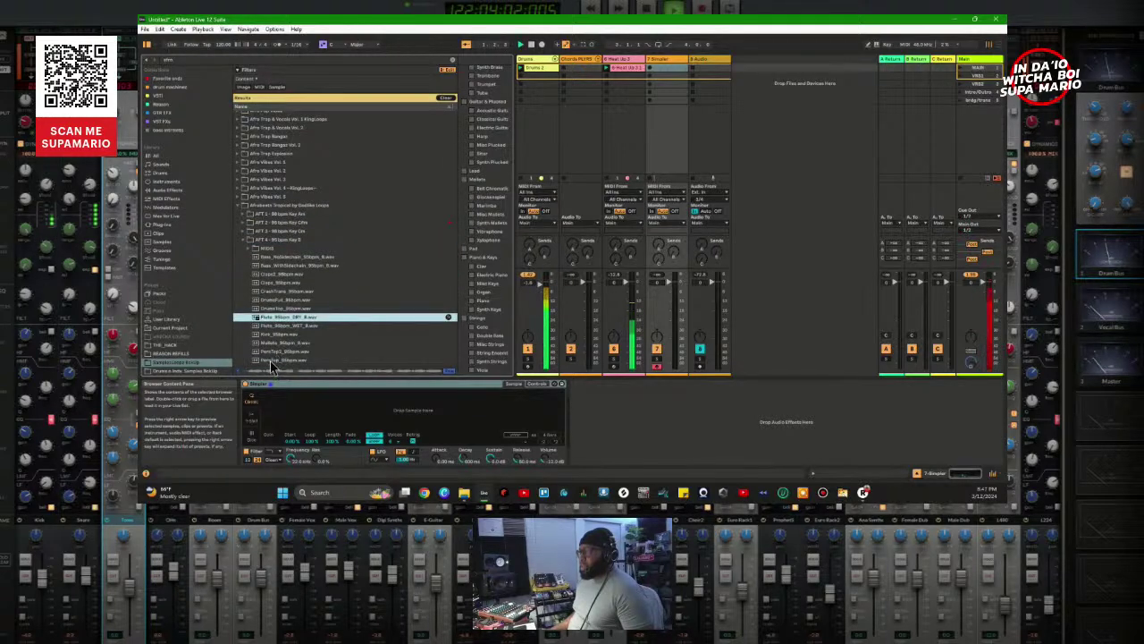
{"action": "double_click", "coordinate": [267, 319]}
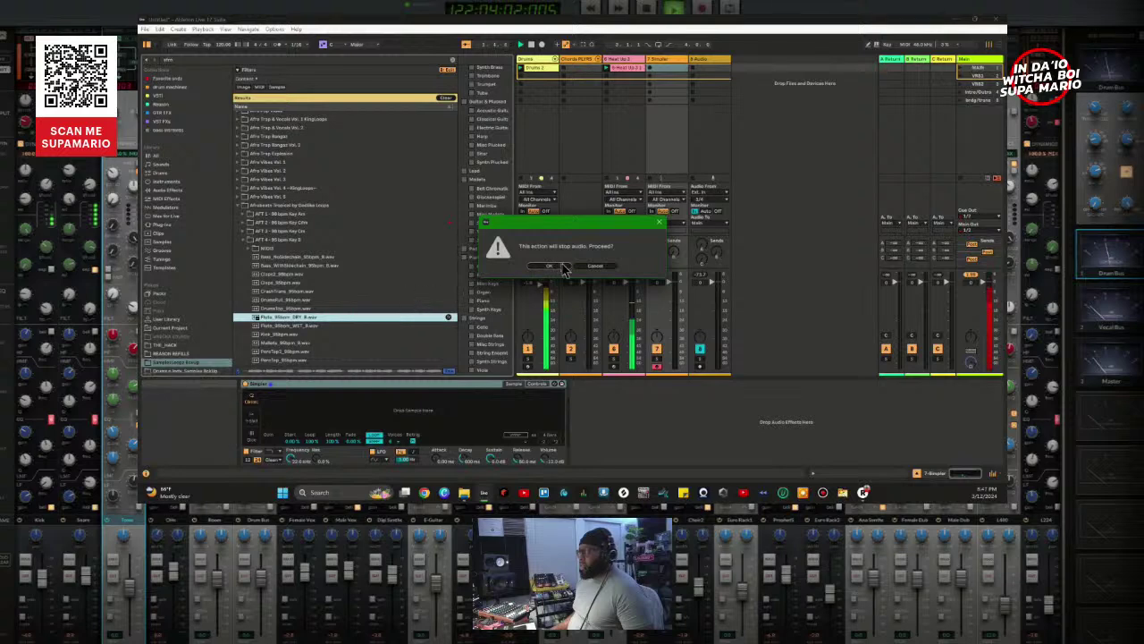
{"action": "key", "text": "Escape"}
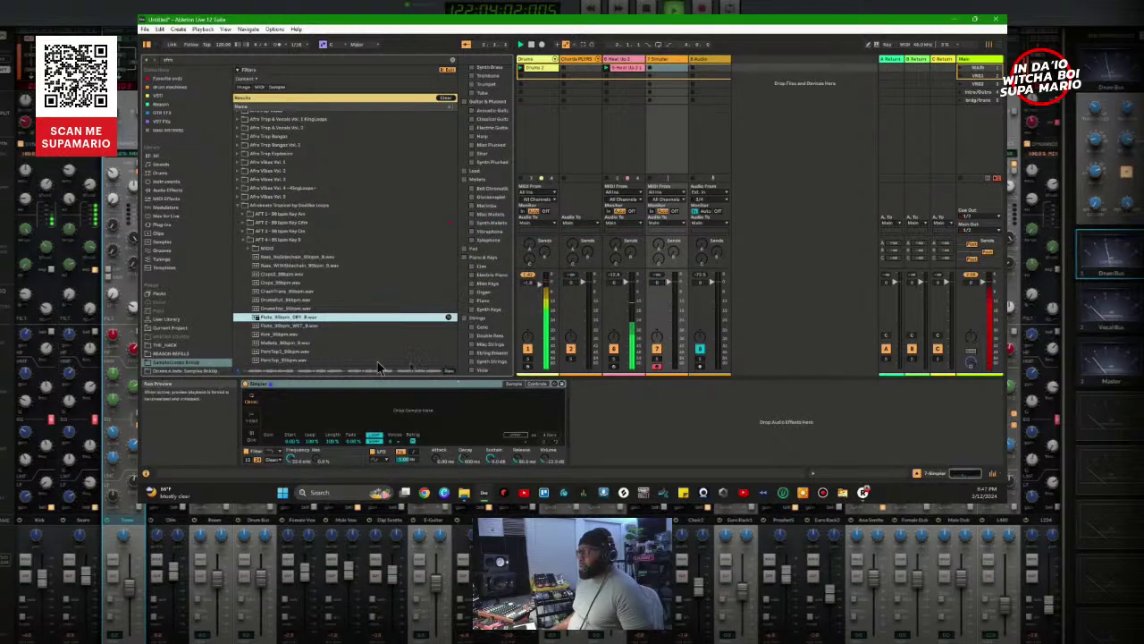
{"action": "left_click", "coordinate": [282, 327]}
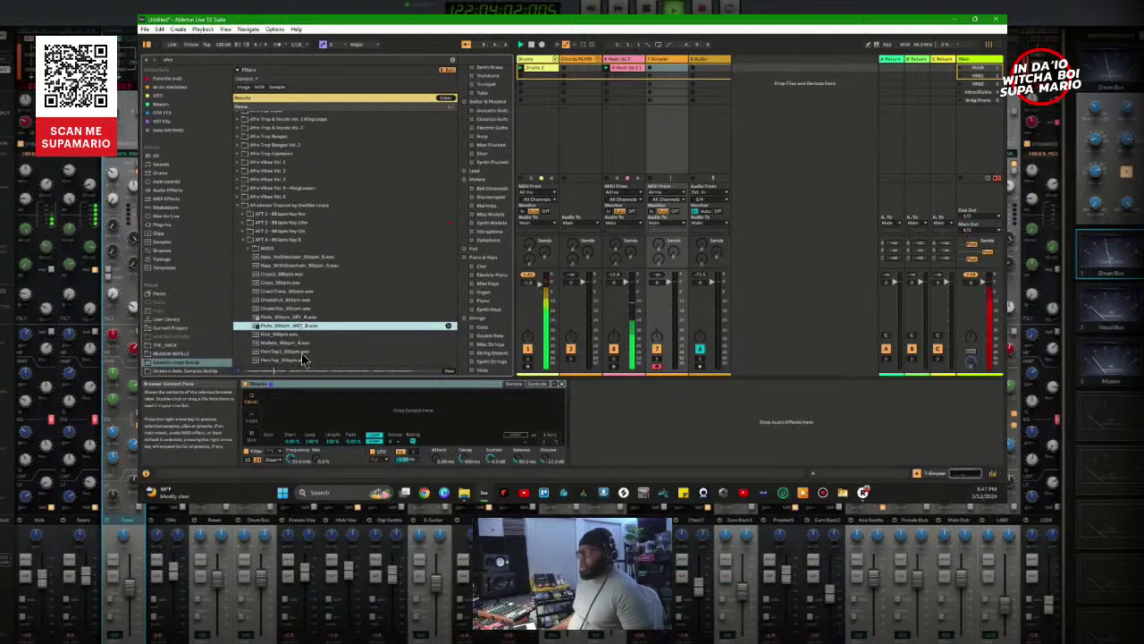
{"action": "scroll", "coordinate": [302, 358], "scroll_direction": "down", "scroll_amount": 1}
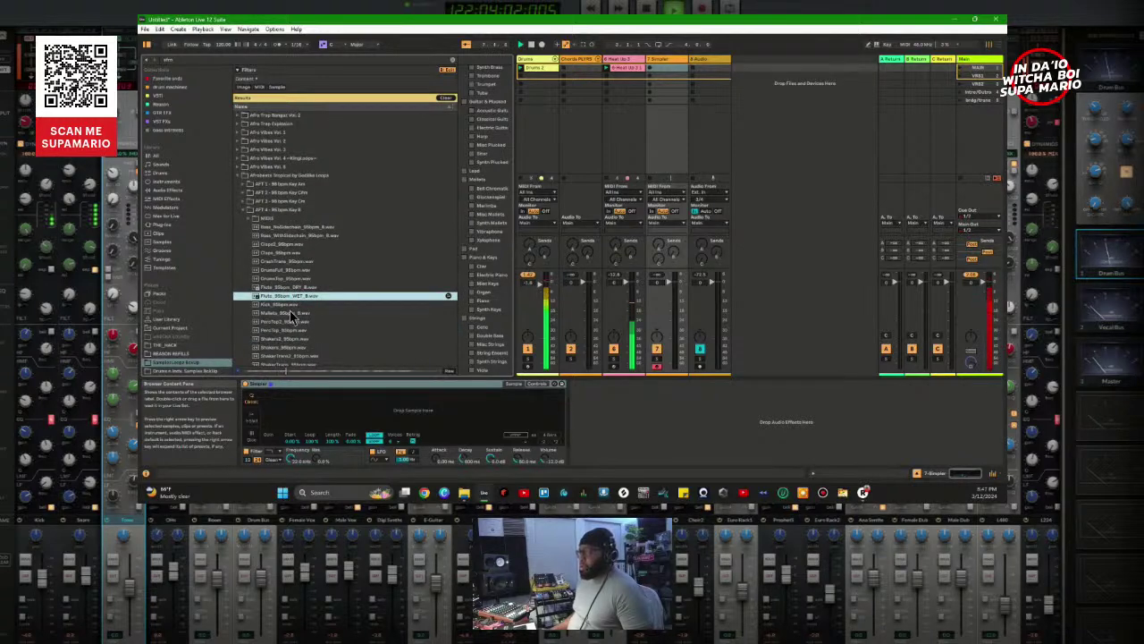
{"action": "left_click", "coordinate": [290, 312]}
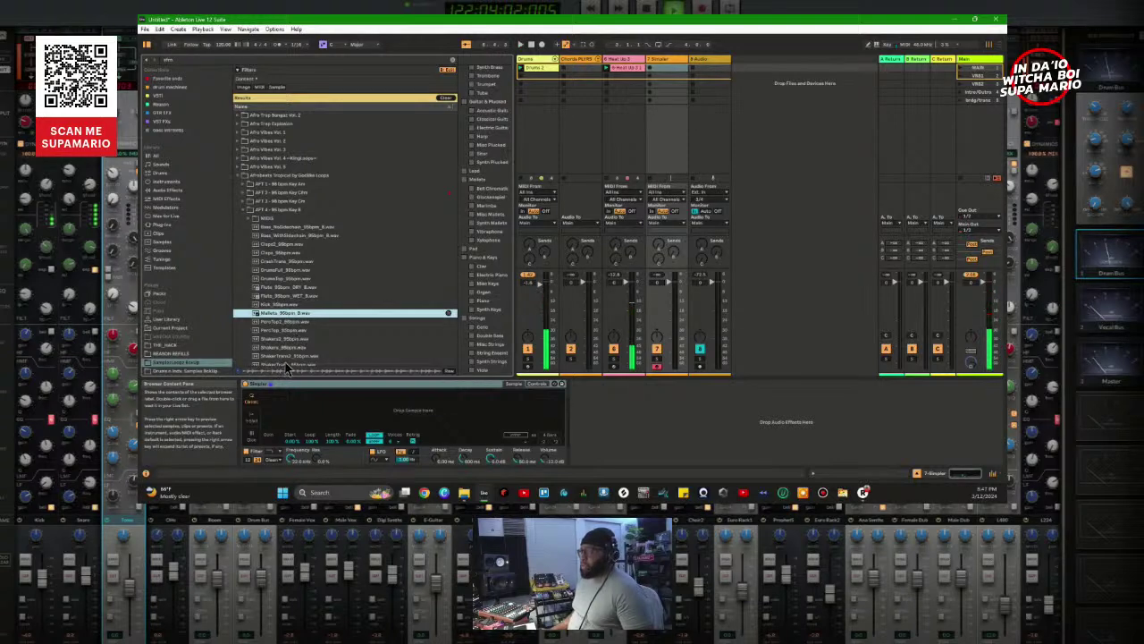
{"action": "scroll", "coordinate": [292, 300], "scroll_direction": "down", "scroll_amount": 1}
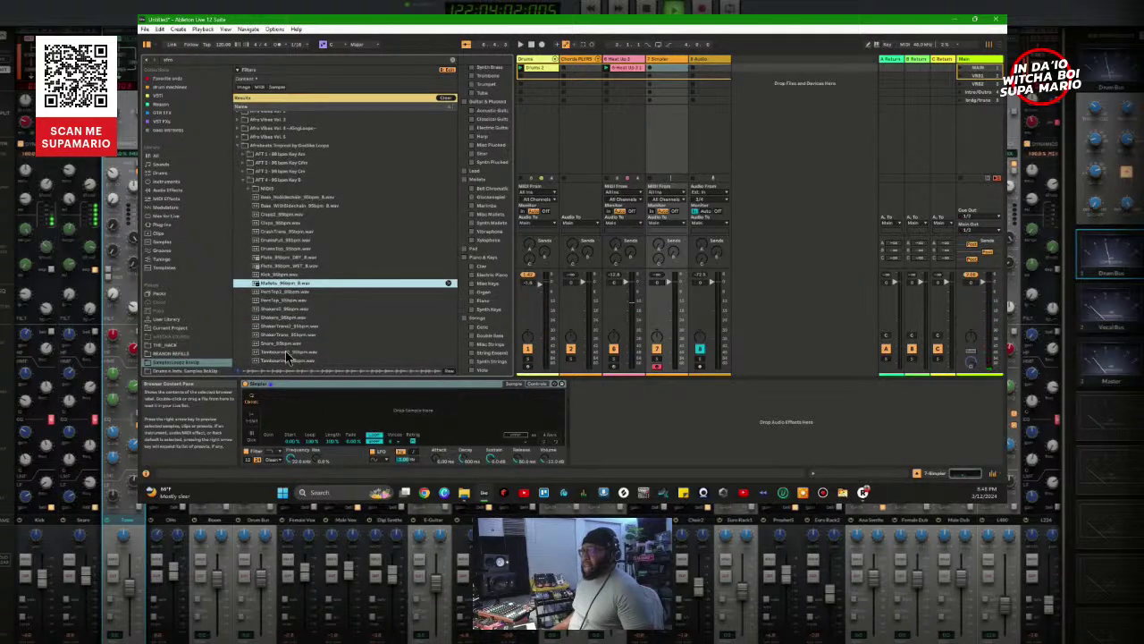
Step: Switch to the AFT 5 Key F#m folder and audition its dry guitar, wet guitar and dry GuitarTrem loops
{"action": "left_click", "coordinate": [244, 180]}
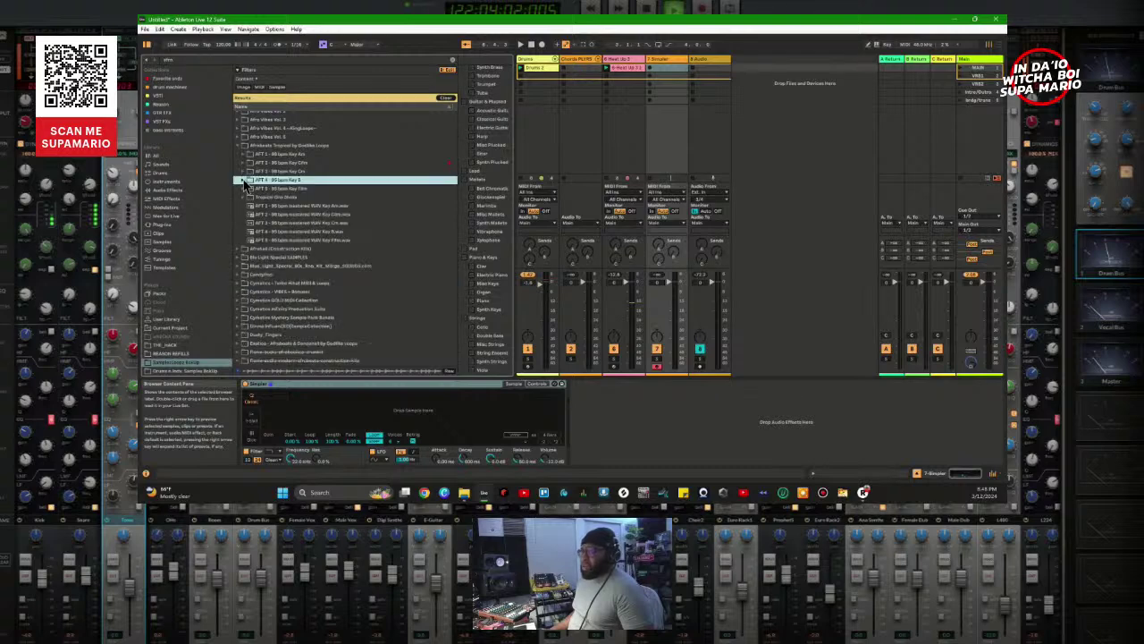
{"action": "left_click", "coordinate": [243, 190]}
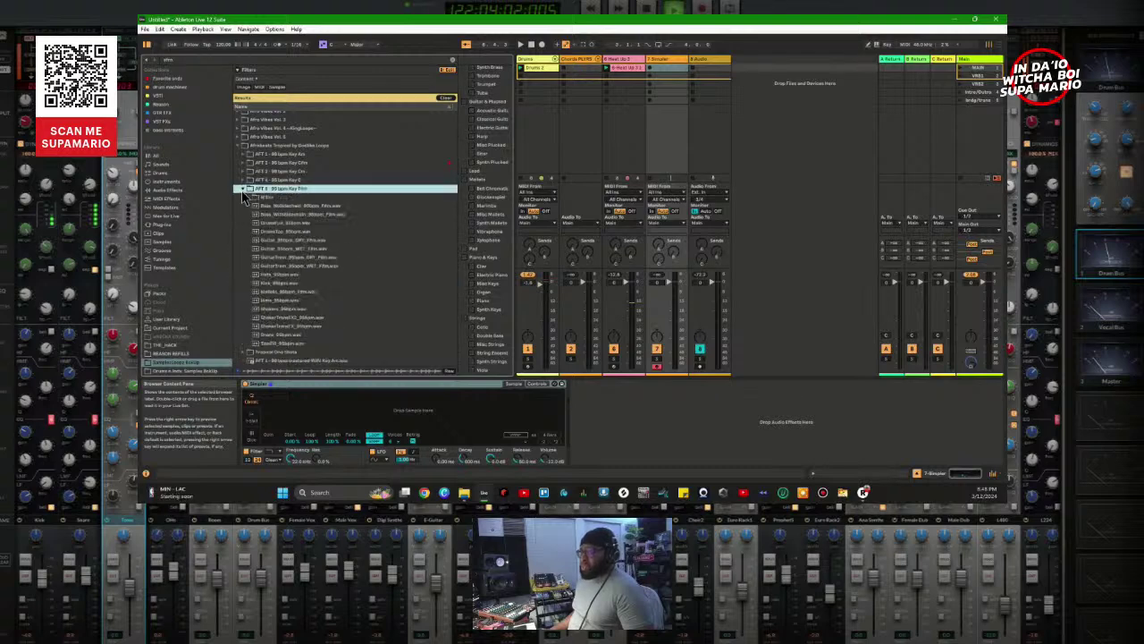
{"action": "left_click", "coordinate": [281, 240]}
{"action": "left_click", "coordinate": [282, 250]}
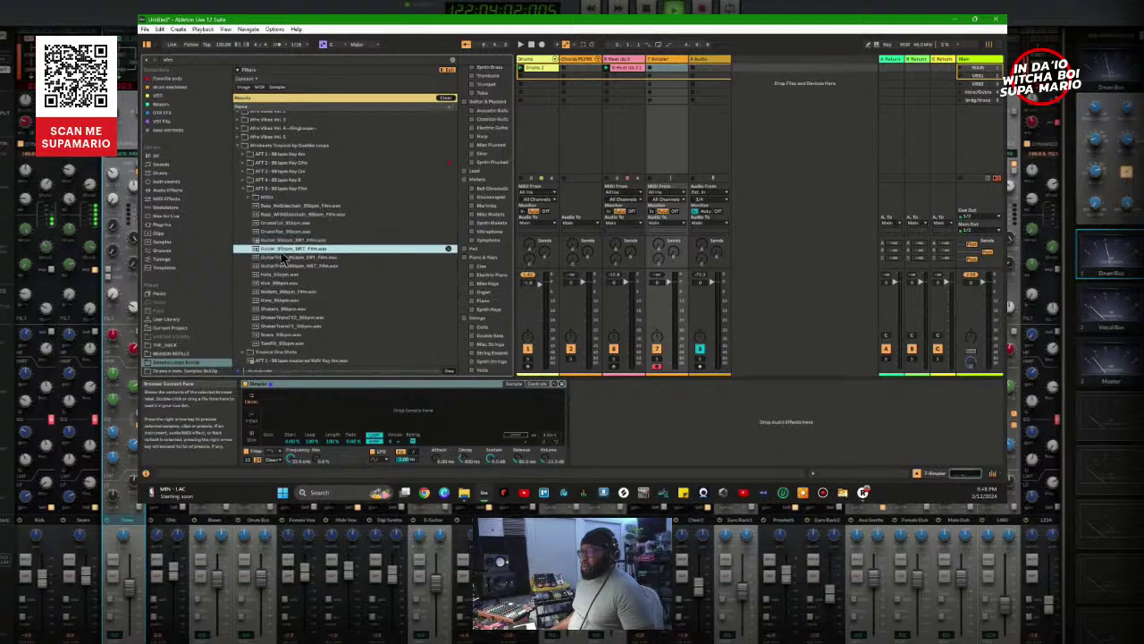
{"action": "left_click", "coordinate": [280, 258]}
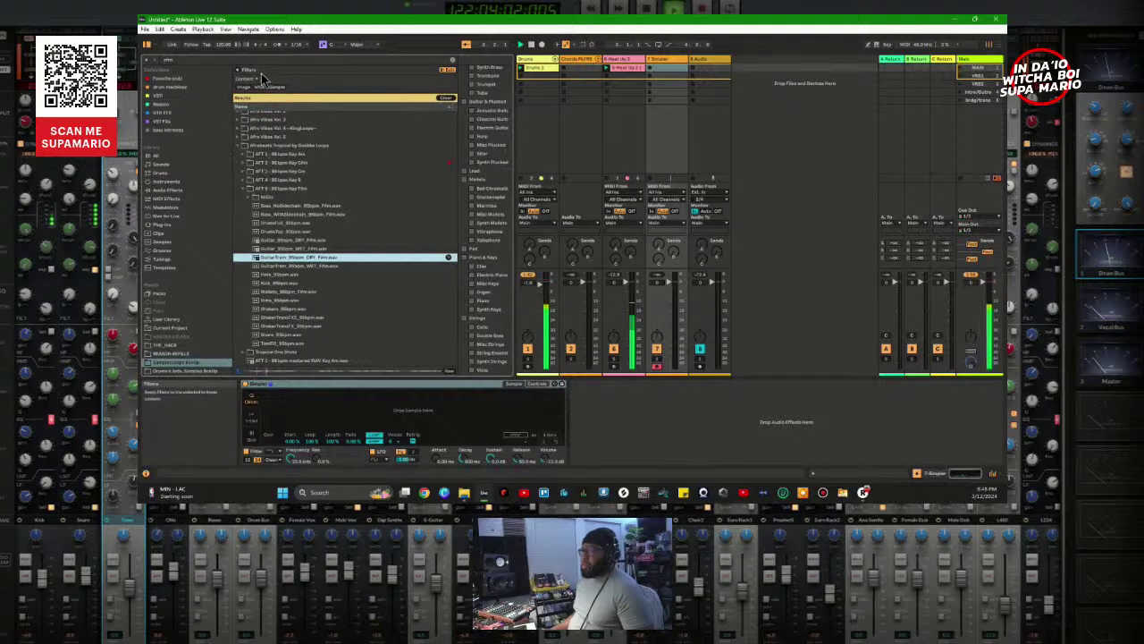
Step: Search the samples folder for "afro 120" and audition the chords loop in the Sounds from the Other Side pack
{"action": "left_click", "coordinate": [195, 61]}
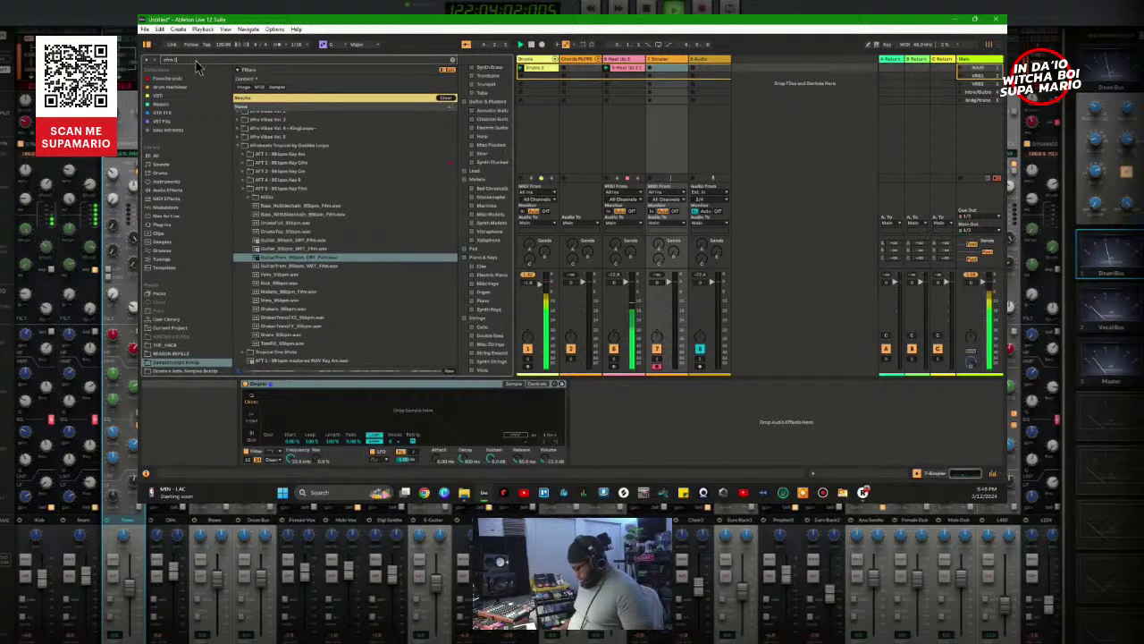
{"action": "type", "text": "120"}
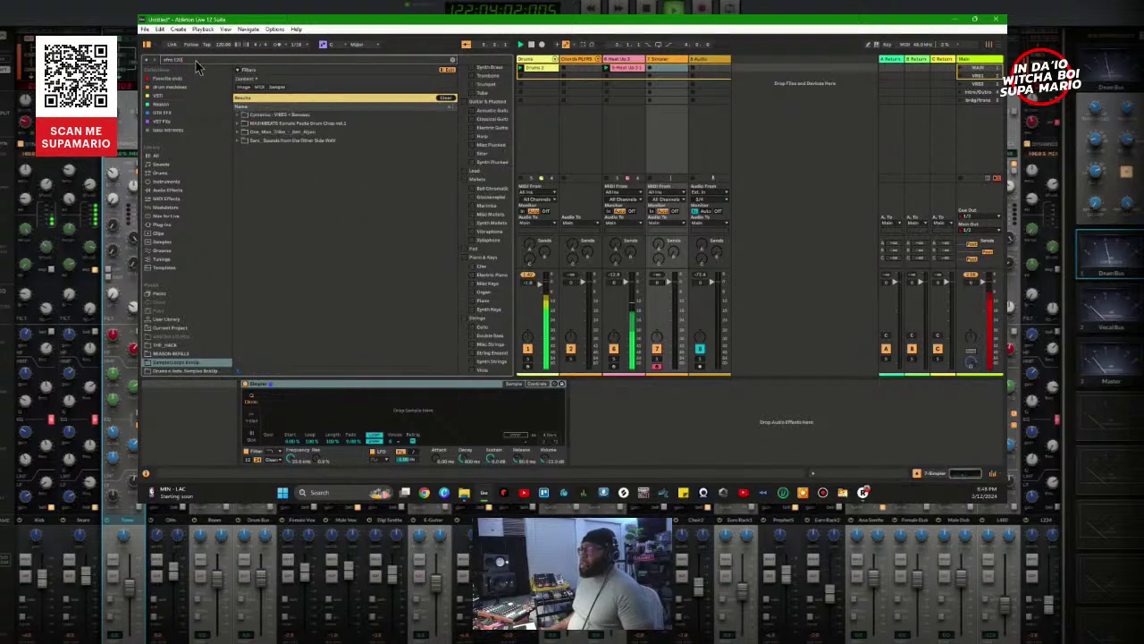
{"action": "left_click", "coordinate": [239, 140]}
{"action": "left_click", "coordinate": [247, 150]}
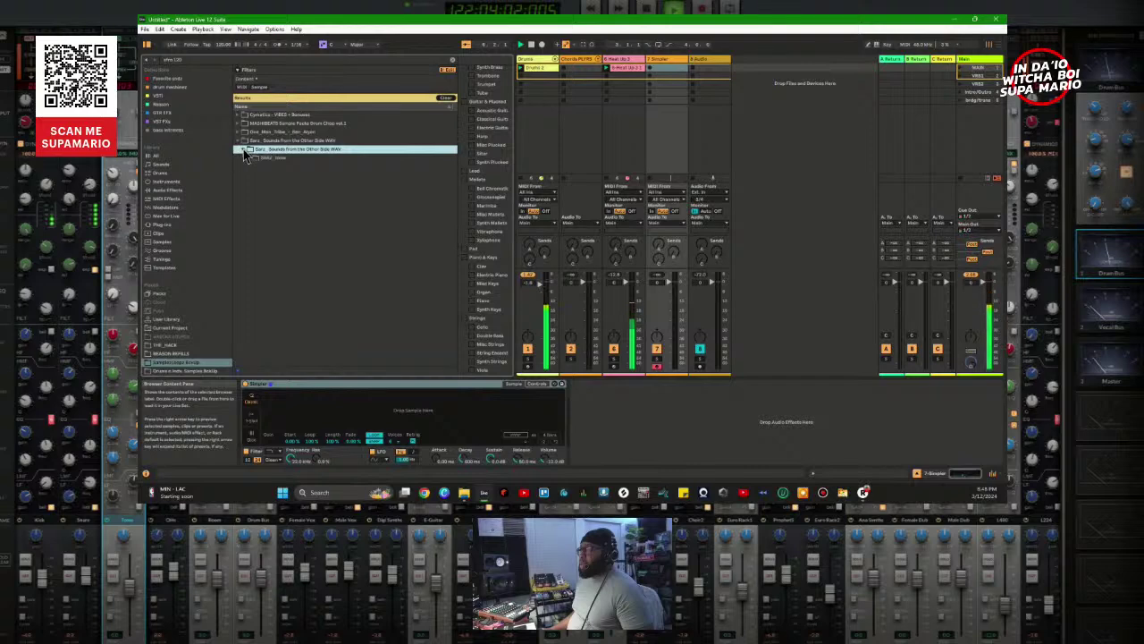
{"action": "left_click", "coordinate": [243, 149]}
{"action": "left_click", "coordinate": [257, 167]}
{"action": "left_click", "coordinate": [277, 175]}
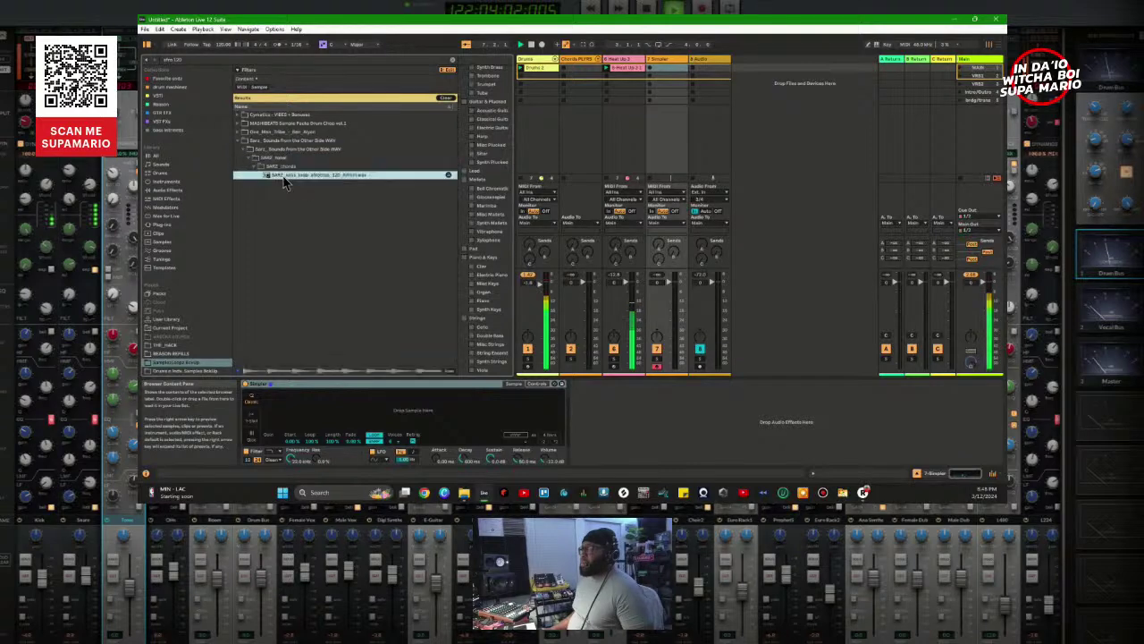
Step: Check the One Man Tribe percussion loops folder and audition a 120 bpm afro loop from the Drum Chop vol.1 pack
{"action": "left_click", "coordinate": [241, 141]}
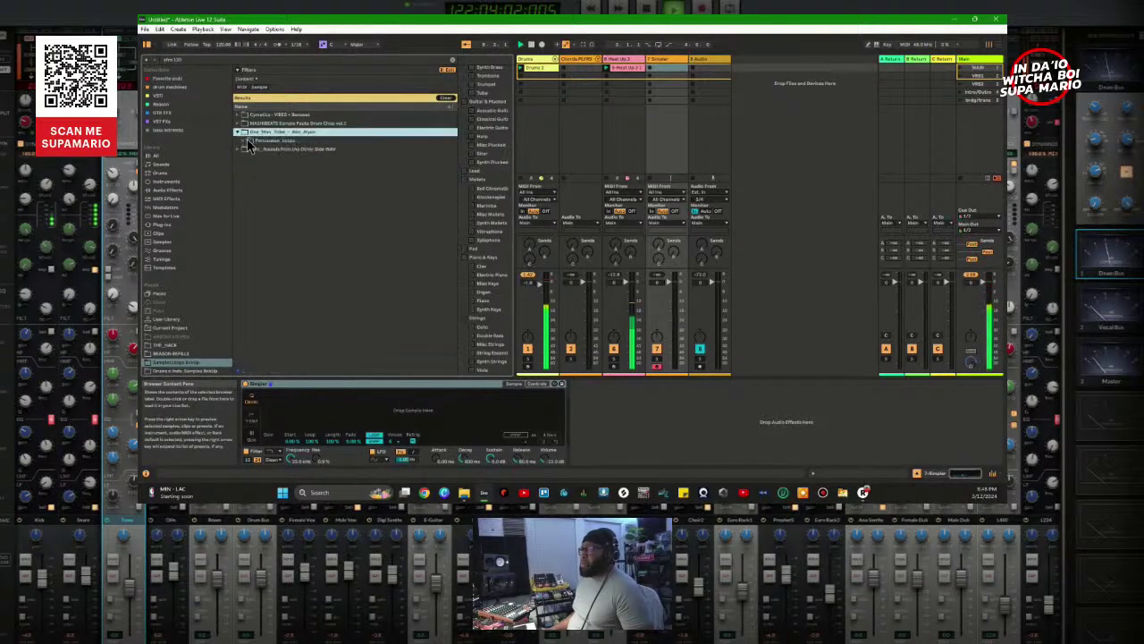
{"action": "left_click", "coordinate": [240, 132]}
{"action": "left_click", "coordinate": [259, 150]}
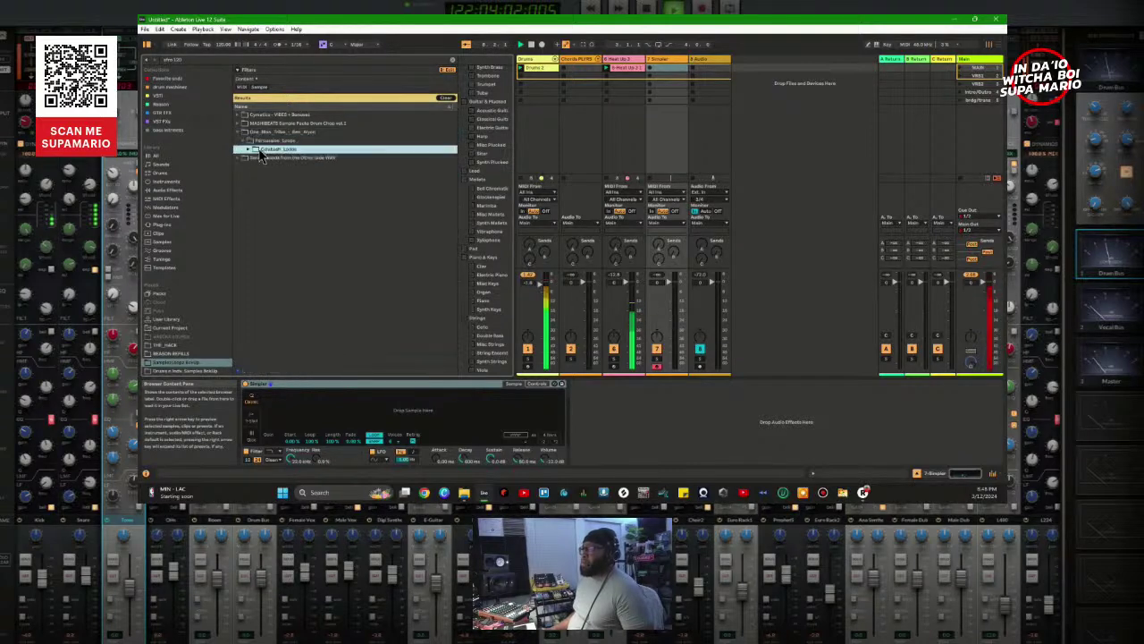
{"action": "left_click", "coordinate": [239, 132]}
{"action": "left_click", "coordinate": [240, 123]}
{"action": "left_click", "coordinate": [268, 141]}
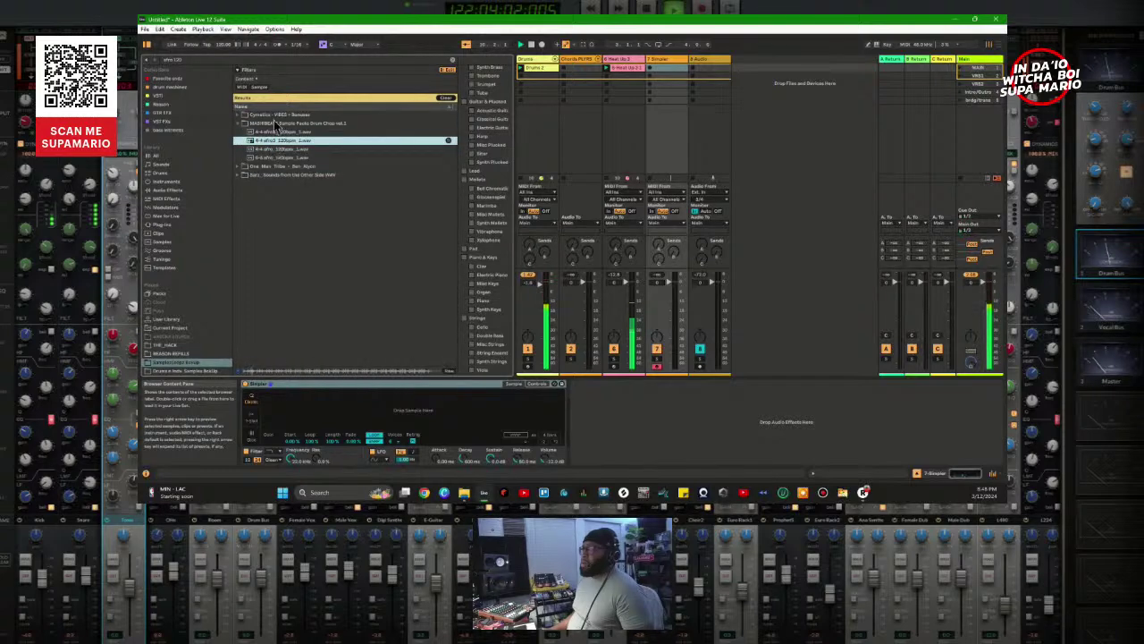
Step: Open the Percussion Loops folder of the Cymatics VIBES pack and audition Afrobeats Perc Loop 11 - 120 BPM
{"action": "left_click", "coordinate": [238, 115]}
{"action": "left_click", "coordinate": [265, 124]}
{"action": "left_click", "coordinate": [242, 123]}
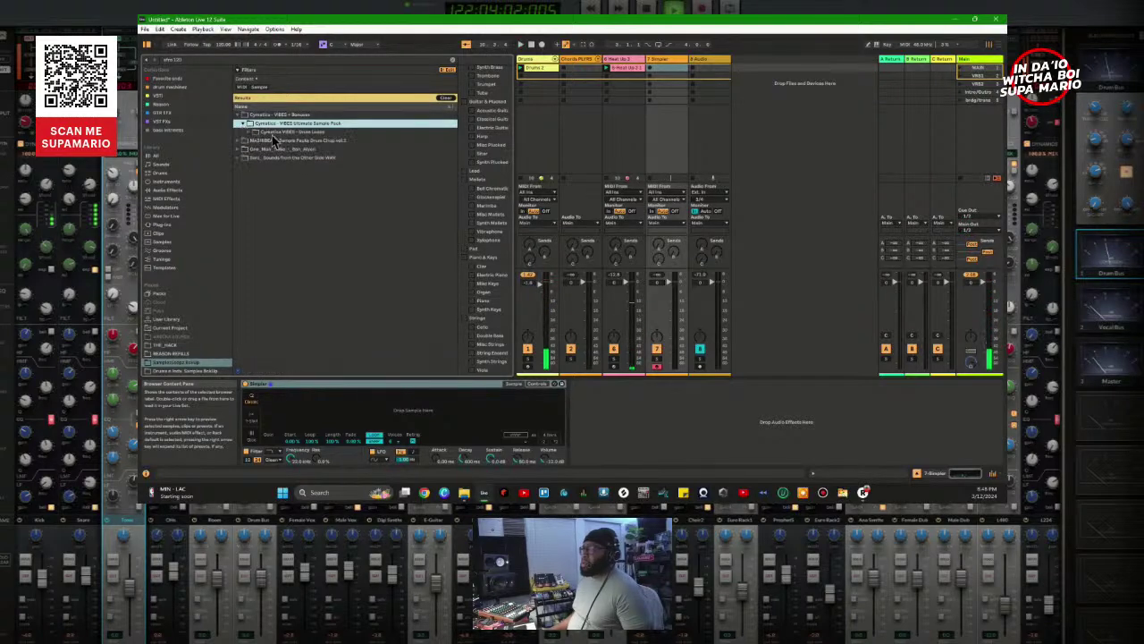
{"action": "left_click", "coordinate": [250, 132]}
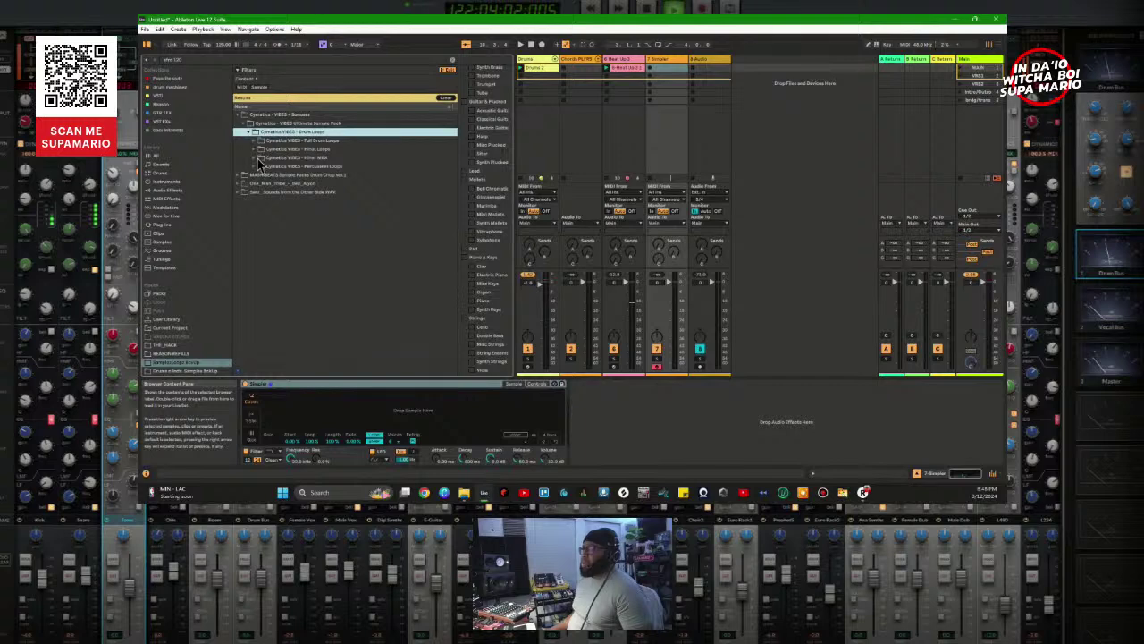
{"action": "left_click", "coordinate": [260, 167]}
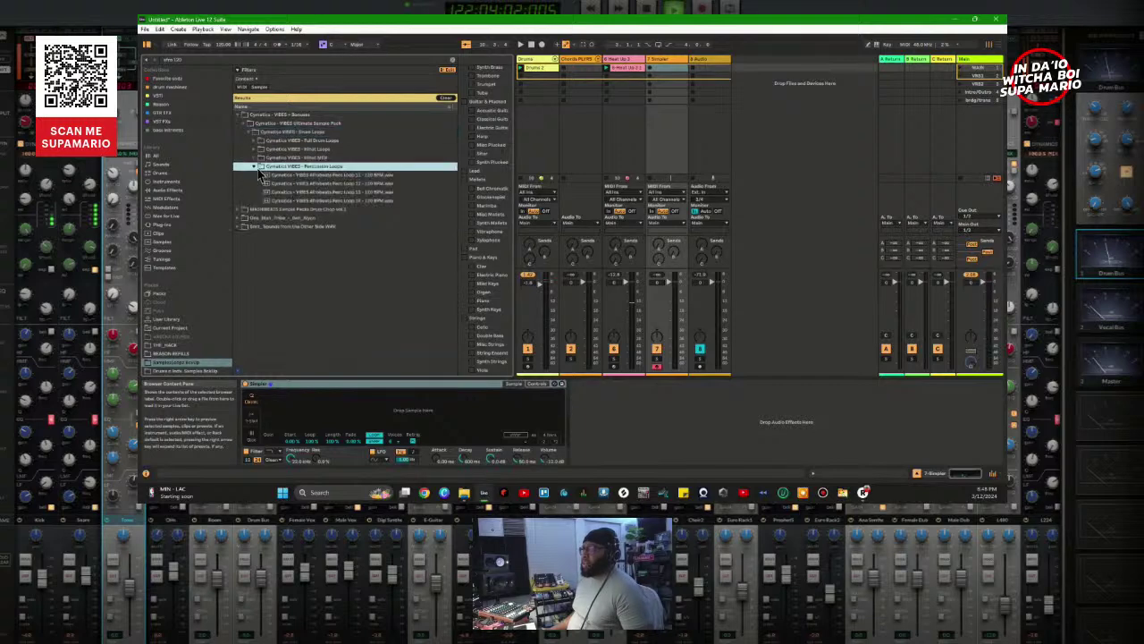
{"action": "left_click", "coordinate": [273, 175]}
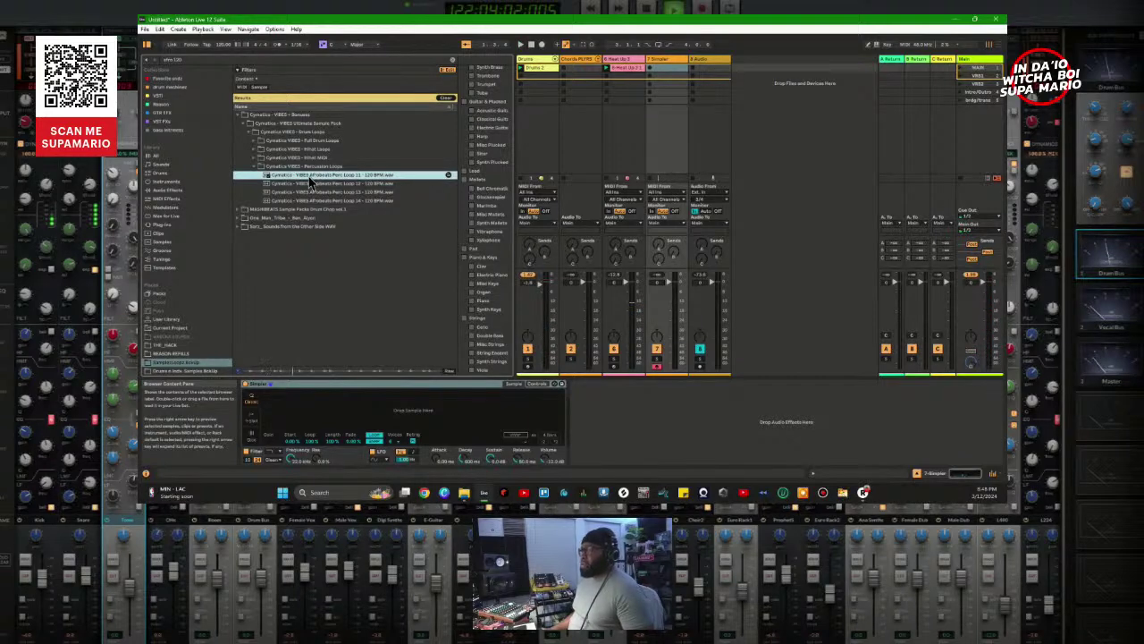
Step: Place Afrobeats Perc Loop 11 as a clip on a new audio track and set its warp mode to Complex
{"action": "left_click_drag", "start_coordinate": [310, 181], "coordinate": [741, 68]}
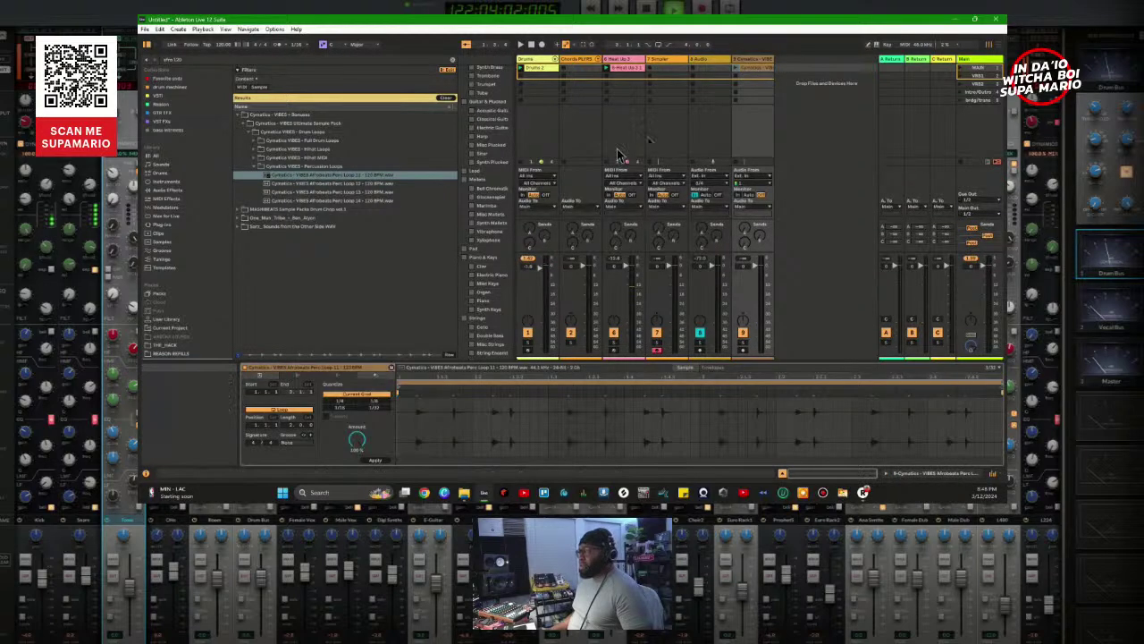
{"action": "left_click", "coordinate": [340, 380]}
{"action": "left_click", "coordinate": [341, 393]}
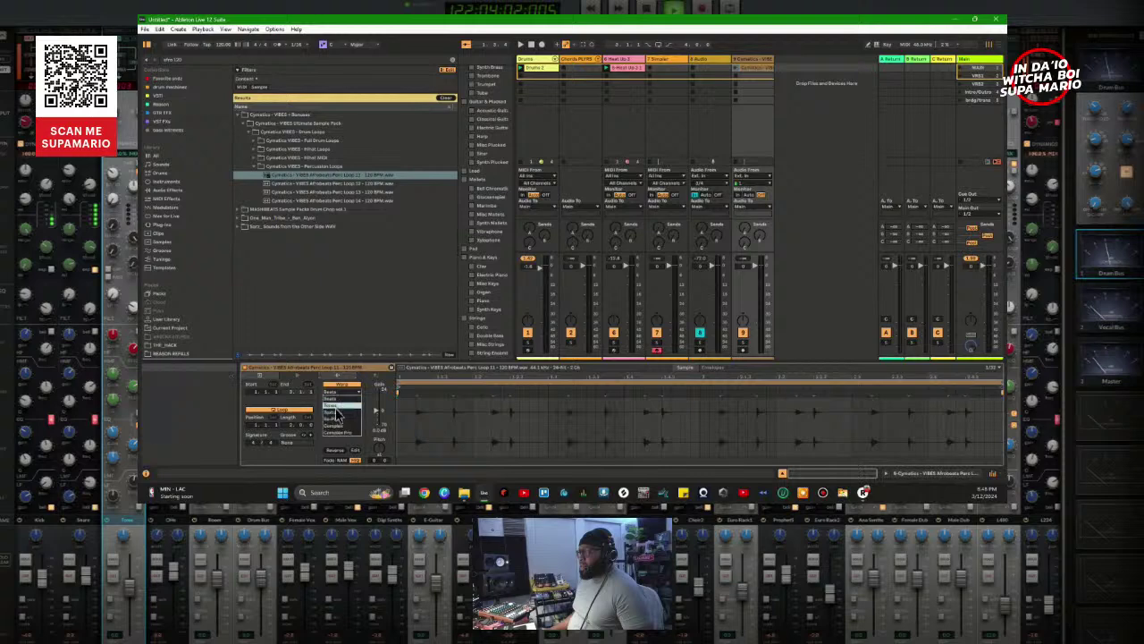
{"action": "left_click", "coordinate": [340, 440]}
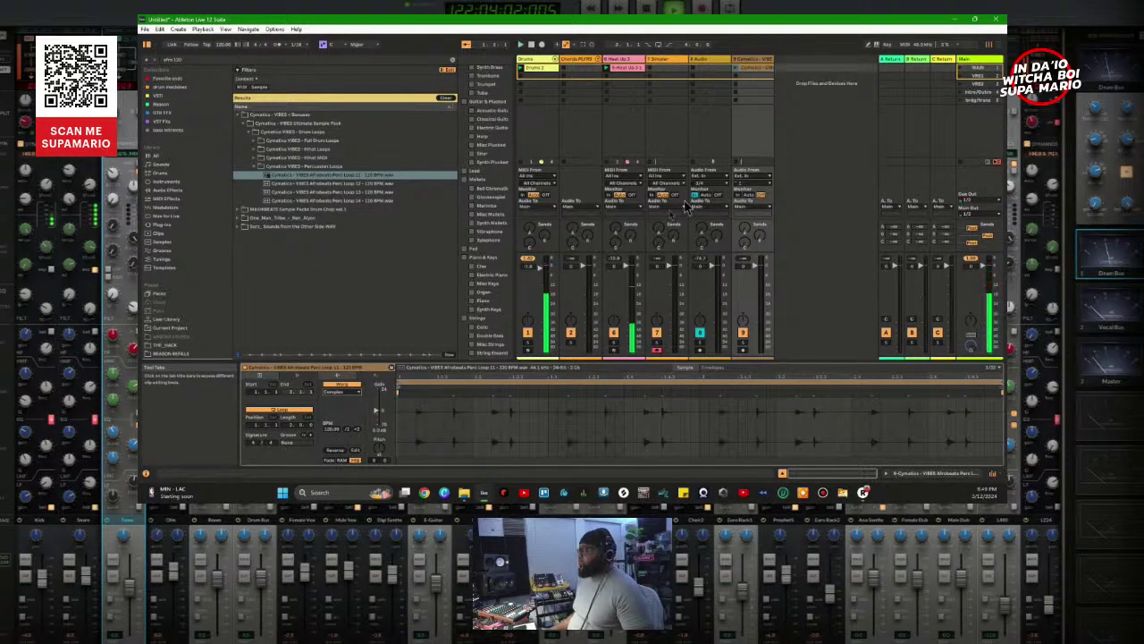
Step: Launch the percussion loop clip alongside the playing clips and lower its track volume
{"action": "left_click", "coordinate": [741, 69]}
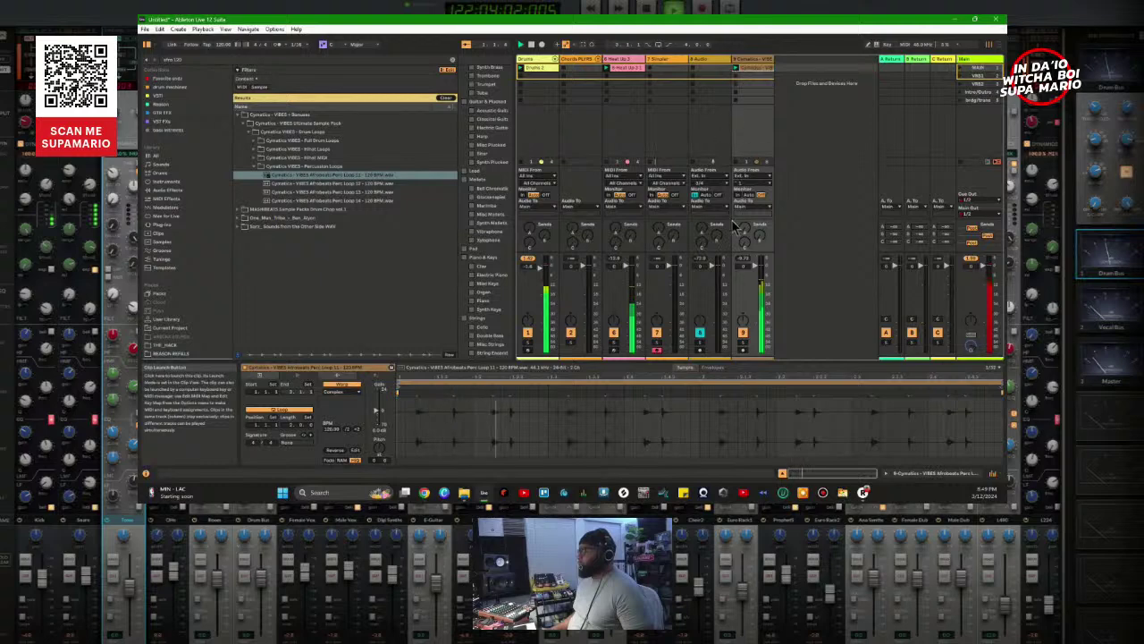
{"action": "left_click", "coordinate": [347, 429]}
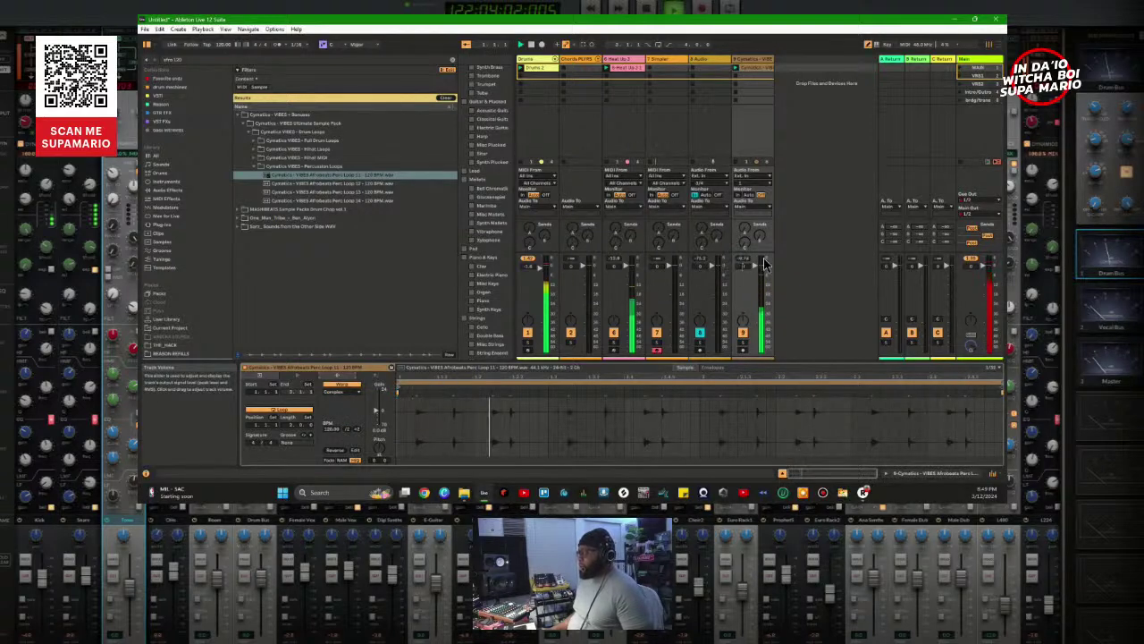
{"action": "left_click_drag", "start_coordinate": [749, 266], "coordinate": [751, 274]}
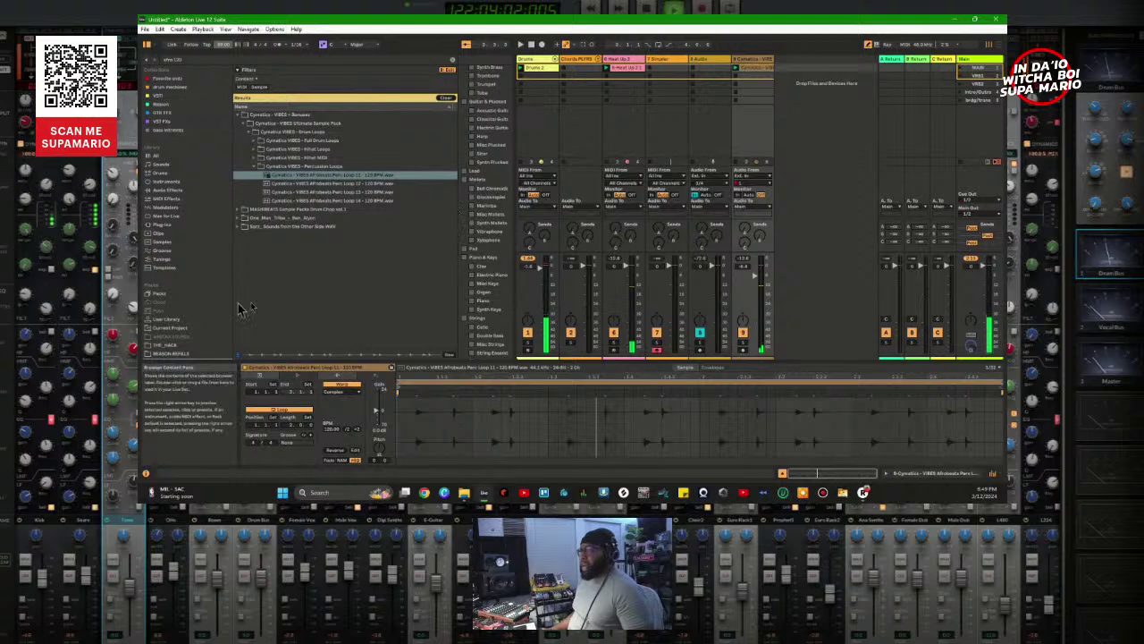
Step: Try other search terms in the samples folder and set the search back to "afro"
{"action": "left_click", "coordinate": [199, 59]}
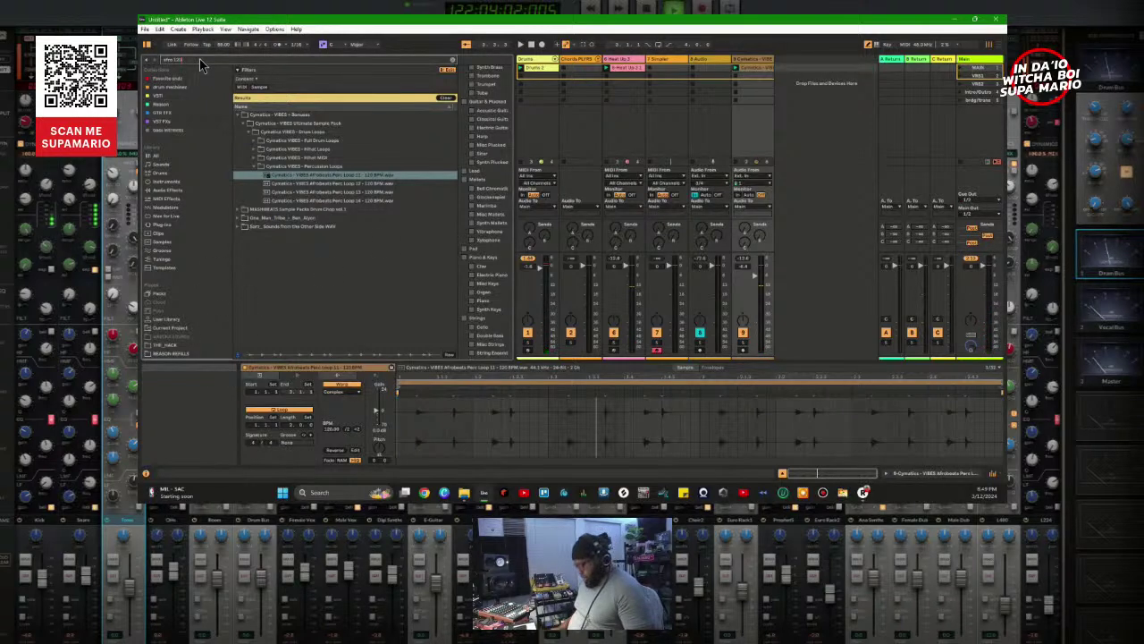
{"action": "type", "text": "afr"}
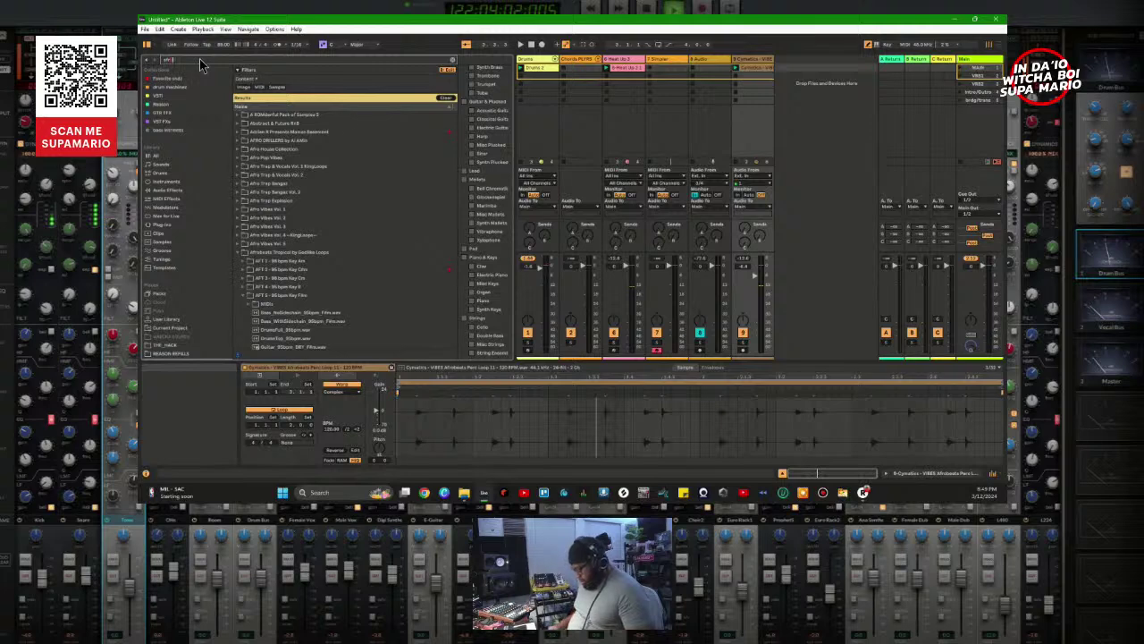
{"action": "type", "text": "ica"}
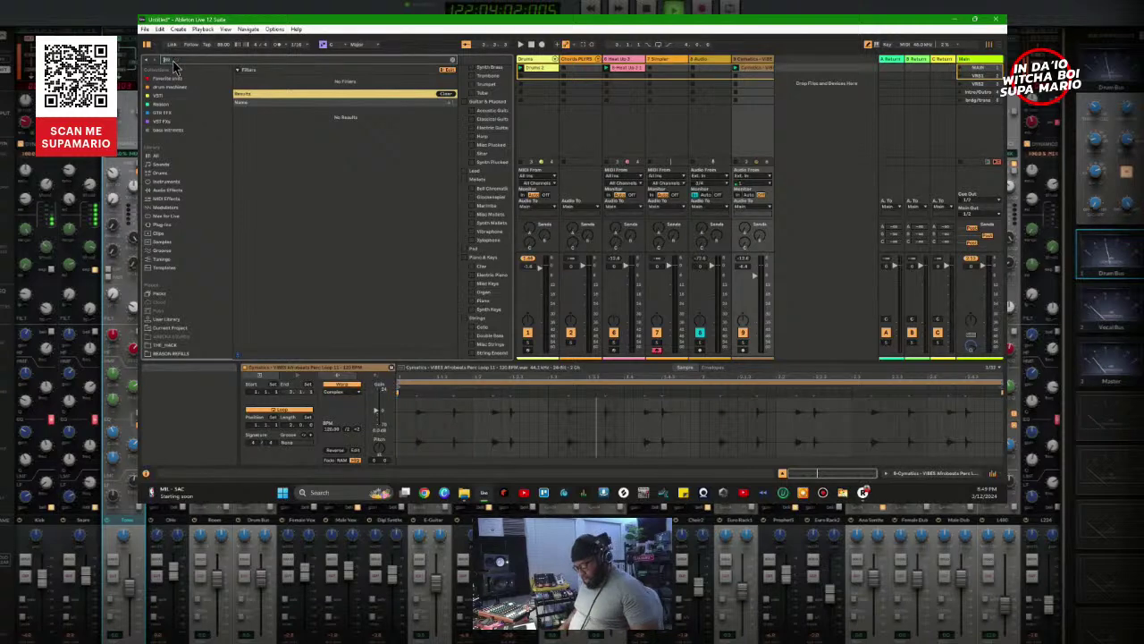
{"action": "type", "text": "ethnic"}
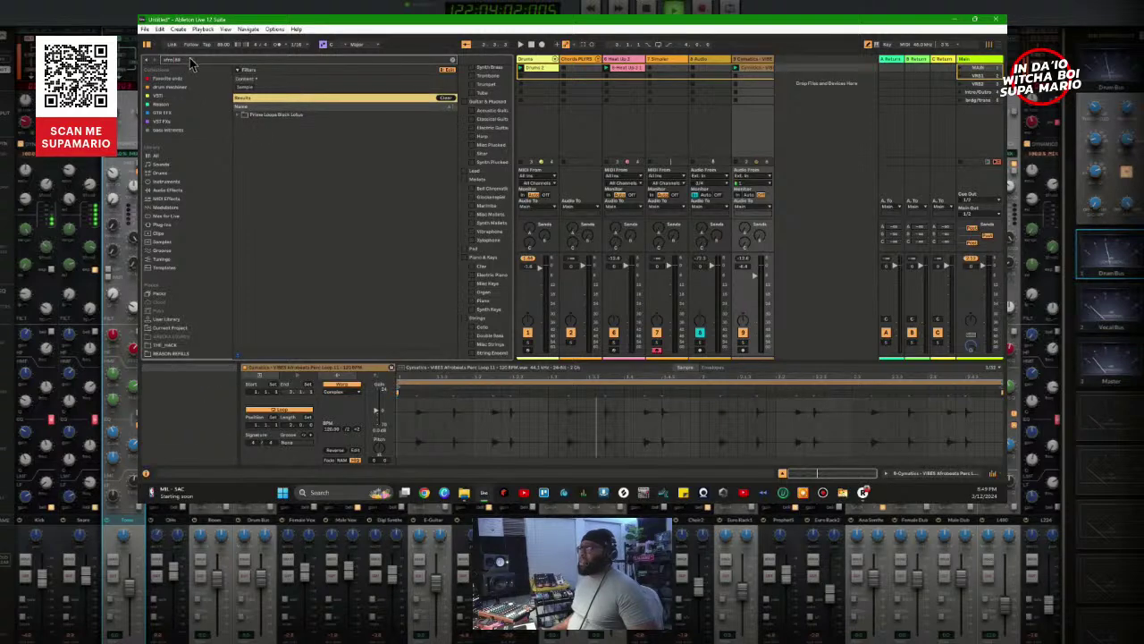
{"action": "key", "text": "BackSpace"}
{"action": "key", "text": "BackSpace"}
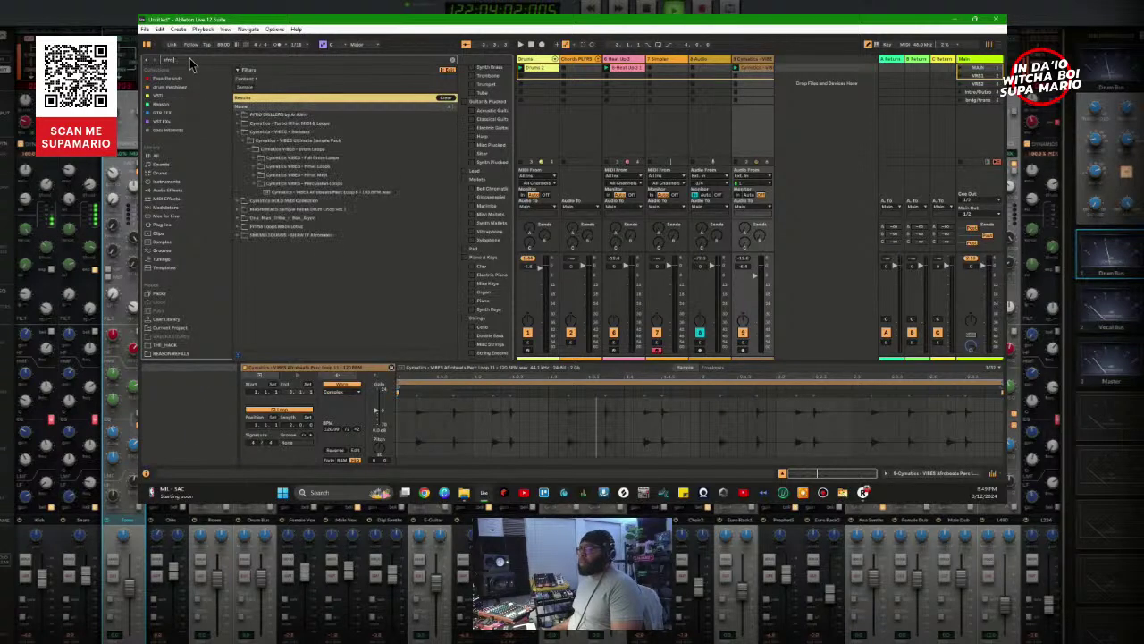
Step: Collapse the Cymatics VIBES folder and expand the Jungle Loops Palm Vybez pack down to its 94 BPM WAV folder
{"action": "scroll", "coordinate": [265, 224], "scroll_direction": "down", "scroll_amount": 5}
{"action": "scroll", "coordinate": [265, 224], "scroll_direction": "down", "scroll_amount": 4}
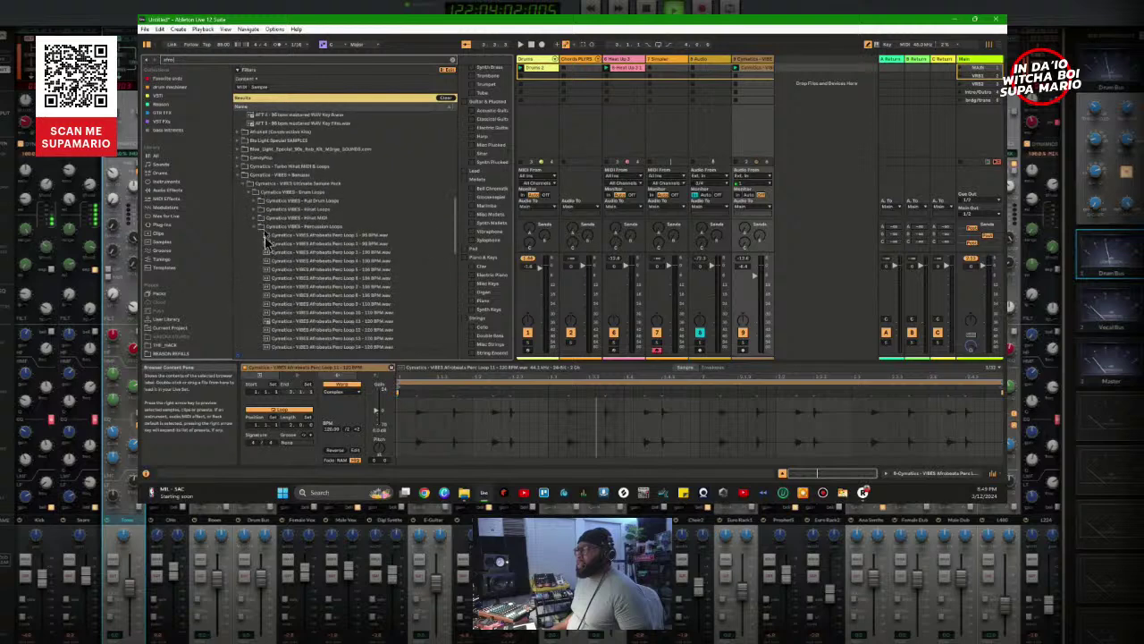
{"action": "left_click", "coordinate": [239, 175]}
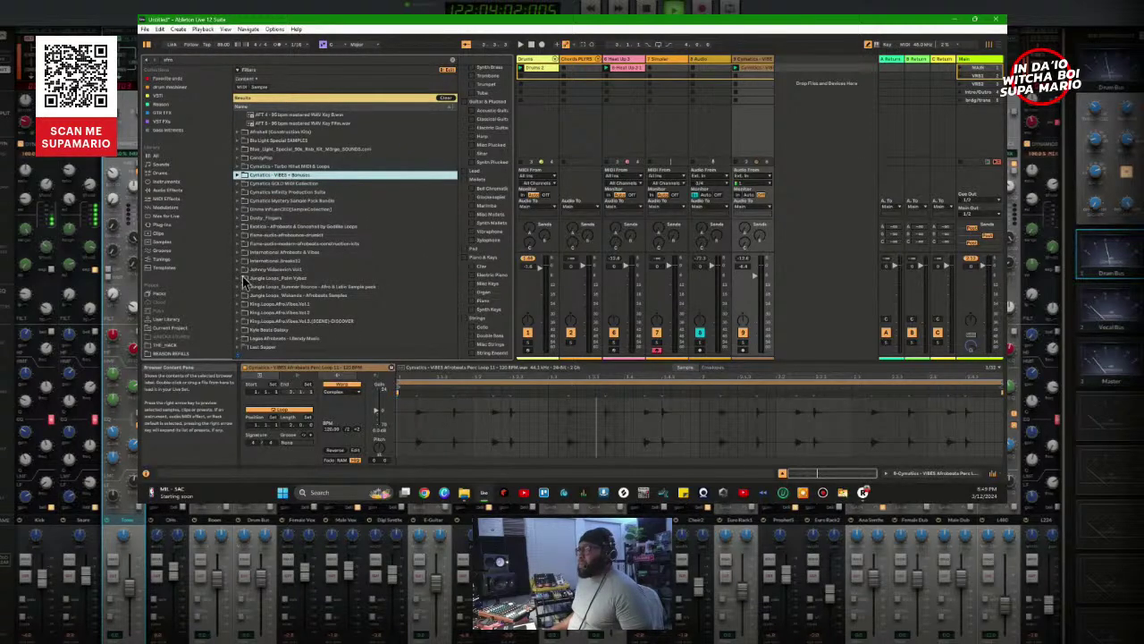
{"action": "scroll", "coordinate": [241, 283], "scroll_direction": "down", "scroll_amount": 5}
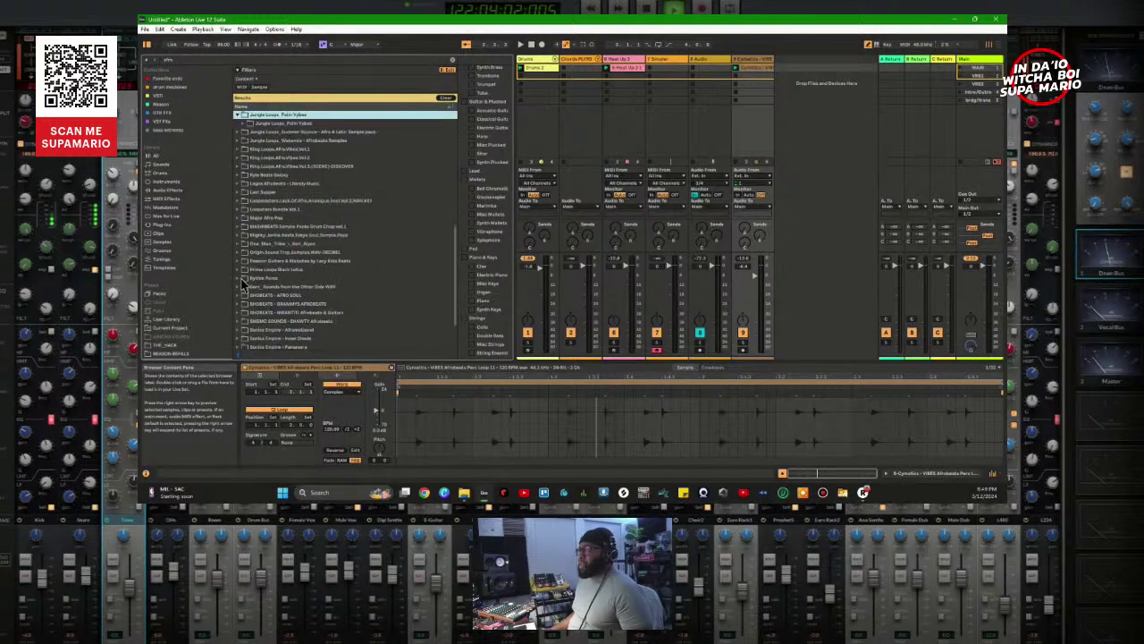
{"action": "left_click", "coordinate": [243, 123]}
{"action": "left_click", "coordinate": [252, 131]}
{"action": "left_click", "coordinate": [257, 140]}
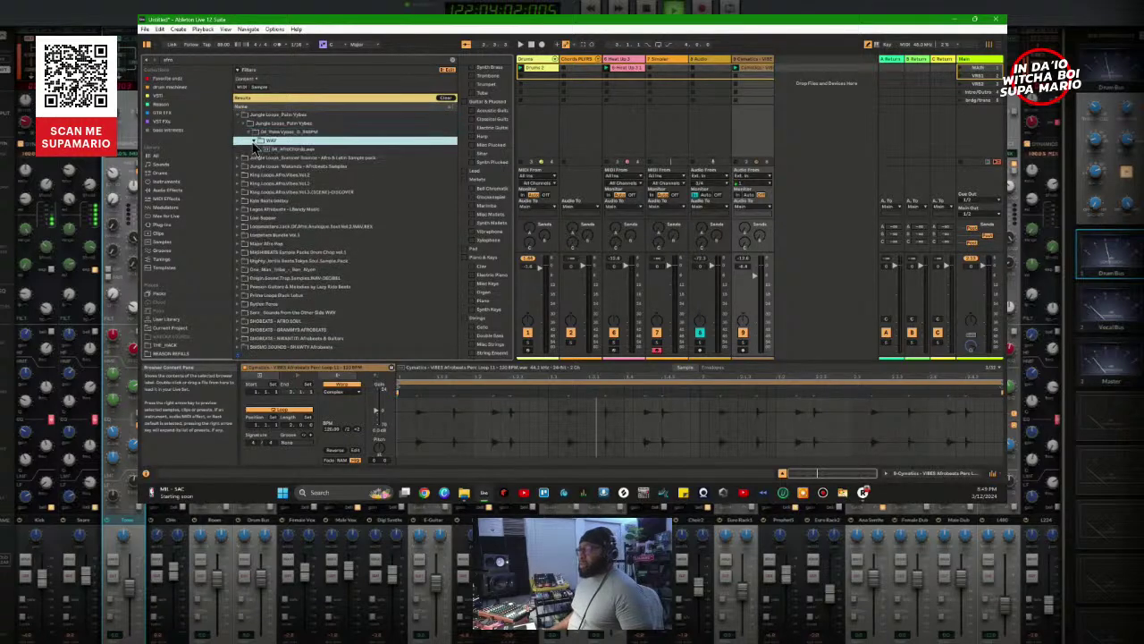
Step: Audition 04_AfroChords.wav against the playing clips and set the project tempo to 94 BPM
{"action": "left_click", "coordinate": [270, 149]}
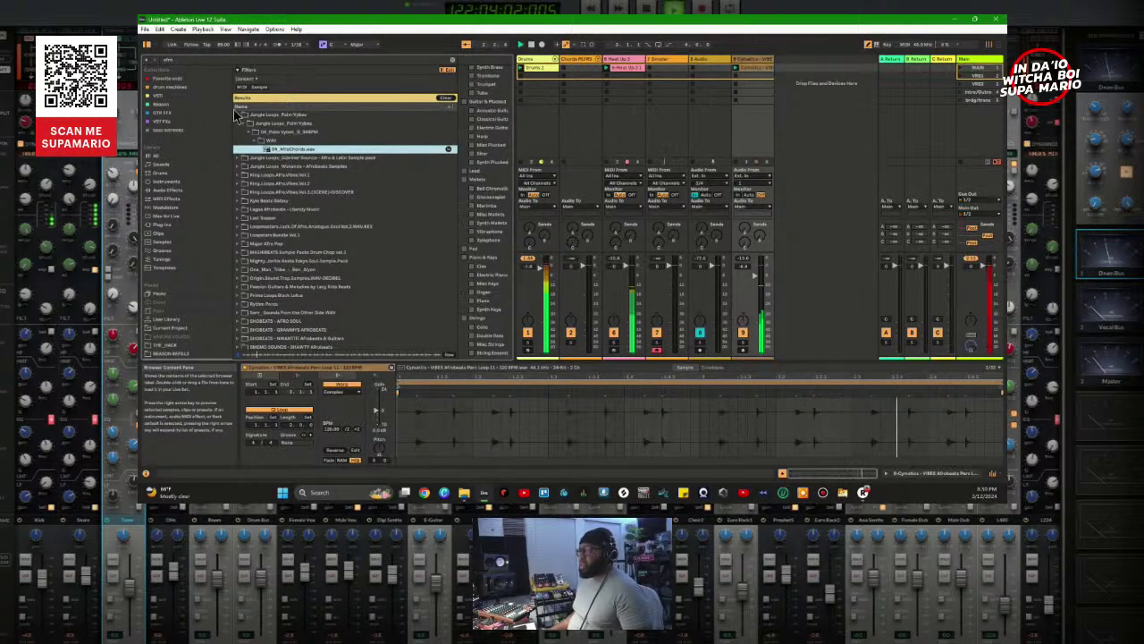
{"action": "left_click", "coordinate": [221, 47]}
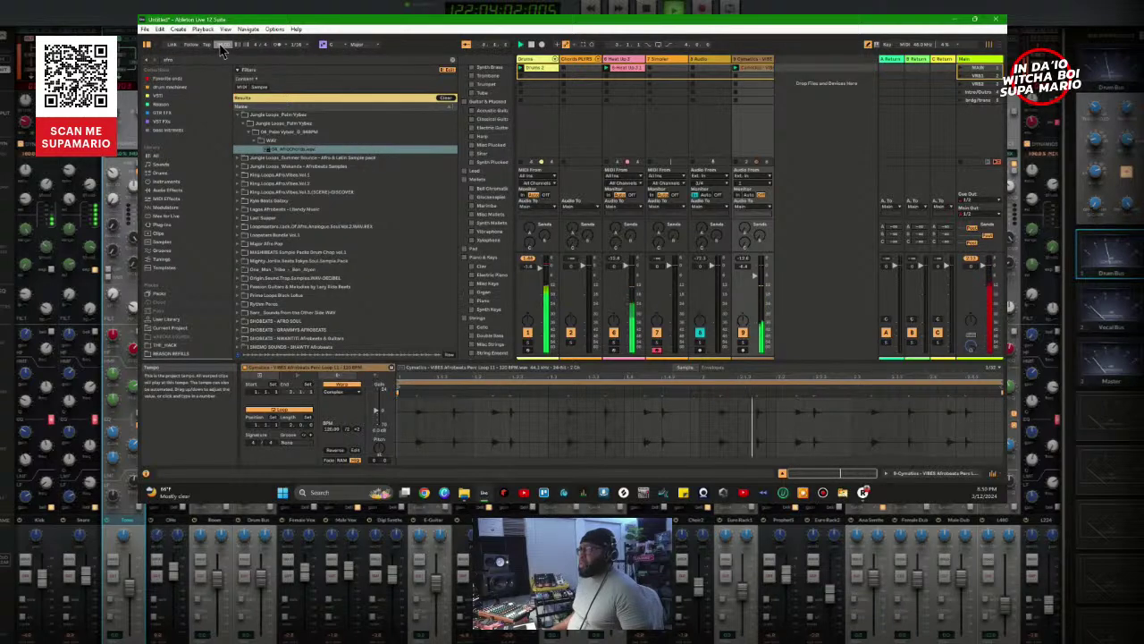
{"action": "left_click", "coordinate": [286, 150]}
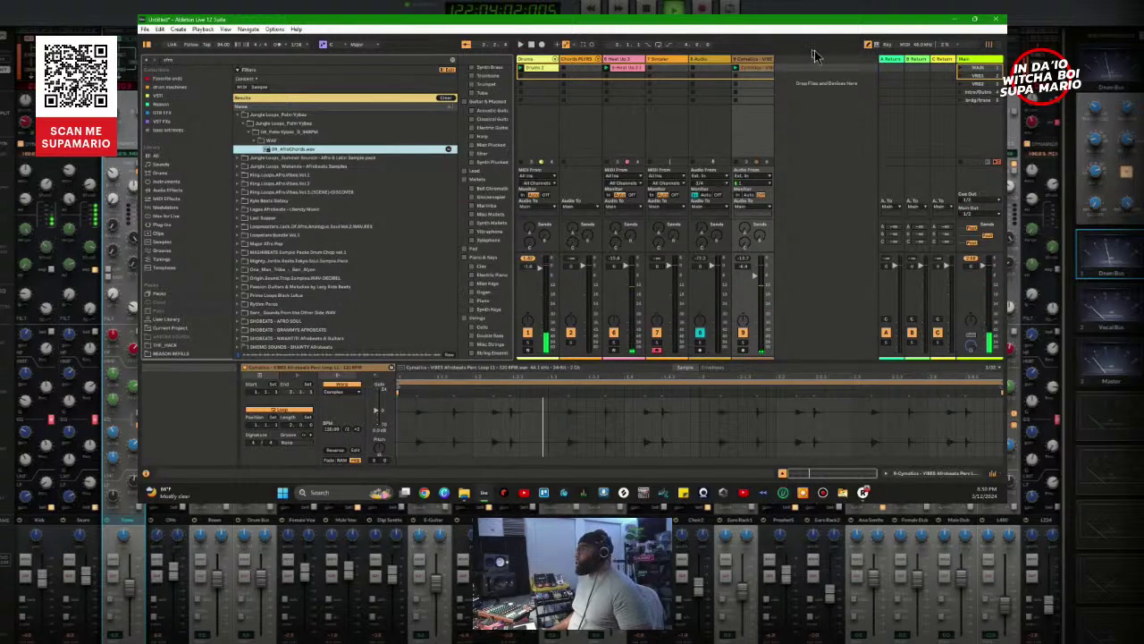
Step: Load 04_AfroChords.wav from the Palm Vybez pack into the empty Simpler on track 7
{"action": "left_click", "coordinate": [668, 59]}
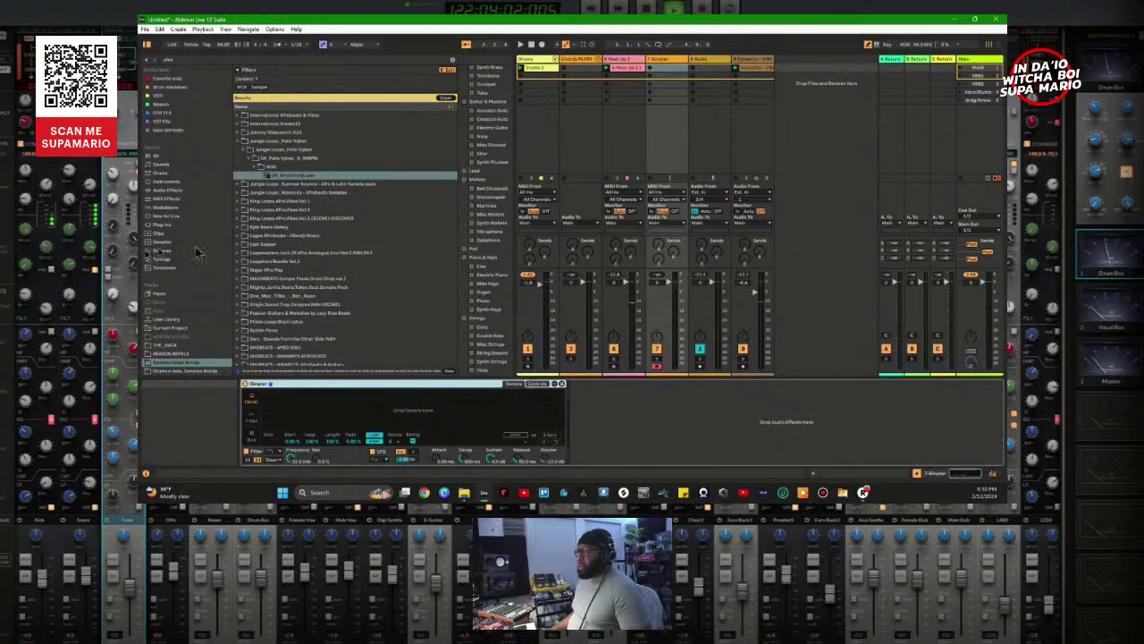
{"action": "left_click", "coordinate": [288, 177]}
{"action": "left_click_drag", "start_coordinate": [288, 179], "coordinate": [315, 409]}
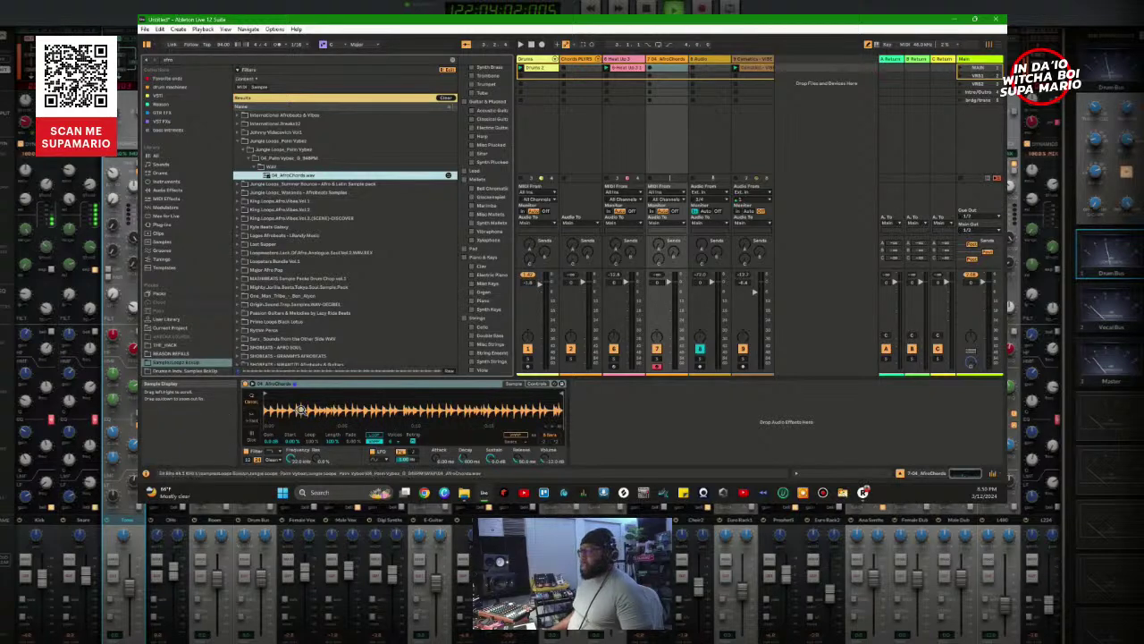
Step: Switch the AfroChords Simpler to Slice mode and reduce the slicing sensitivity for its transients
{"action": "left_click", "coordinate": [251, 423]}
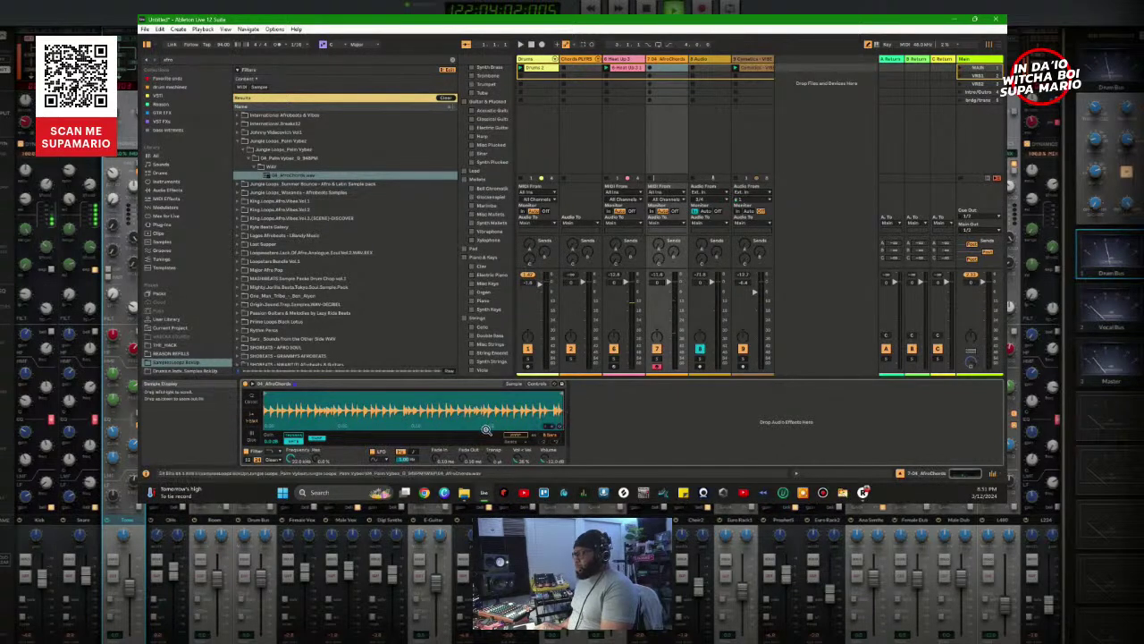
{"action": "left_click", "coordinate": [251, 435]}
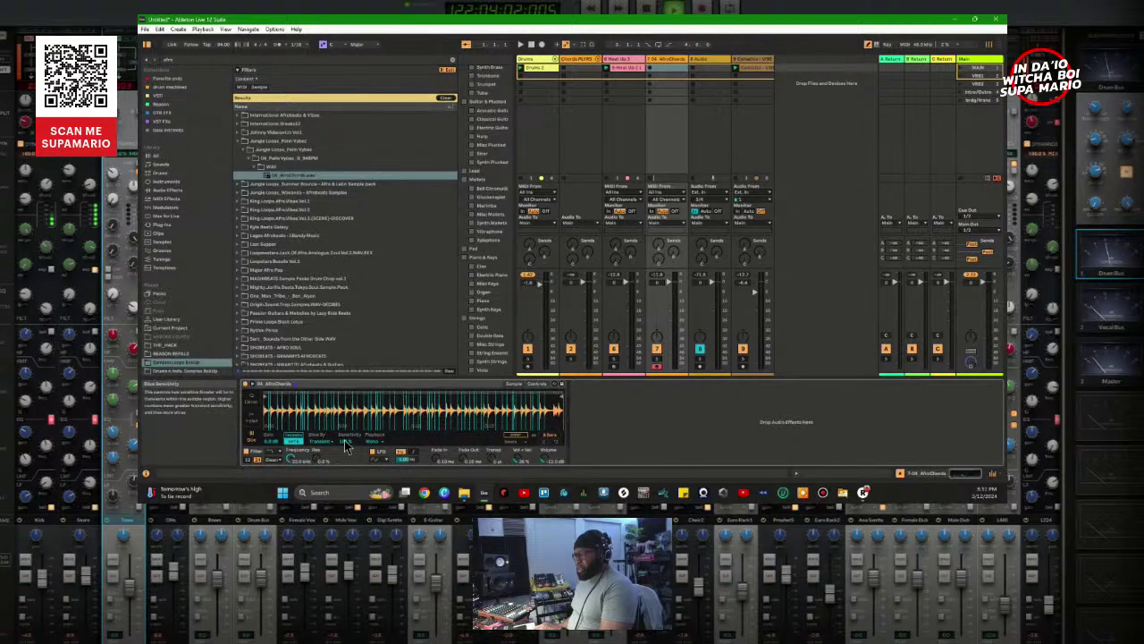
{"action": "scroll", "coordinate": [346, 447], "scroll_direction": "down", "scroll_amount": 3}
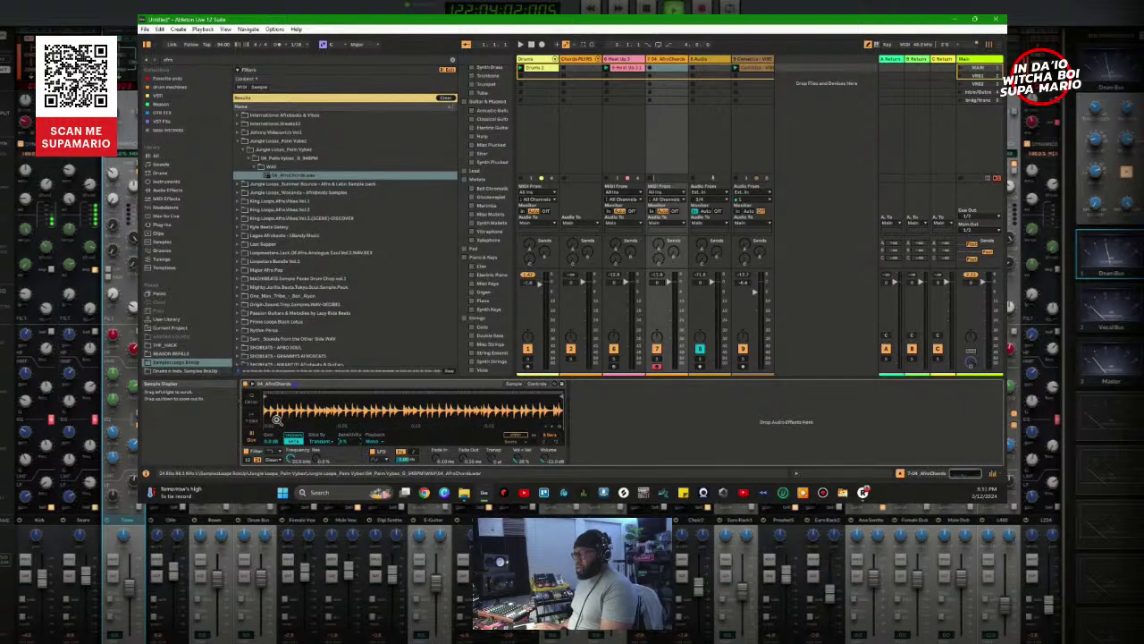
{"action": "left_click_drag", "start_coordinate": [268, 413], "coordinate": [263, 405]}
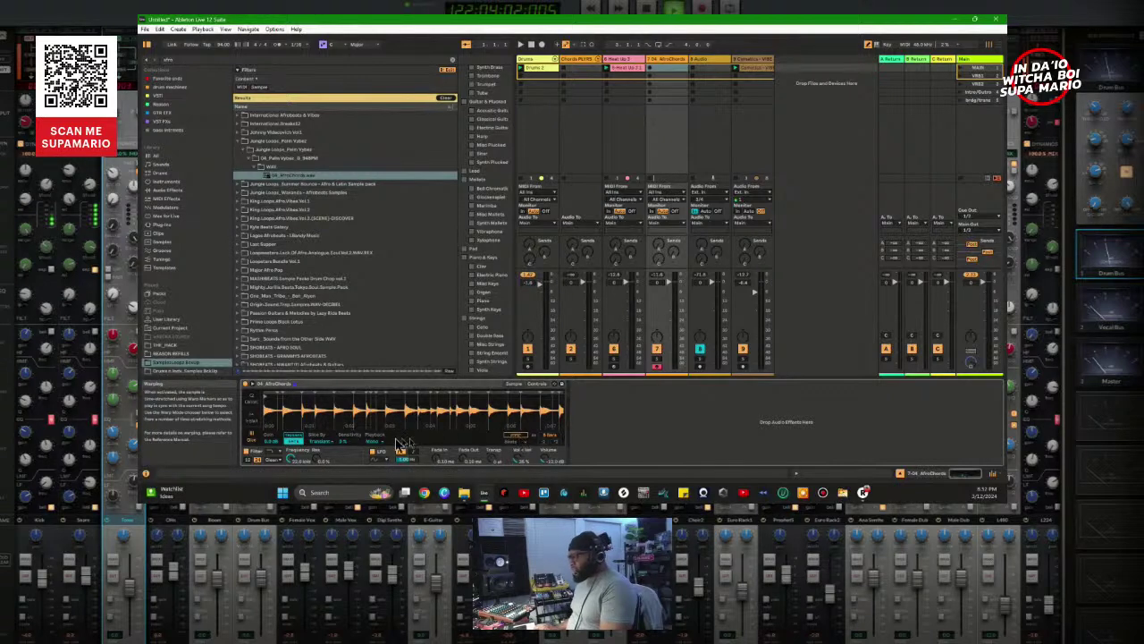
Step: Try slicing the AfroChords sample by Beat, by Manual and by Region
{"action": "left_click", "coordinate": [320, 440]}
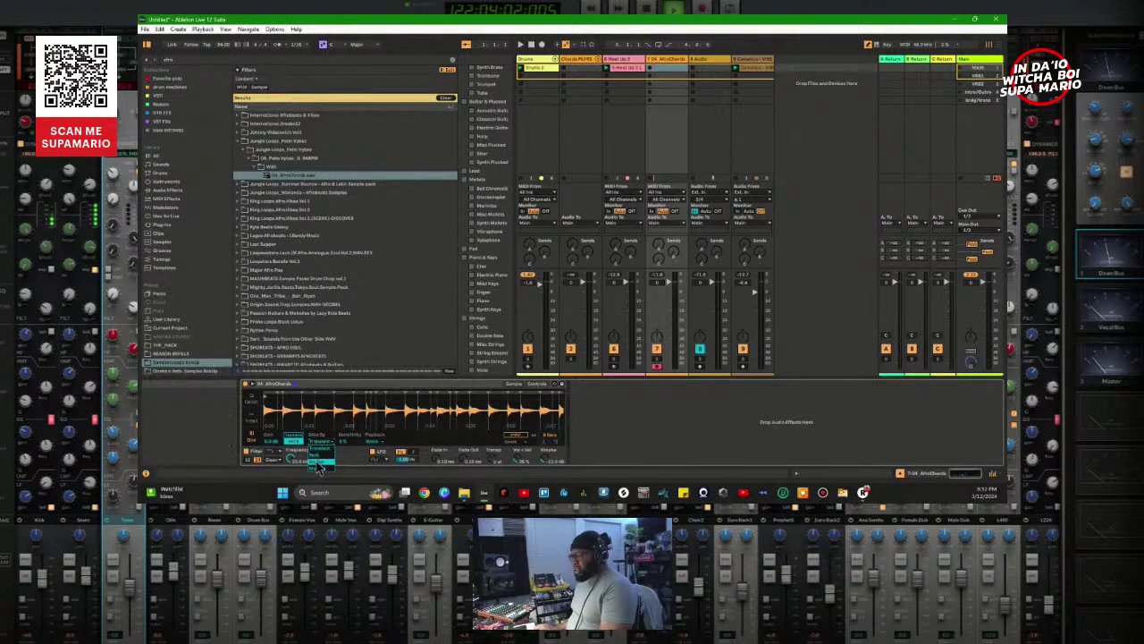
{"action": "left_click", "coordinate": [319, 464]}
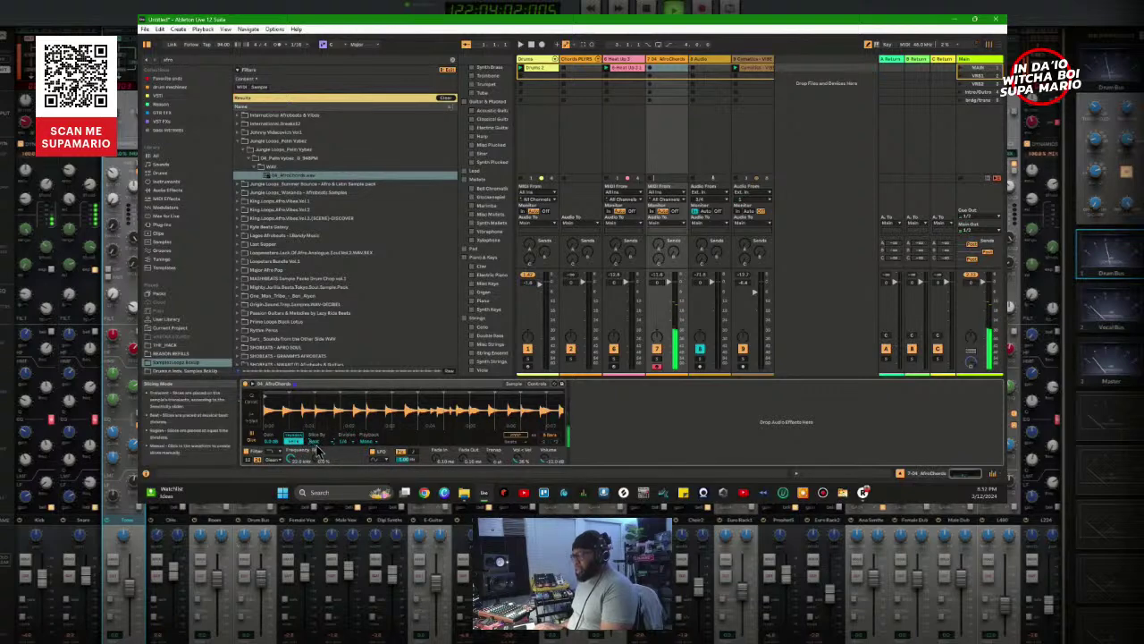
{"action": "left_click", "coordinate": [316, 442]}
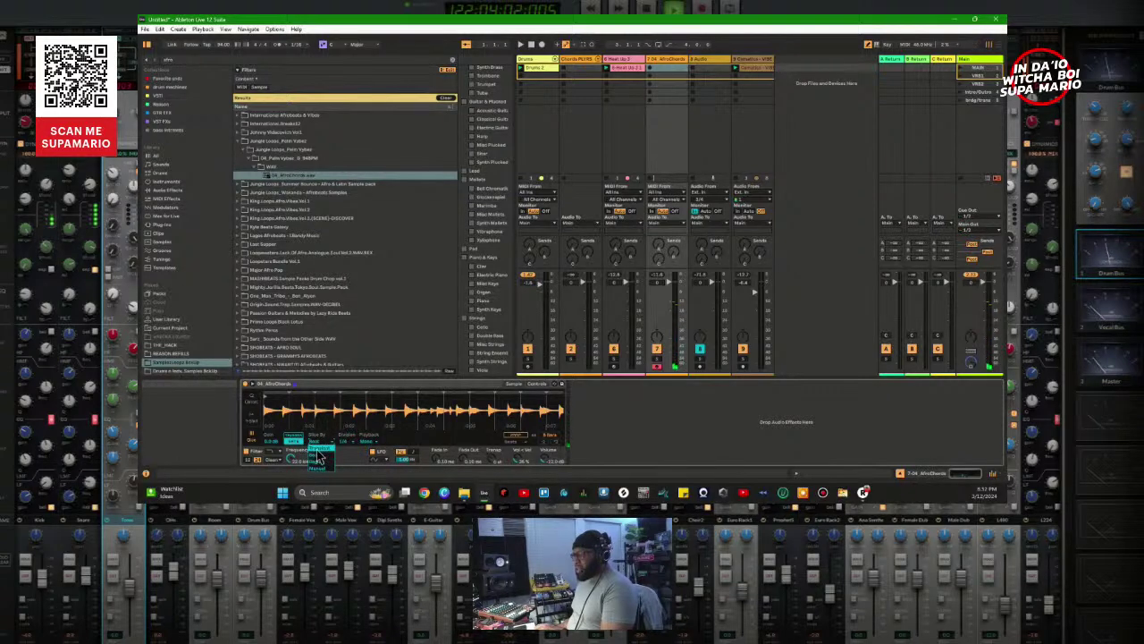
{"action": "left_click", "coordinate": [317, 469]}
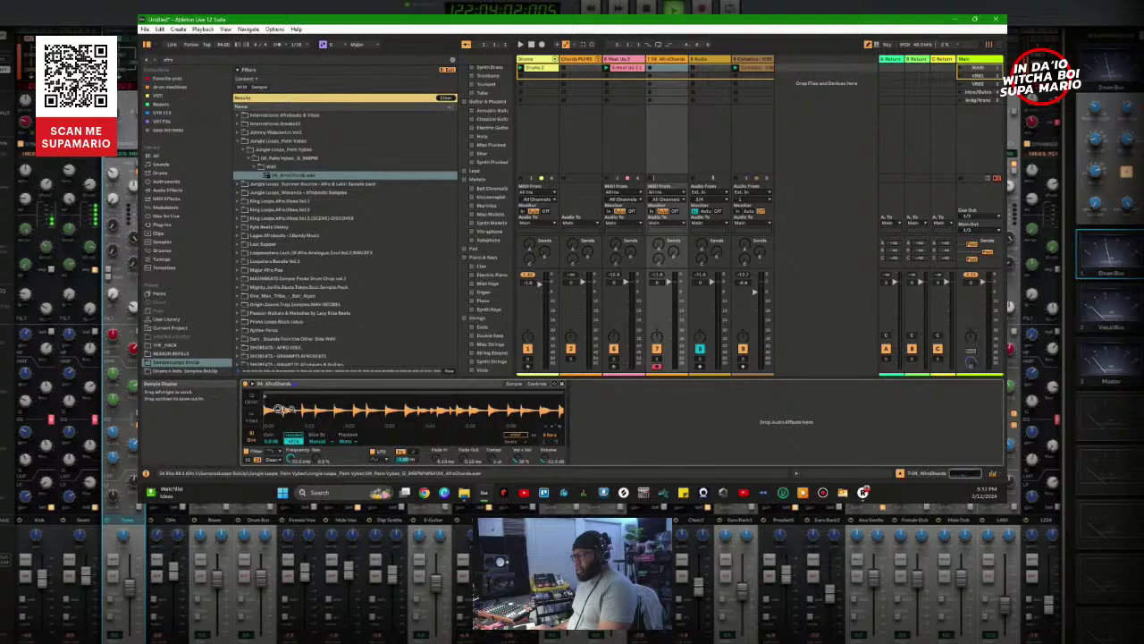
{"action": "left_click", "coordinate": [320, 441]}
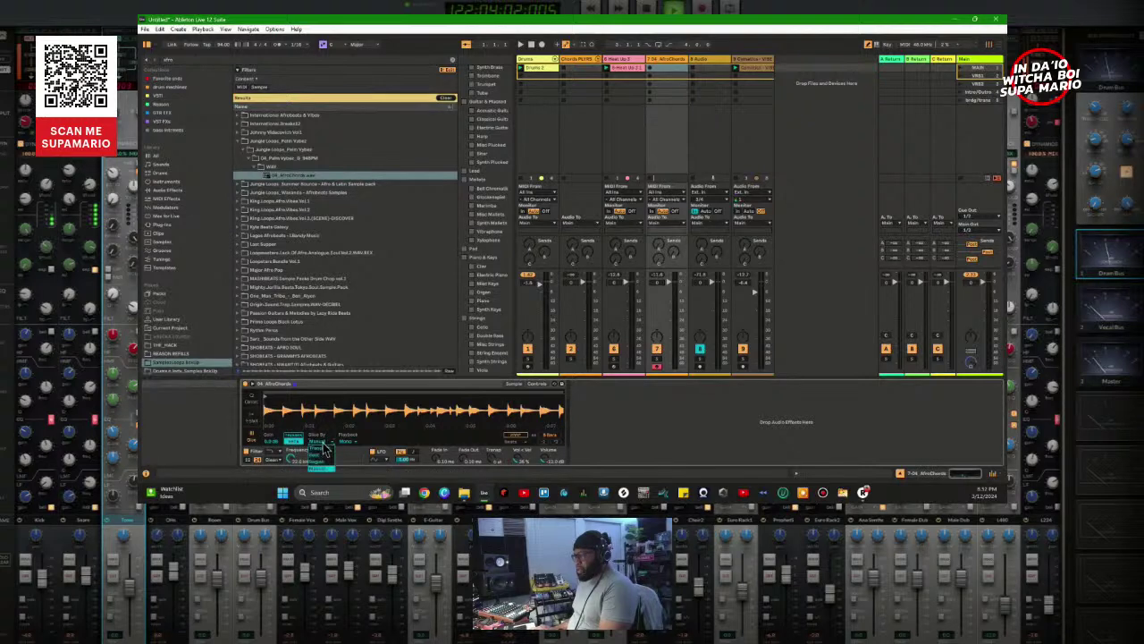
{"action": "left_click", "coordinate": [325, 466]}
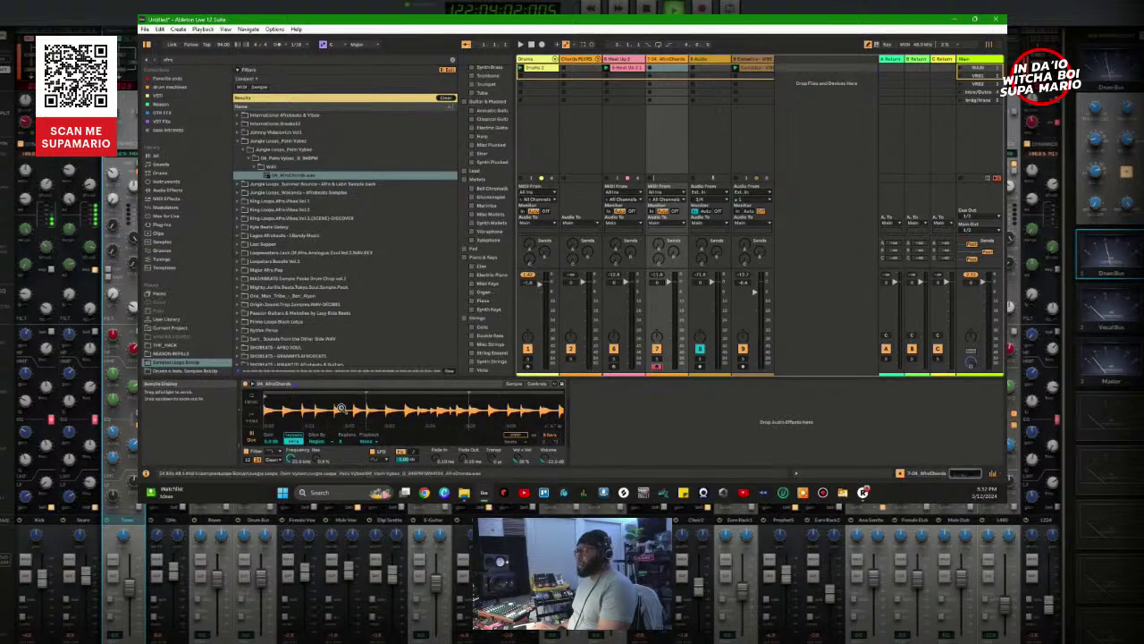
Step: Try the AfroChords sample in 1-Shot mode and return to Beat slicing with a finer division
{"action": "left_click", "coordinate": [294, 439]}
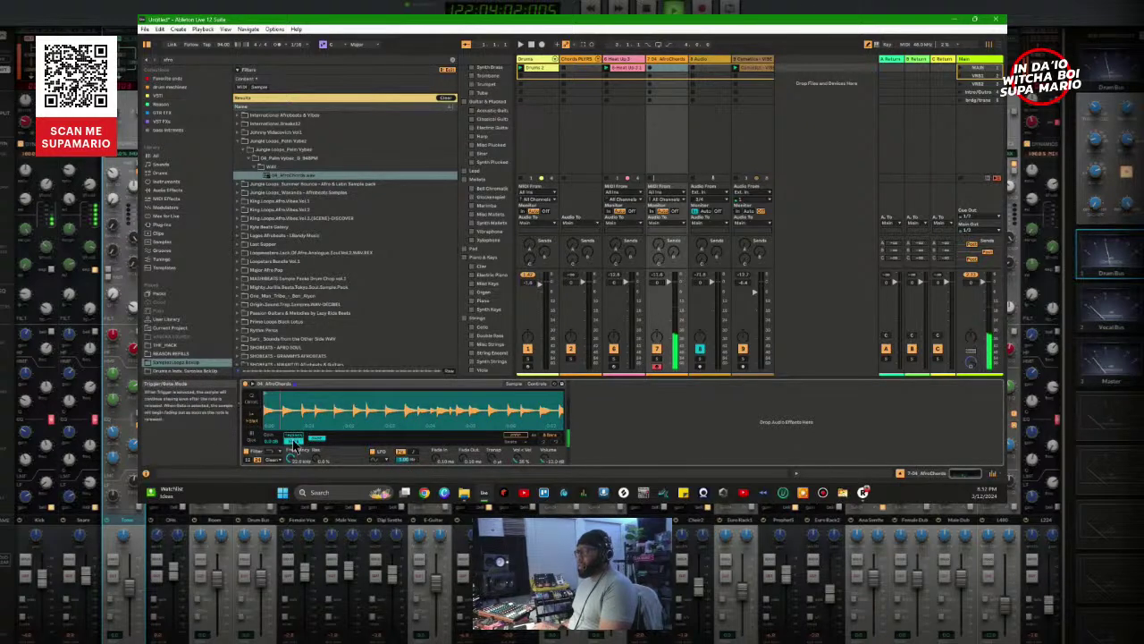
{"action": "left_click", "coordinate": [289, 440]}
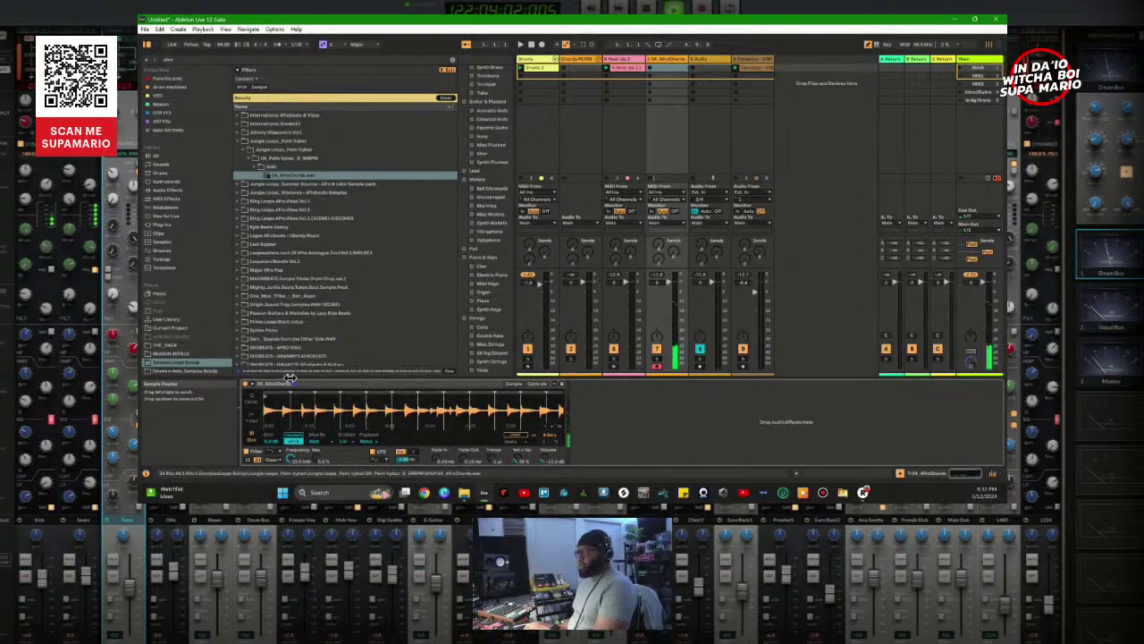
{"action": "mouse_move", "coordinate": [296, 393]}
{"action": "left_mouse_down"}
{"action": "mouse_move", "coordinate": [302, 411]}
{"action": "mouse_move", "coordinate": [301, 394]}
{"action": "left_mouse_up"}
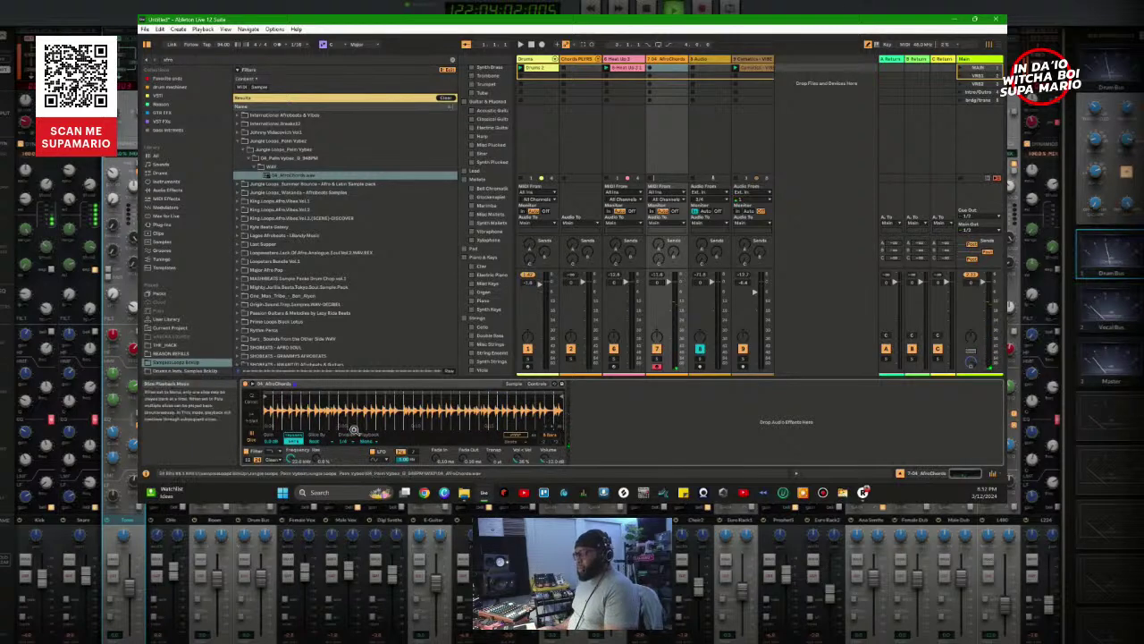
Step: Set the AfroChords sample to Manual slicing and place a slice marker about a quarter of the way in
{"action": "left_click_drag", "start_coordinate": [316, 447], "coordinate": [320, 474]}
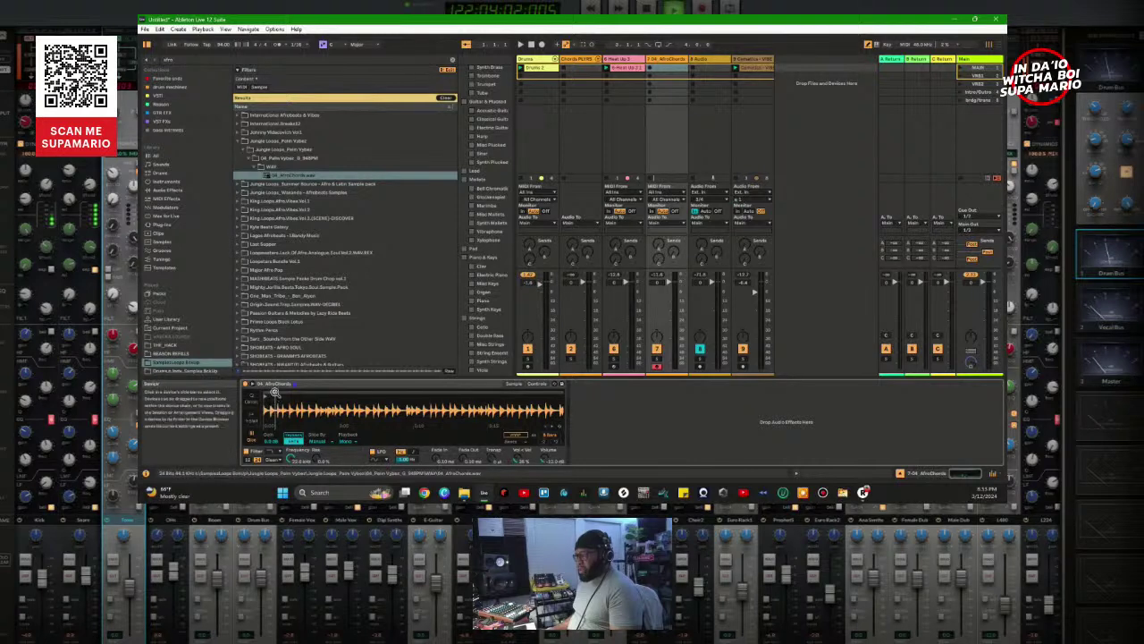
{"action": "left_click_drag", "start_coordinate": [274, 404], "coordinate": [309, 402]}
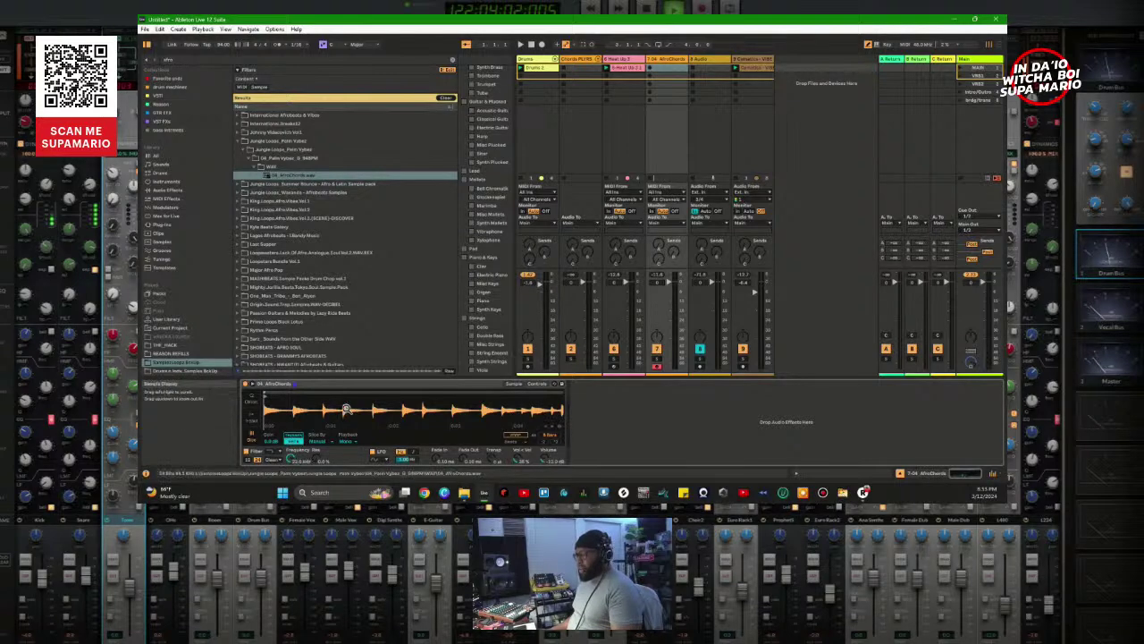
{"action": "scroll", "coordinate": [348, 419], "scroll_direction": "down", "scroll_amount": 3}
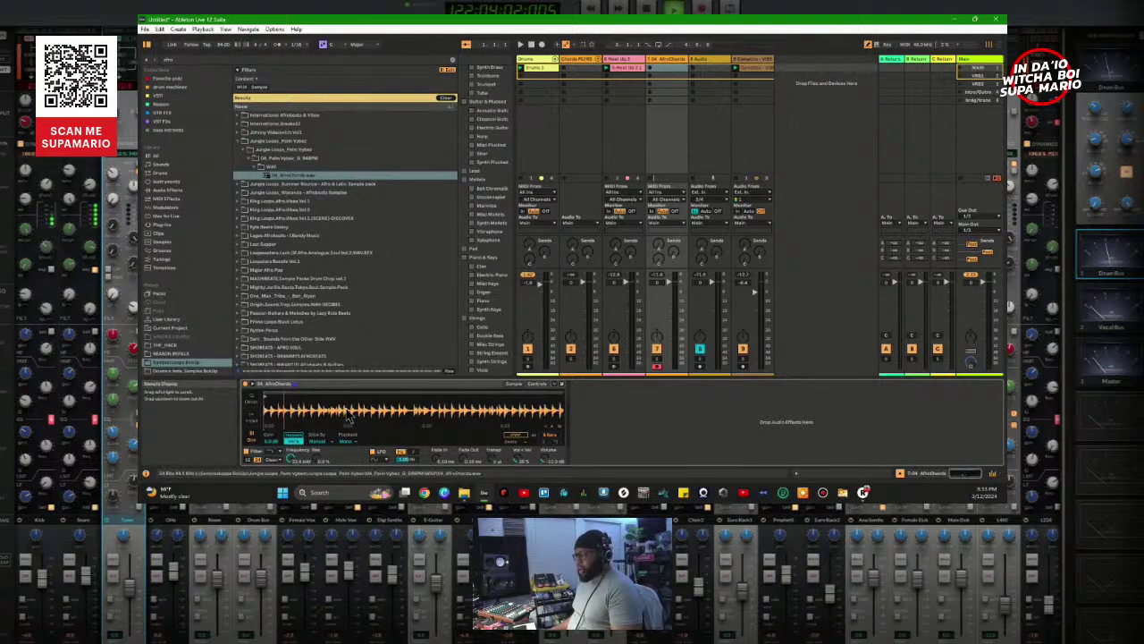
{"action": "left_click", "coordinate": [286, 416]}
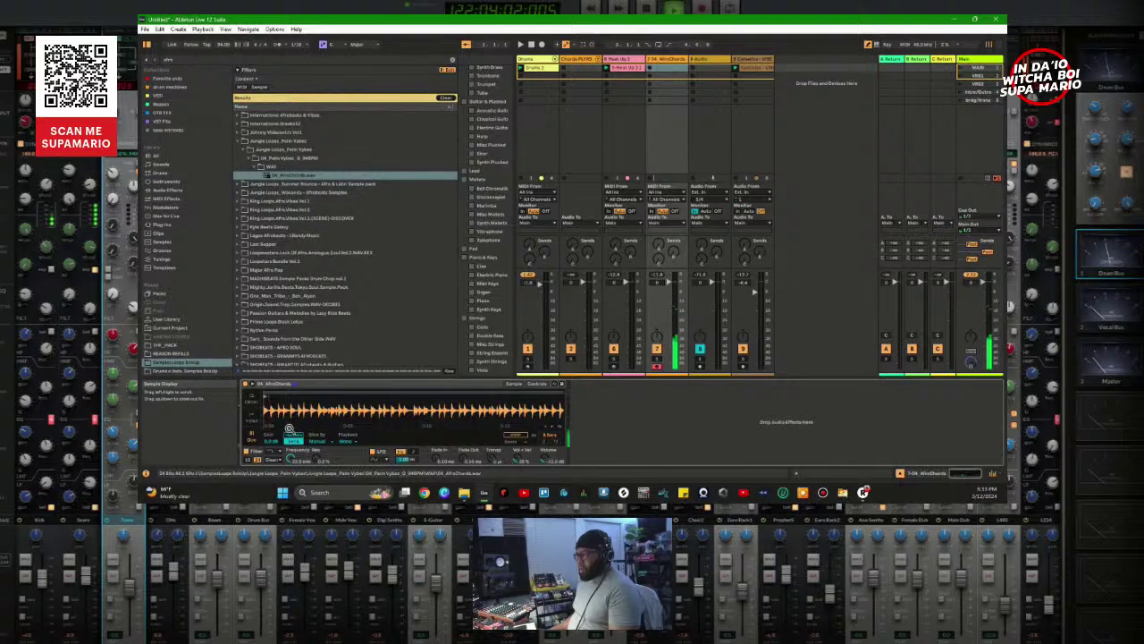
{"action": "scroll", "coordinate": [286, 416], "scroll_direction": "up", "scroll_amount": 3}
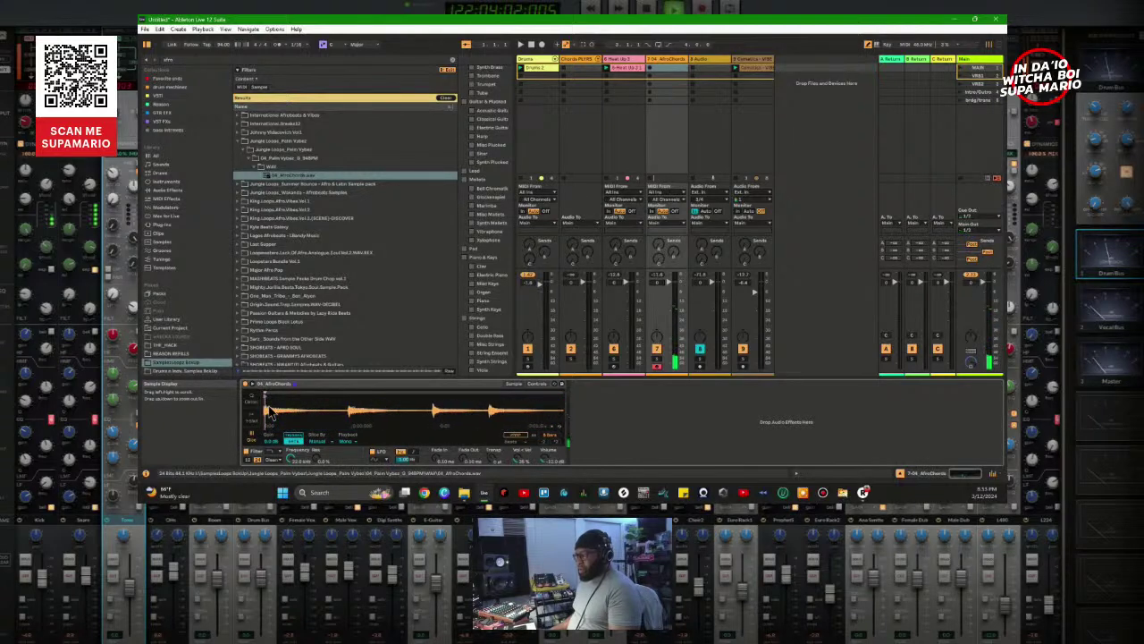
{"action": "left_click_drag", "start_coordinate": [262, 399], "coordinate": [404, 396]}
{"action": "scroll", "coordinate": [254, 393], "scroll_direction": "down", "scroll_amount": 3}
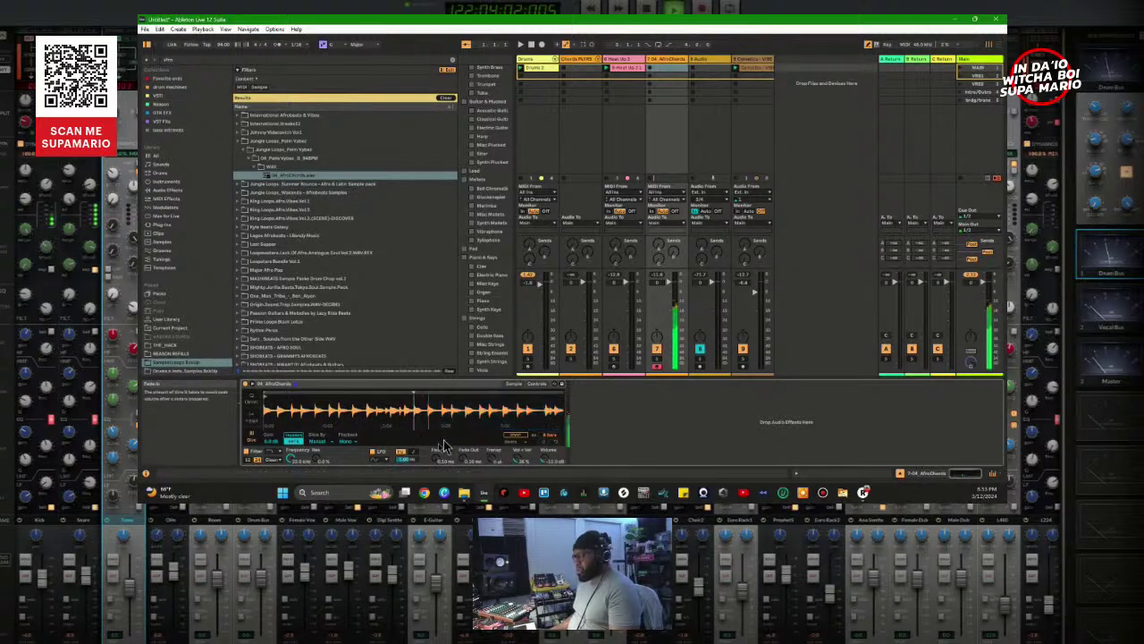
Step: Add another manual slice marker about halfway through the AfroChords sample
{"action": "scroll", "coordinate": [458, 410], "scroll_direction": "down", "scroll_amount": 5}
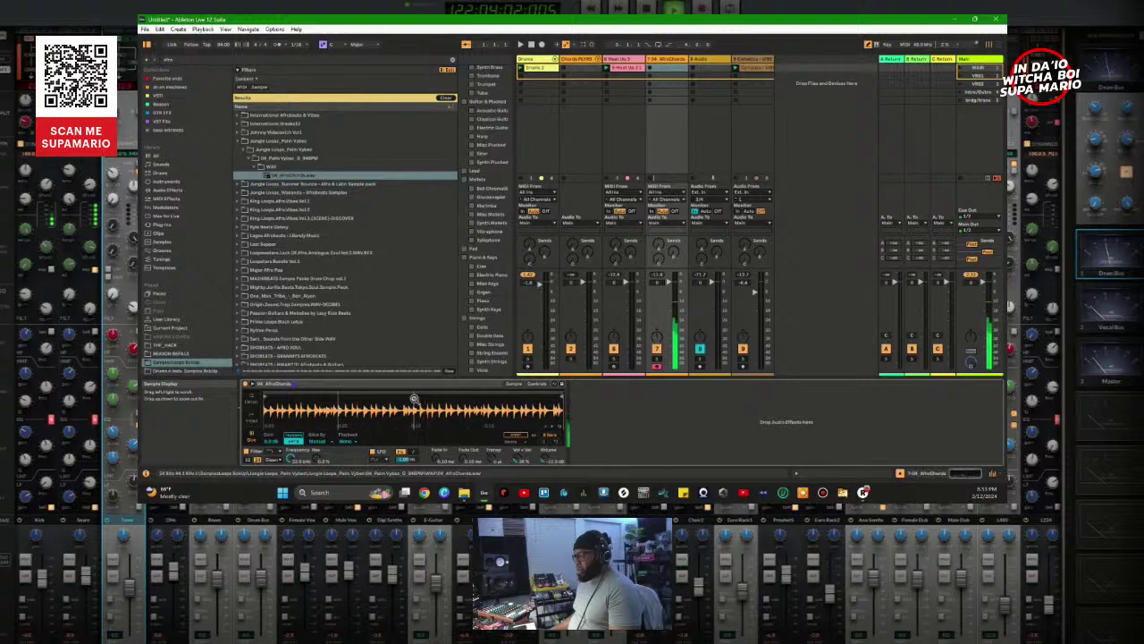
{"action": "scroll", "coordinate": [413, 398], "scroll_direction": "up", "scroll_amount": 5}
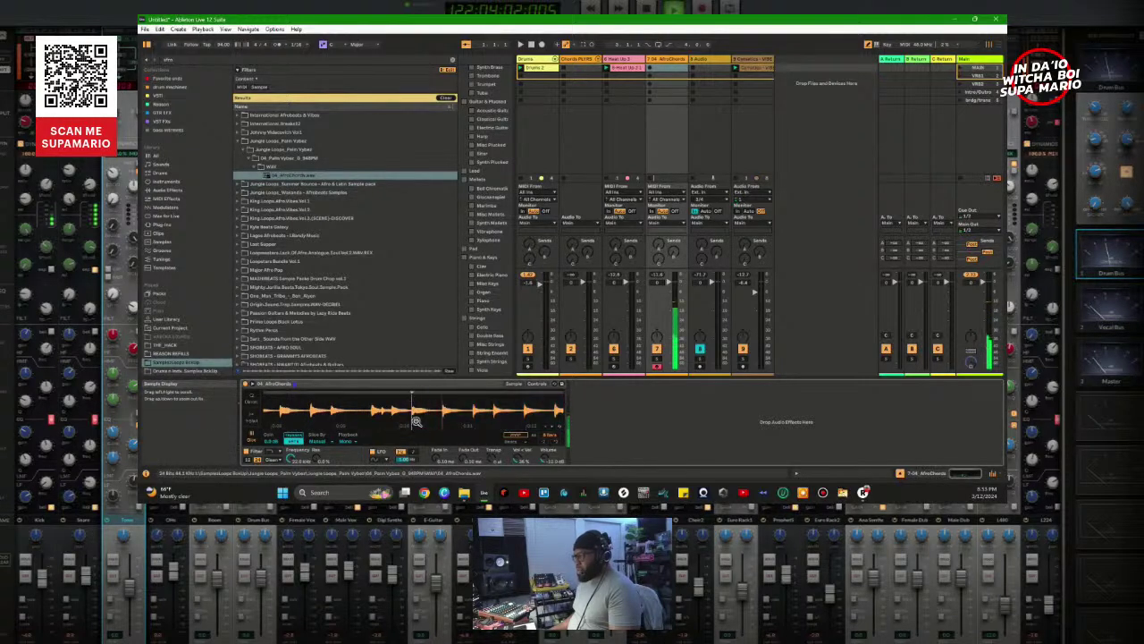
{"action": "scroll", "coordinate": [415, 416], "scroll_direction": "down", "scroll_amount": 5}
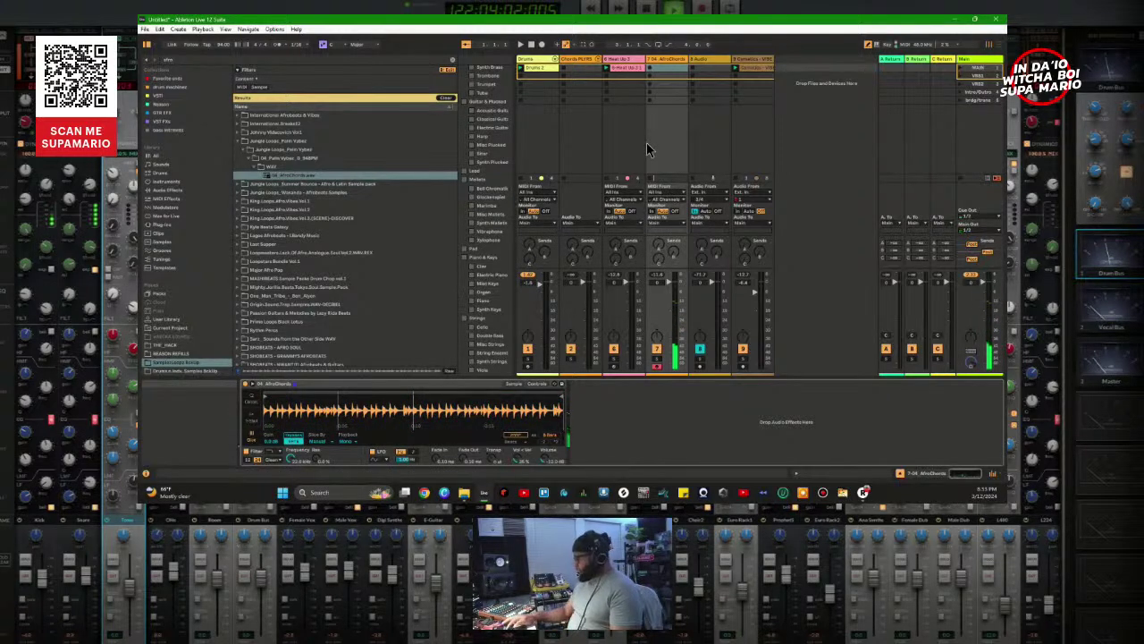
Step: Shorten the loop of the recorded AfroChords clip on track 7 to just after its last note and enlarge the note editor
{"action": "key", "text": "space"}
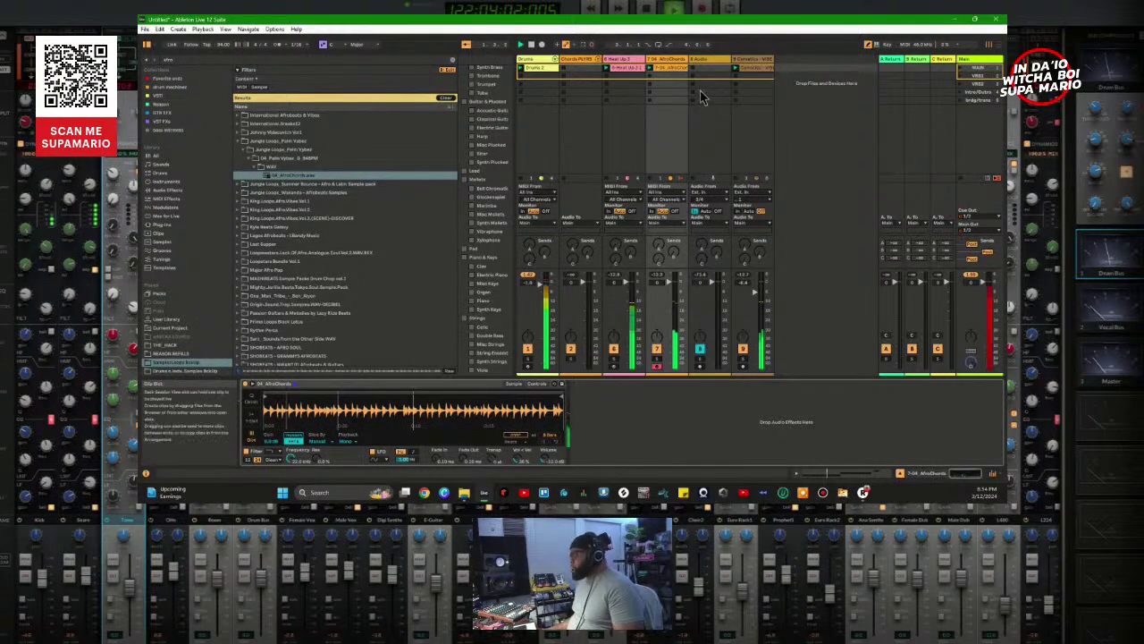
{"action": "left_click", "coordinate": [669, 73]}
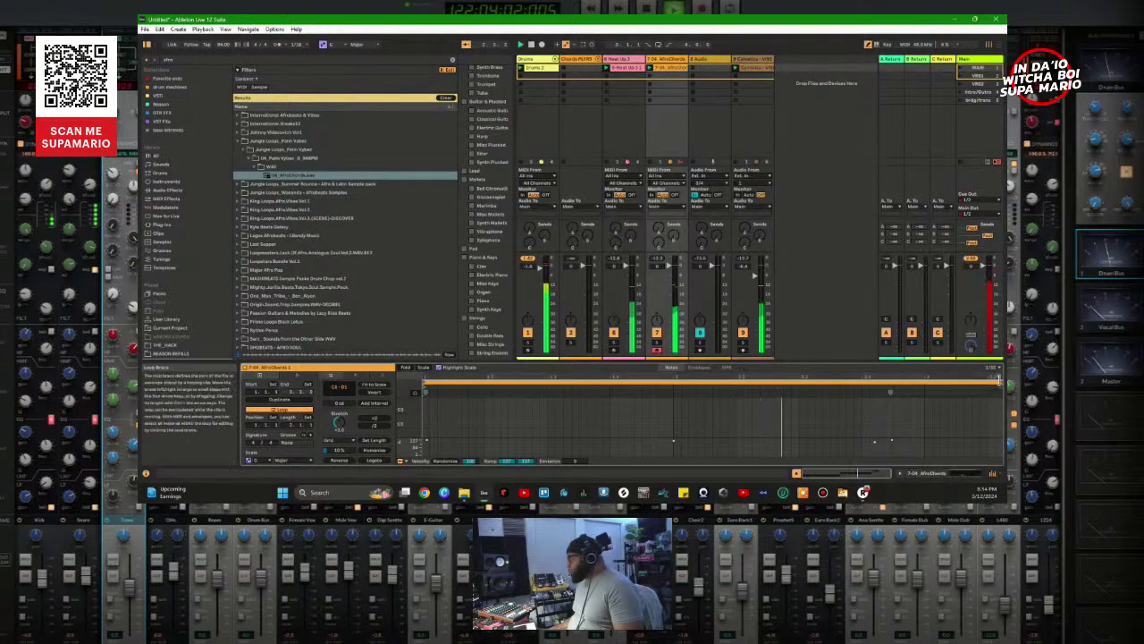
{"action": "left_click_drag", "start_coordinate": [1002, 381], "coordinate": [924, 382]}
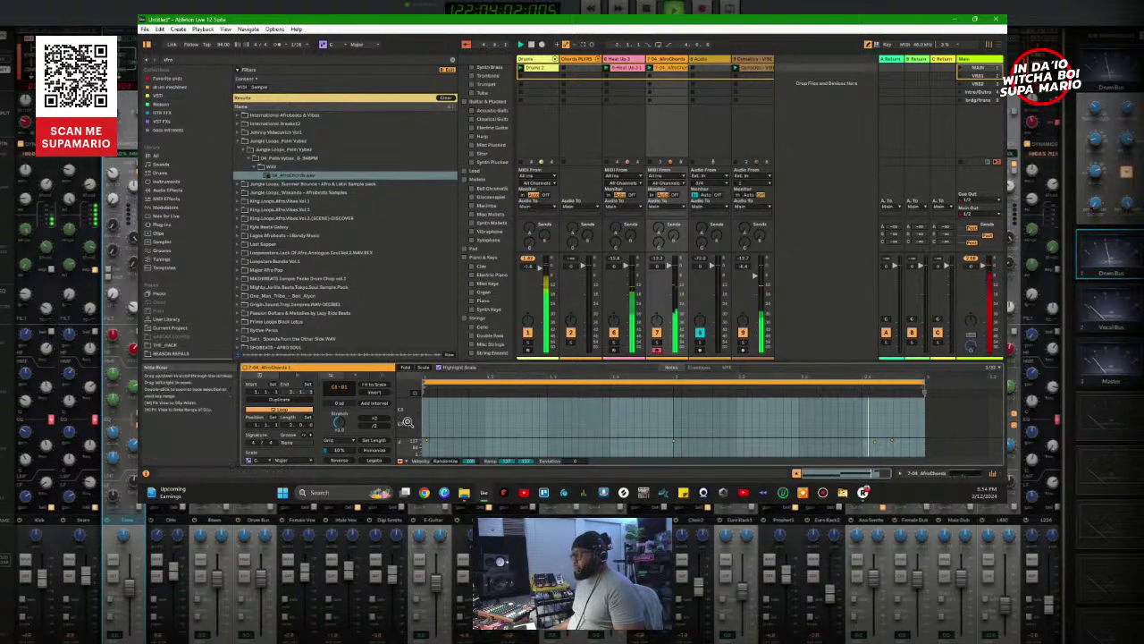
{"action": "left_click_drag", "start_coordinate": [408, 422], "coordinate": [403, 420]}
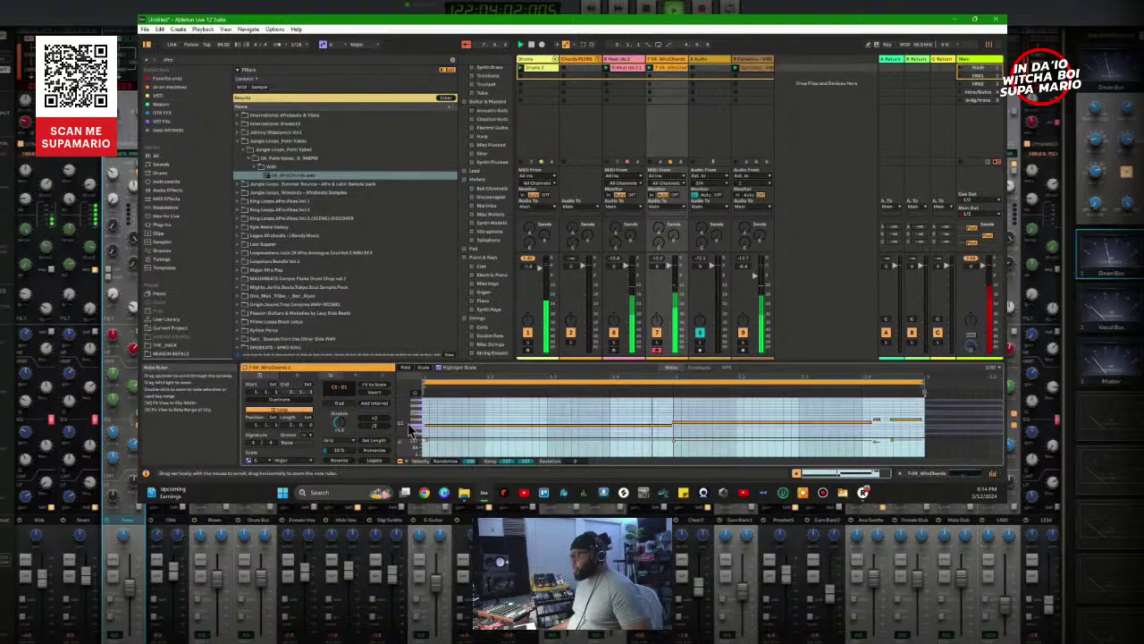
{"action": "scroll", "coordinate": [411, 429], "scroll_direction": "down", "scroll_amount": 1}
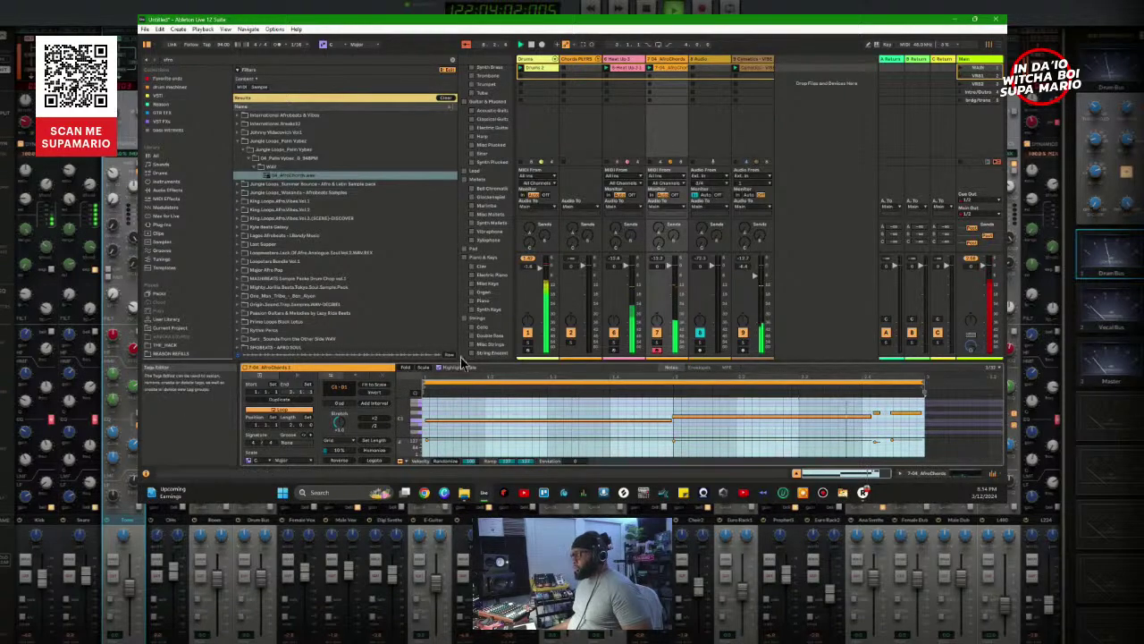
{"action": "left_click_drag", "start_coordinate": [463, 358], "coordinate": [473, 312]}
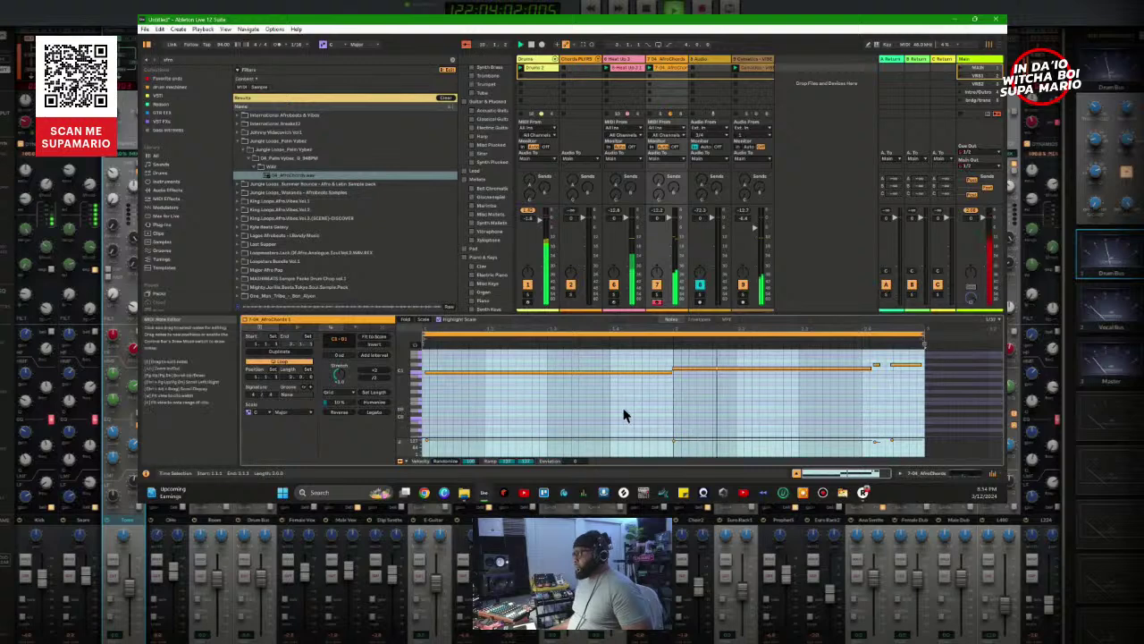
{"action": "left_click", "coordinate": [625, 433]}
{"action": "scroll", "coordinate": [536, 355], "scroll_direction": "up", "scroll_amount": 3}
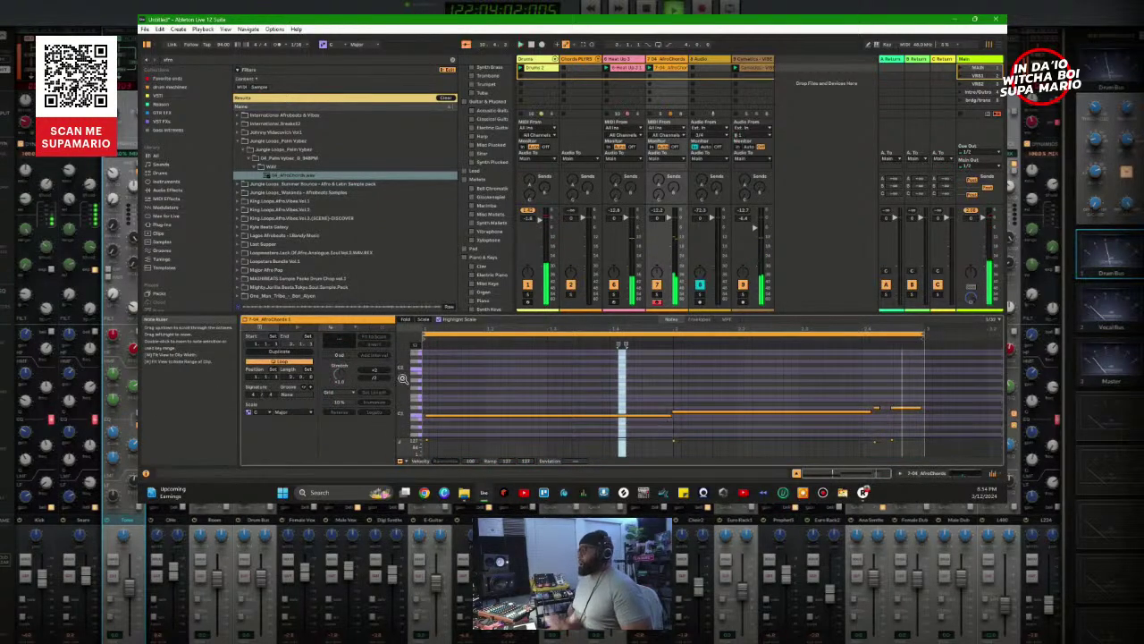
Step: Stop playback, return to the AfroChords Simpler on track 7 and swap its sample for the next similar one
{"action": "key", "text": "space"}
{"action": "double_click", "coordinate": [668, 60]}
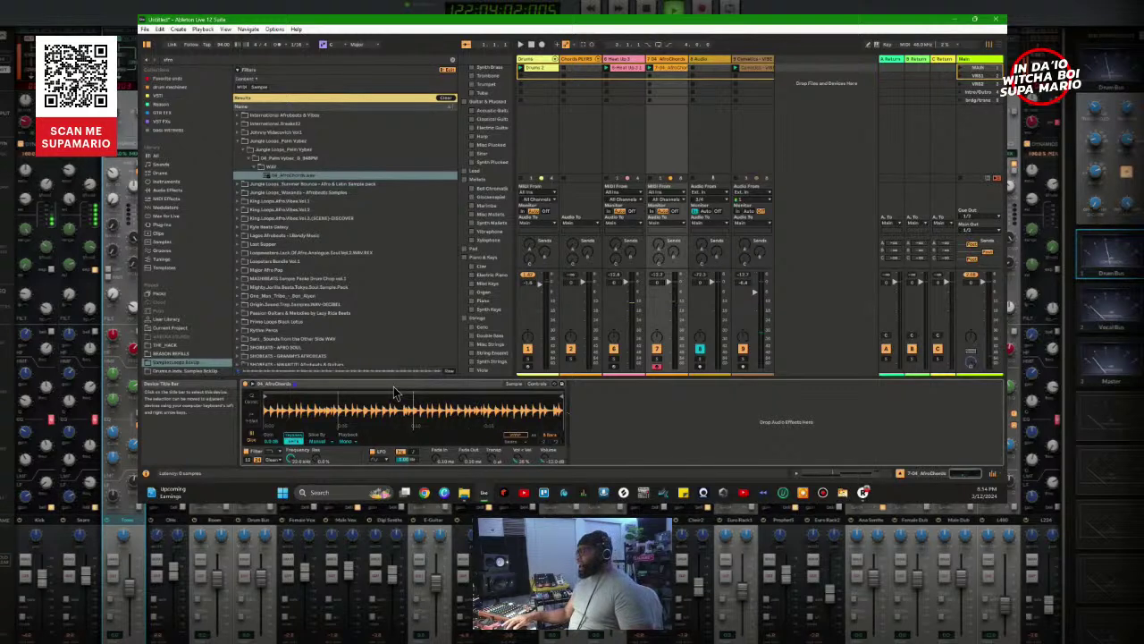
{"action": "key", "text": "space"}
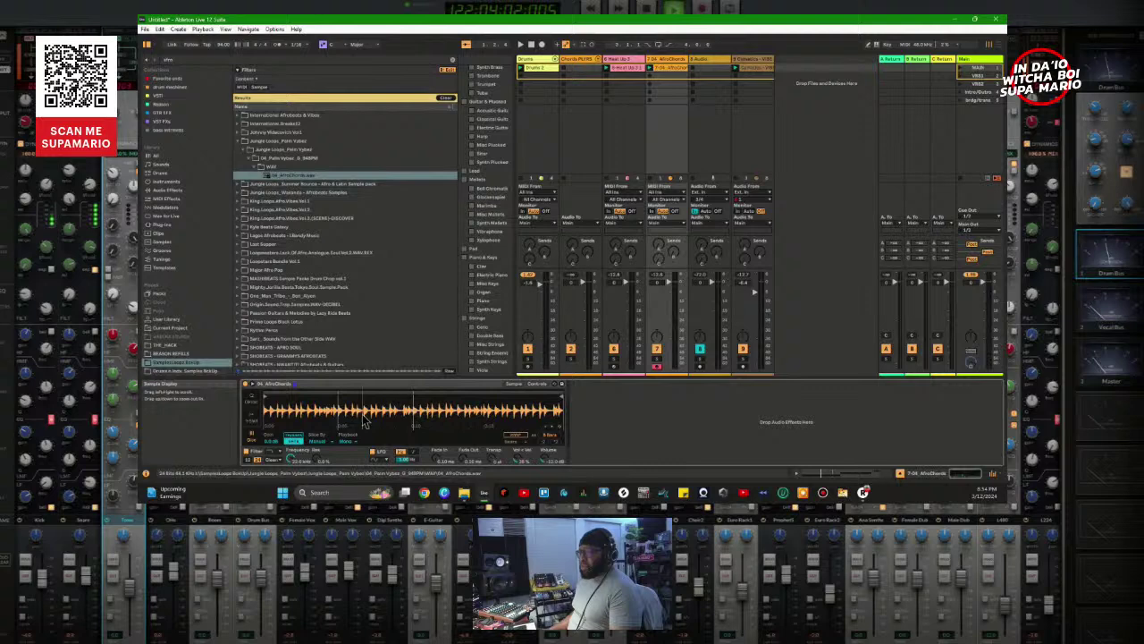
{"action": "right_click", "coordinate": [308, 408]}
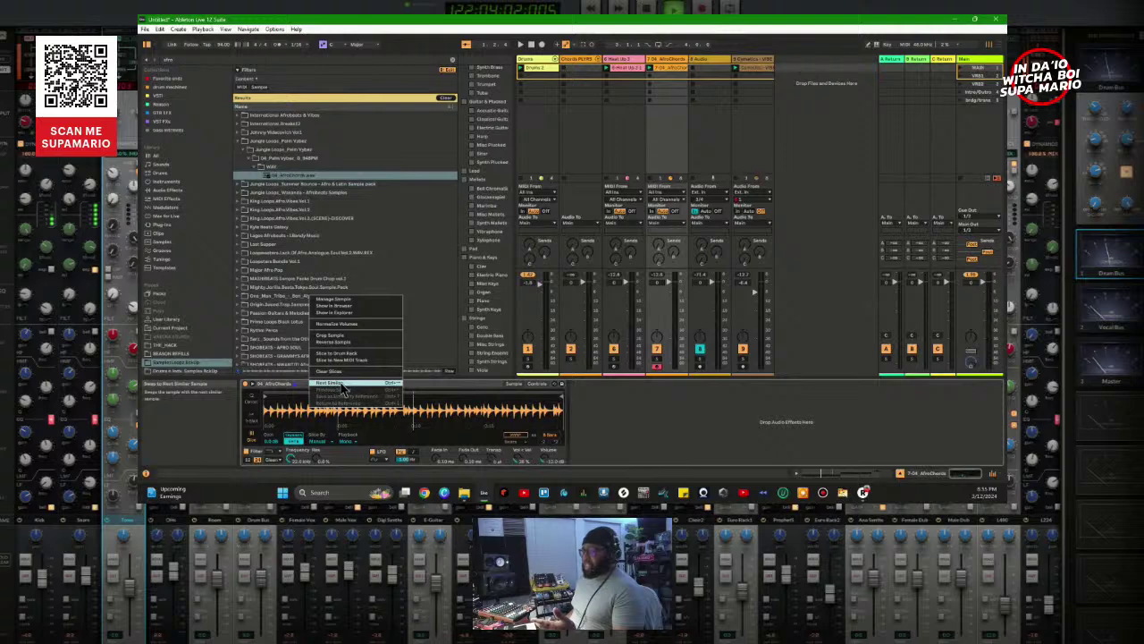
{"action": "left_click", "coordinate": [340, 385]}
{"action": "left_click", "coordinate": [340, 385]}
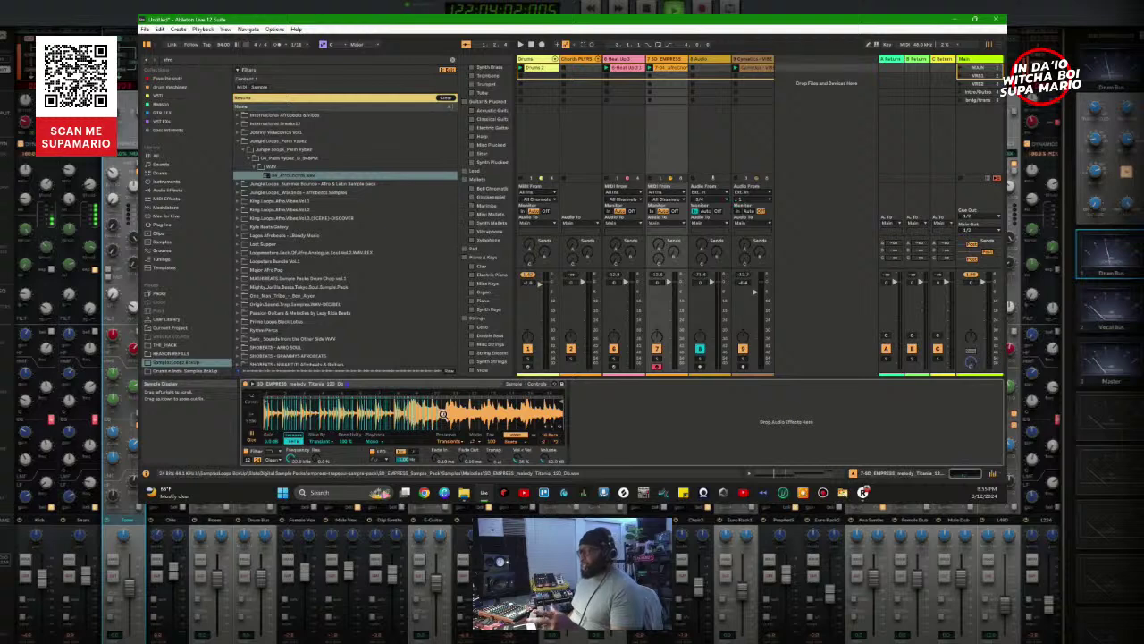
Step: Switch the Simpler holding the EMPRESS melody sample to 1-Shot mode and set its warp mode to Complex
{"action": "left_click", "coordinate": [322, 441]}
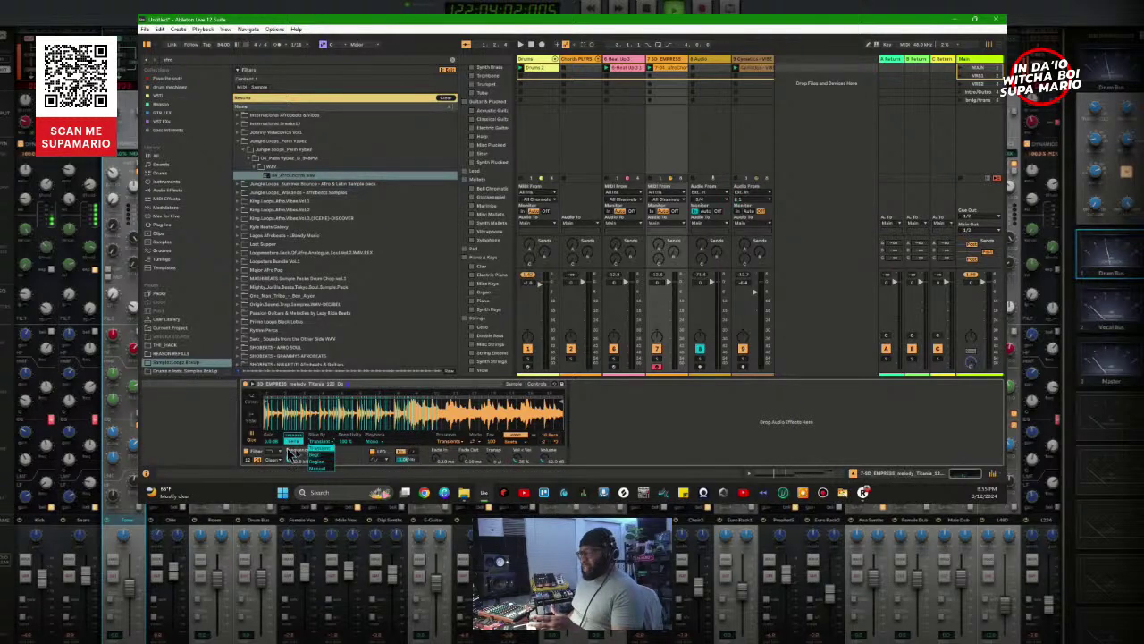
{"action": "left_click", "coordinate": [251, 423]}
{"action": "left_click", "coordinate": [251, 421]}
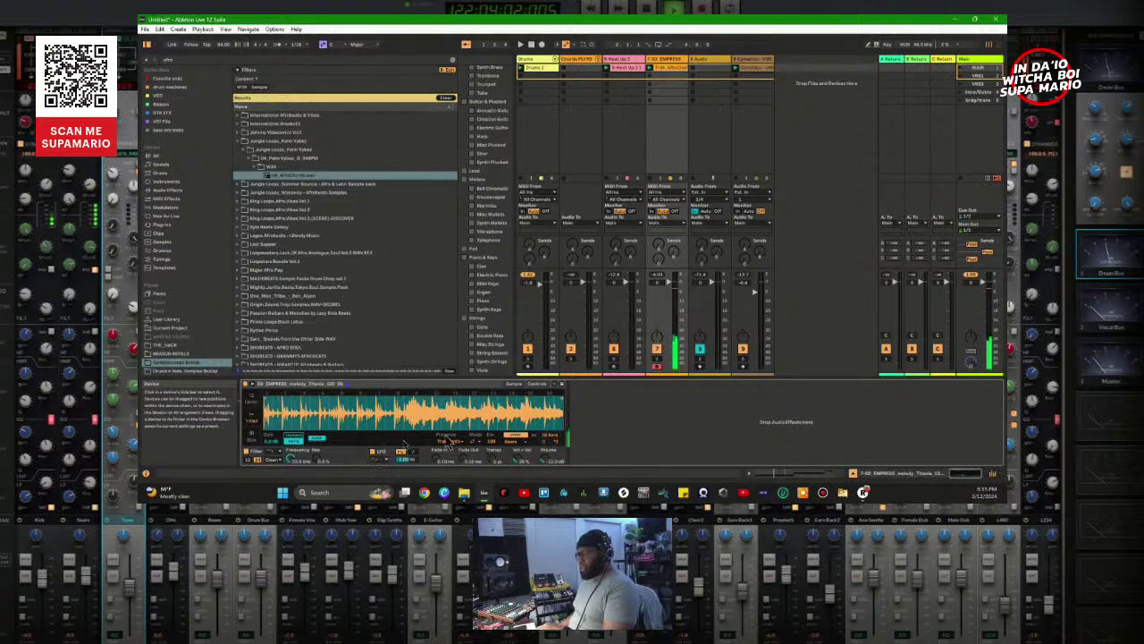
{"action": "left_click", "coordinate": [515, 440]}
{"action": "left_click", "coordinate": [524, 447]}
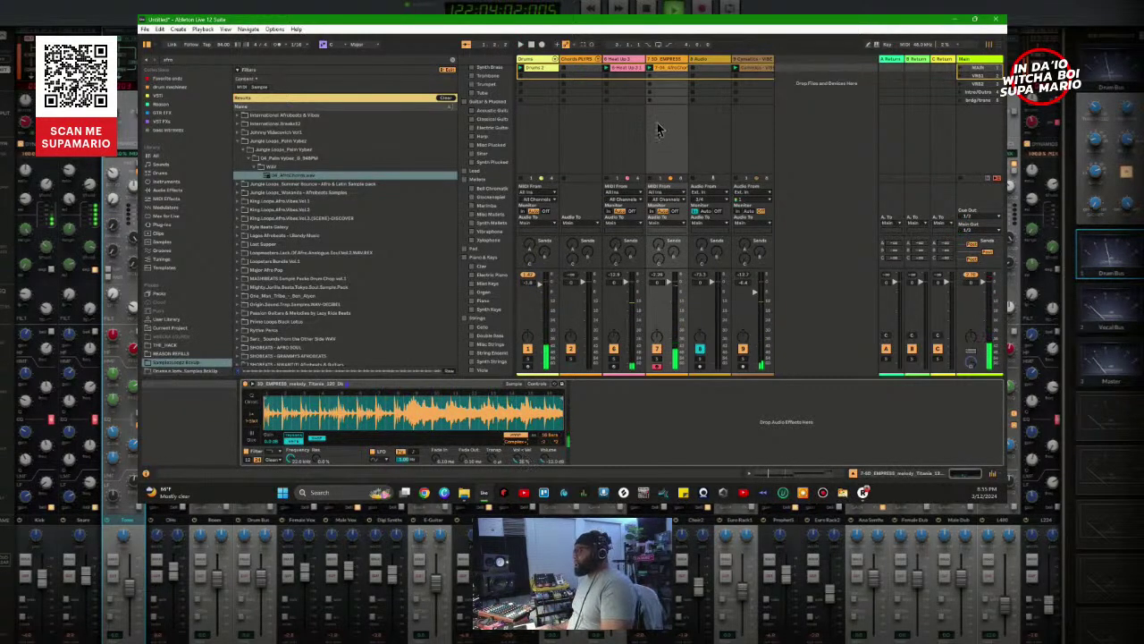
Step: Remove the recorded AfroChords clip from the first slot of track 7
{"action": "right_click", "coordinate": [672, 68]}
{"action": "left_click", "coordinate": [677, 77]}
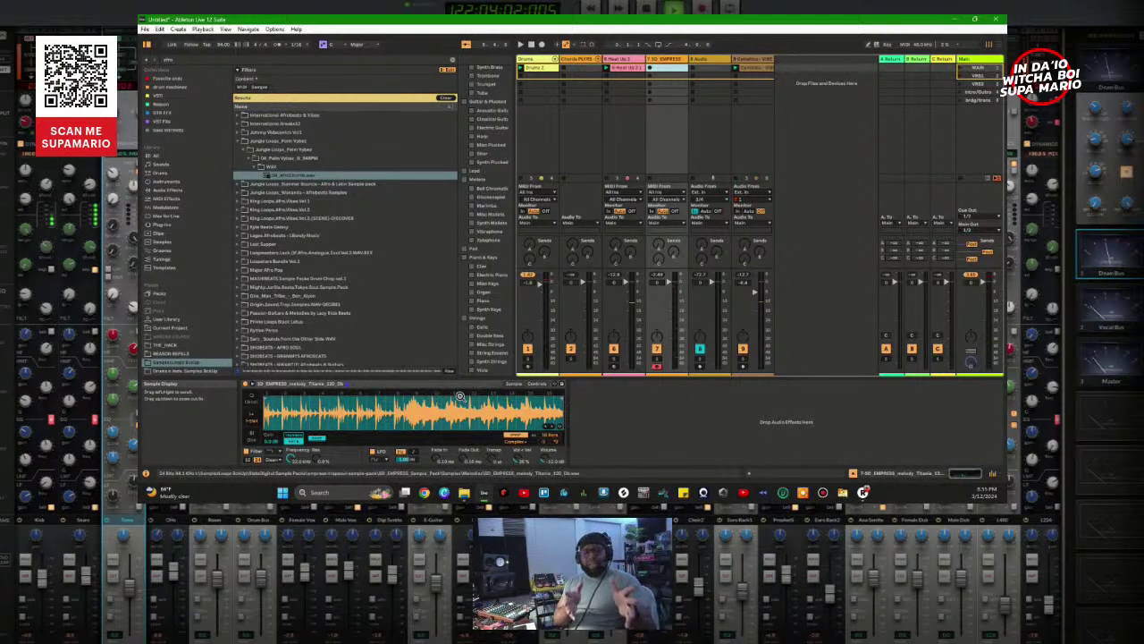
{"action": "right_click", "coordinate": [441, 423]}
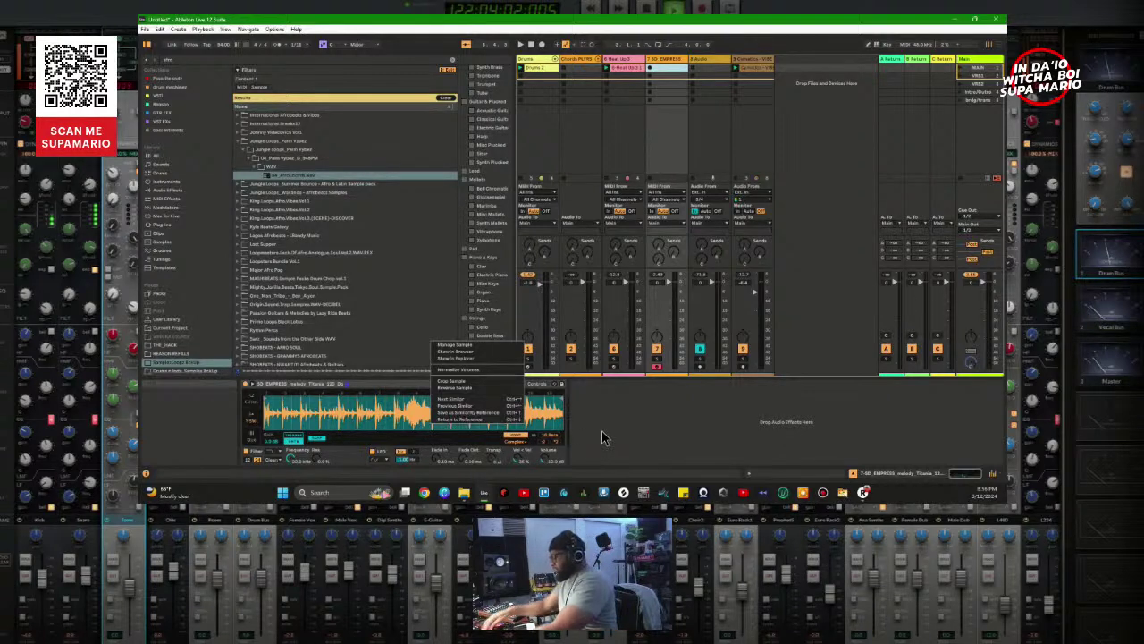
{"action": "key", "text": "Escape"}
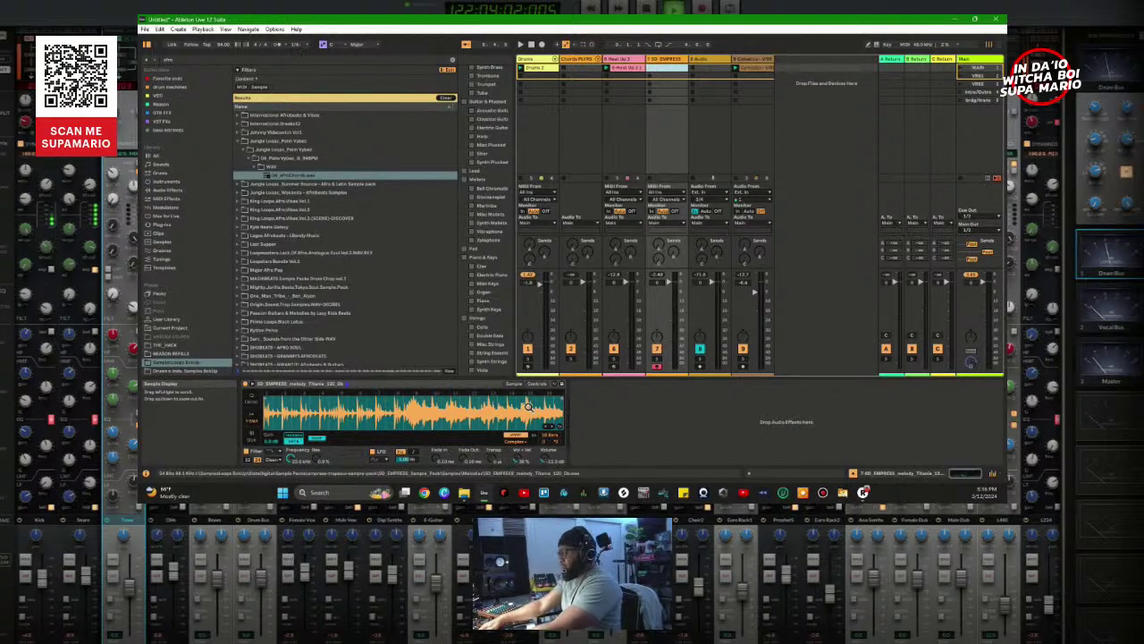
Step: Swap the EMPRESS melody in track 7's Simpler for the previous similar sample, AfroChords, and start playback
{"action": "right_click", "coordinate": [492, 419]}
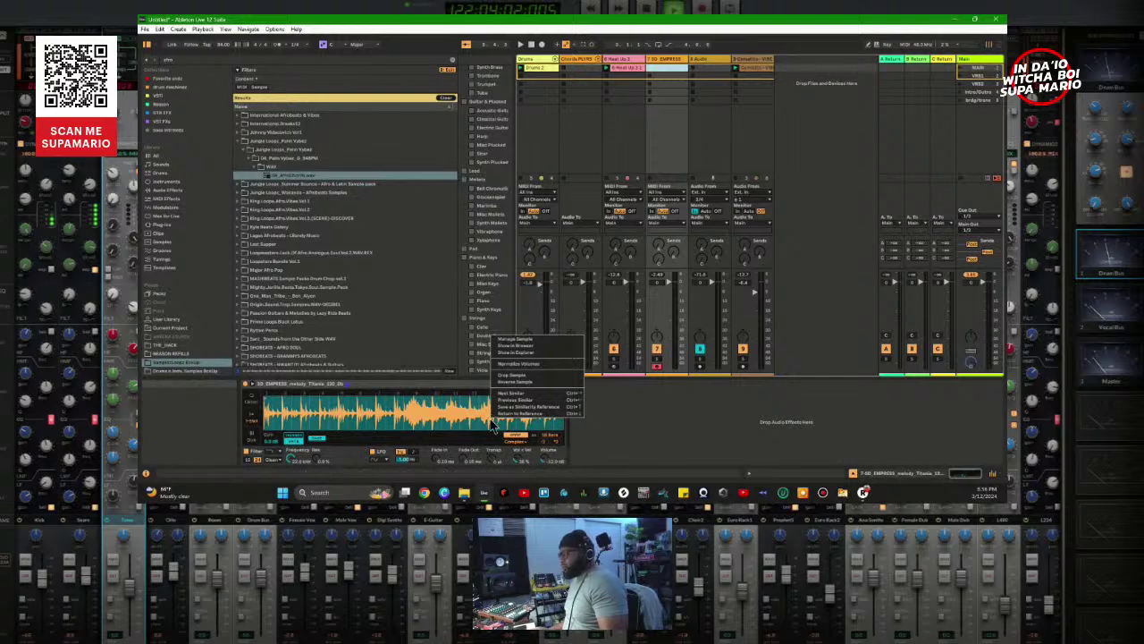
{"action": "left_click", "coordinate": [520, 400]}
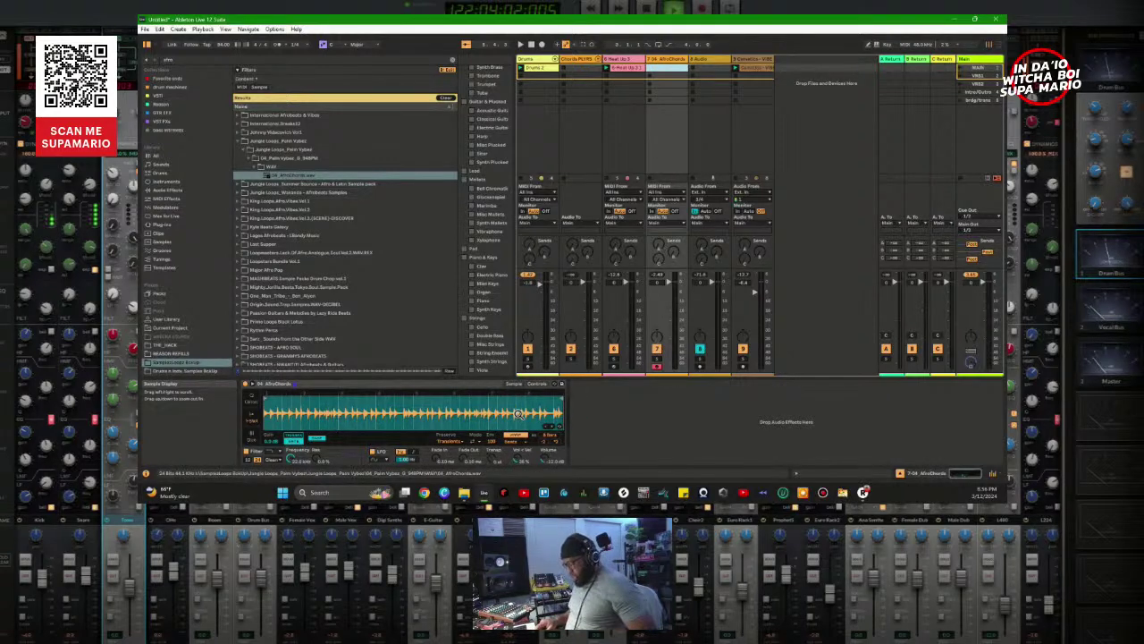
{"action": "key", "text": "space"}
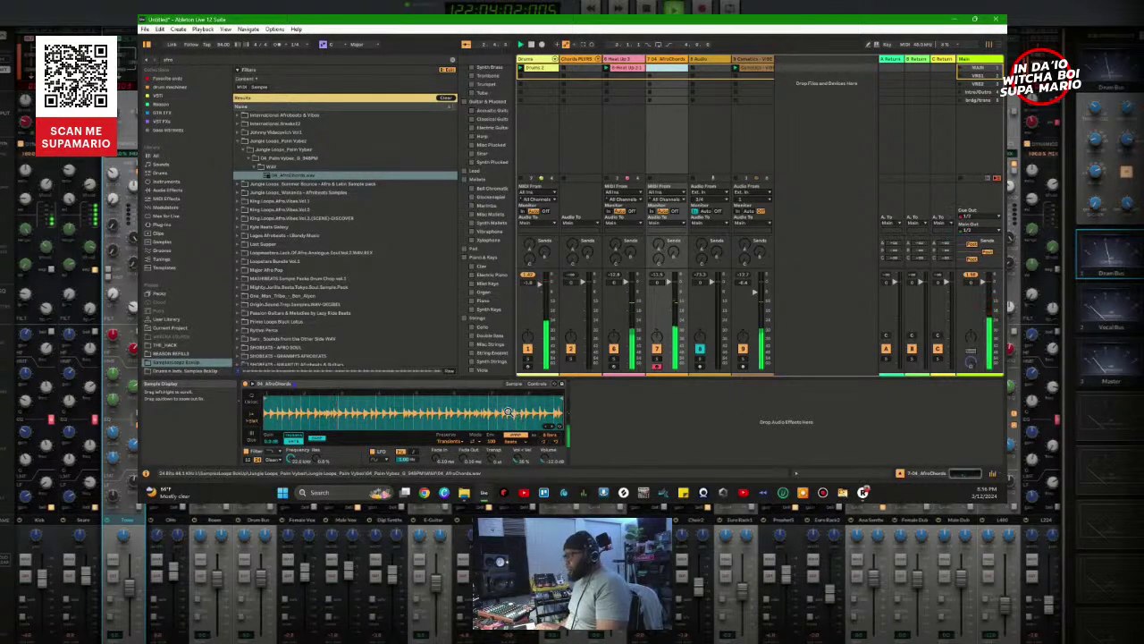
Step: Swap the AfroChords sample in the Simpler for the next similar one, the EMPRESS melody, during playback
{"action": "right_click", "coordinate": [423, 413]}
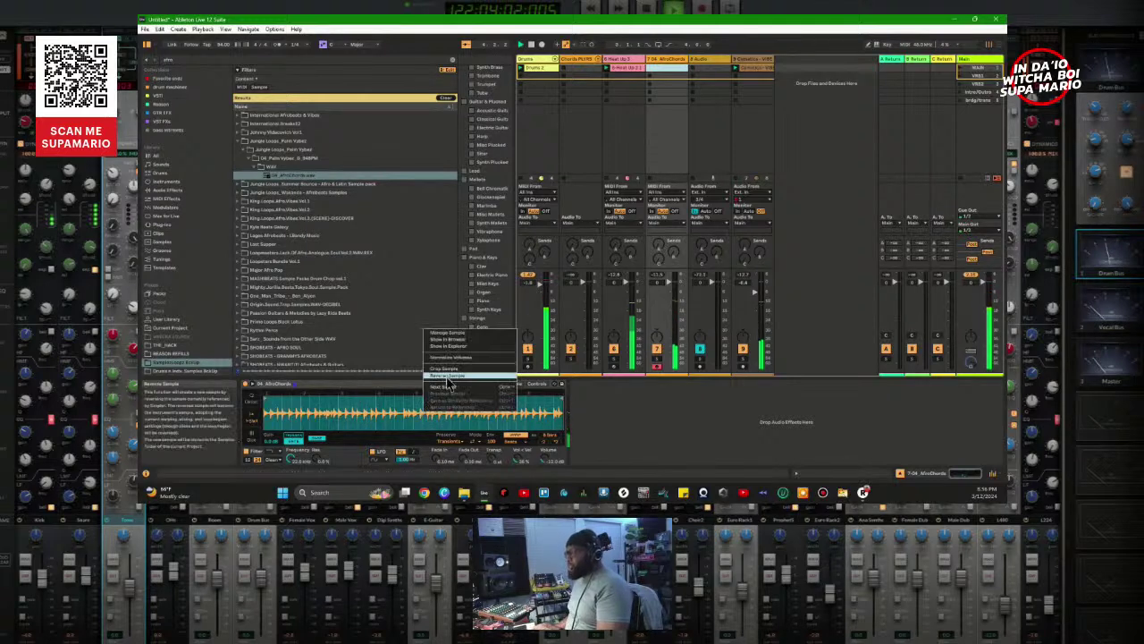
{"action": "left_click", "coordinate": [447, 389]}
{"action": "right_click", "coordinate": [443, 404]}
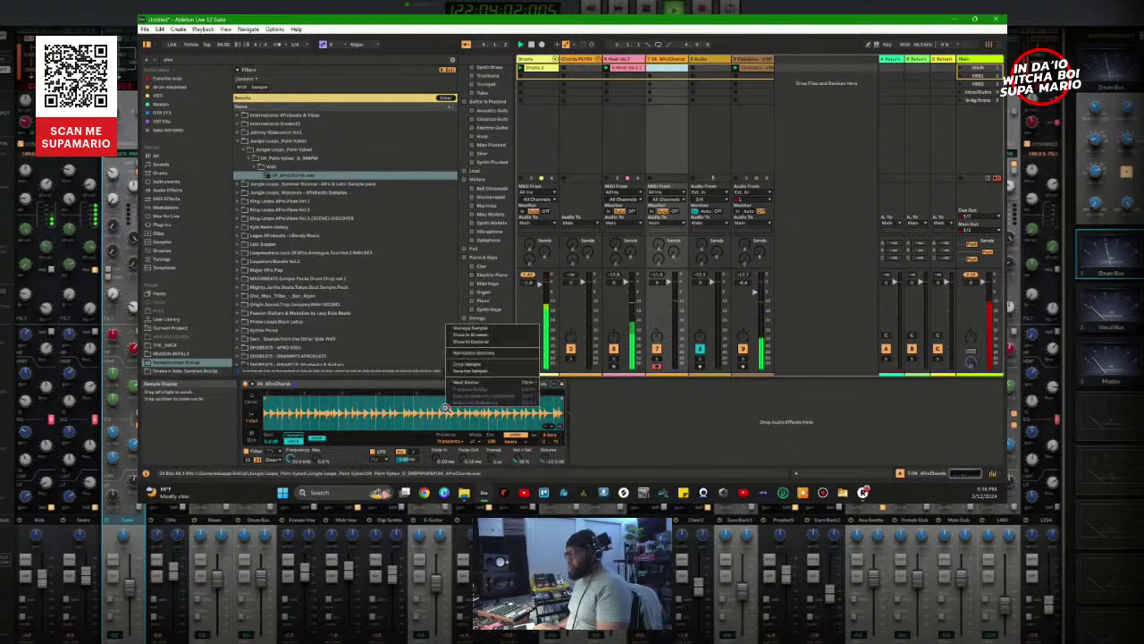
{"action": "left_click", "coordinate": [458, 377]}
{"action": "right_click", "coordinate": [458, 379]}
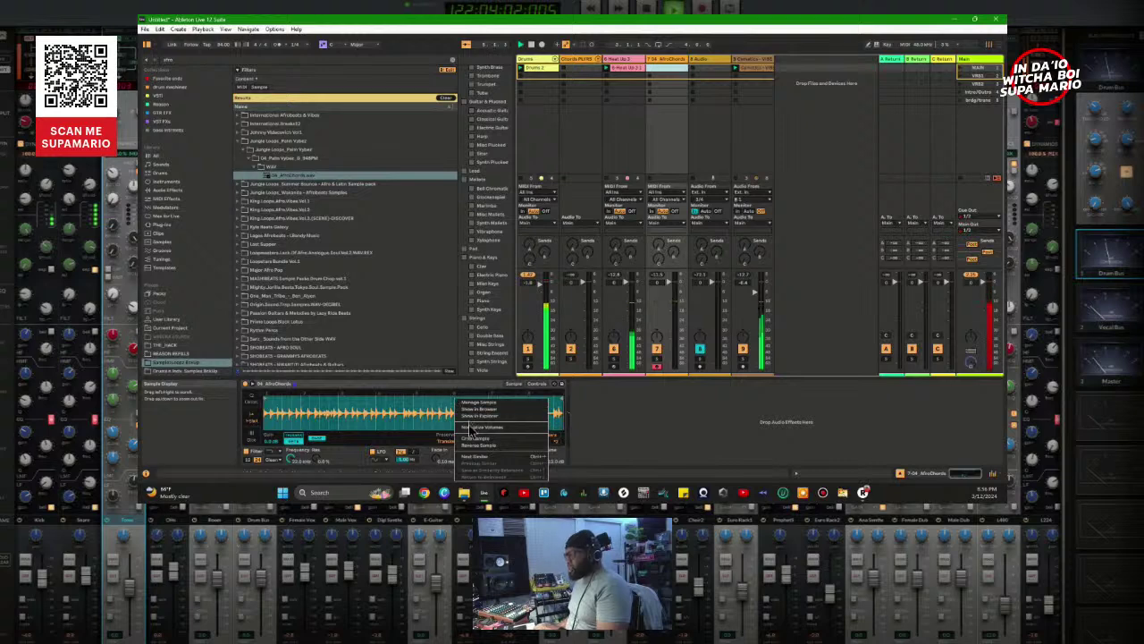
{"action": "left_click", "coordinate": [467, 460]}
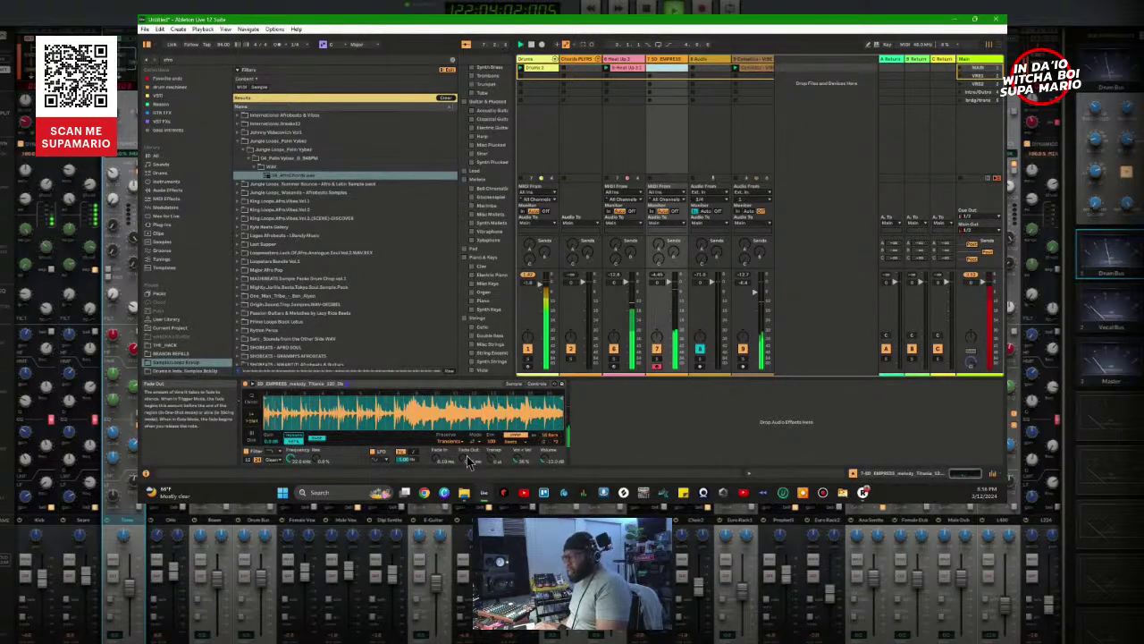
Step: Replace the EMPRESS melody with the next similar sample, the pluck loop, and set its warp mode to Complex
{"action": "right_click", "coordinate": [419, 412]}
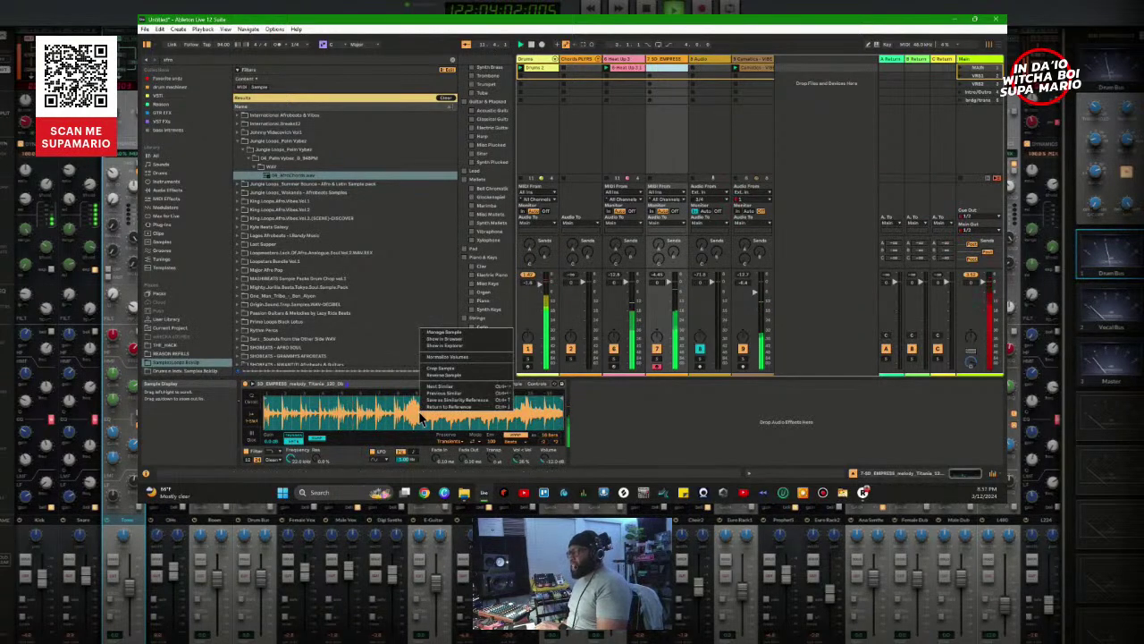
{"action": "left_click", "coordinate": [458, 388]}
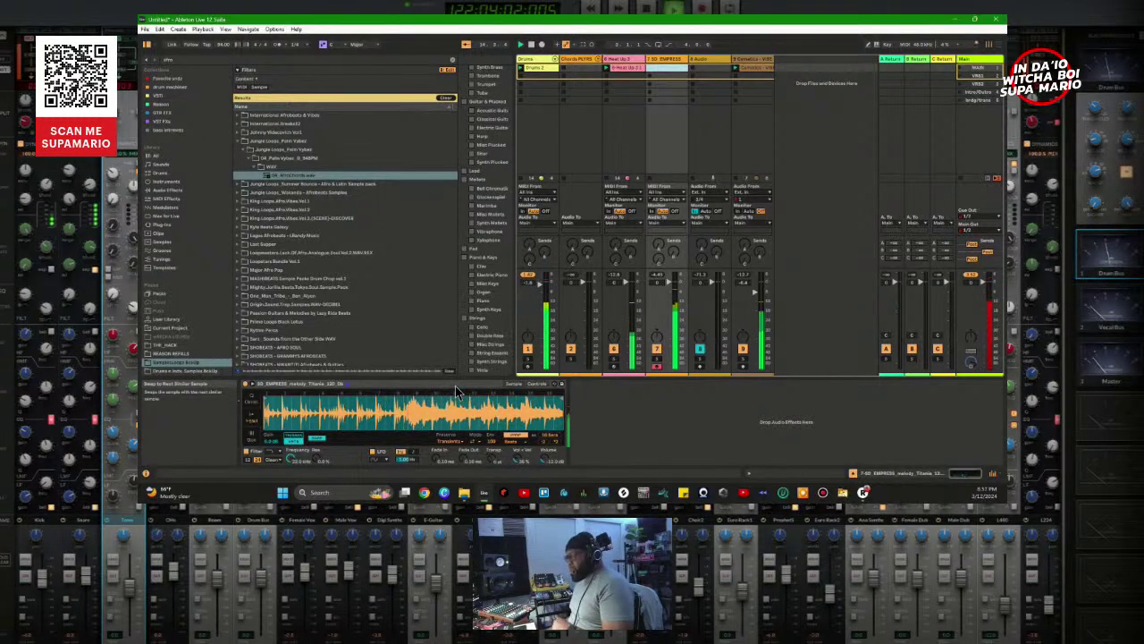
{"action": "left_click", "coordinate": [516, 447]}
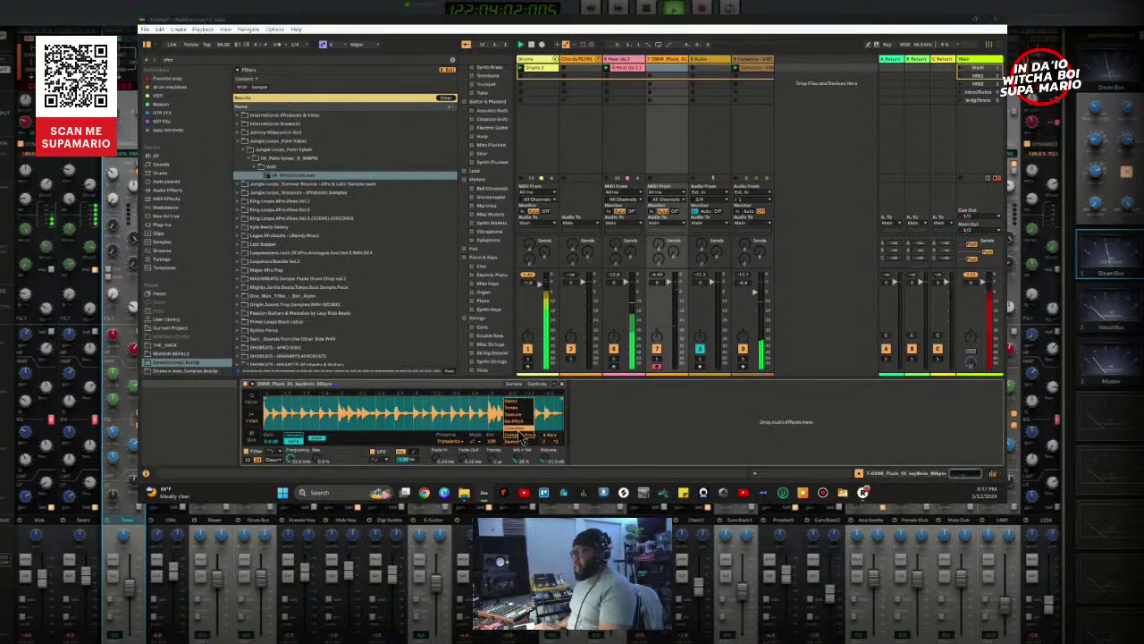
{"action": "left_click", "coordinate": [518, 431]}
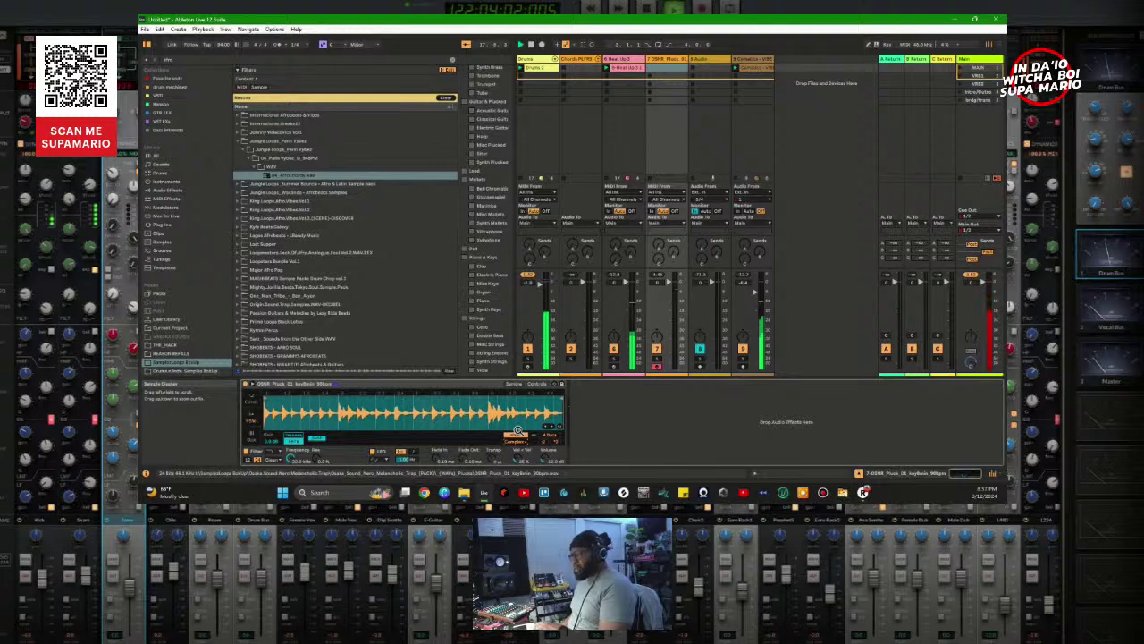
Step: Advance the Simpler through two more similar samples to the Mauritius Keys loop and set its warp mode to Complex
{"action": "right_click", "coordinate": [450, 426]}
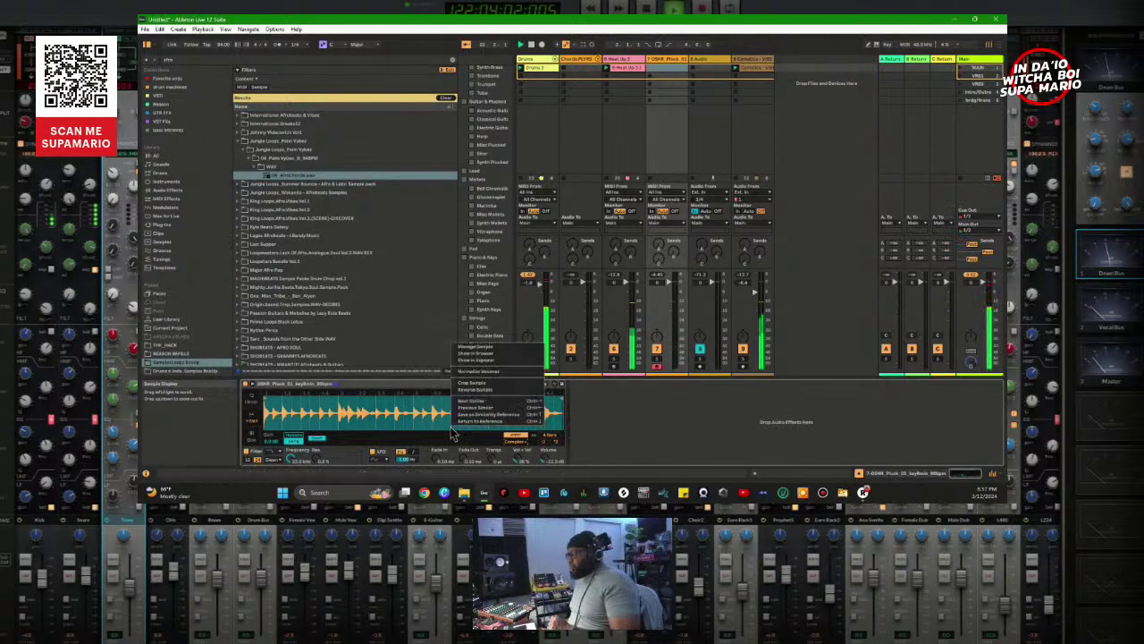
{"action": "left_click", "coordinate": [488, 404]}
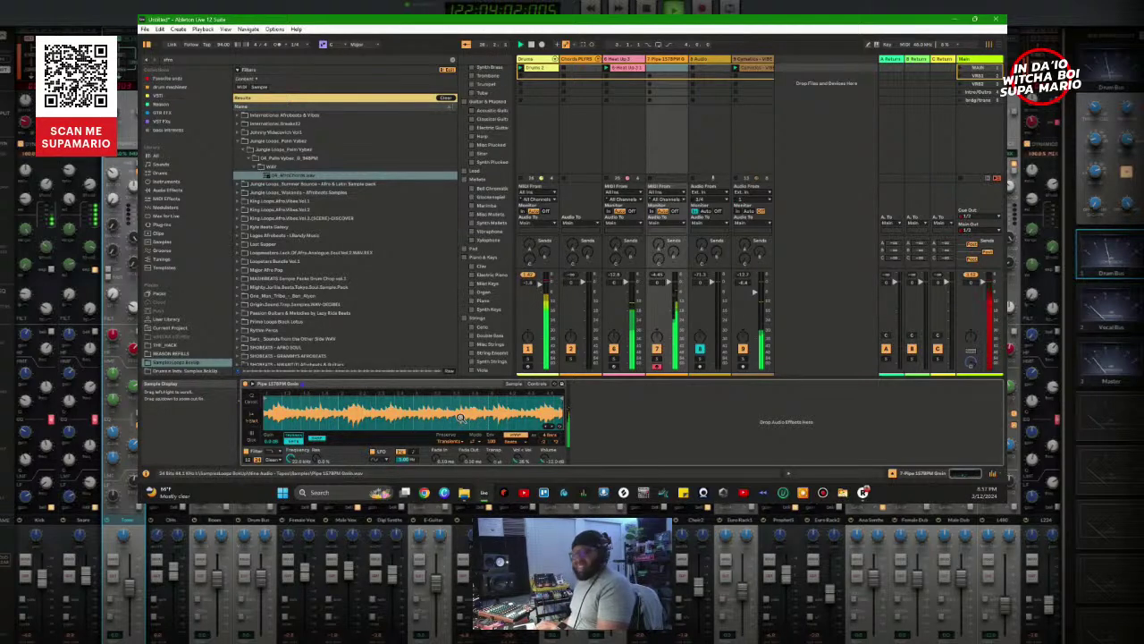
{"action": "right_click", "coordinate": [460, 417]}
{"action": "left_click", "coordinate": [480, 390]}
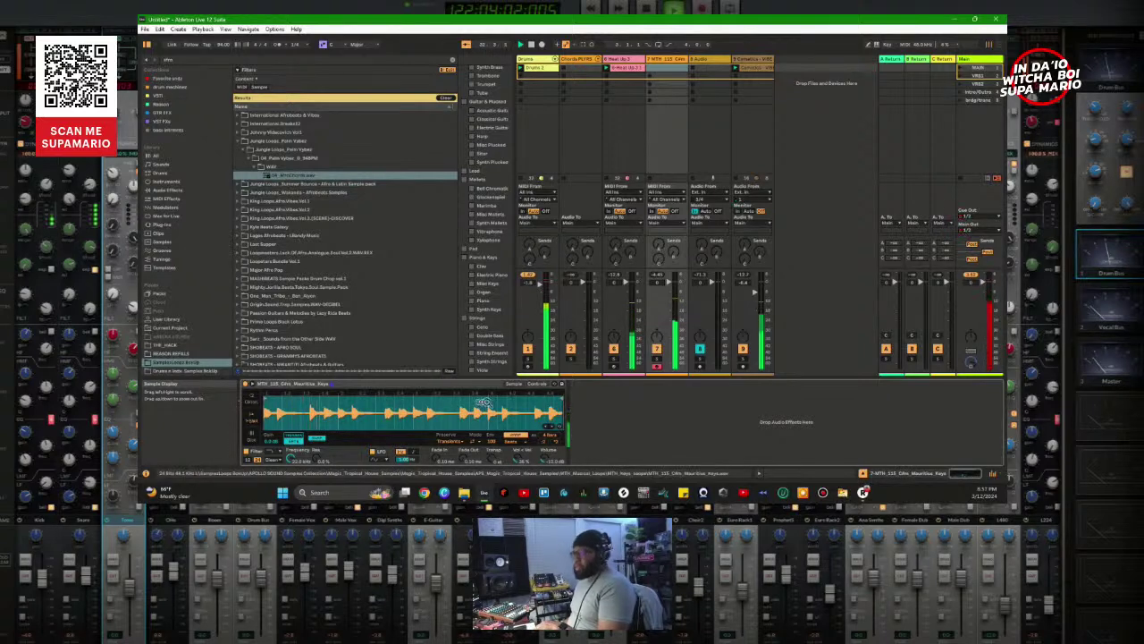
{"action": "left_click", "coordinate": [513, 442]}
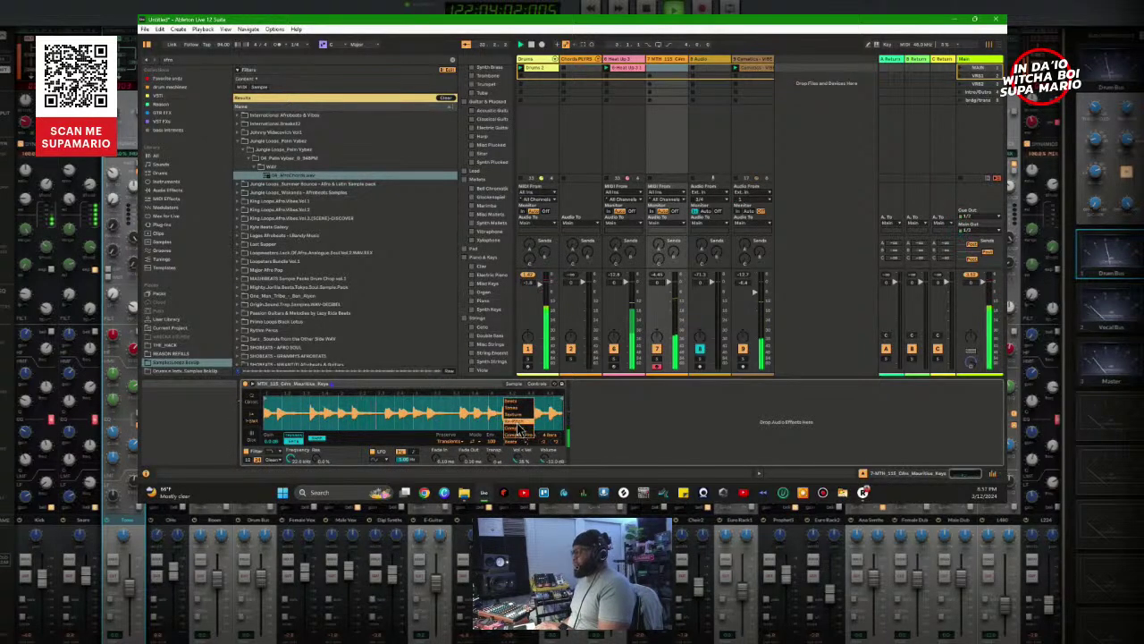
{"action": "left_click", "coordinate": [516, 427]}
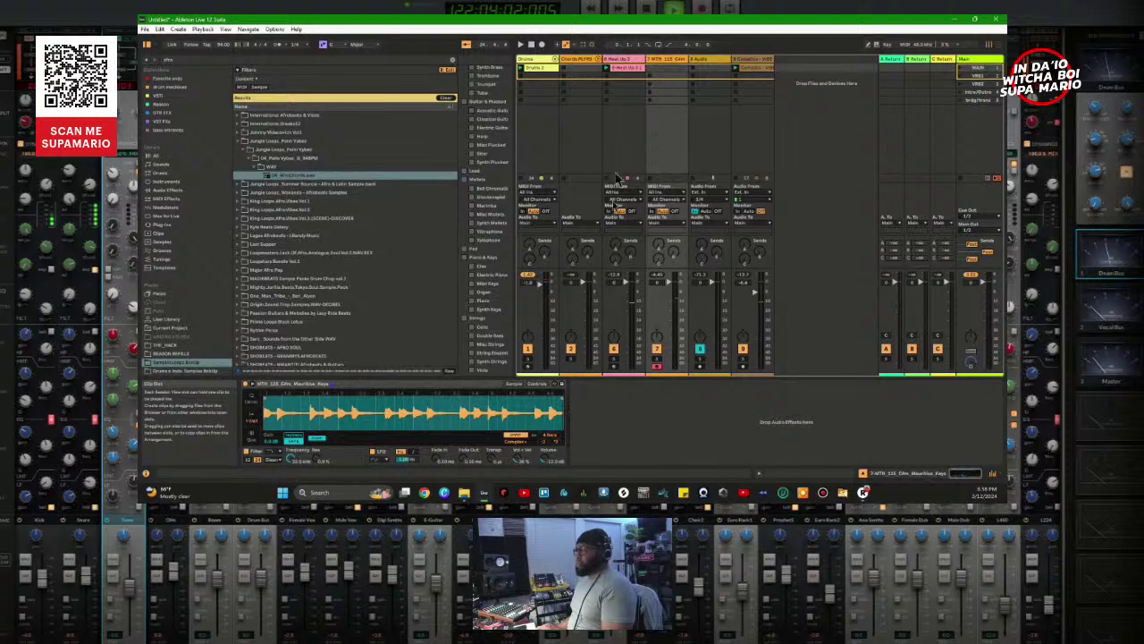
Step: Cut the empty clip from track 7's first slot and record the Mauritius Keys Simpler into the second slot
{"action": "right_click", "coordinate": [660, 76]}
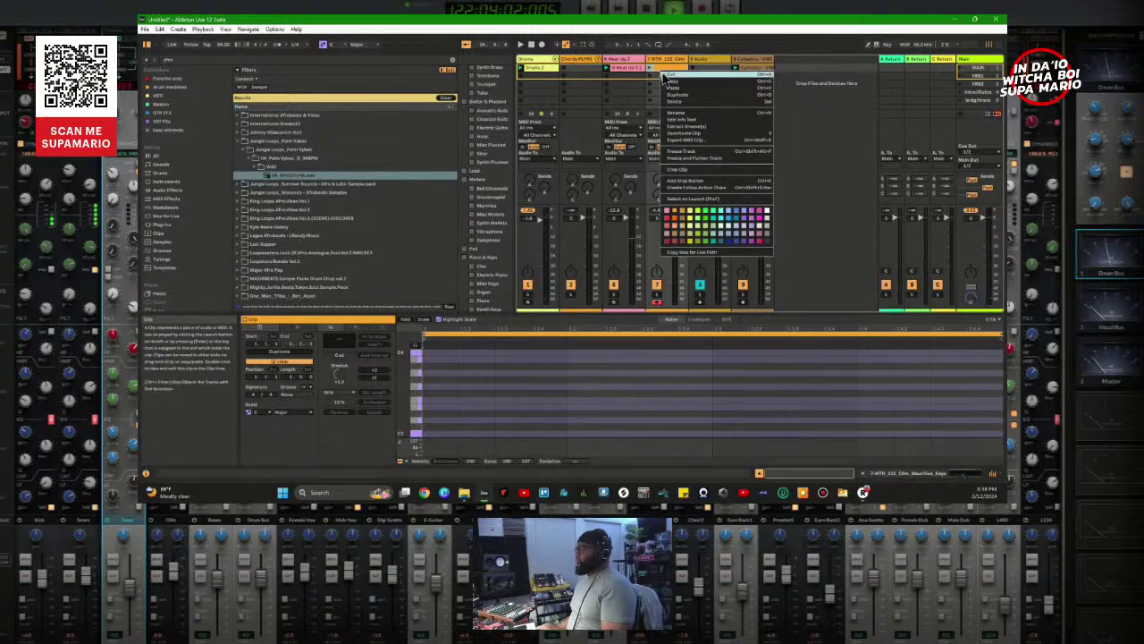
{"action": "left_click", "coordinate": [668, 74]}
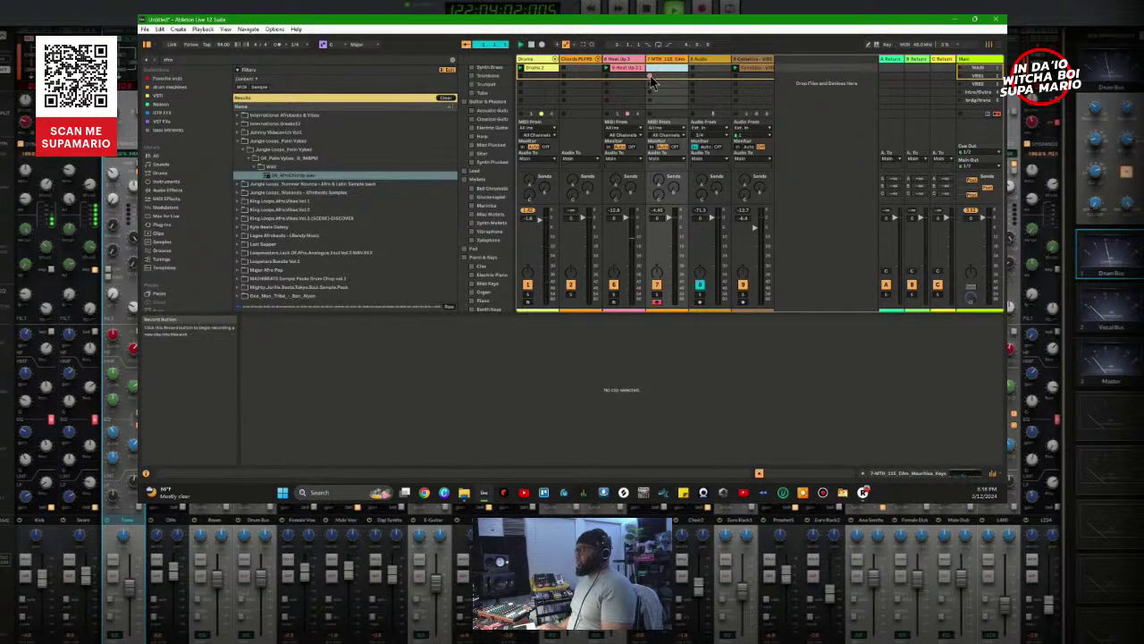
{"action": "left_click", "coordinate": [651, 80]}
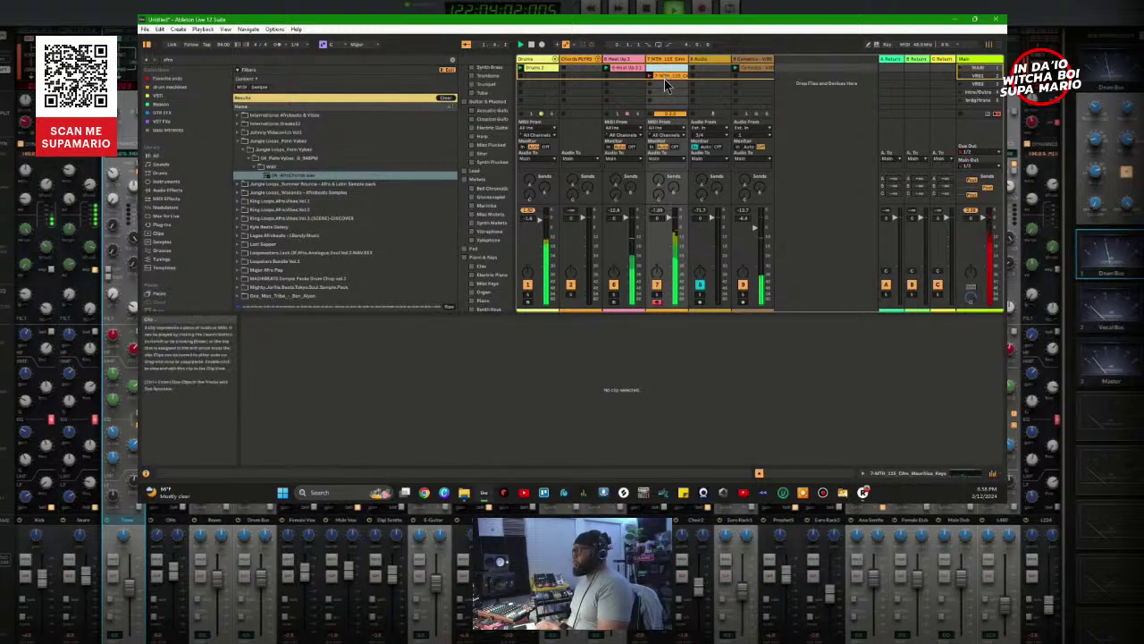
{"action": "left_click", "coordinate": [666, 79]}
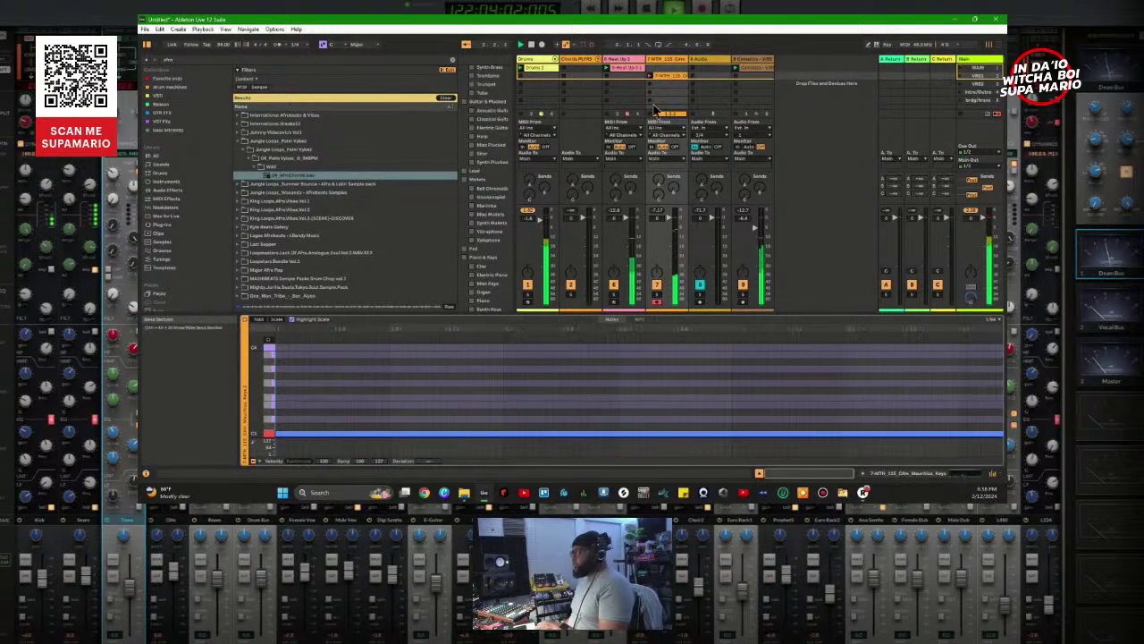
Step: Show track 7's Simpler, move the recorded Mauritius Keys clip up to the first slot and start playback
{"action": "double_click", "coordinate": [673, 59]}
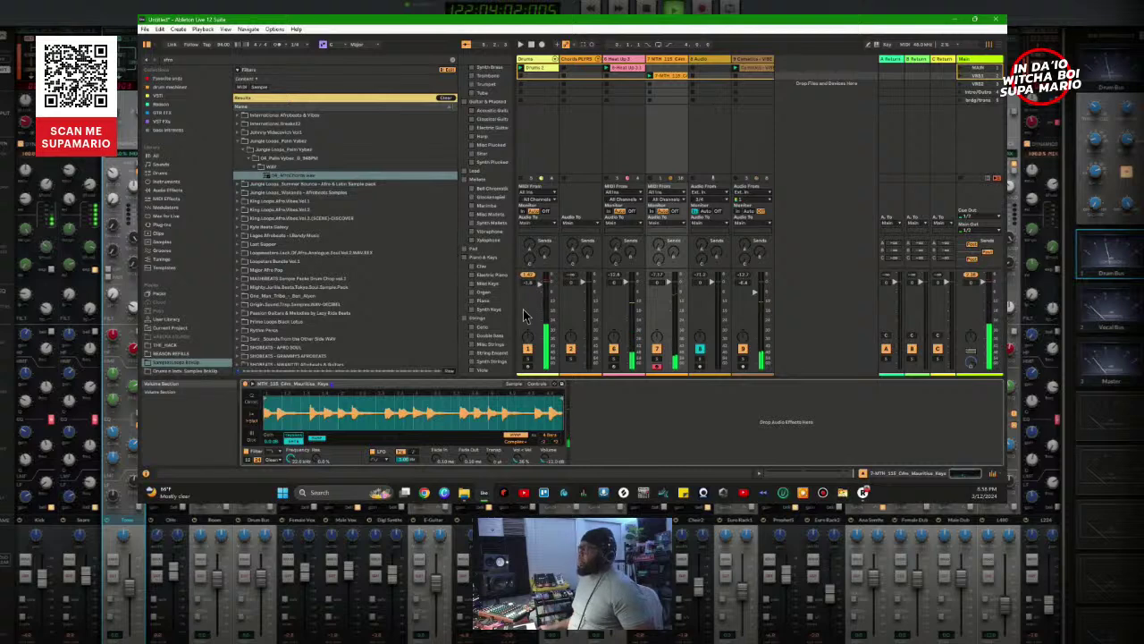
{"action": "left_click_drag", "start_coordinate": [657, 79], "coordinate": [661, 74]}
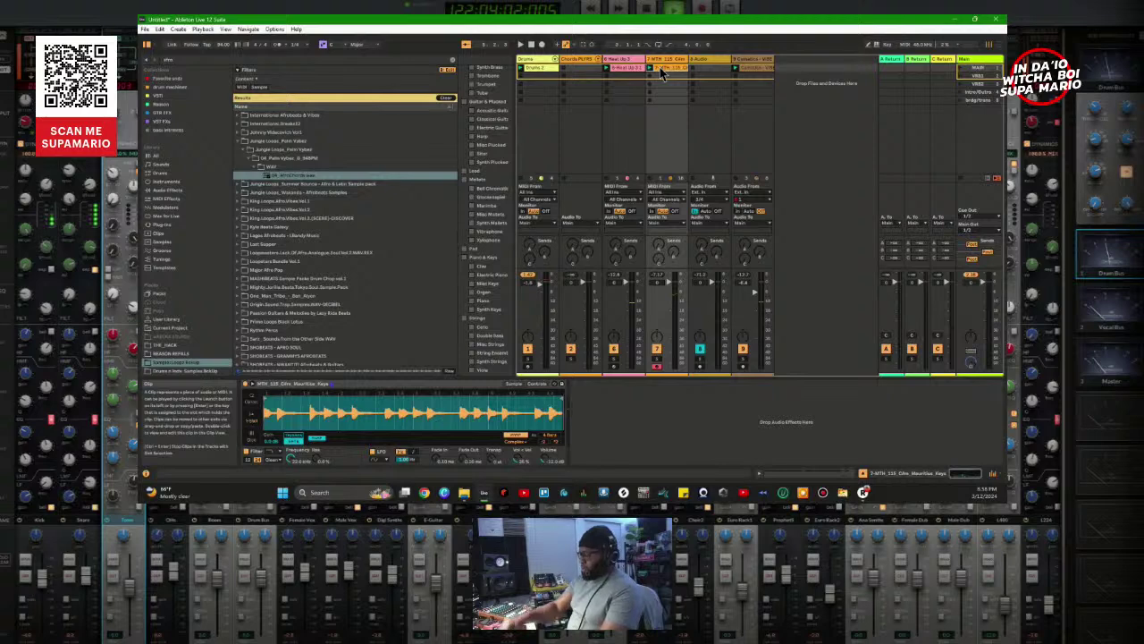
{"action": "key", "text": "space"}
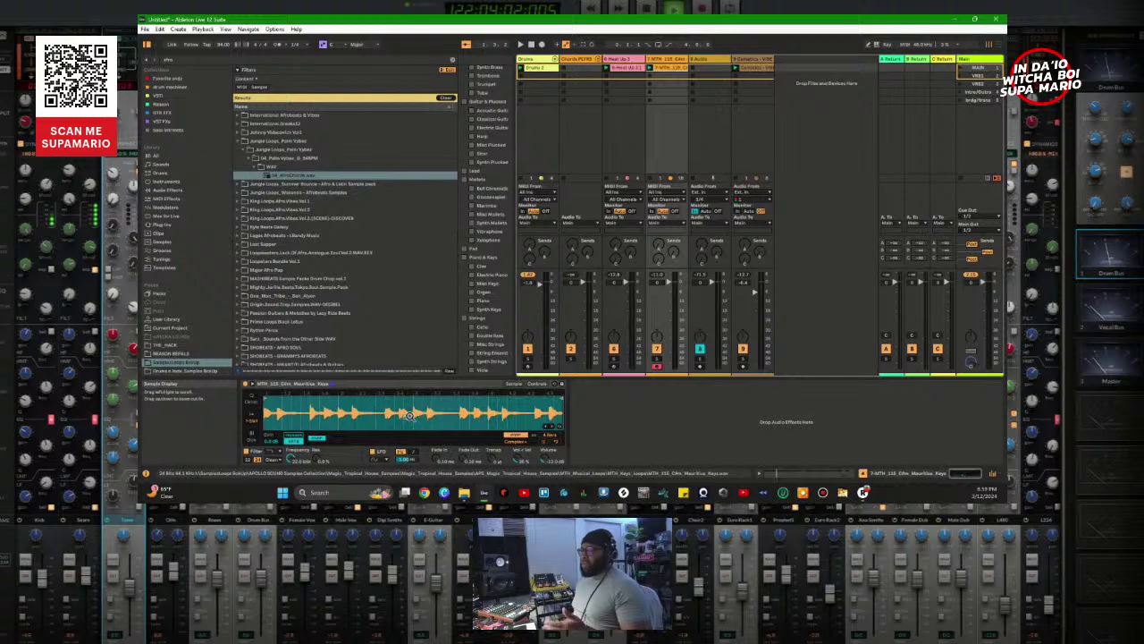
Step: Return the Simpler to its AfroChords reference sample and audition the next similar samples in turn up to Mauritius Keys
{"action": "right_click", "coordinate": [403, 412]}
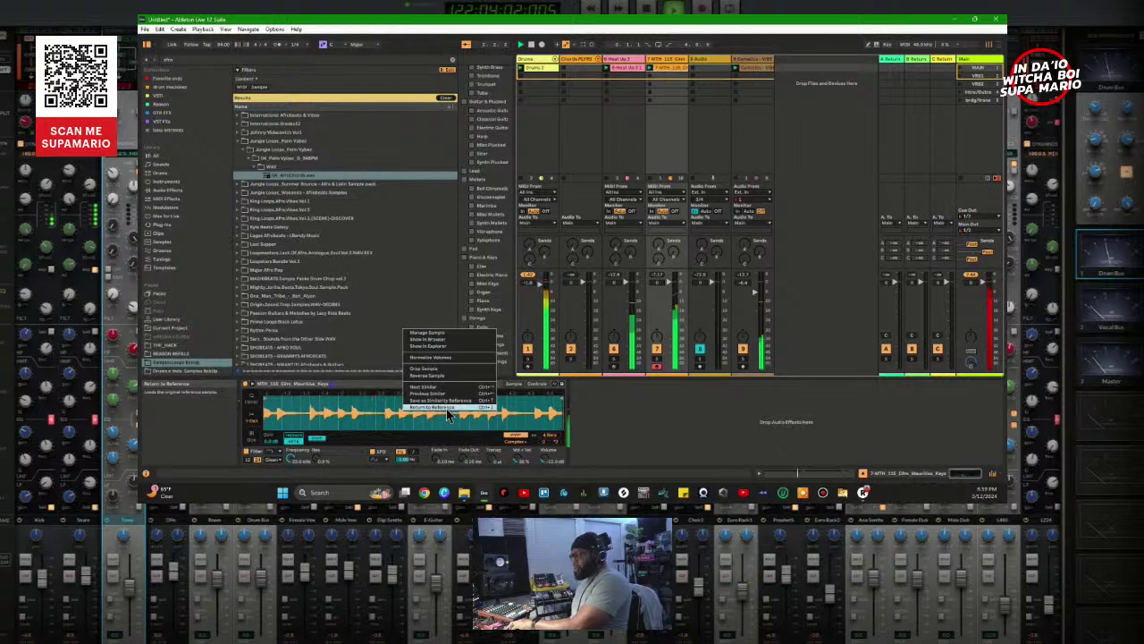
{"action": "left_click", "coordinate": [447, 409]}
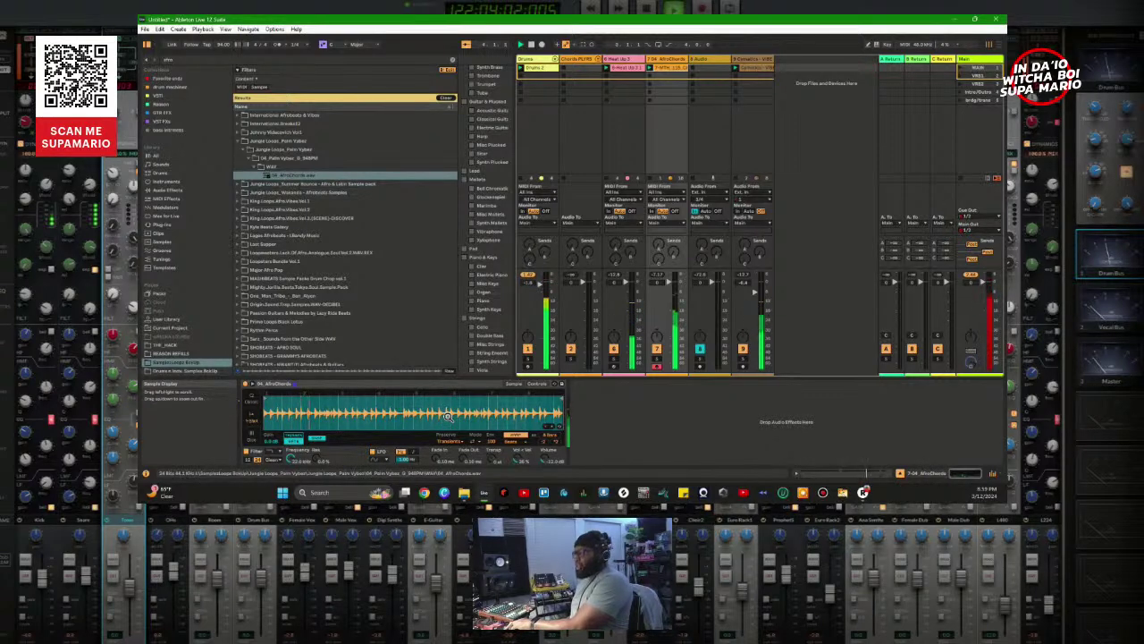
{"action": "right_click", "coordinate": [447, 416]}
{"action": "left_click", "coordinate": [462, 396]}
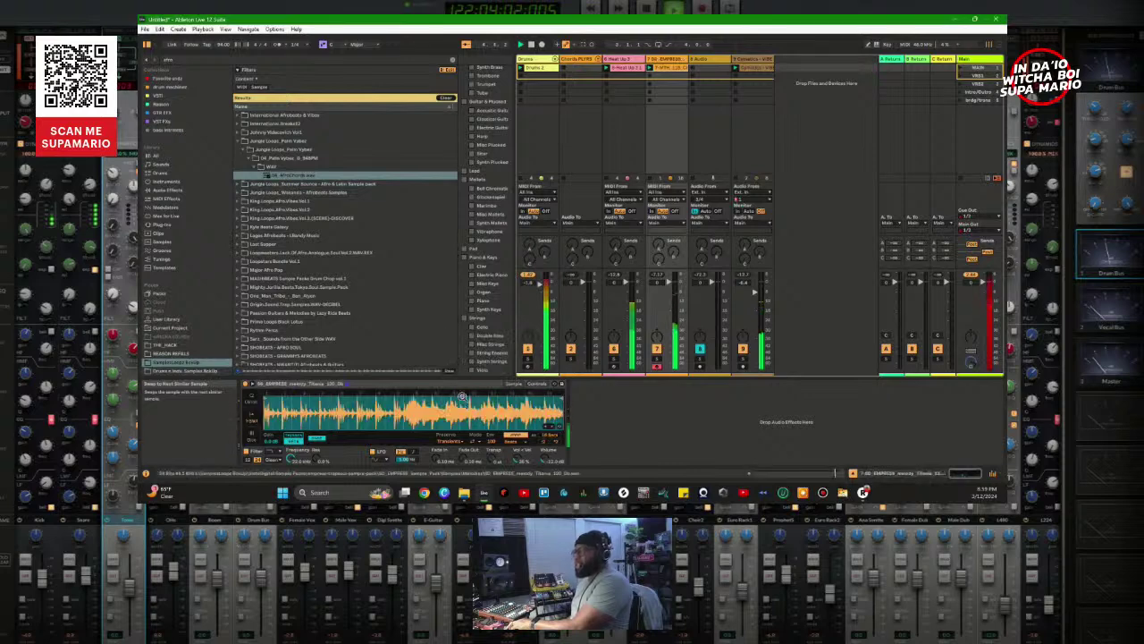
{"action": "right_click", "coordinate": [462, 396]}
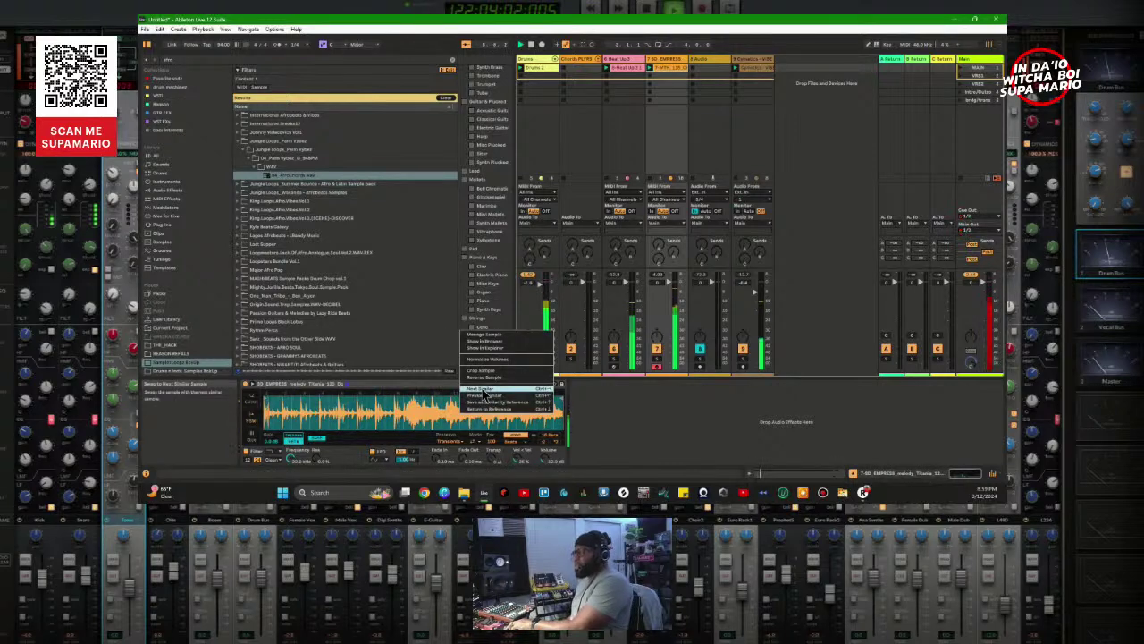
{"action": "left_click", "coordinate": [482, 390]}
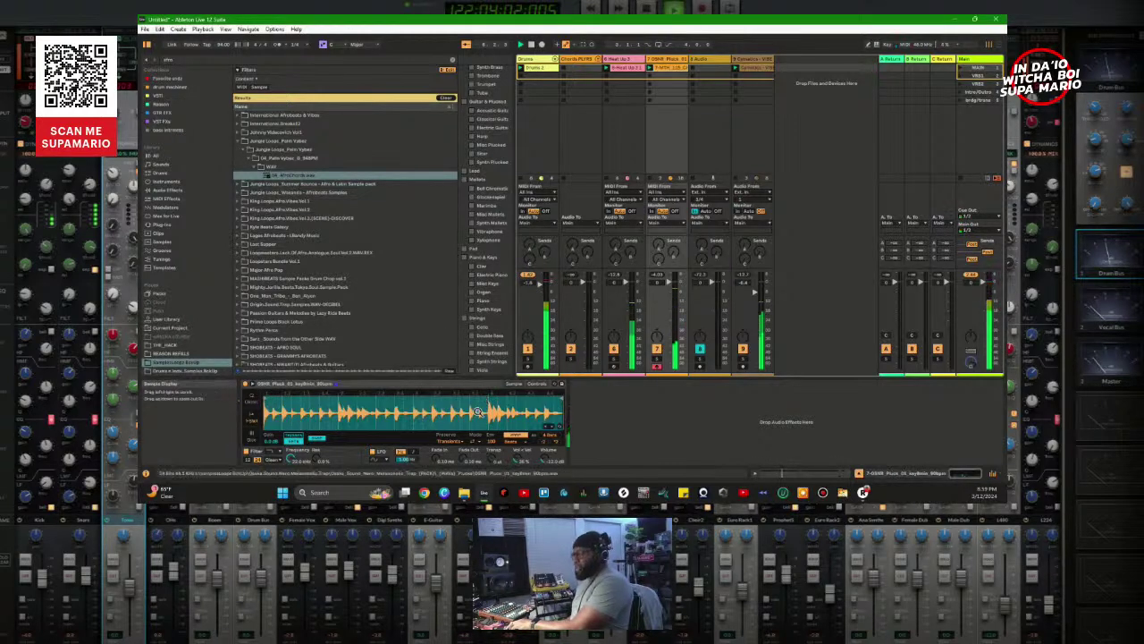
{"action": "right_click", "coordinate": [478, 412]}
{"action": "left_click", "coordinate": [488, 398]}
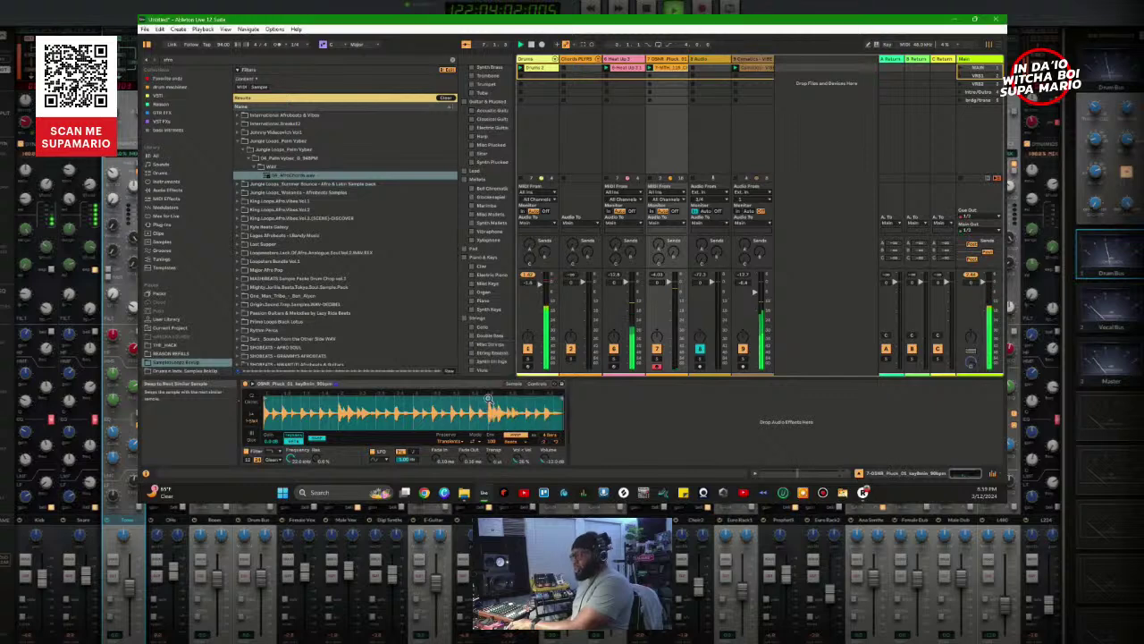
{"action": "right_click", "coordinate": [488, 411]}
{"action": "left_click", "coordinate": [502, 388]}
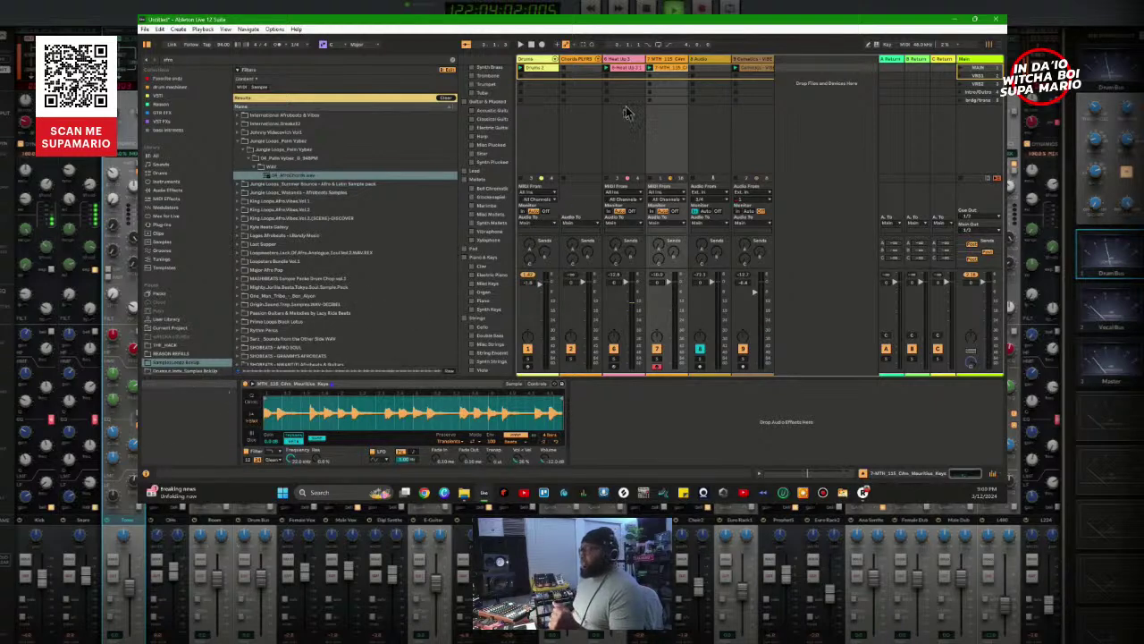
Step: Switch back and forth between Session View and Arrangement View, ending in the arrangement
{"action": "key", "text": "Tab"}
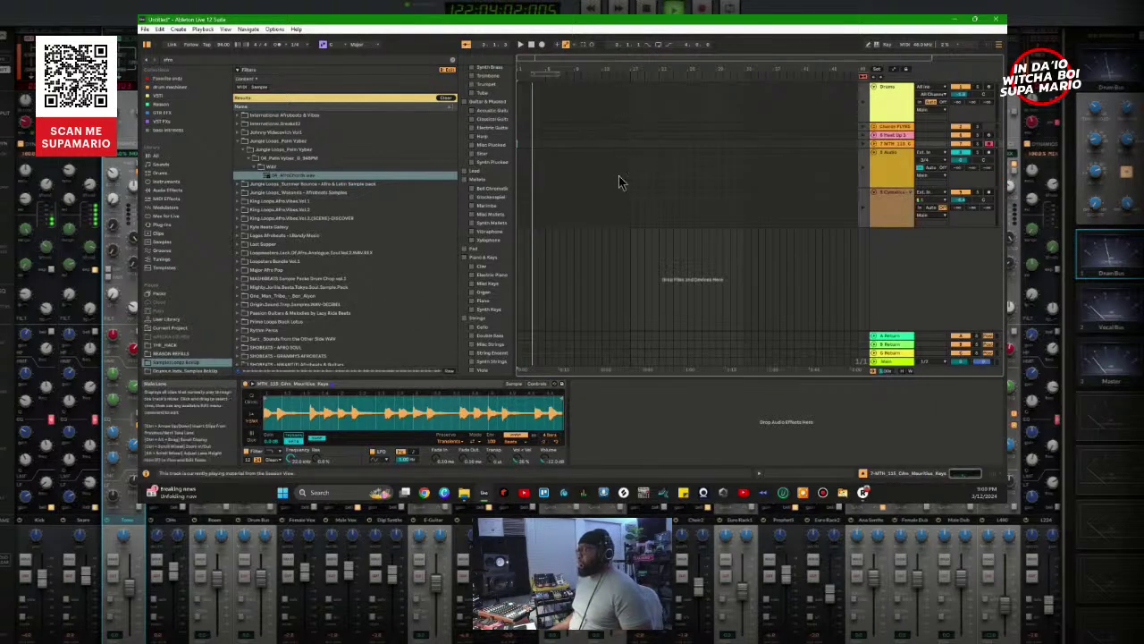
{"action": "key", "text": "Tab"}
{"action": "key", "text": "Tab"}
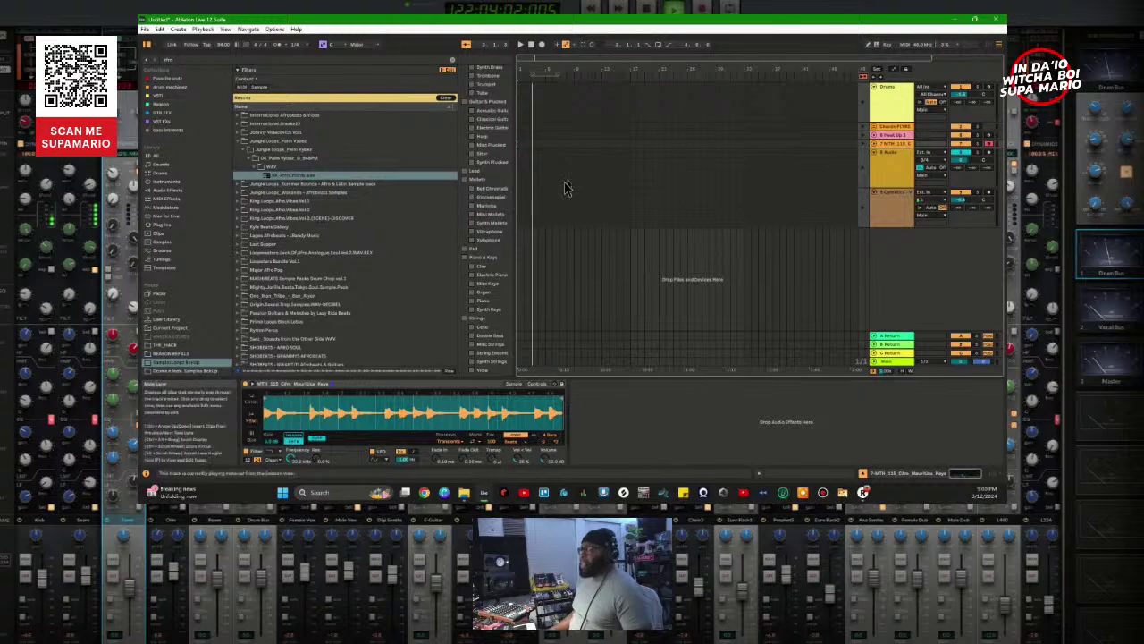
{"action": "key", "text": "Tab"}
{"action": "key", "text": "Tab"}
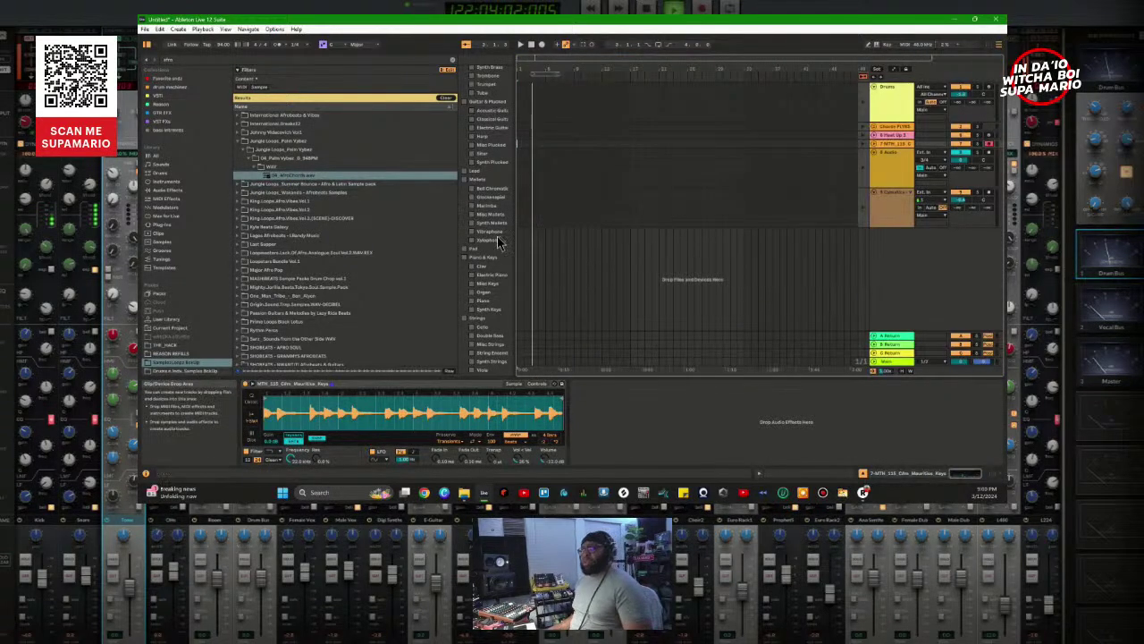
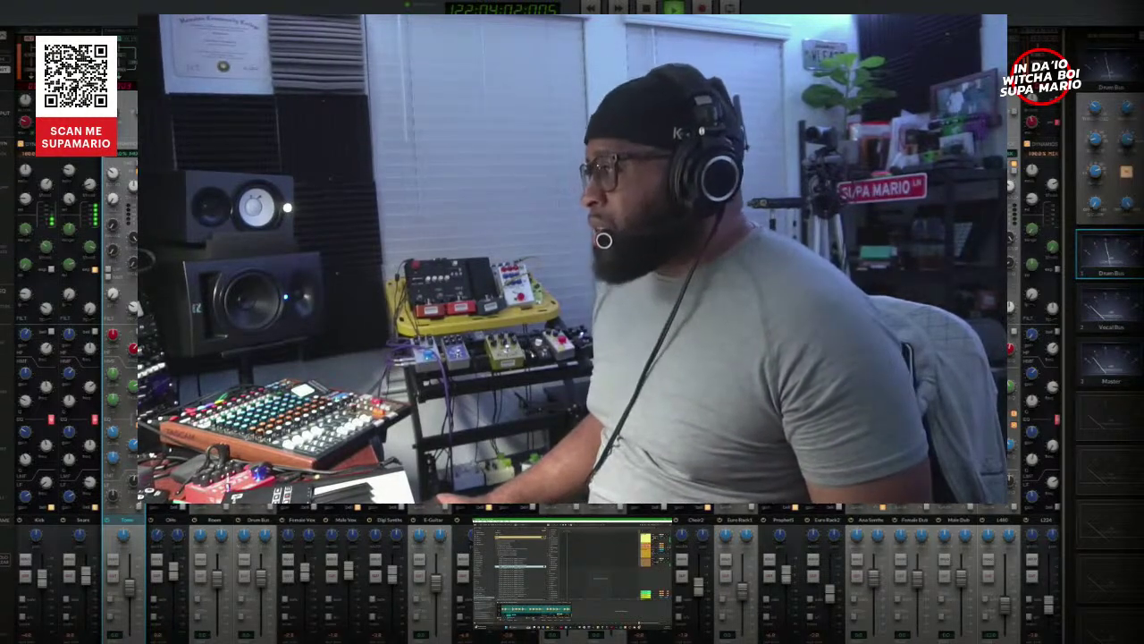
{"action": "key", "text": "F3"}
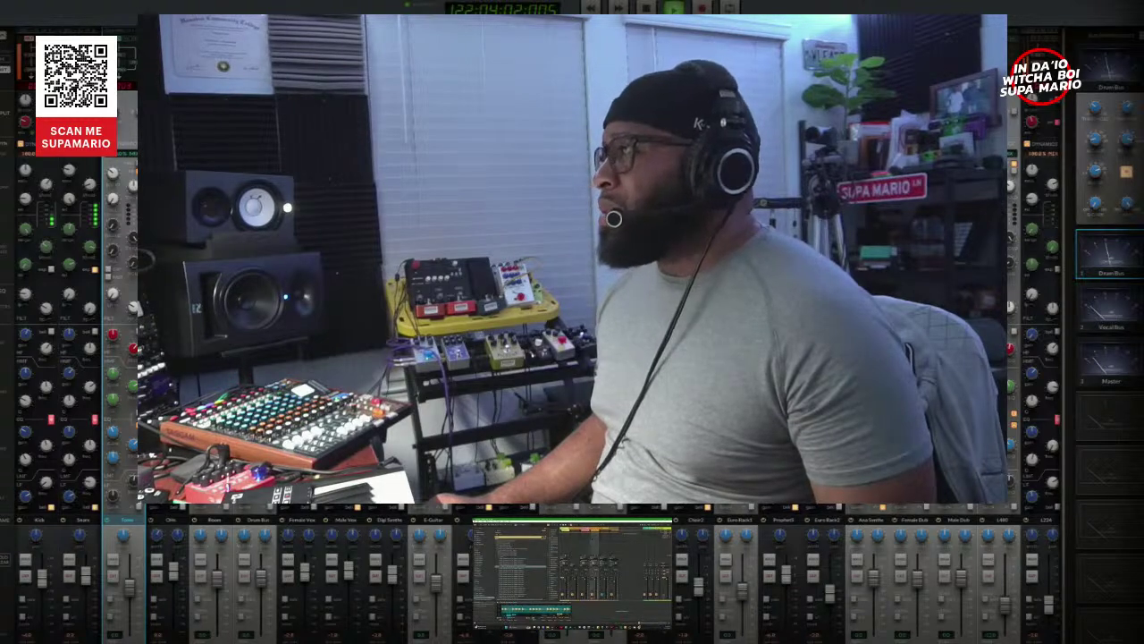
Step: Set the arrangement loop over the first four bars and switch looping on
{"action": "key", "text": "shift+Tab"}
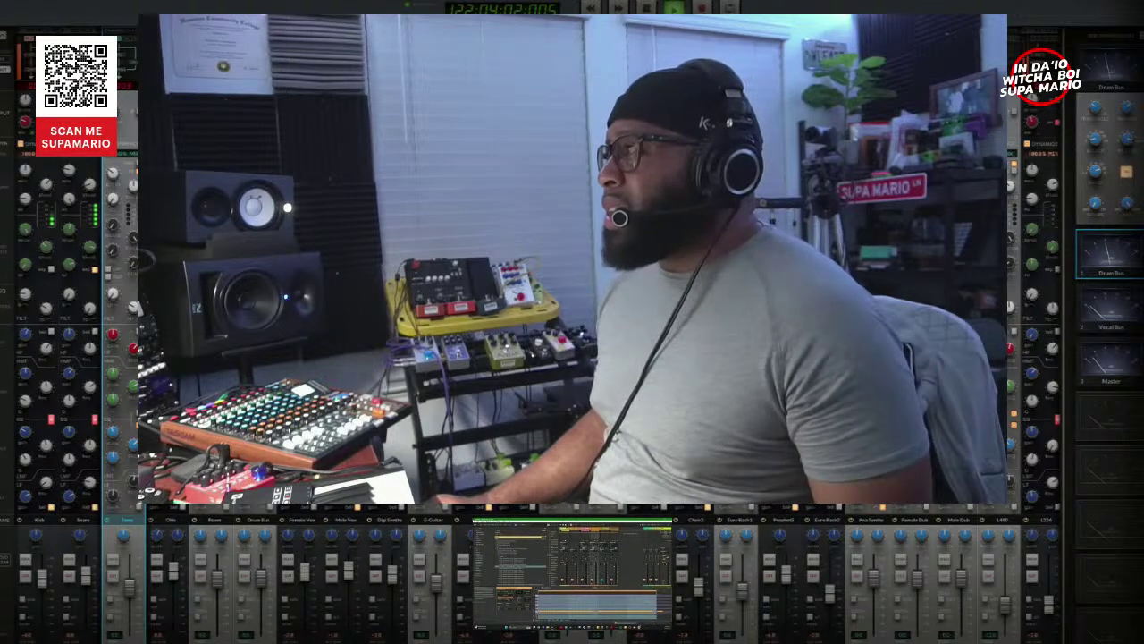
{"action": "key", "text": "Tab"}
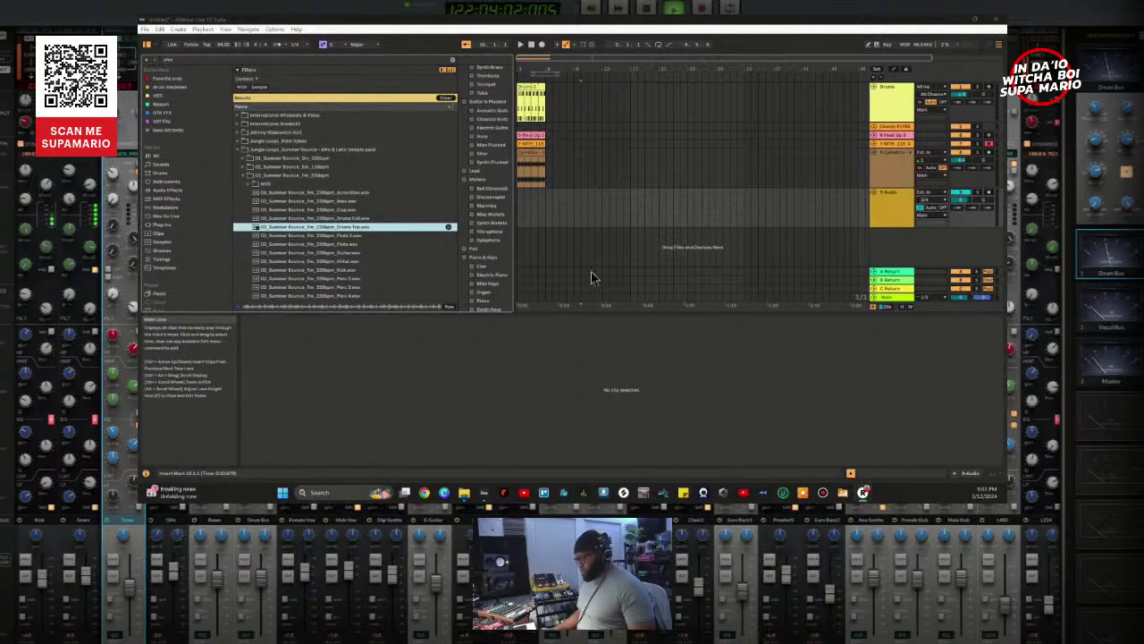
{"action": "left_click", "coordinate": [541, 76]}
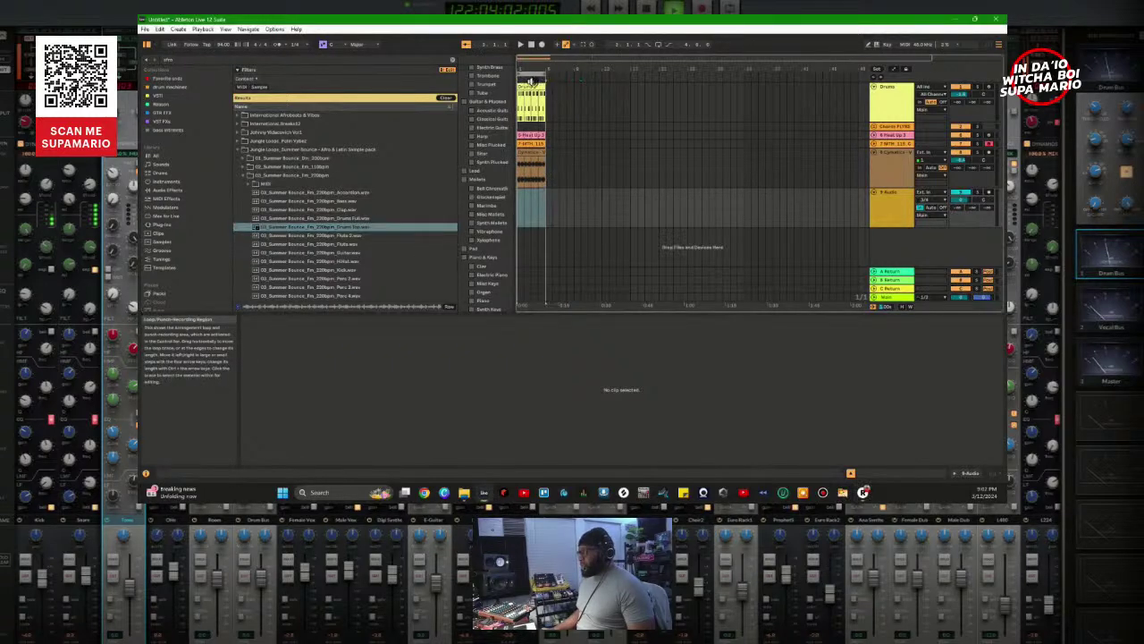
{"action": "left_click", "coordinate": [659, 45]}
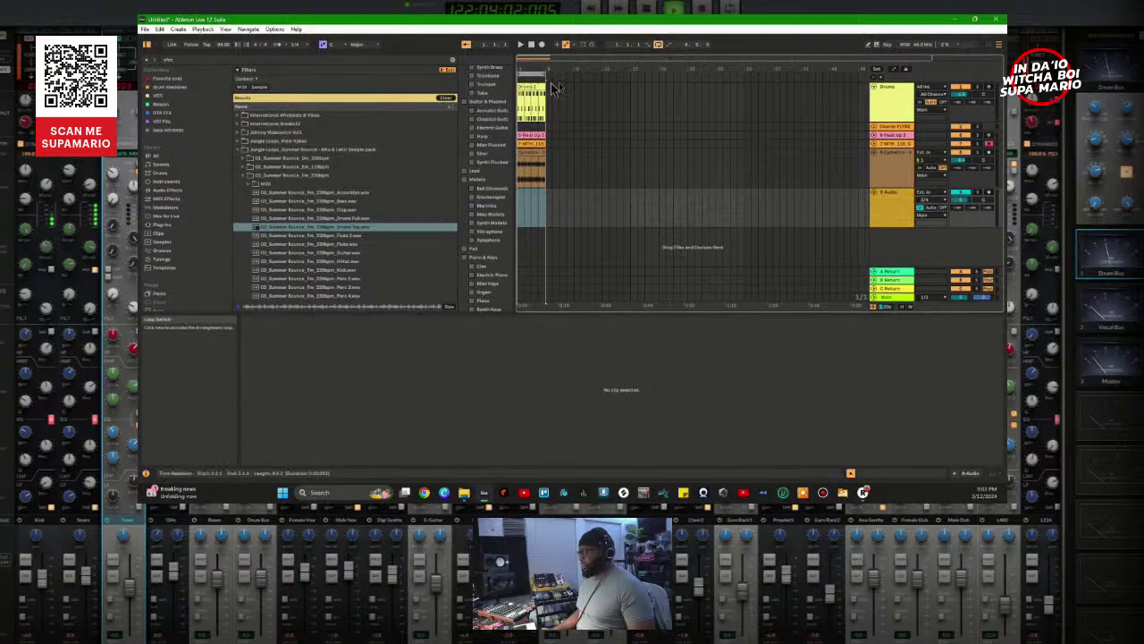
Step: Place the Summer Bounce Drums Top sample at the start of track 9 and duplicate the other tracks' four-bar clips to fill eight bars
{"action": "mouse_move", "coordinate": [375, 227]}
{"action": "left_mouse_down"}
{"action": "mouse_move", "coordinate": [533, 218]}
{"action": "mouse_move", "coordinate": [524, 207]}
{"action": "left_mouse_up"}
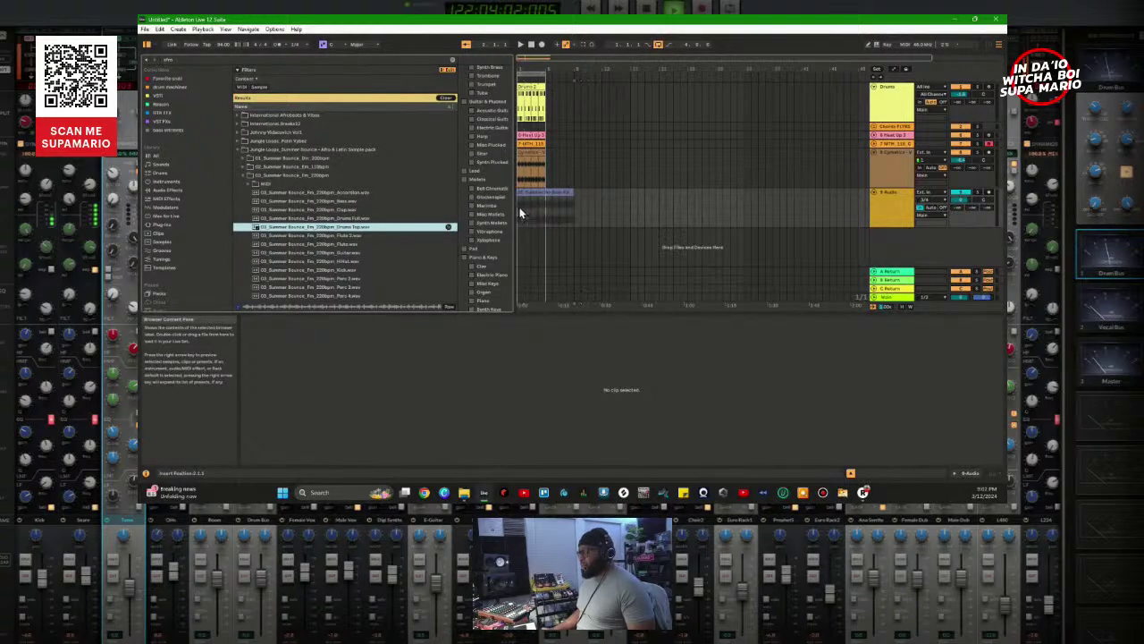
{"action": "left_click", "coordinate": [547, 174]}
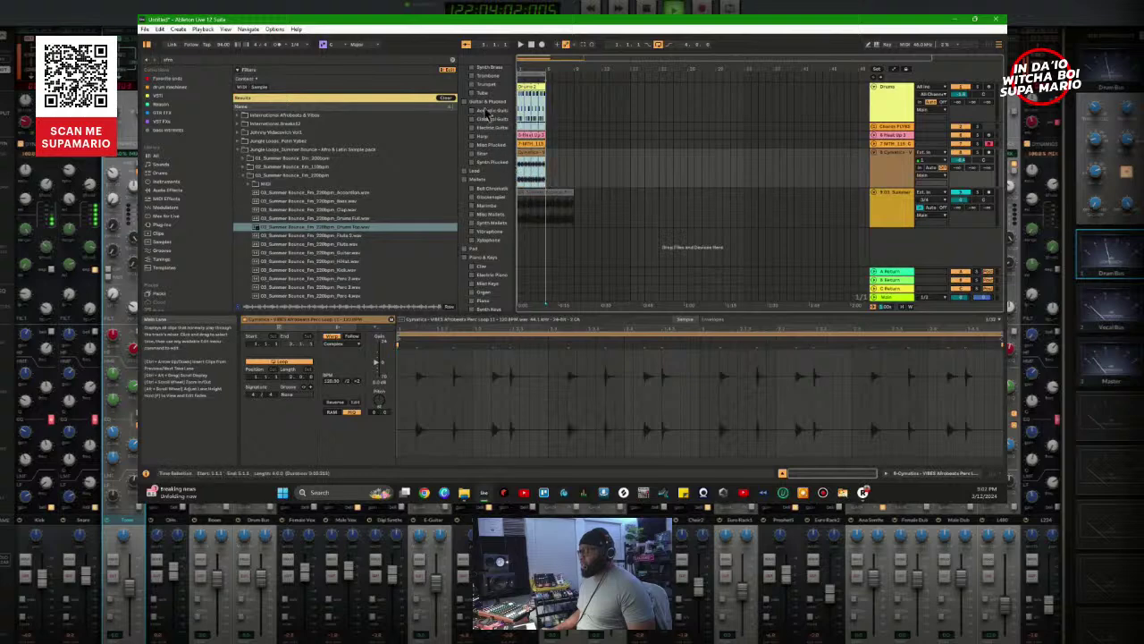
{"action": "key", "text": "ctrl+a"}
{"action": "key", "text": "ctrl+d"}
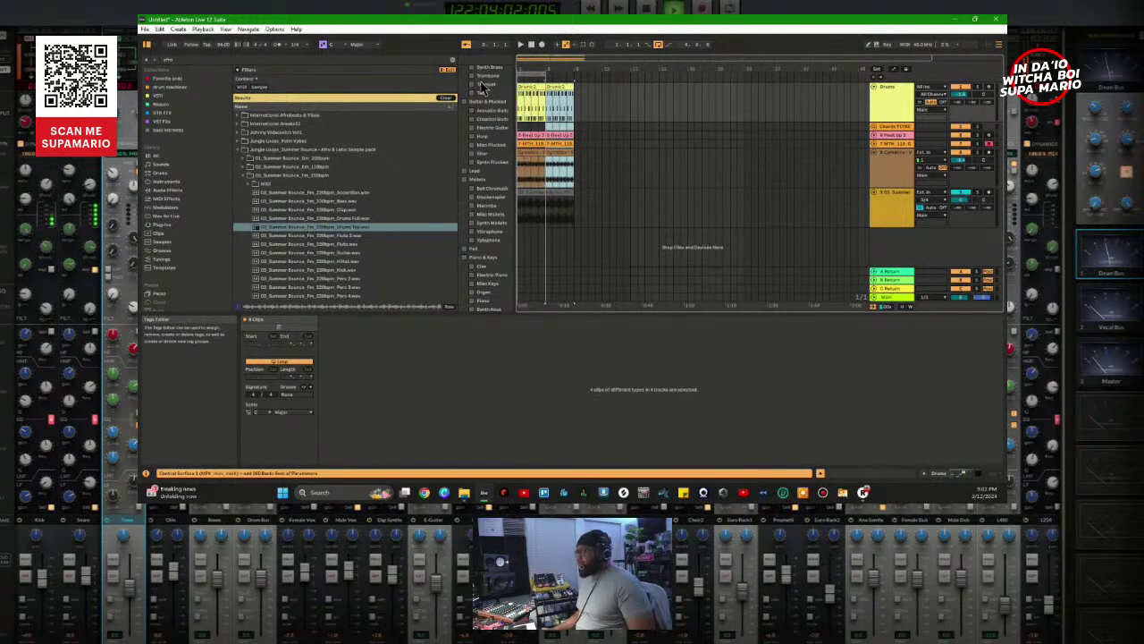
Step: Play the arrangement with the Drums Top clip and lower the volume of track 9
{"action": "left_click", "coordinate": [594, 206]}
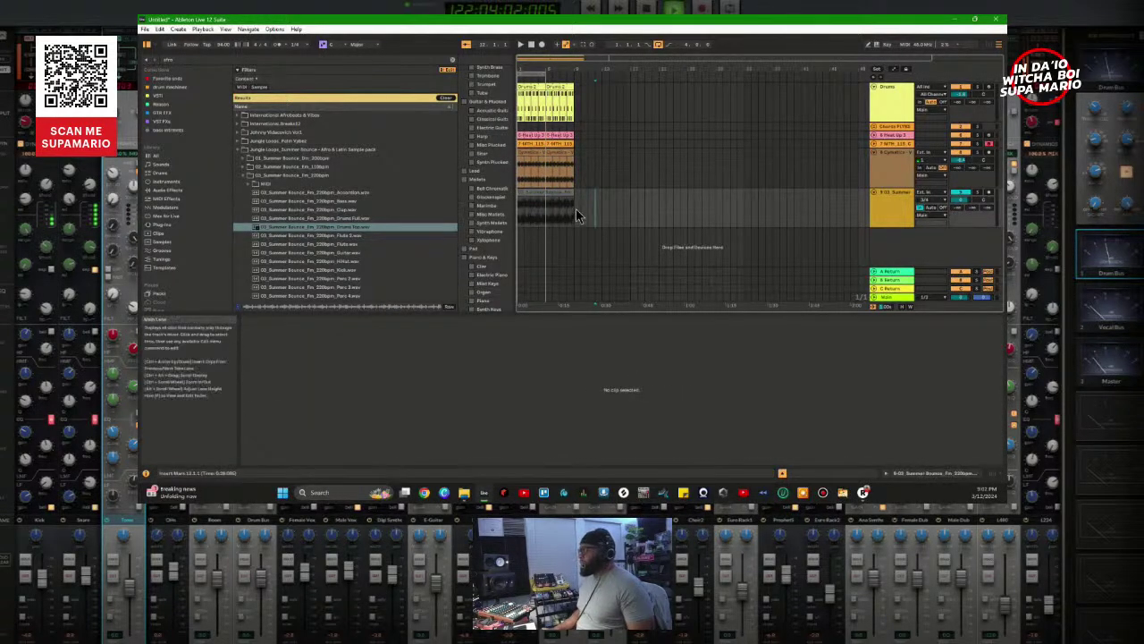
{"action": "left_click", "coordinate": [571, 208]}
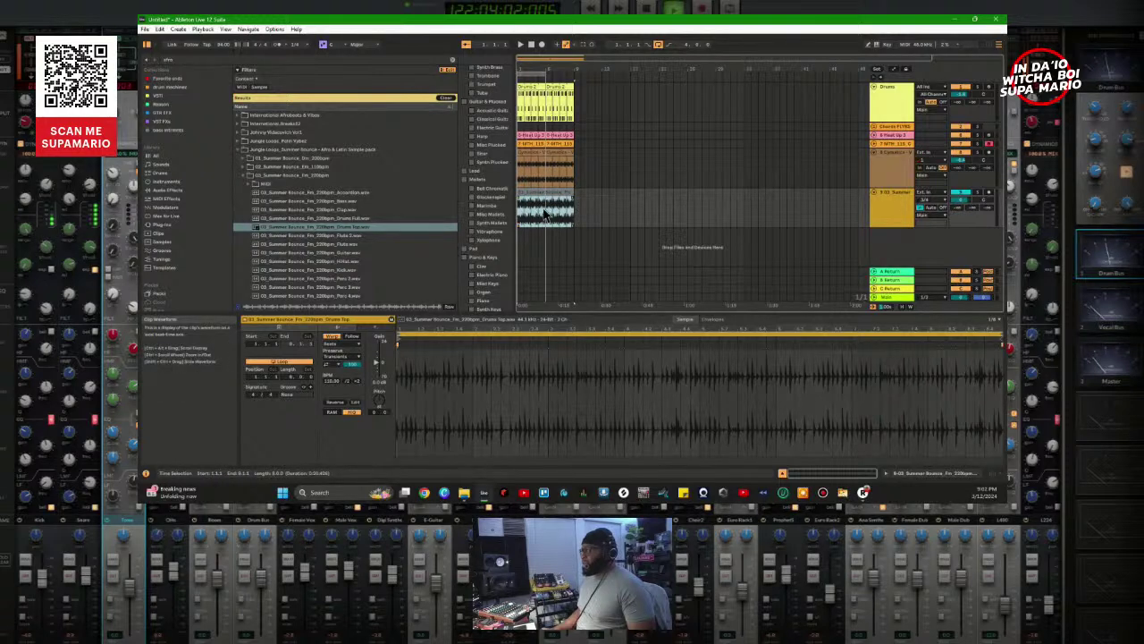
{"action": "right_click", "coordinate": [544, 212]}
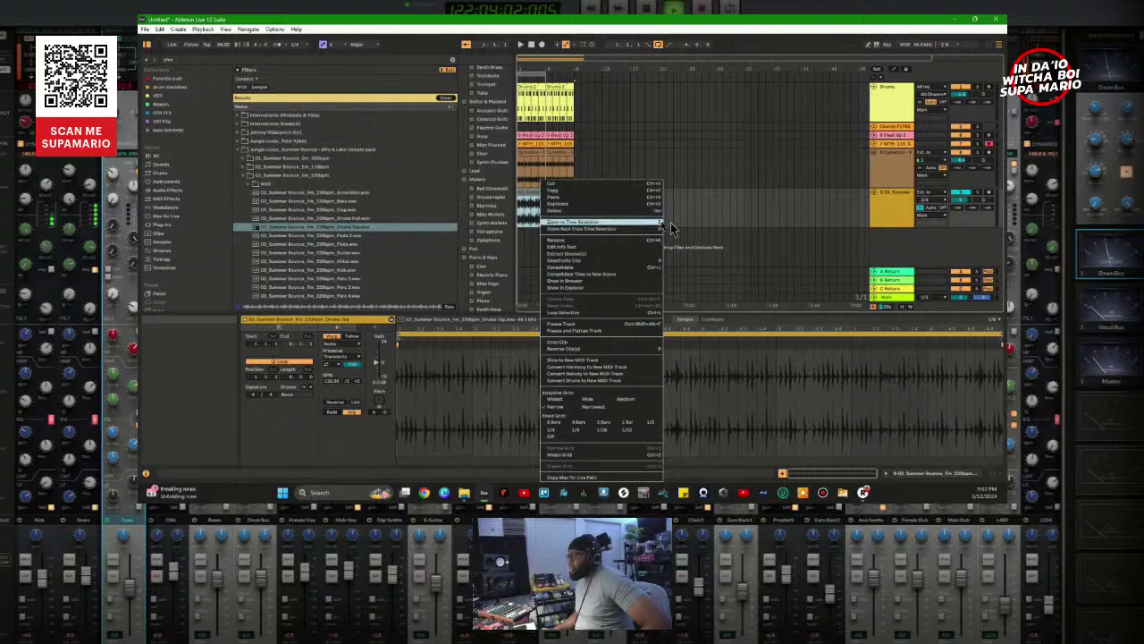
{"action": "left_click", "coordinate": [690, 248]}
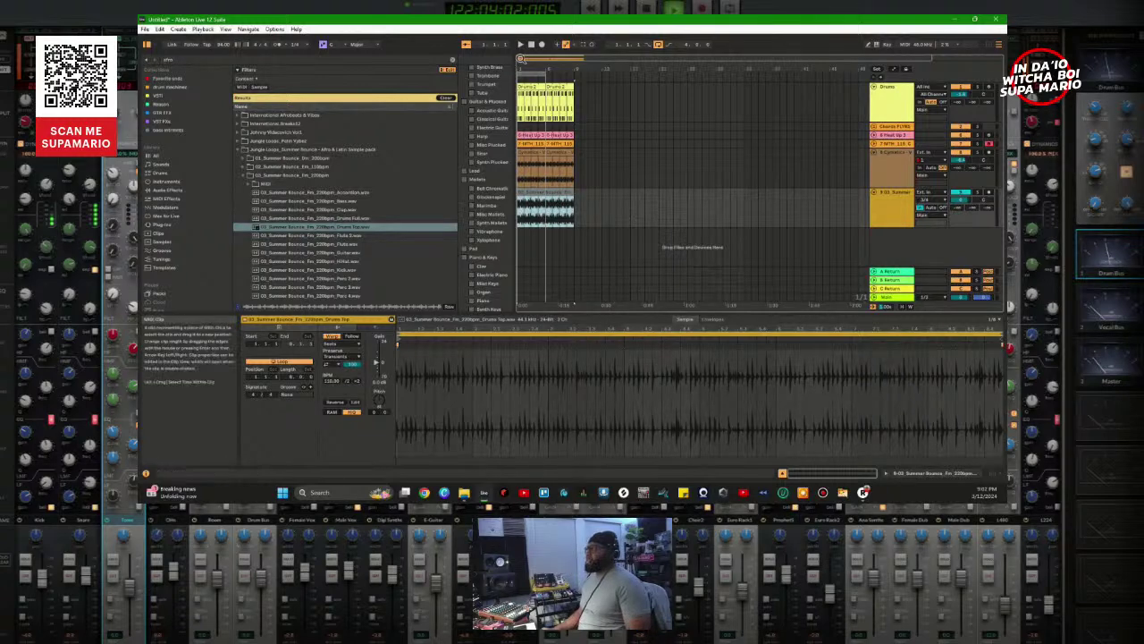
{"action": "left_click", "coordinate": [521, 43]}
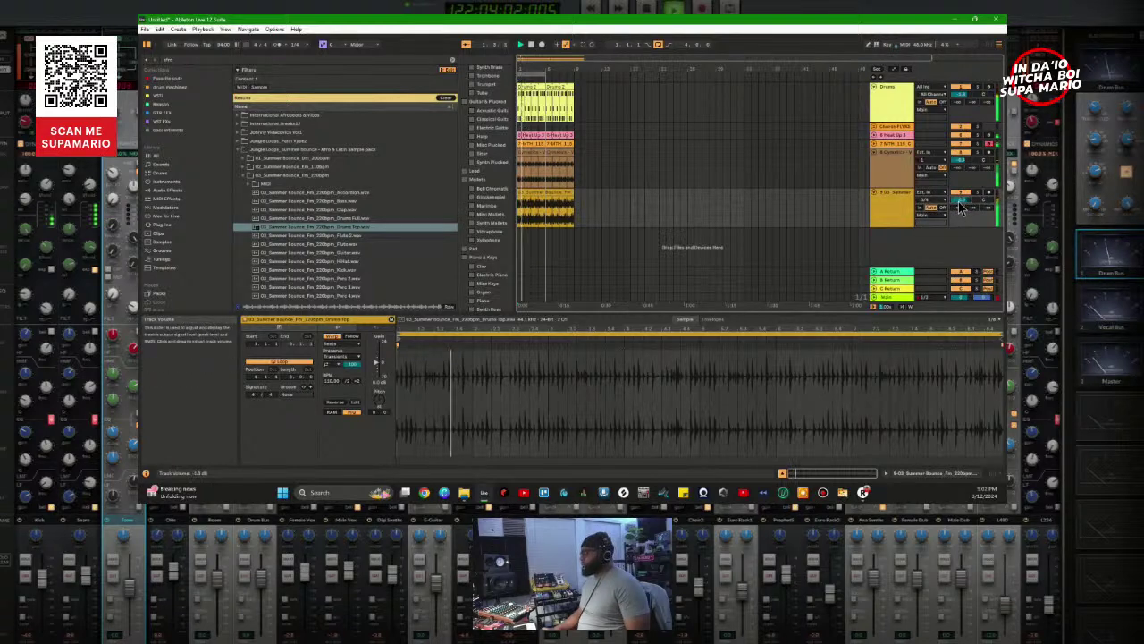
{"action": "left_click_drag", "start_coordinate": [960, 201], "coordinate": [962, 207]}
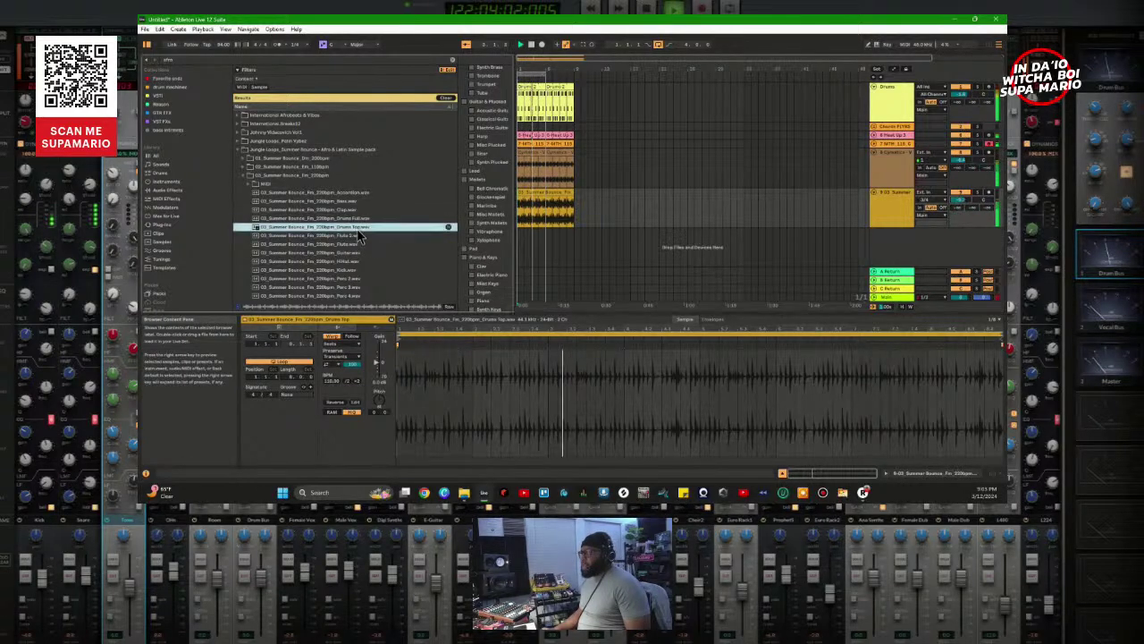
Step: Find samples similar to the Summer Bounce Drums Top loop and audition the first two SHANTY Afrobeats Full Perc loops
{"action": "left_click", "coordinate": [447, 228]}
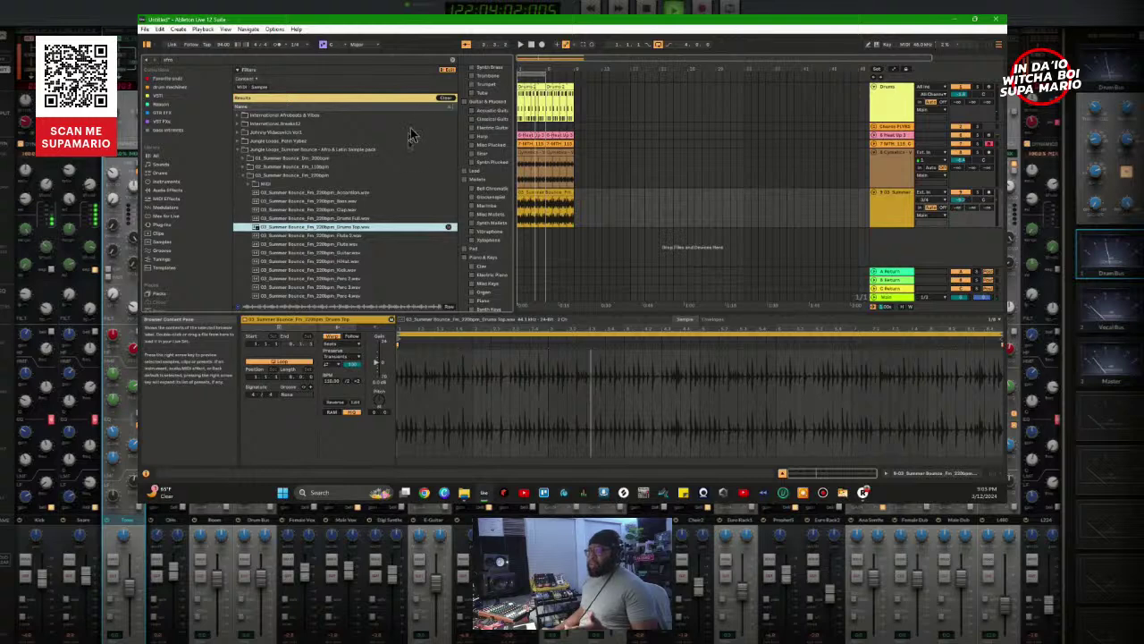
{"action": "left_click", "coordinate": [449, 227]}
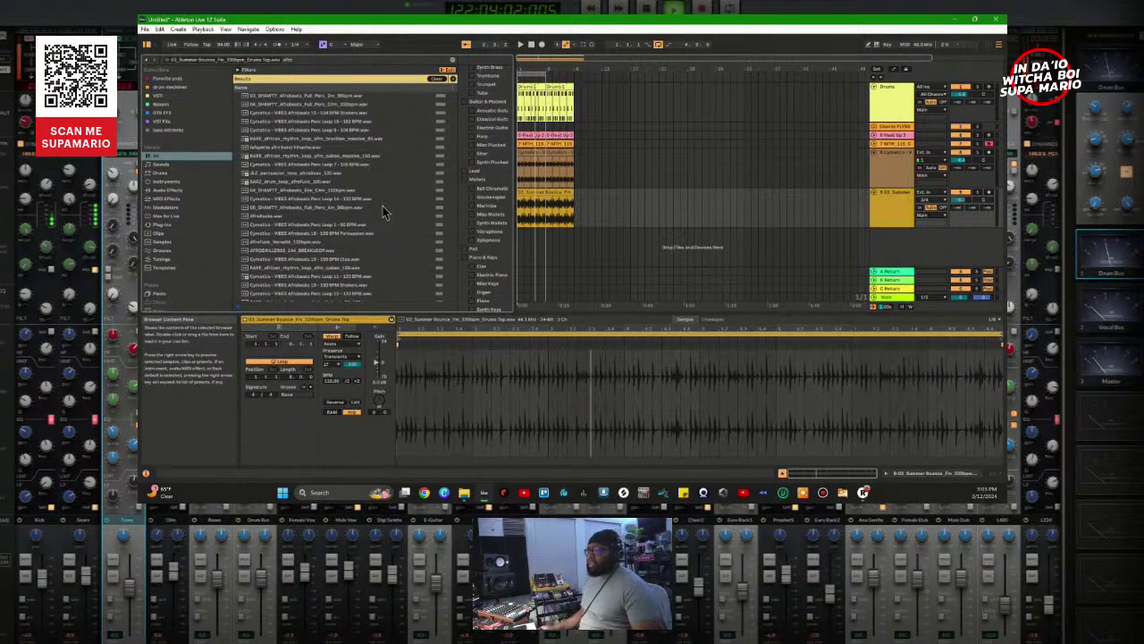
{"action": "left_click", "coordinate": [342, 96]}
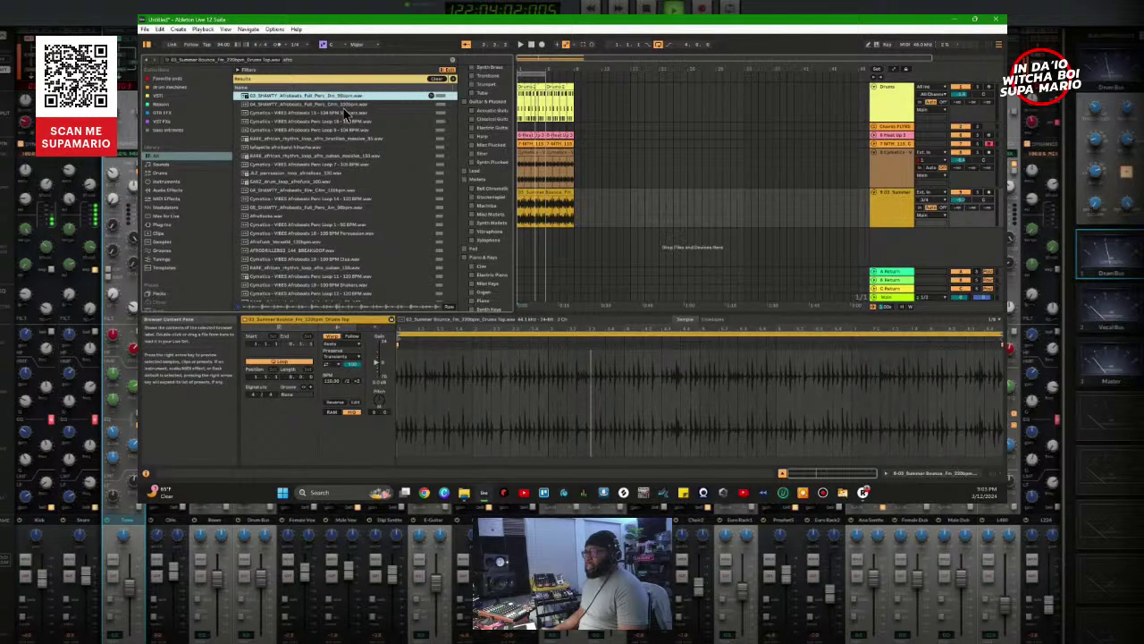
{"action": "left_click", "coordinate": [343, 104]}
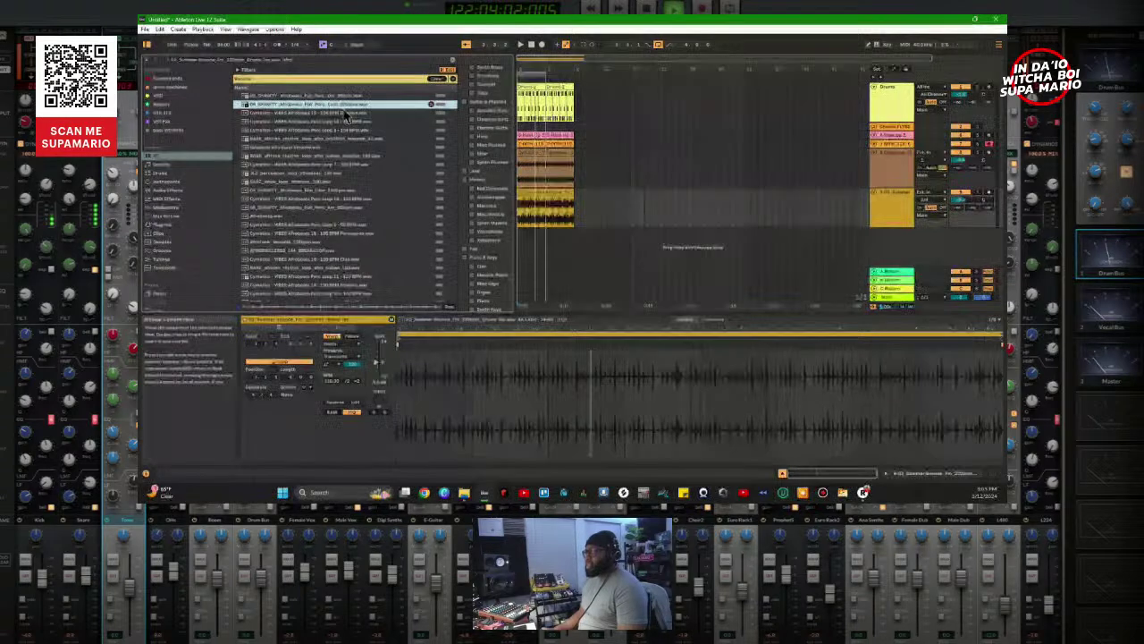
Step: Try replacing the Drums Top clip on track 9 with the 100 BPM SHANTY Afrobeats Full Perc loop, extended over eight bars
{"action": "left_click", "coordinate": [578, 180]}
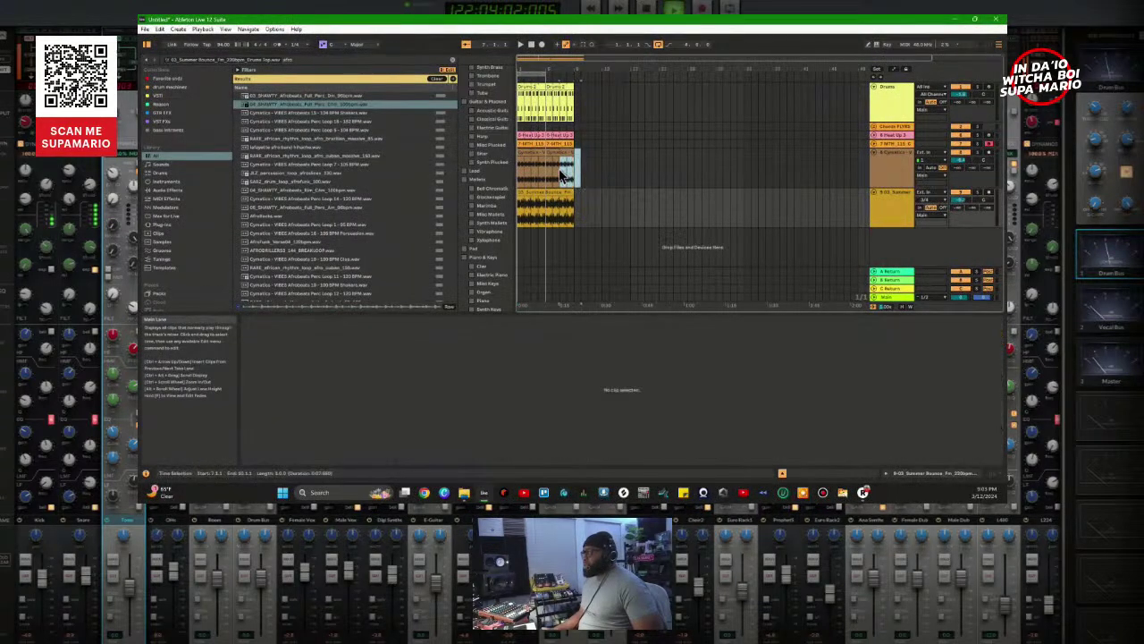
{"action": "left_click", "coordinate": [554, 183]}
{"action": "left_click", "coordinate": [549, 195]}
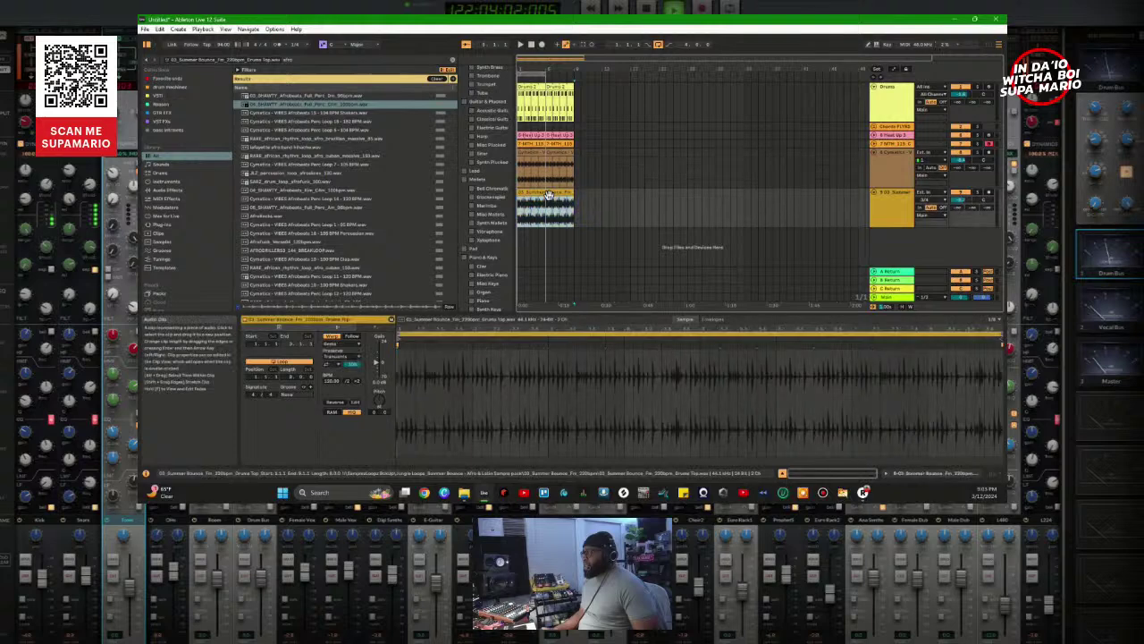
{"action": "left_click", "coordinate": [337, 105]}
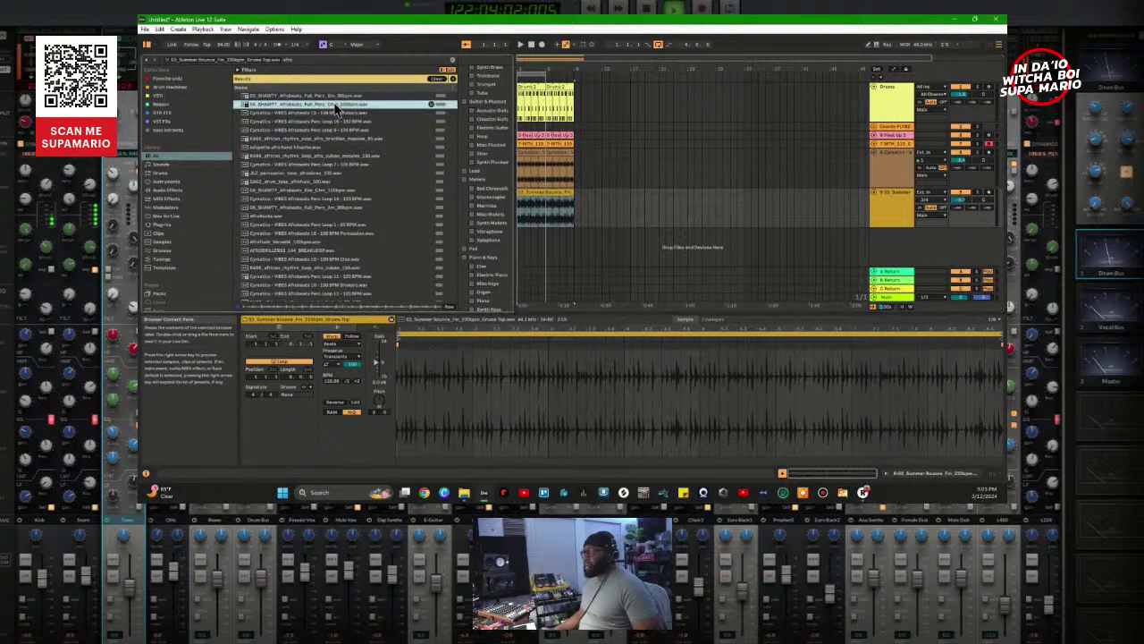
{"action": "left_click_drag", "start_coordinate": [506, 200], "coordinate": [526, 195]}
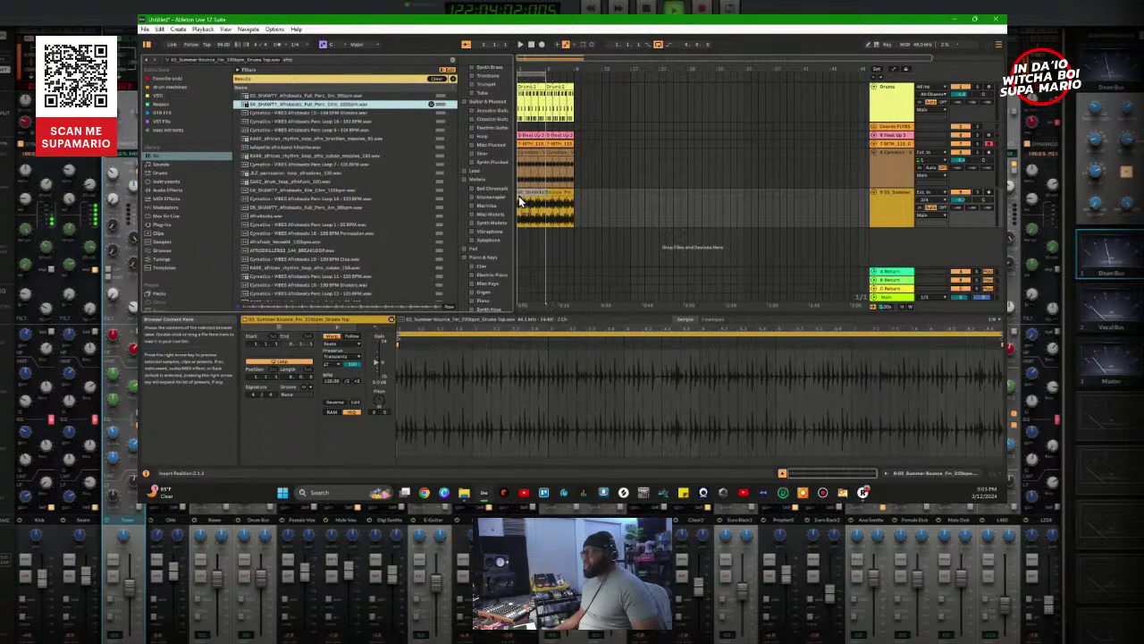
{"action": "left_click", "coordinate": [553, 202]}
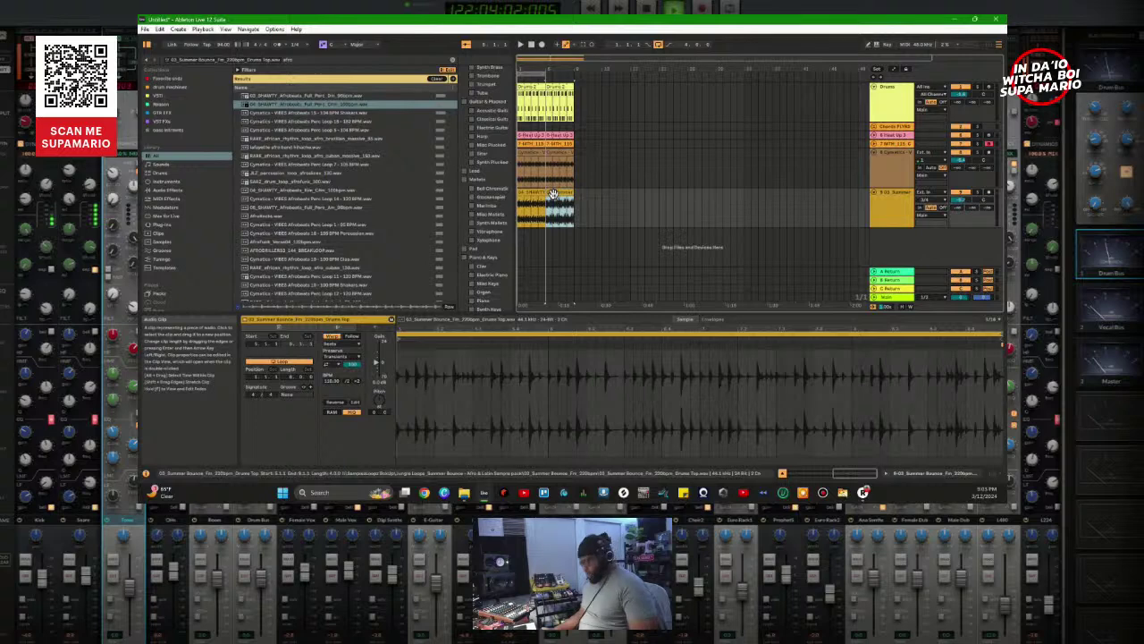
{"action": "left_click_drag", "start_coordinate": [546, 206], "coordinate": [570, 207]}
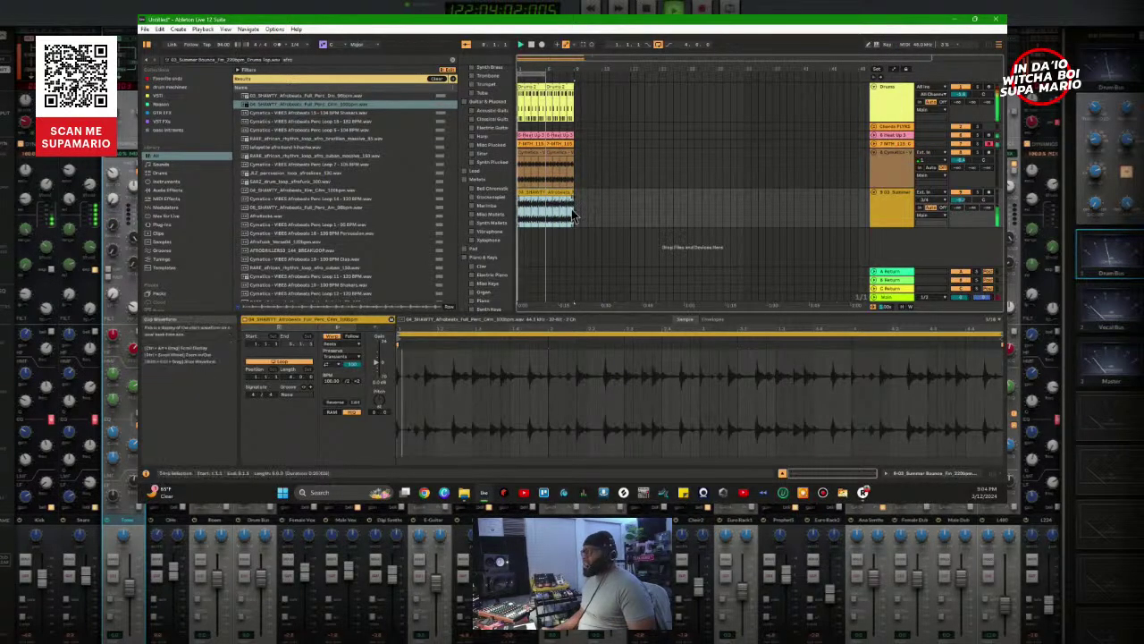
Step: Listen to the SHANTY loop with the beat and undo the sample placements on track 9
{"action": "key", "text": "space"}
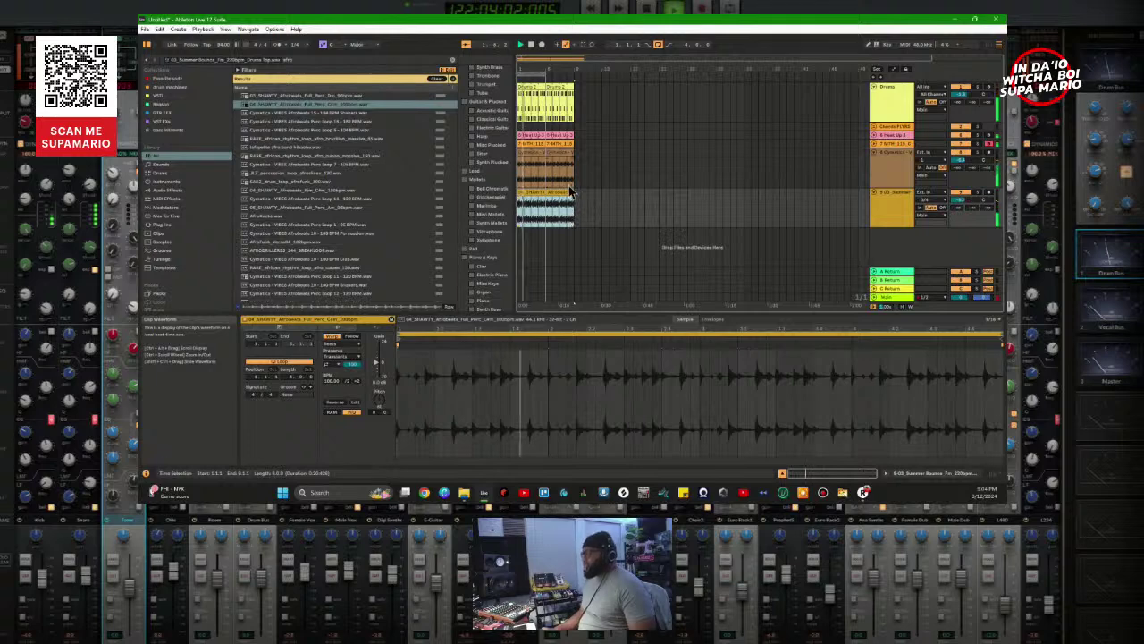
{"action": "left_click", "coordinate": [523, 198]}
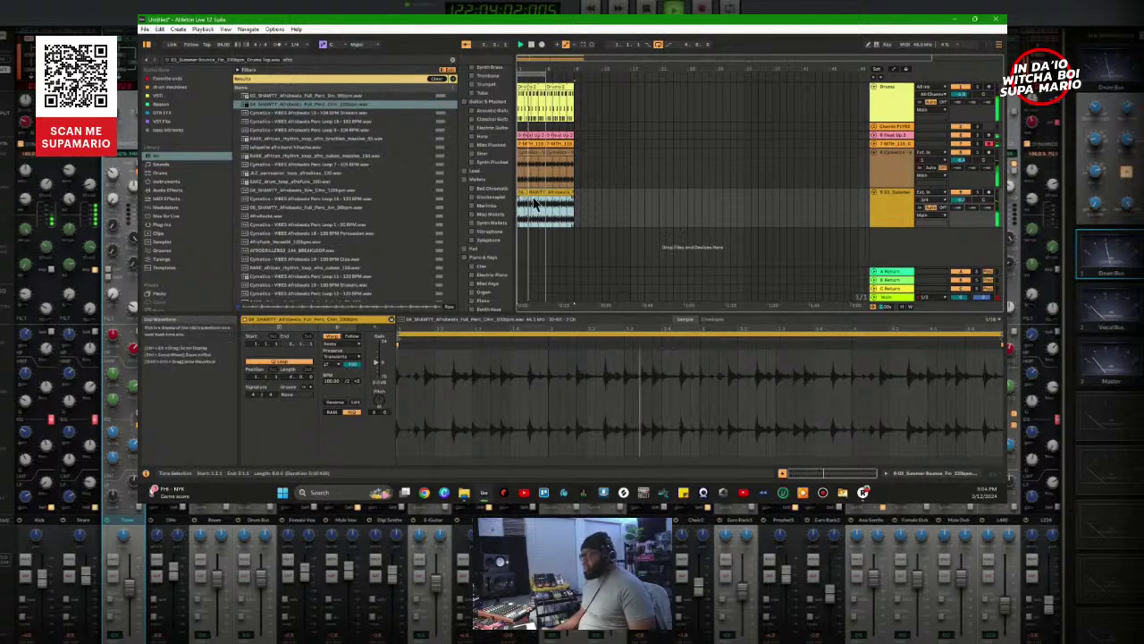
{"action": "key", "text": "ctrl+z"}
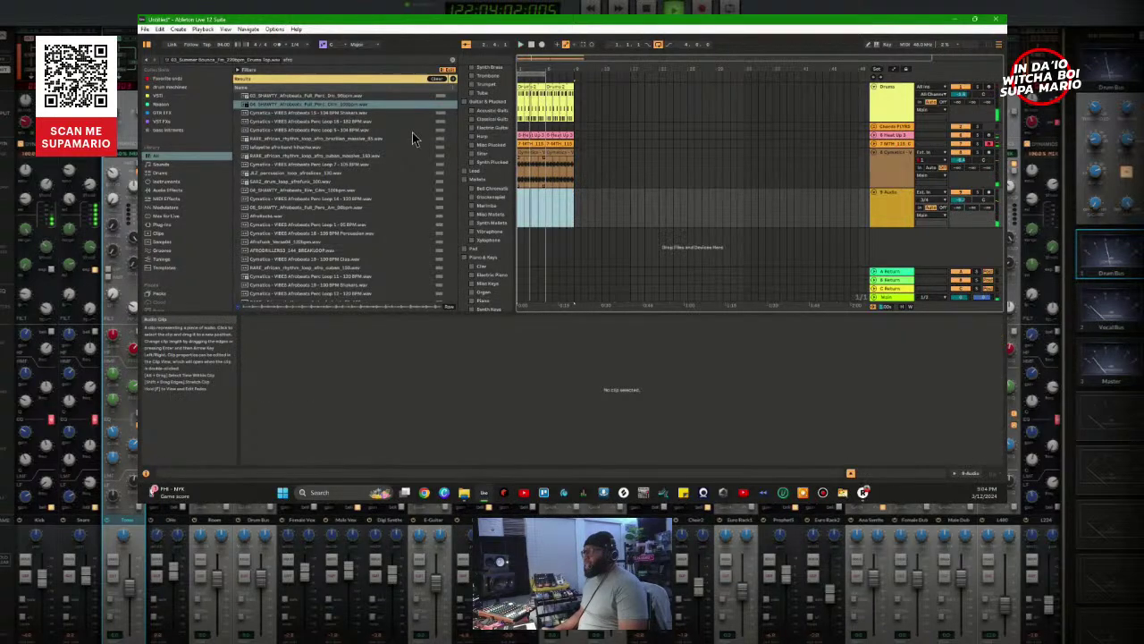
Step: Audition the similar Cymatics Afrobeats Shakers and Perc Loop 16 samples, and extend the arrangement loop to eight bars
{"action": "left_click", "coordinate": [342, 117]}
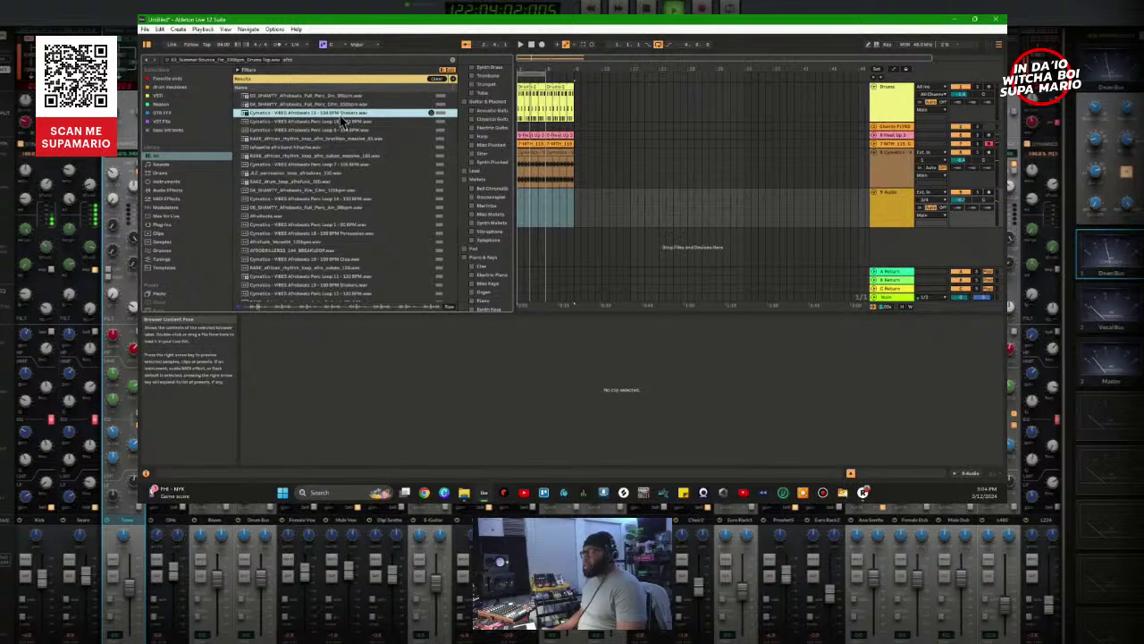
{"action": "left_click", "coordinate": [340, 122]}
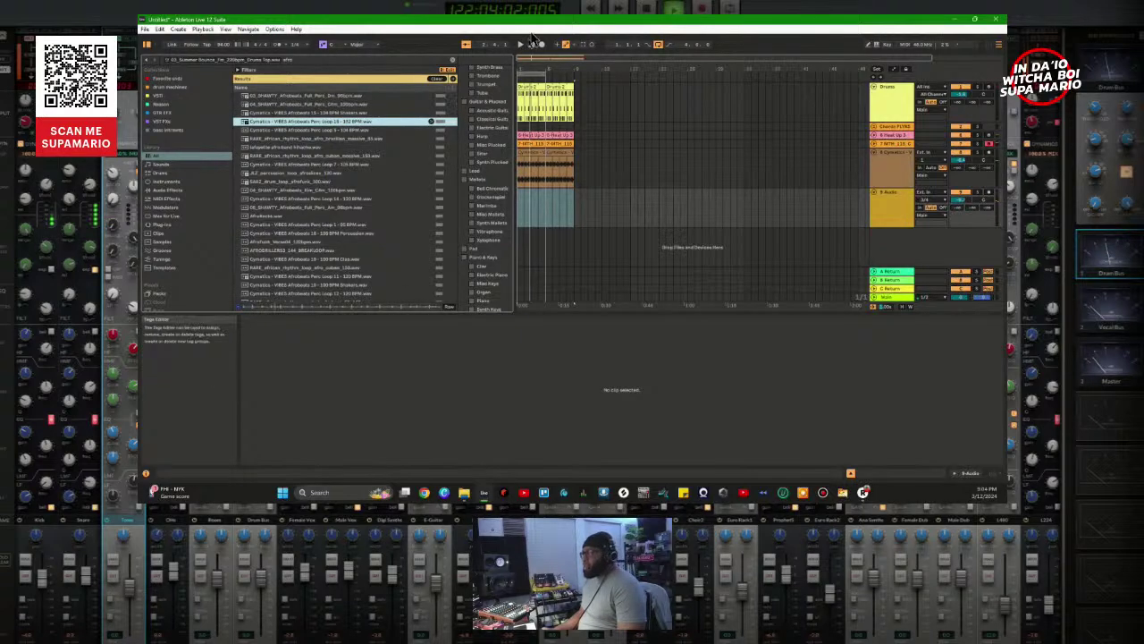
{"action": "left_click", "coordinate": [521, 45]}
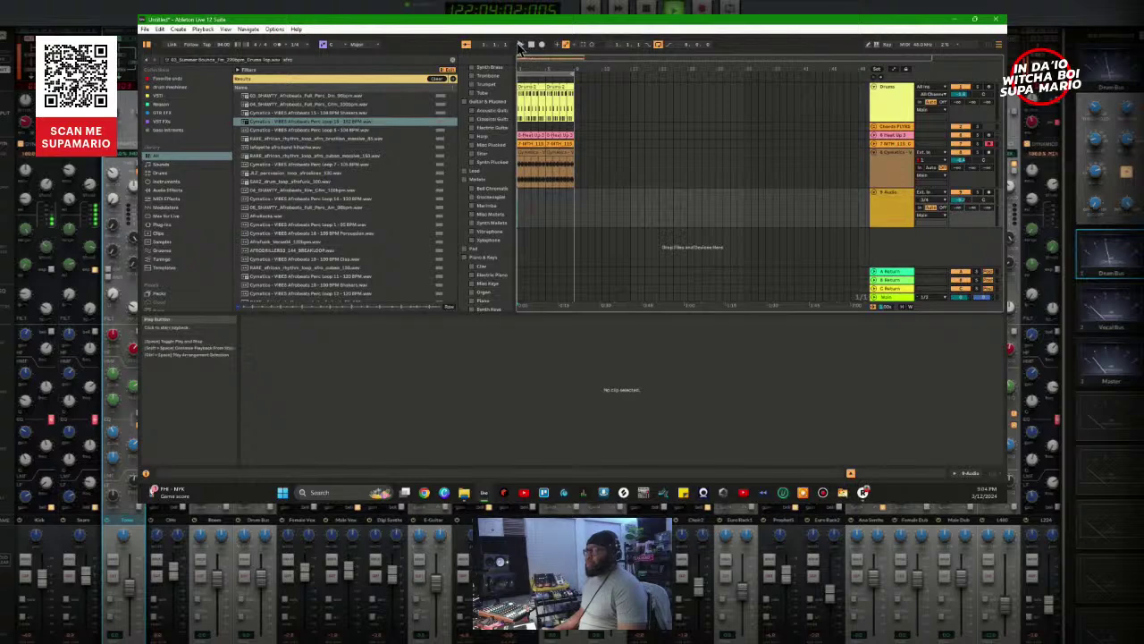
Step: Place the Cymatics VIBES Afrobeats Perc Loop 16 at the start of track 9 and duplicate it to fill eight bars
{"action": "left_click", "coordinate": [353, 121]}
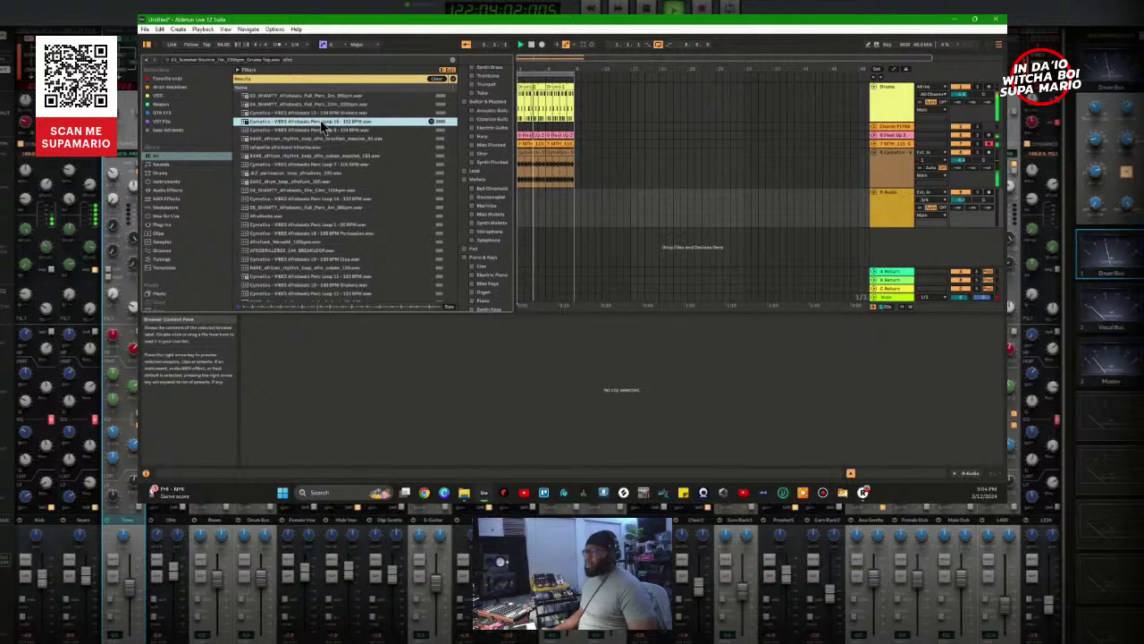
{"action": "left_click_drag", "start_coordinate": [321, 123], "coordinate": [519, 209]}
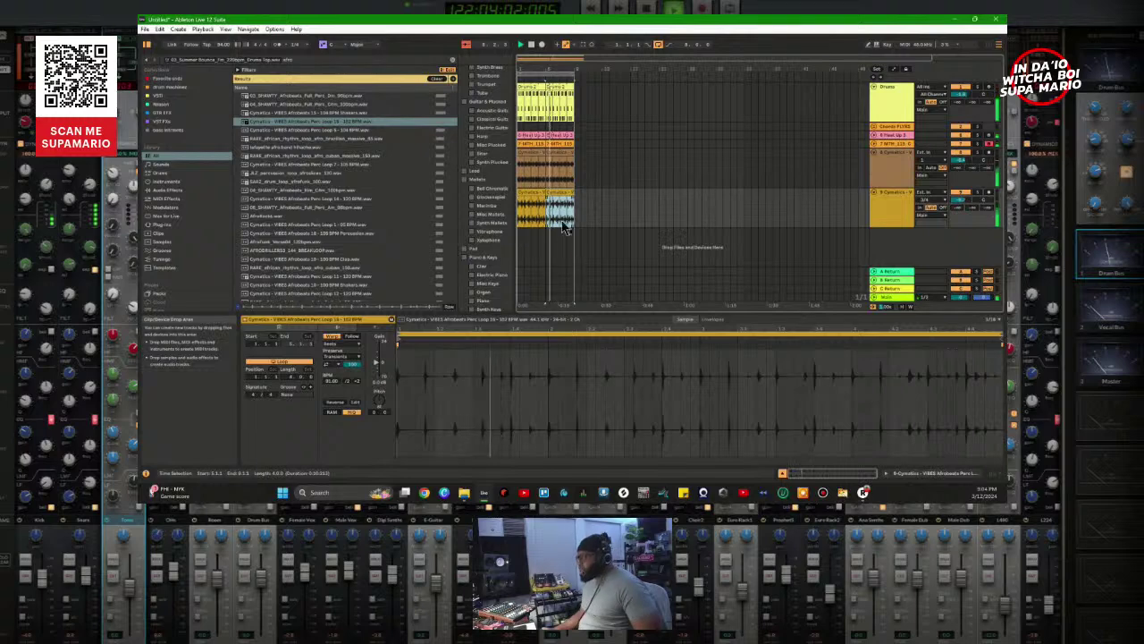
{"action": "left_click", "coordinate": [521, 273]}
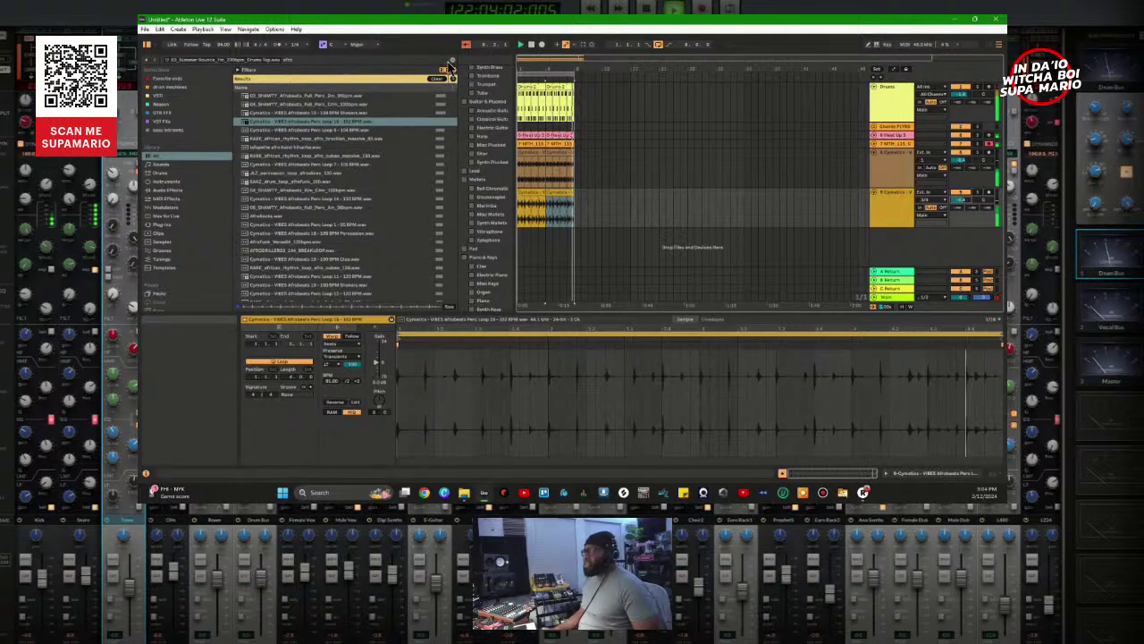
Step: Clear the browser's similarity search and open the samples and loops backup folder
{"action": "scroll", "coordinate": [429, 98], "scroll_direction": "down", "scroll_amount": 4}
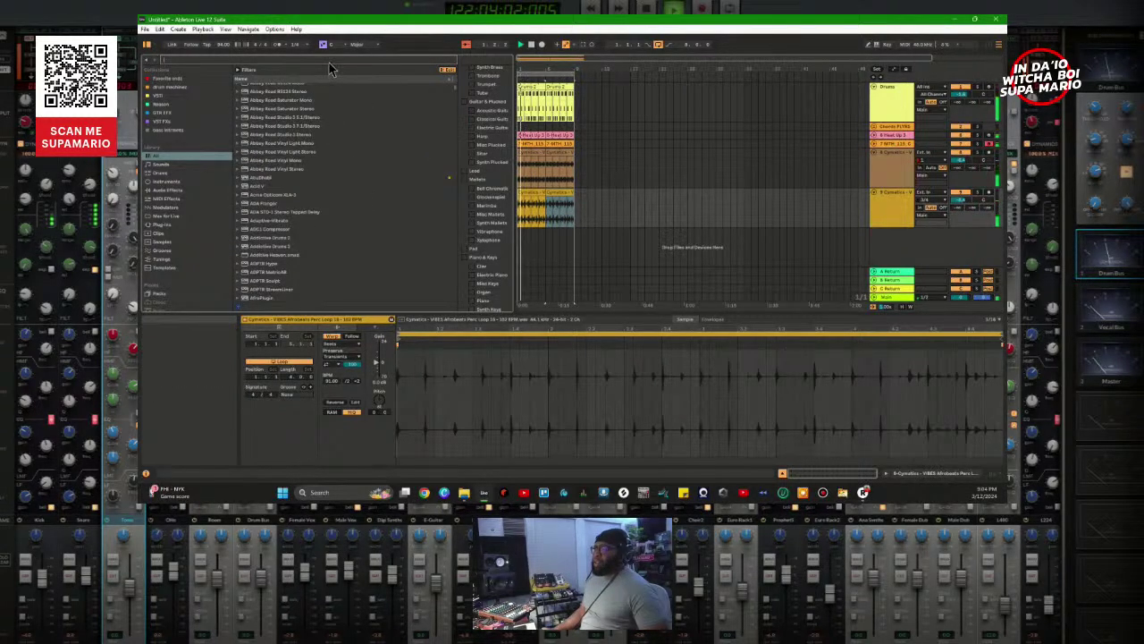
{"action": "scroll", "coordinate": [174, 257], "scroll_direction": "down", "scroll_amount": 3}
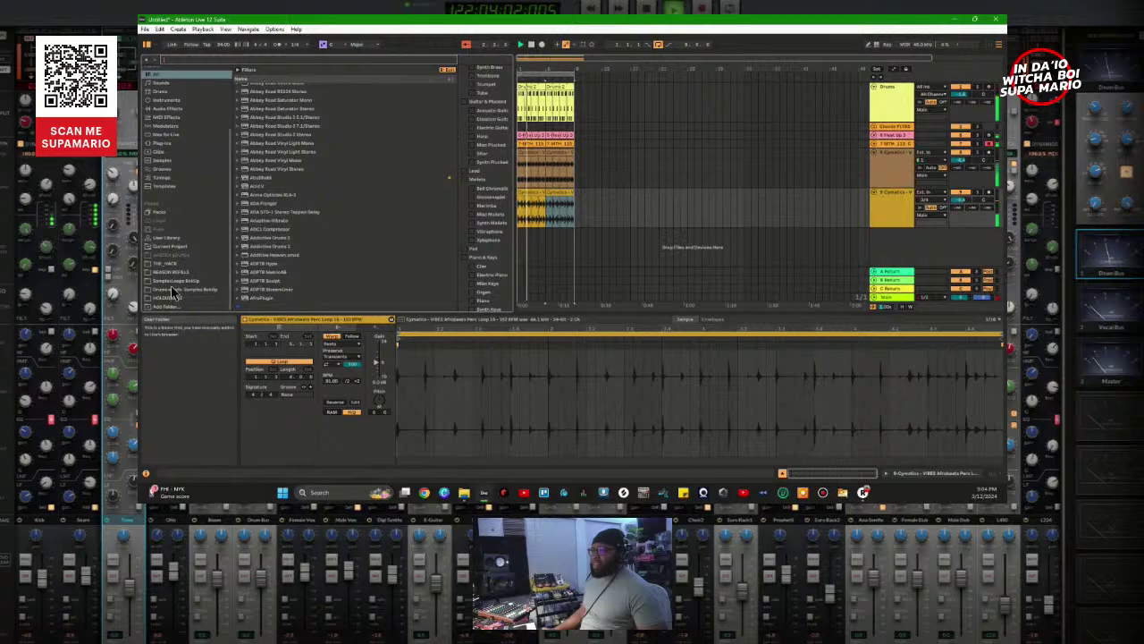
{"action": "left_click", "coordinate": [179, 281]}
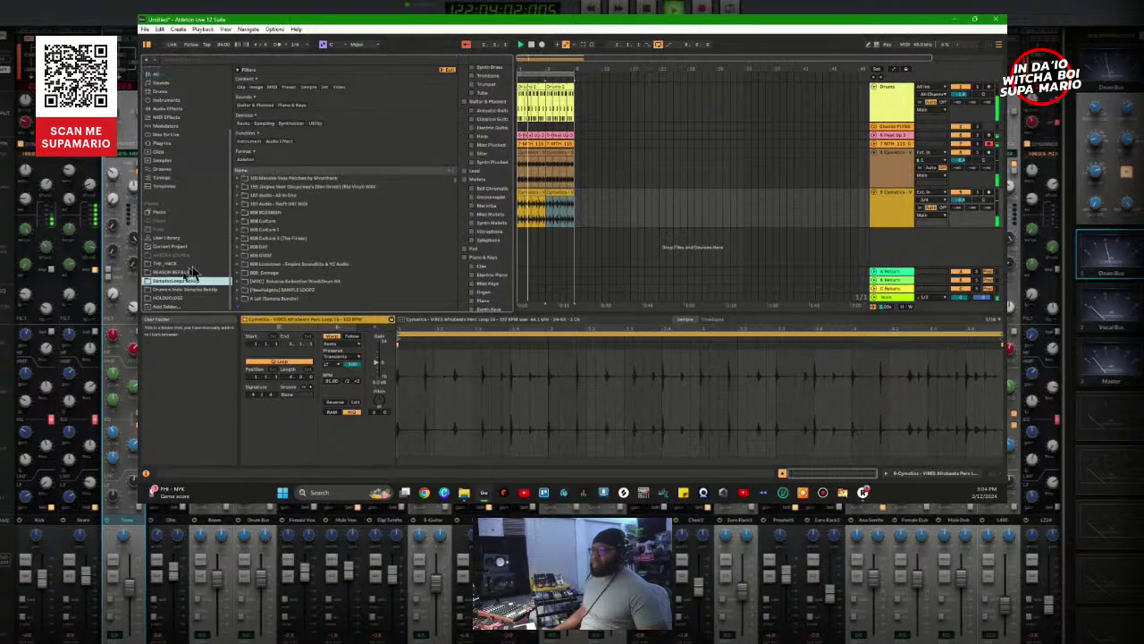
Step: Search the backup folder for log drum and audition the first three log drum loops in the Amapiano LOOP folder
{"action": "left_click", "coordinate": [266, 58]}
{"action": "type", "text": "melo d"}
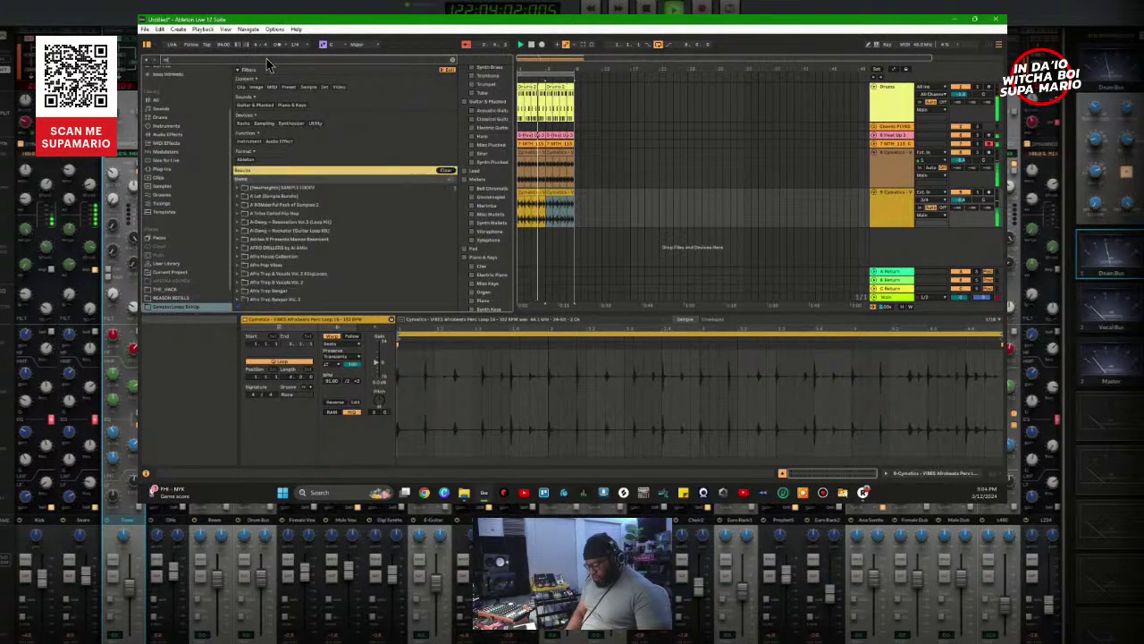
{"action": "type", "text": "rum"}
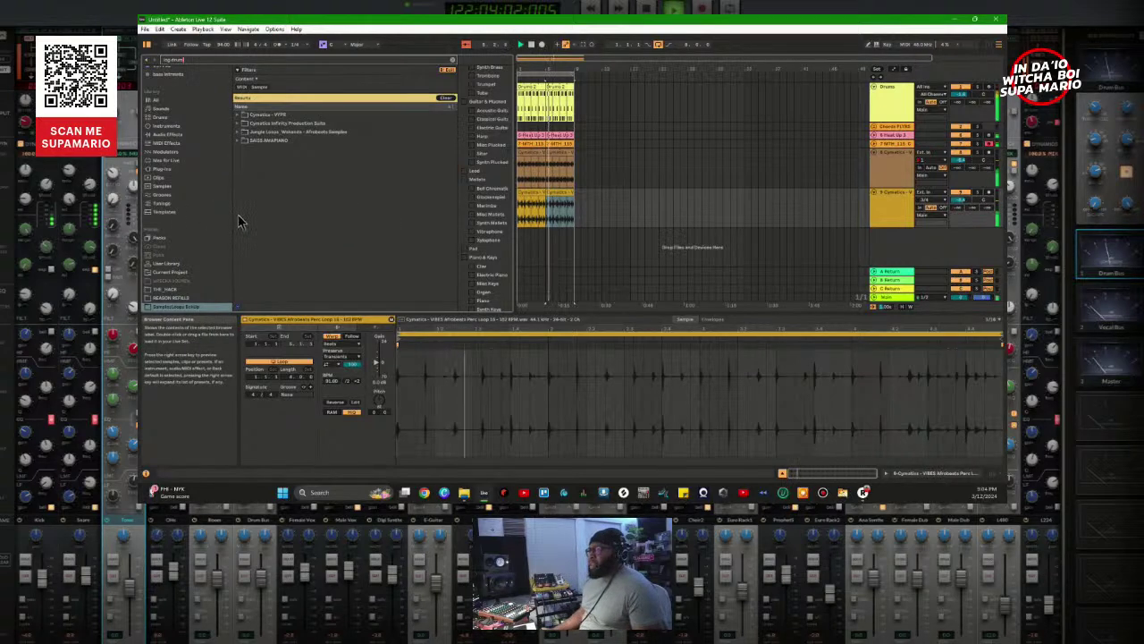
{"action": "left_click", "coordinate": [240, 142]}
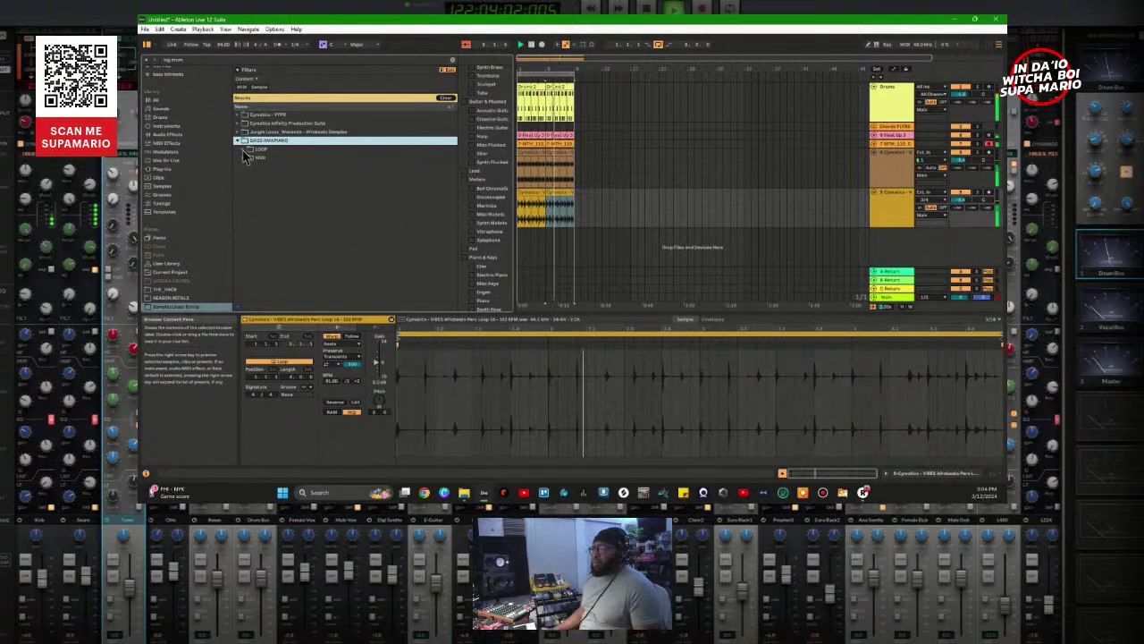
{"action": "left_click", "coordinate": [242, 149]}
{"action": "left_click", "coordinate": [286, 158]}
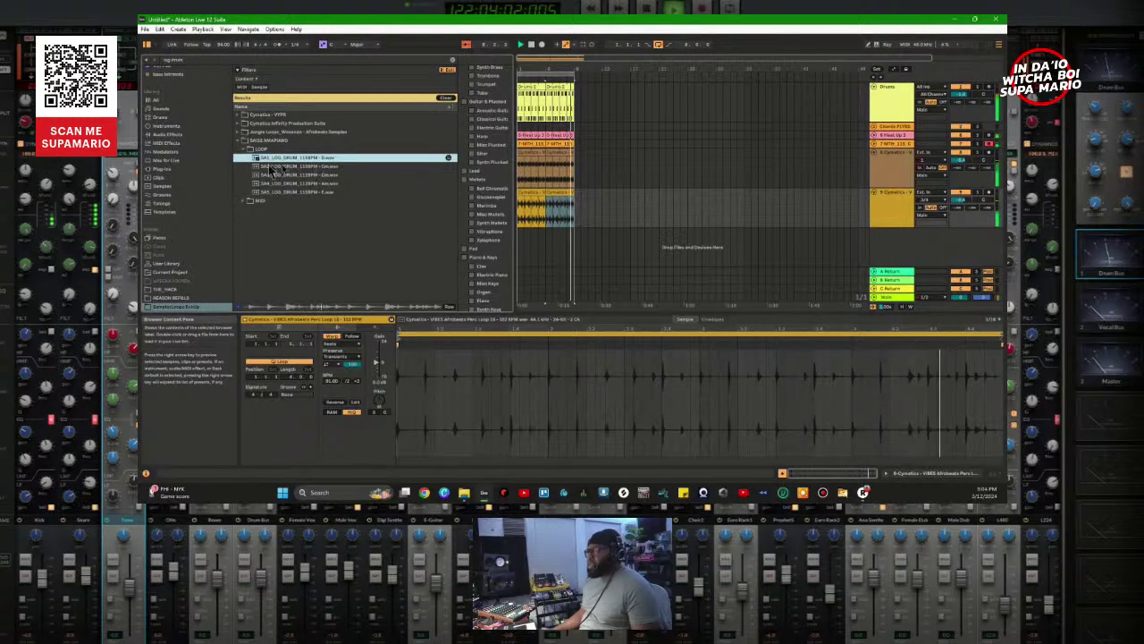
{"action": "left_click", "coordinate": [273, 168]}
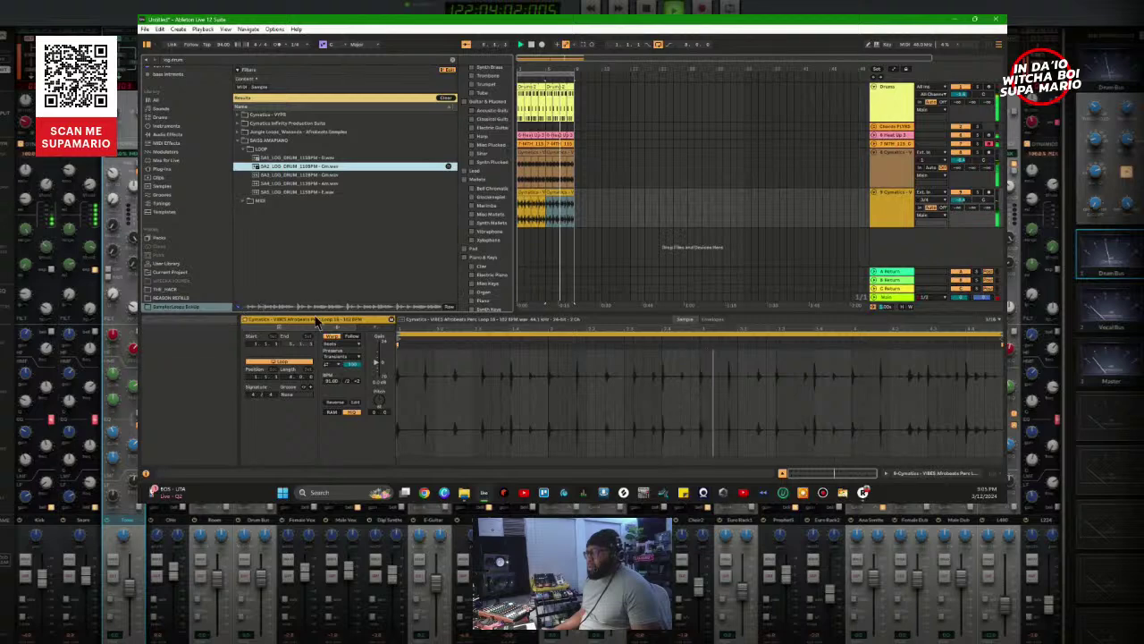
{"action": "key", "text": "Down"}
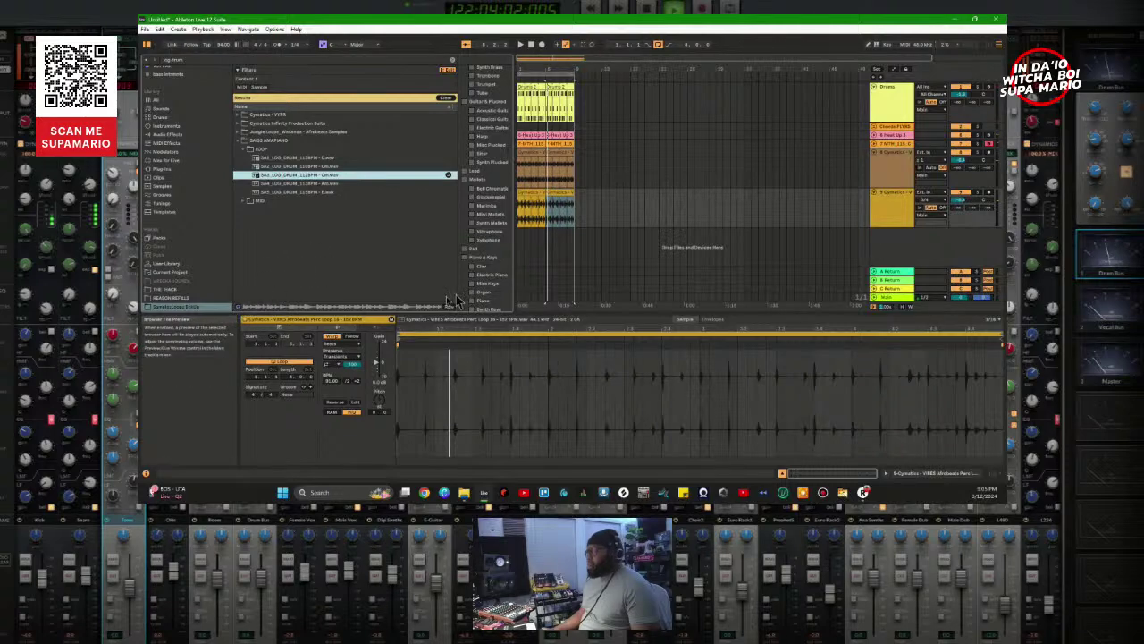
Step: Search the plug-ins for "auto", restrict the results to VST3, and add Auto-Key 2 to the Main track
{"action": "left_click", "coordinate": [883, 304]}
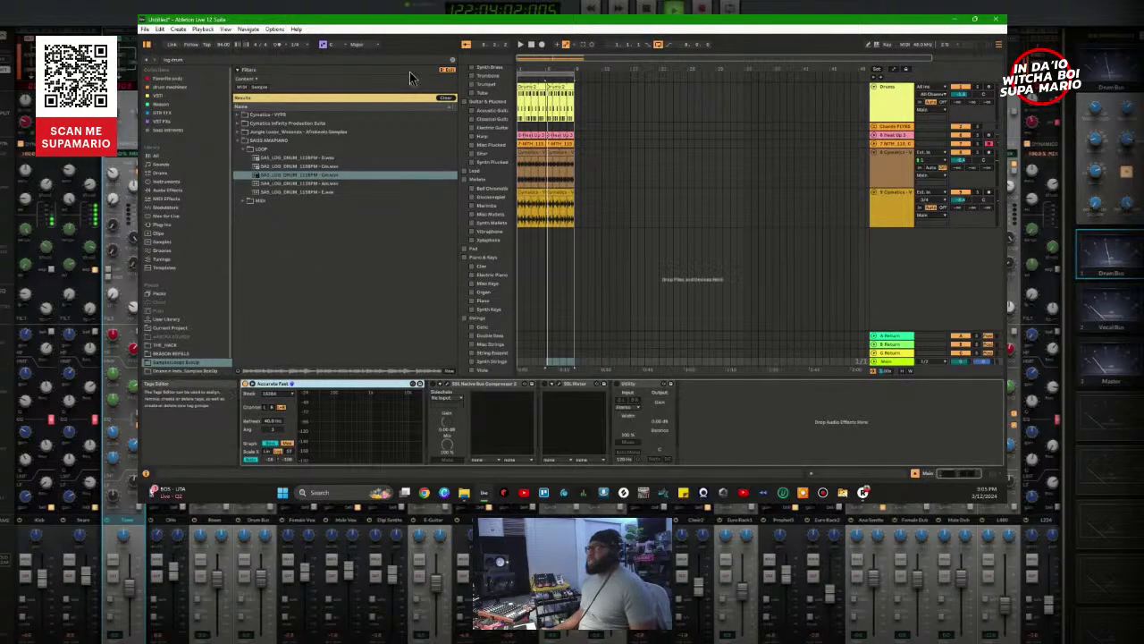
{"action": "left_click", "coordinate": [446, 97]}
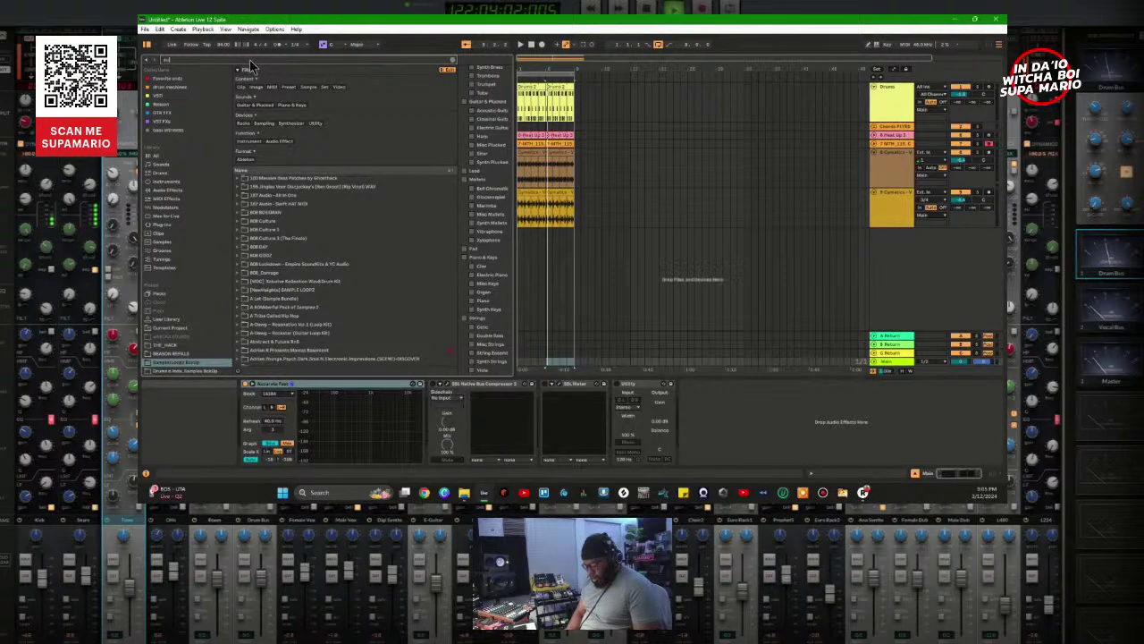
{"action": "type", "text": "ul"}
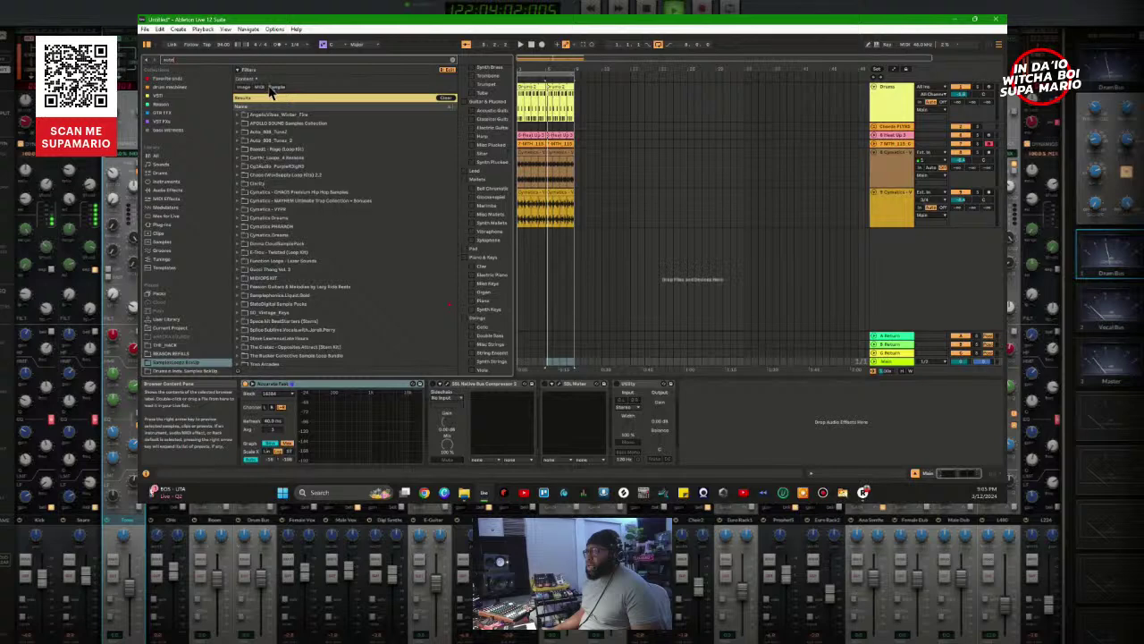
{"action": "left_click", "coordinate": [161, 224]}
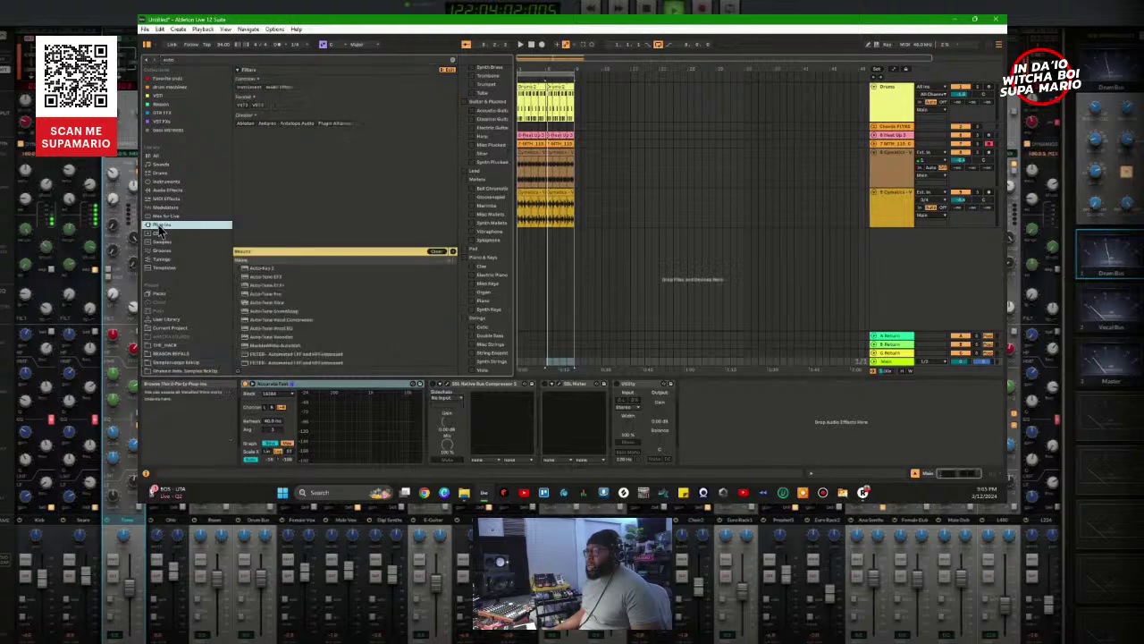
{"action": "left_click", "coordinate": [258, 106]}
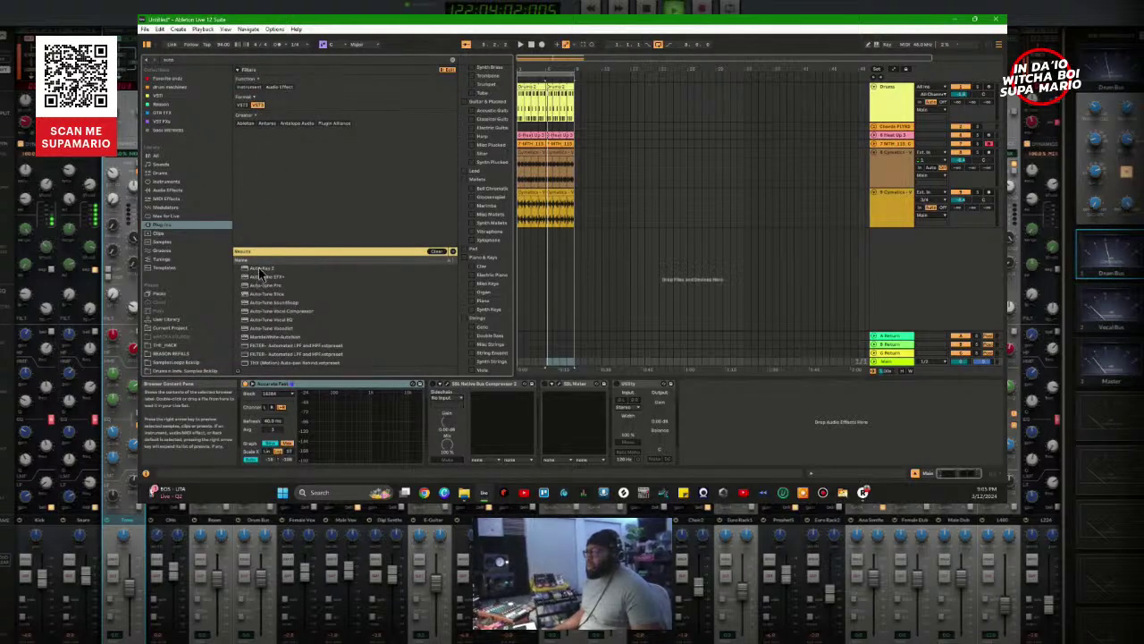
{"action": "left_click_drag", "start_coordinate": [258, 267], "coordinate": [853, 382]}
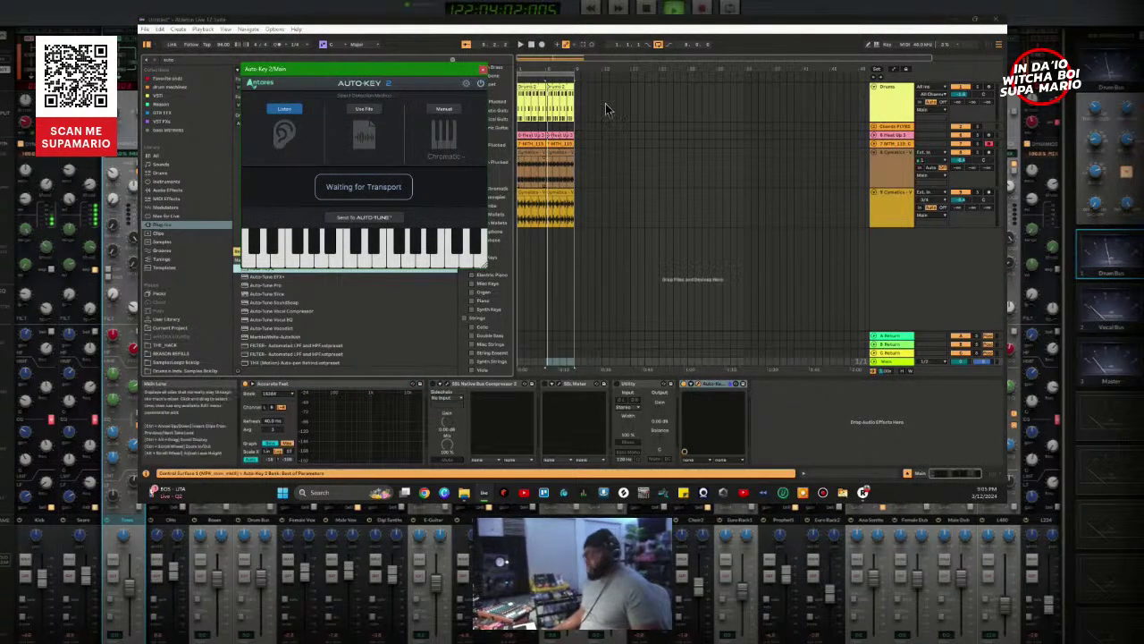
Step: Play the beat to detect its key with Auto-Key 2, and remove the plug-in from the Main track
{"action": "key", "text": "space"}
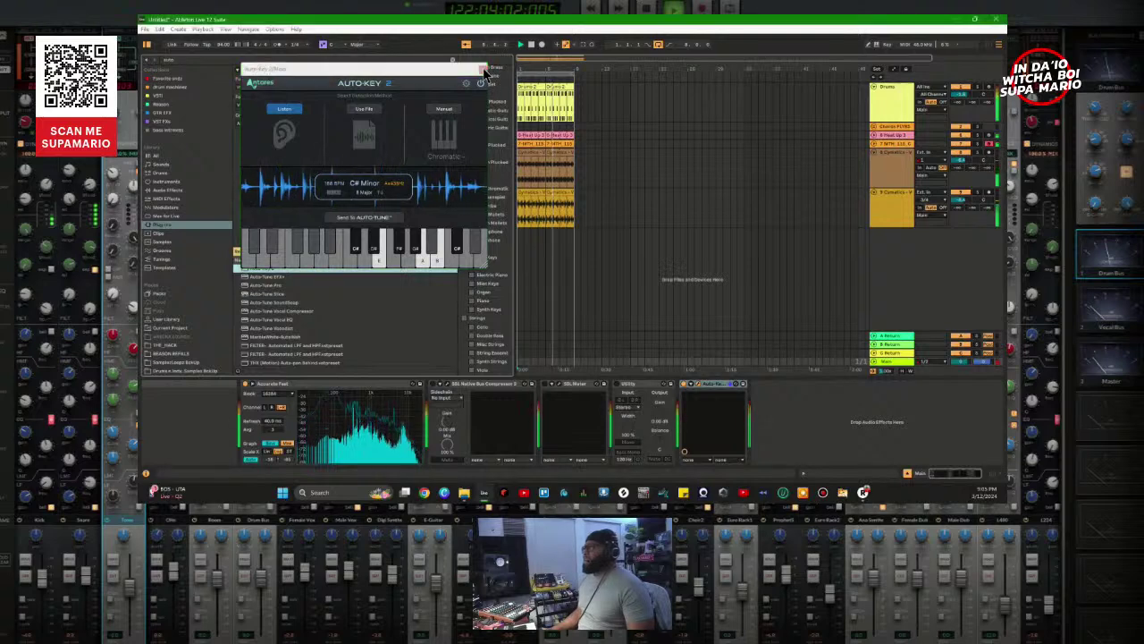
{"action": "left_click", "coordinate": [483, 68]}
{"action": "right_click", "coordinate": [719, 384]}
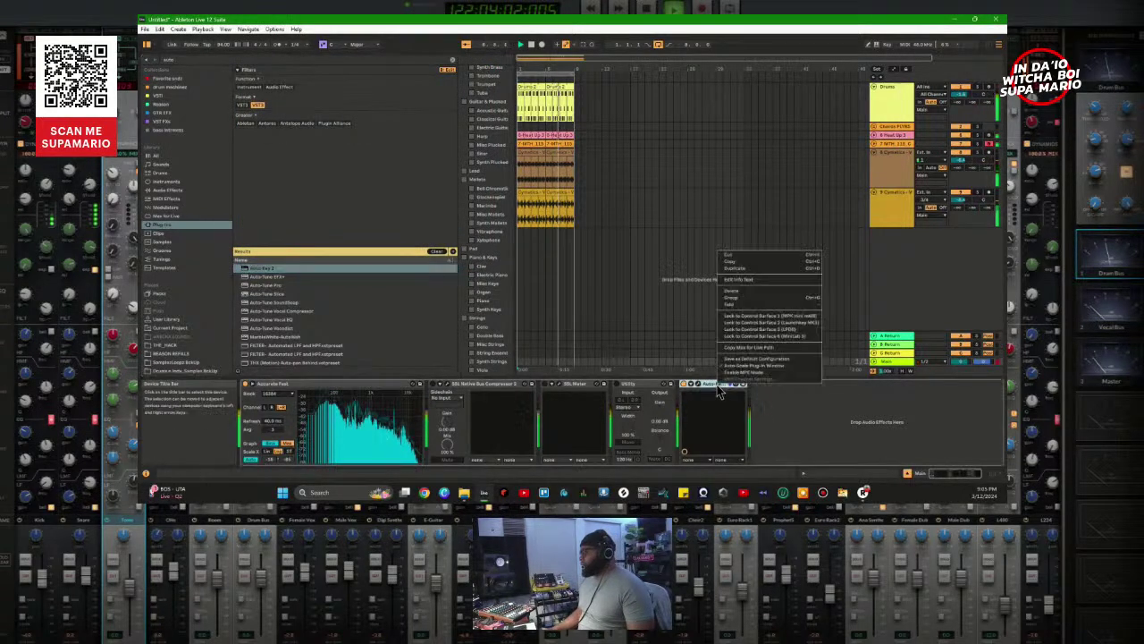
{"action": "left_click", "coordinate": [733, 256]}
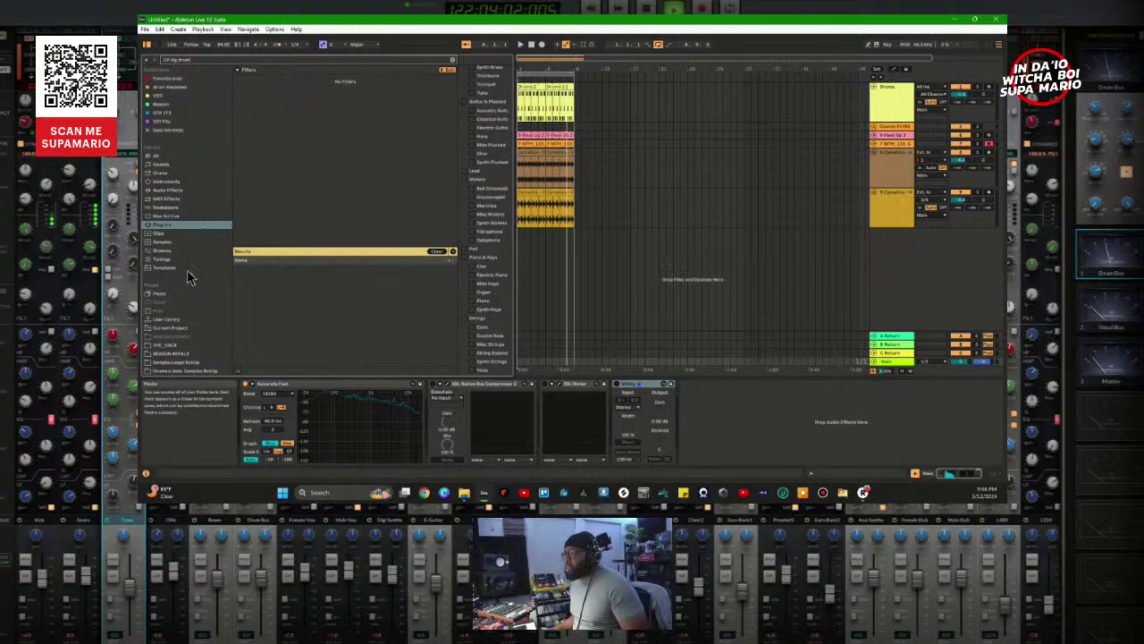
Step: Search the samples backup folder for C# log drum and audition both Cymatics log drum samples in the percussion pack
{"action": "left_click", "coordinate": [179, 362]}
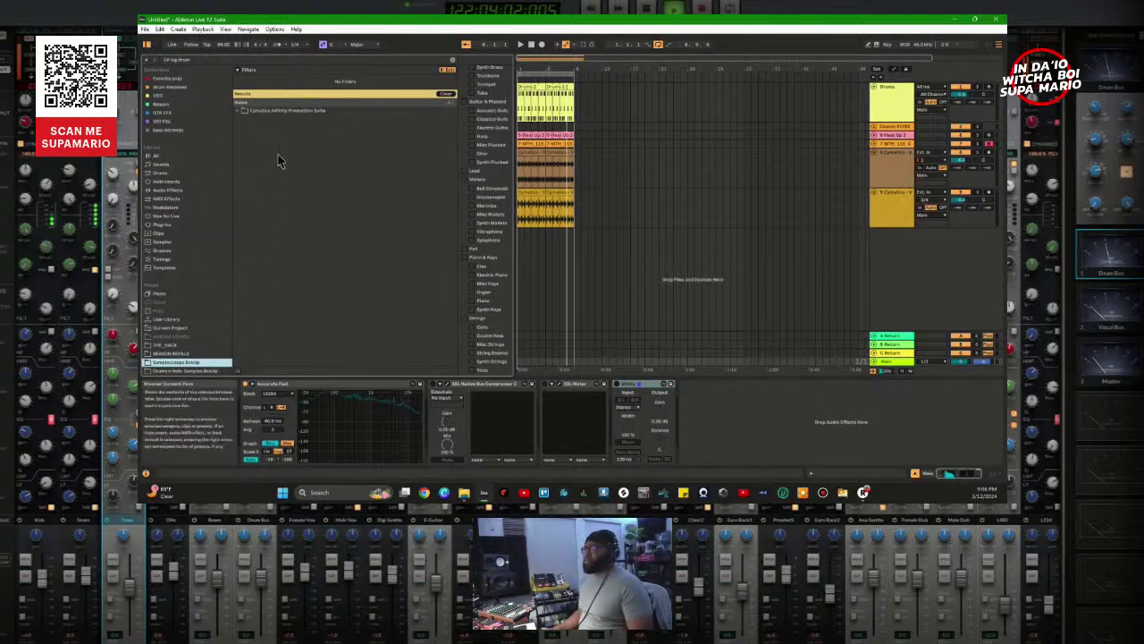
{"action": "left_click", "coordinate": [239, 117]}
{"action": "left_click", "coordinate": [243, 123]}
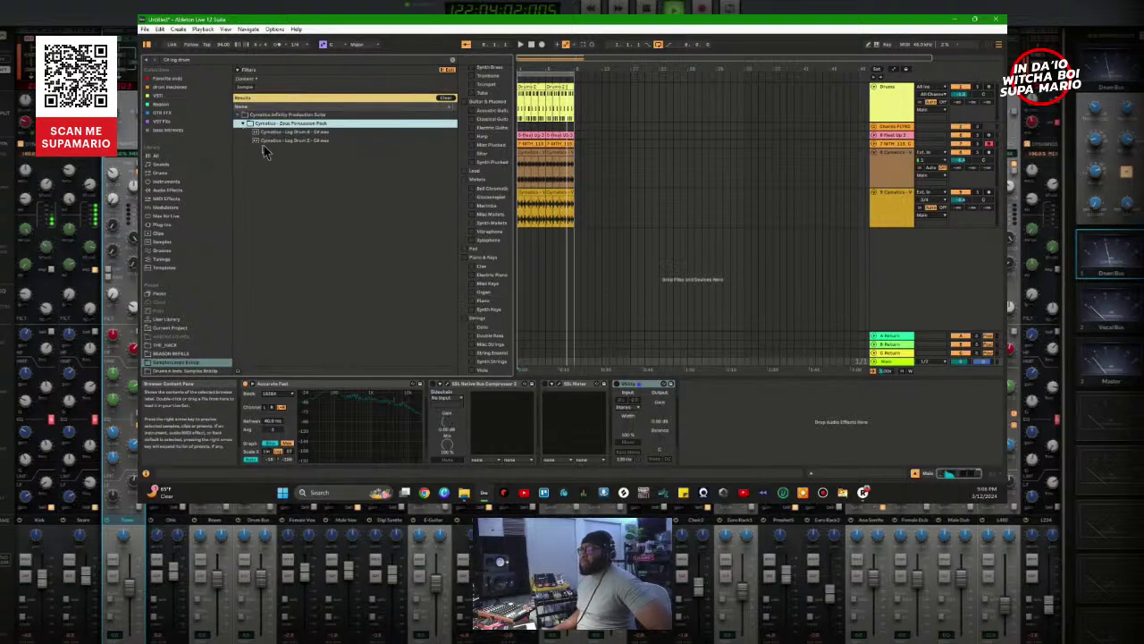
{"action": "left_click", "coordinate": [302, 133]}
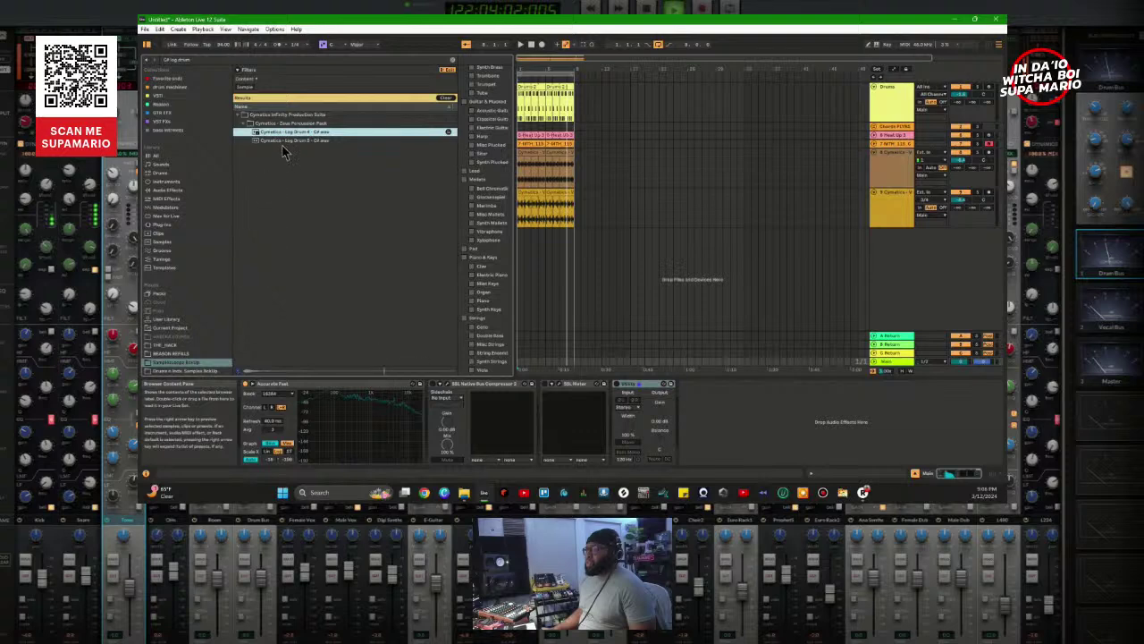
{"action": "key", "text": "Down"}
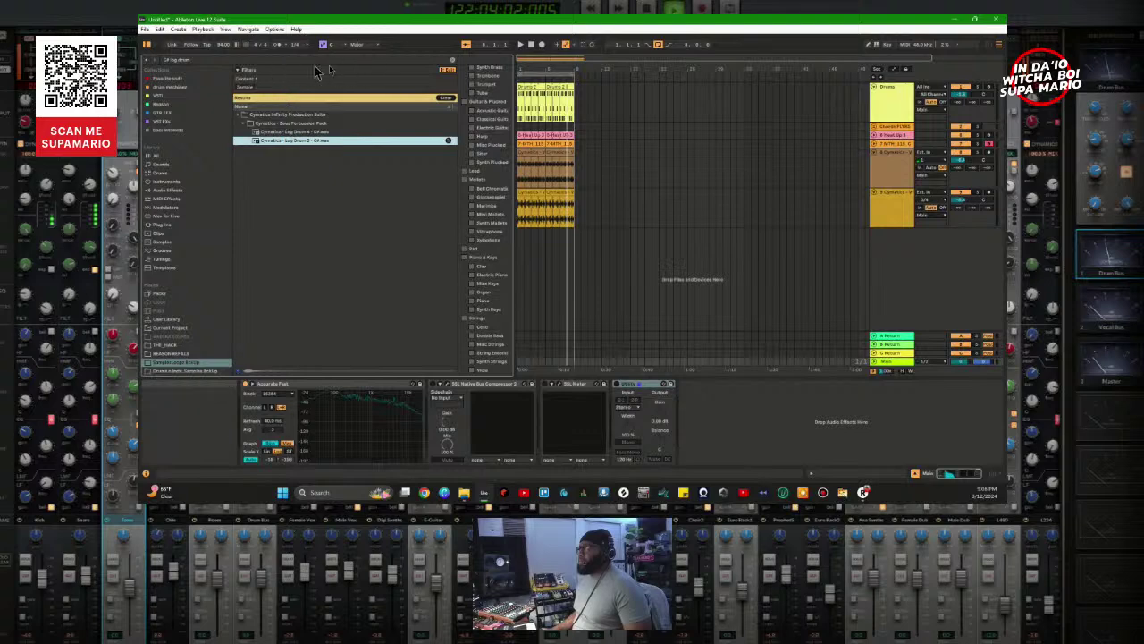
Step: Search the plug-ins for log drum, load Log Drum VST on a new track, and move its window clear of the browser
{"action": "left_click", "coordinate": [175, 76]}
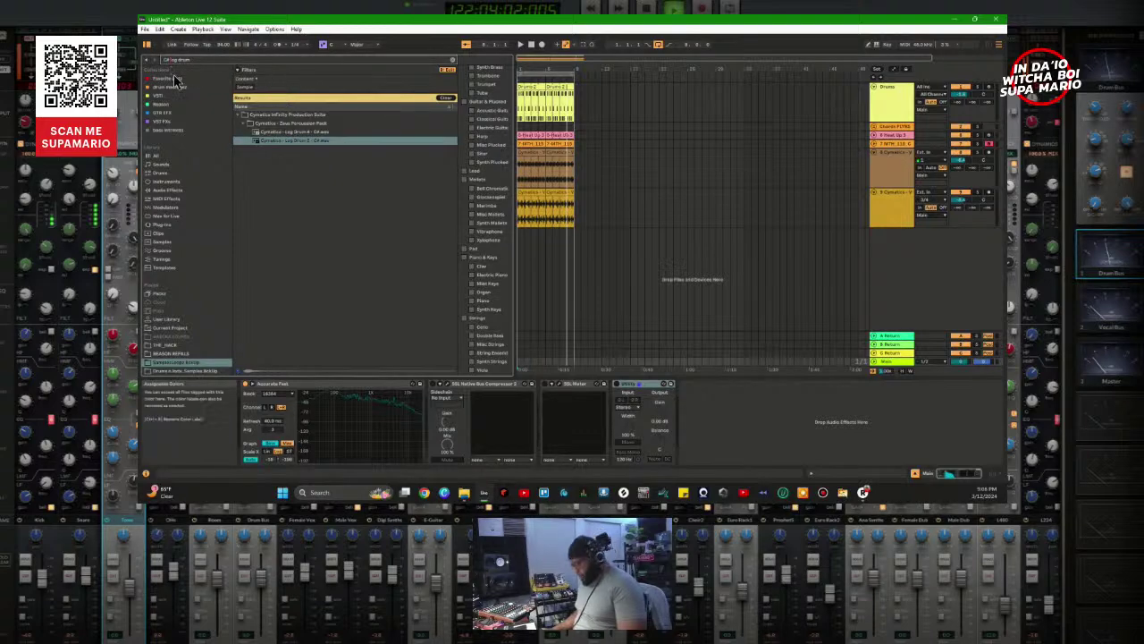
{"action": "left_click", "coordinate": [178, 169]}
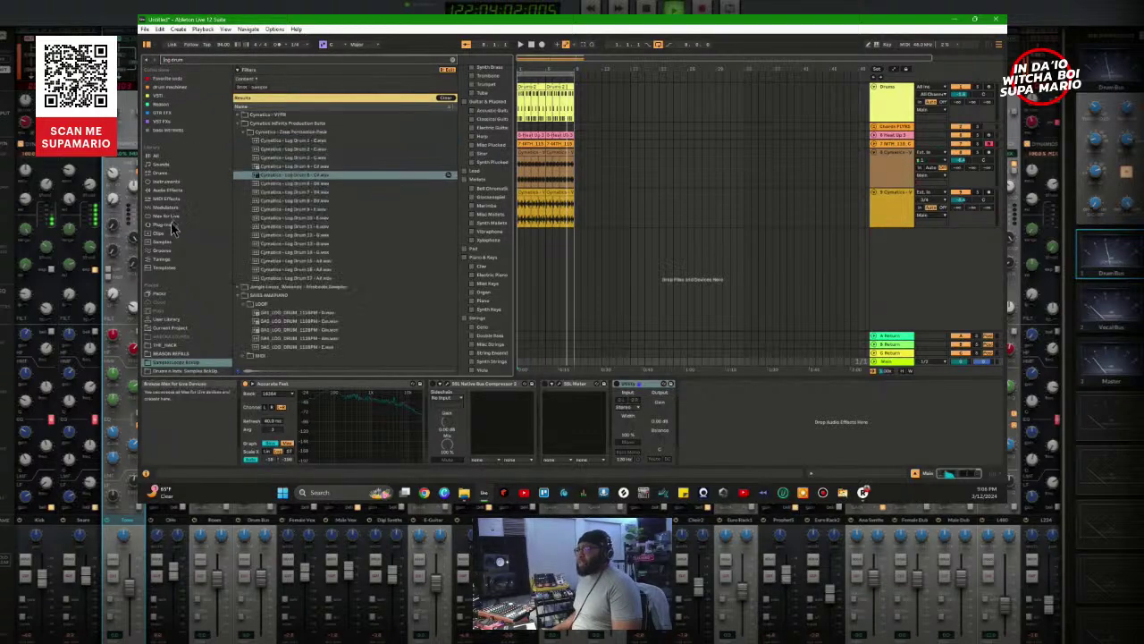
{"action": "left_click", "coordinate": [162, 223]}
{"action": "left_click", "coordinate": [253, 270]}
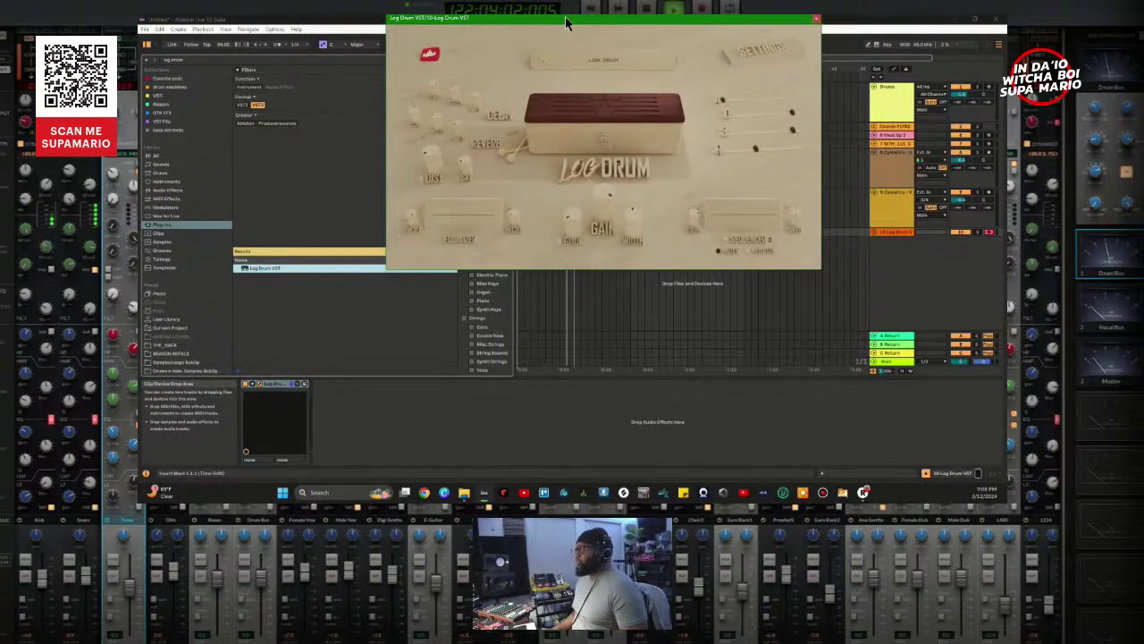
{"action": "left_click_drag", "start_coordinate": [566, 23], "coordinate": [367, 212]}
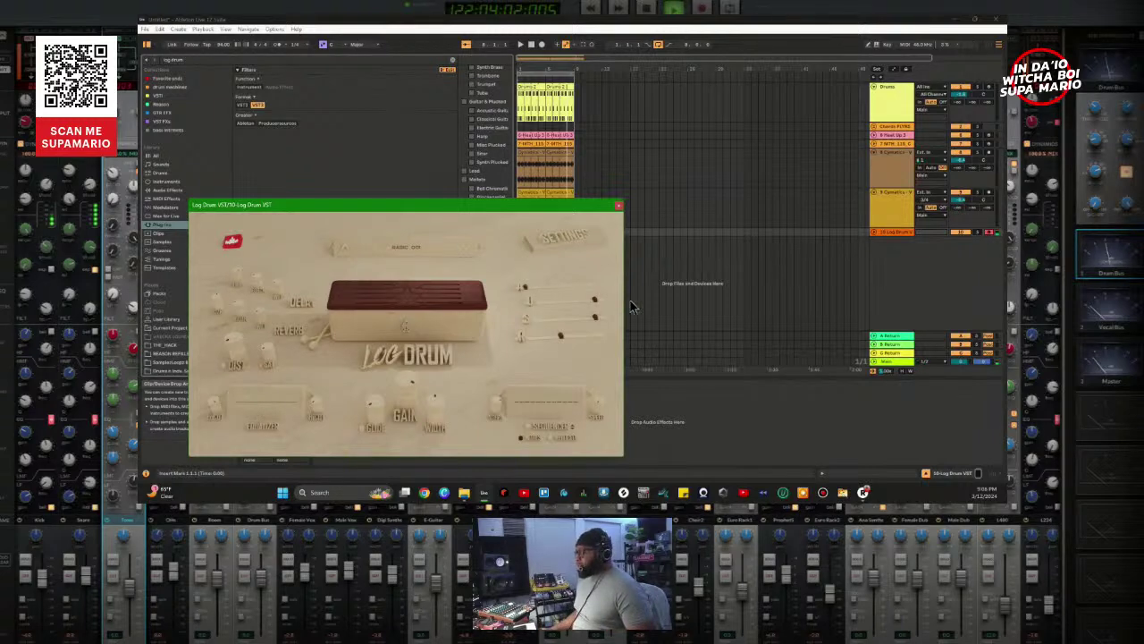
{"action": "left_click_drag", "start_coordinate": [585, 209], "coordinate": [820, 101]}
Step: Check the log drum's pitch with bx_tuner on the Main track, and remove the tuner
{"action": "left_click", "coordinate": [451, 60]}
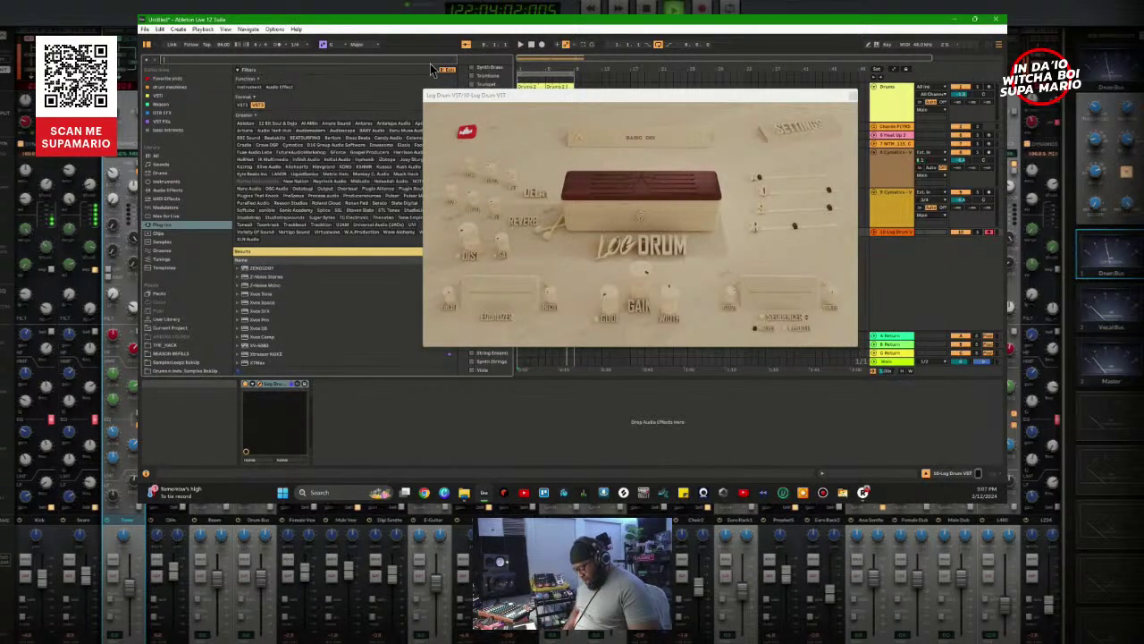
{"action": "type", "text": "tuner"}
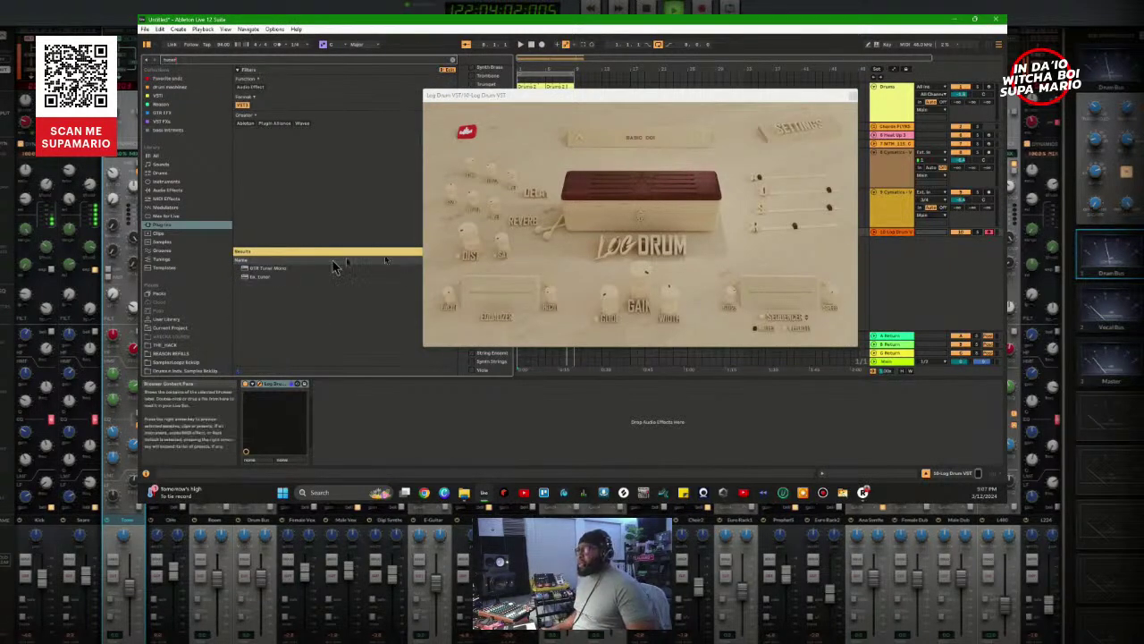
{"action": "left_click", "coordinate": [254, 279]}
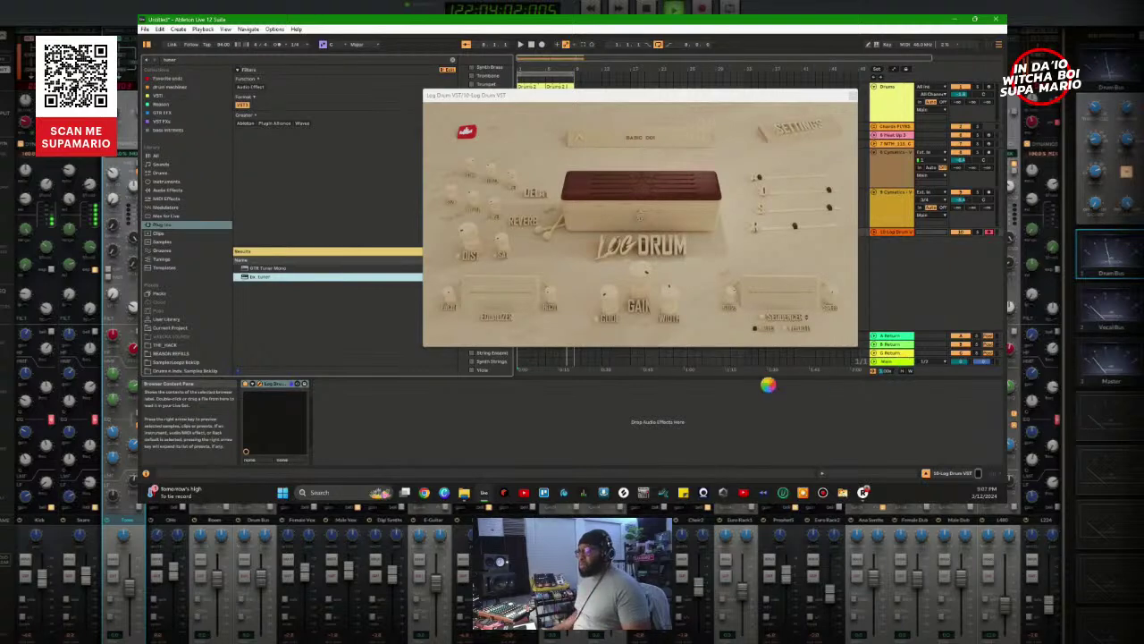
{"action": "left_click_drag", "start_coordinate": [718, 27], "coordinate": [567, 340]}
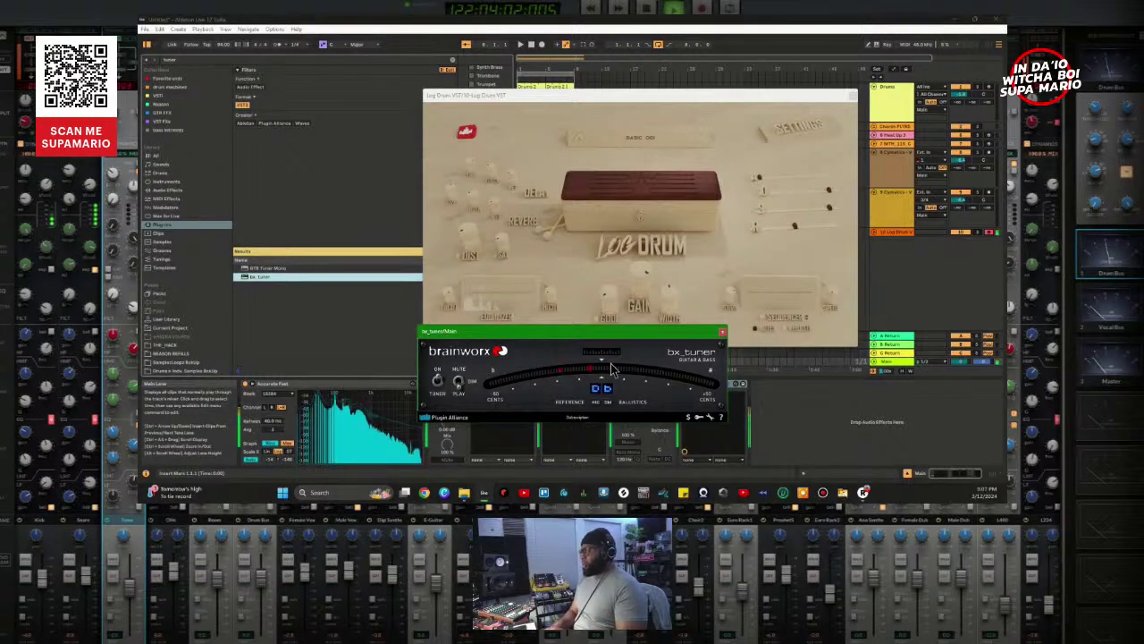
{"action": "left_click", "coordinate": [723, 335]}
{"action": "right_click", "coordinate": [716, 384]}
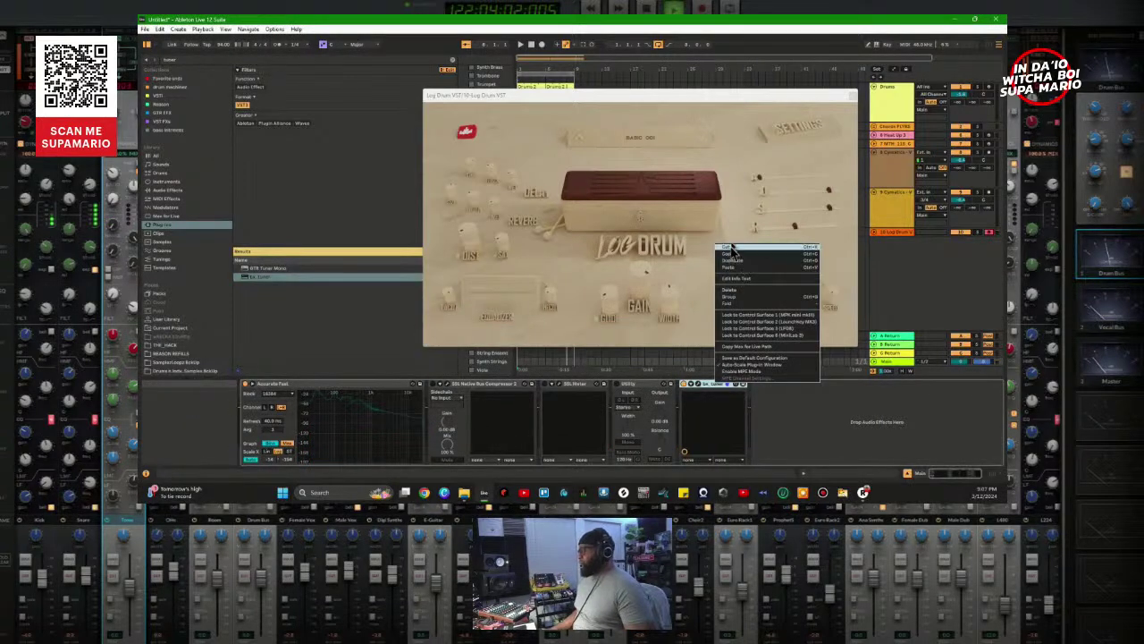
{"action": "left_click", "coordinate": [731, 248]}
Step: Play the beat with the log drum instrument and adjust the project tempo
{"action": "left_click_drag", "start_coordinate": [841, 99], "coordinate": [824, 254]}
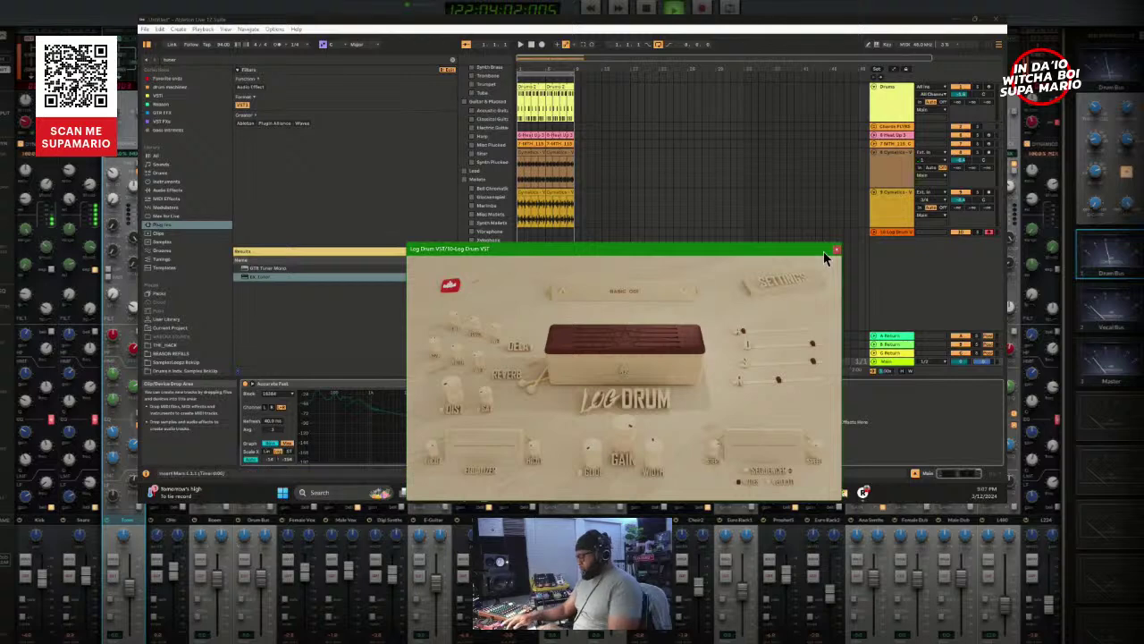
{"action": "key", "text": "space"}
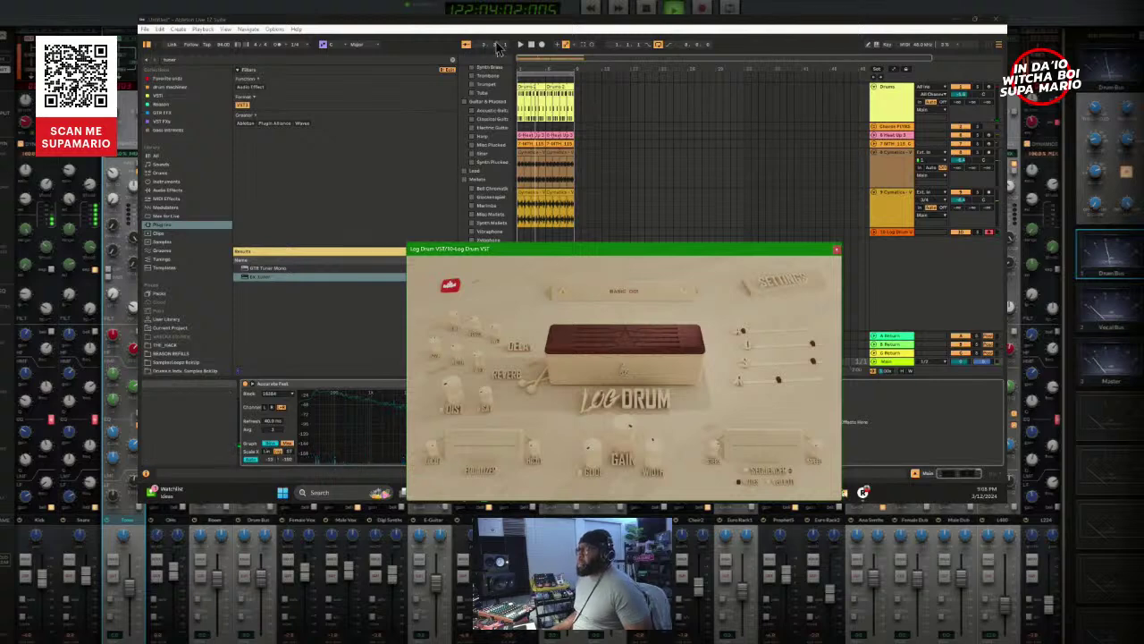
{"action": "left_click", "coordinate": [221, 48]}
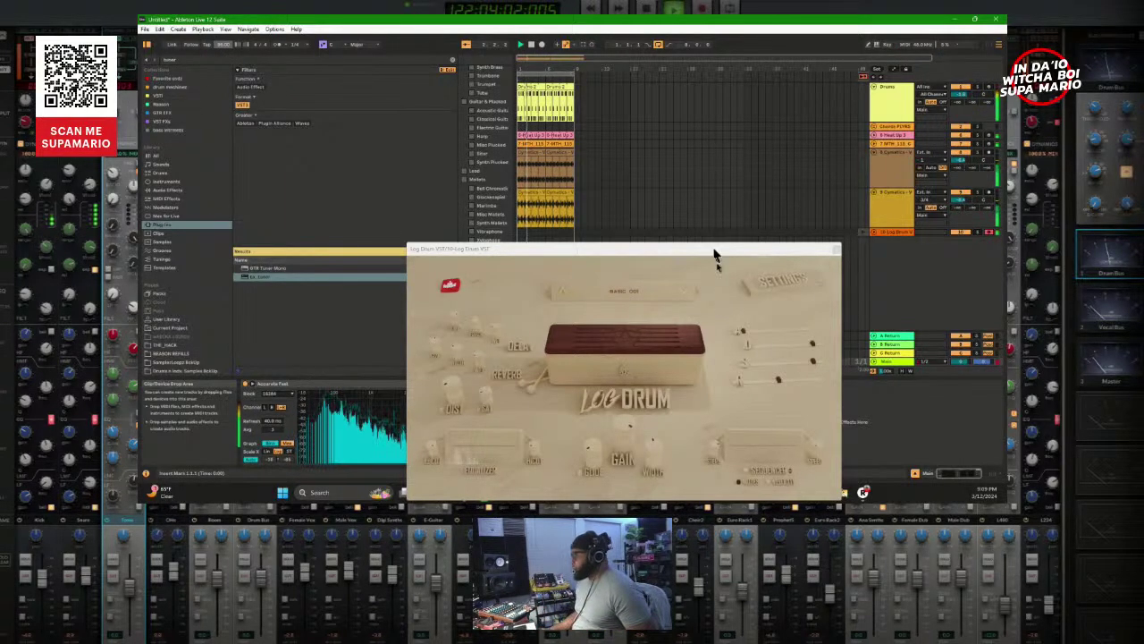
Step: Set the Log Drum VST's gain to -7.7, close the instrument window, and switch to the Session View
{"action": "left_click_drag", "start_coordinate": [718, 252], "coordinate": [869, 147]}
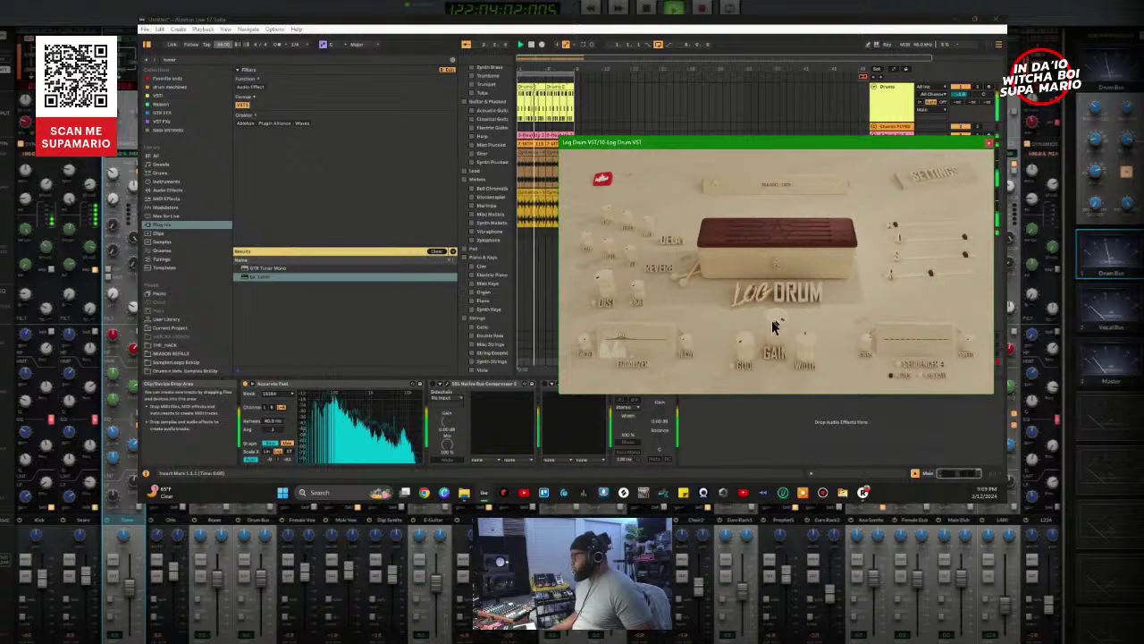
{"action": "mouse_move", "coordinate": [774, 336]}
{"action": "scroll", "coordinate": [774, 336], "scroll_direction": "up", "scroll_amount": 3}
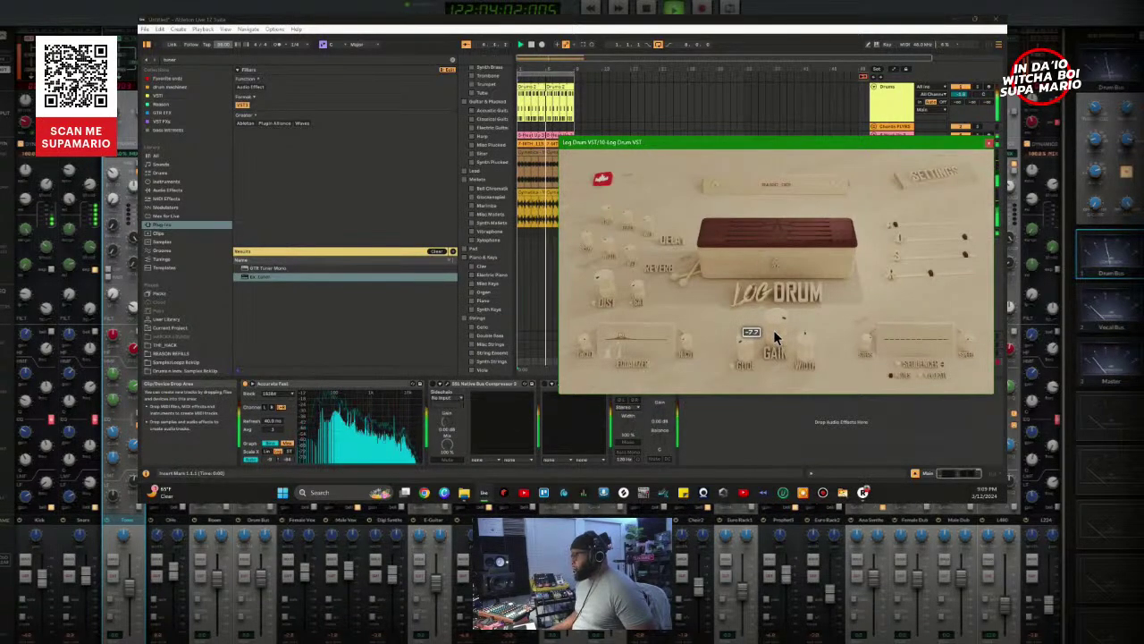
{"action": "left_click", "coordinate": [988, 143]}
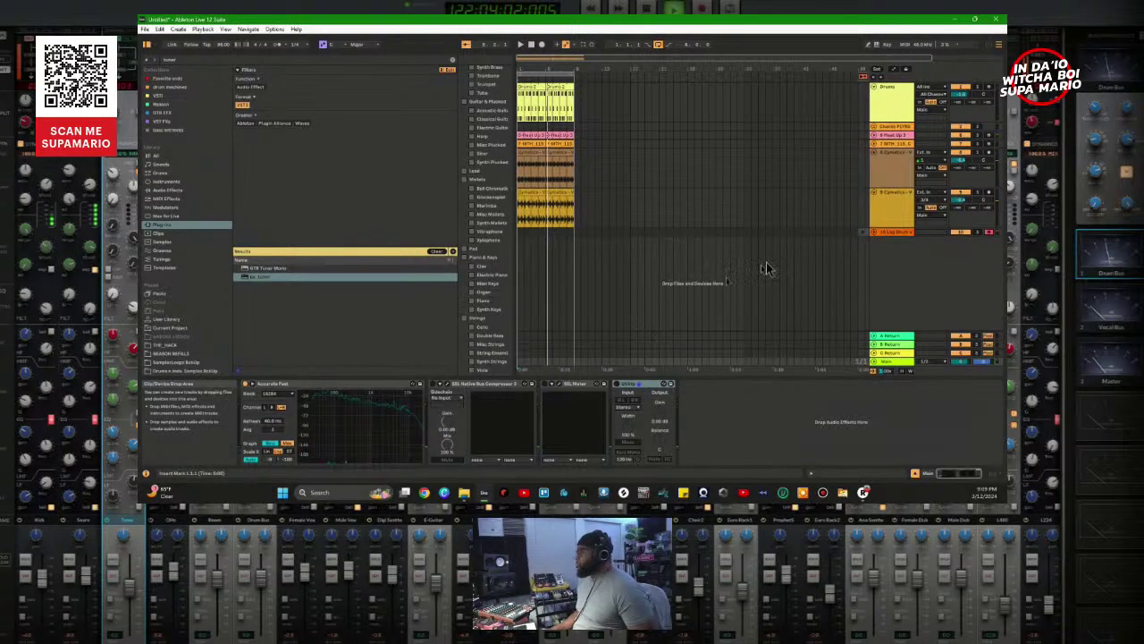
{"action": "key", "text": "Tab"}
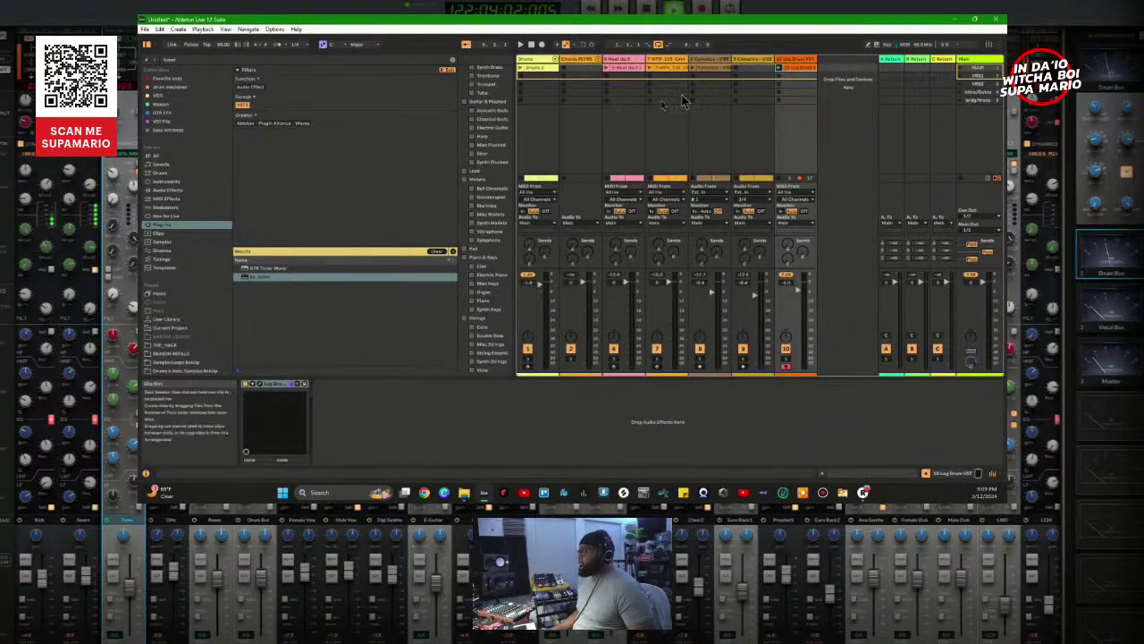
Step: Place the recorded log drum clip at the start of its arrangement track, open its notes, and play it back
{"action": "key", "text": "Tab"}
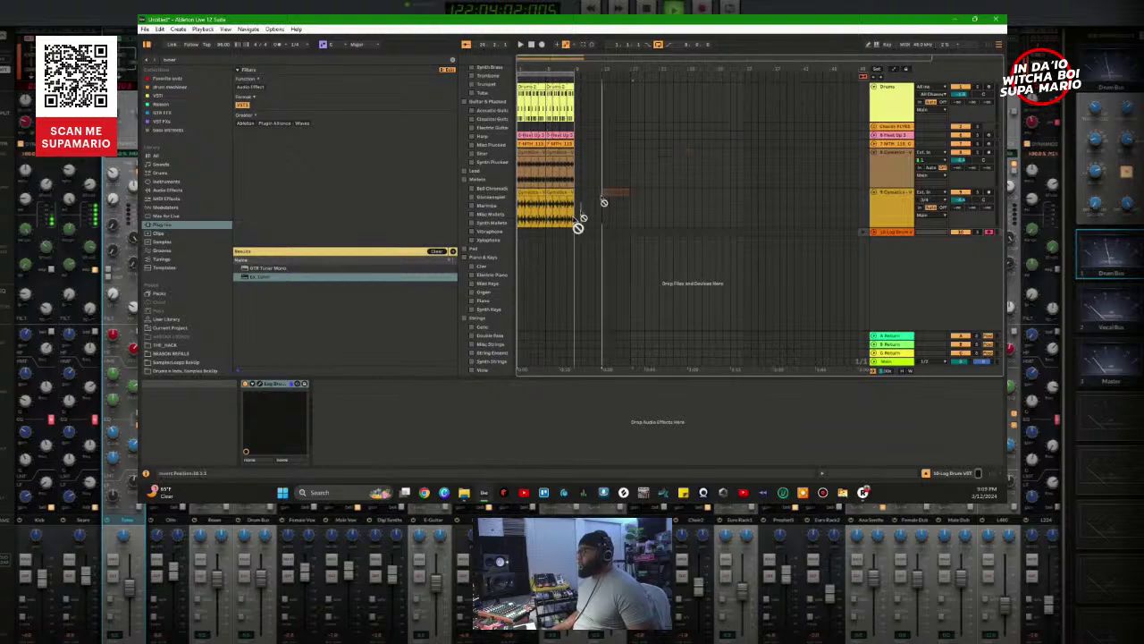
{"action": "left_click", "coordinate": [528, 232]}
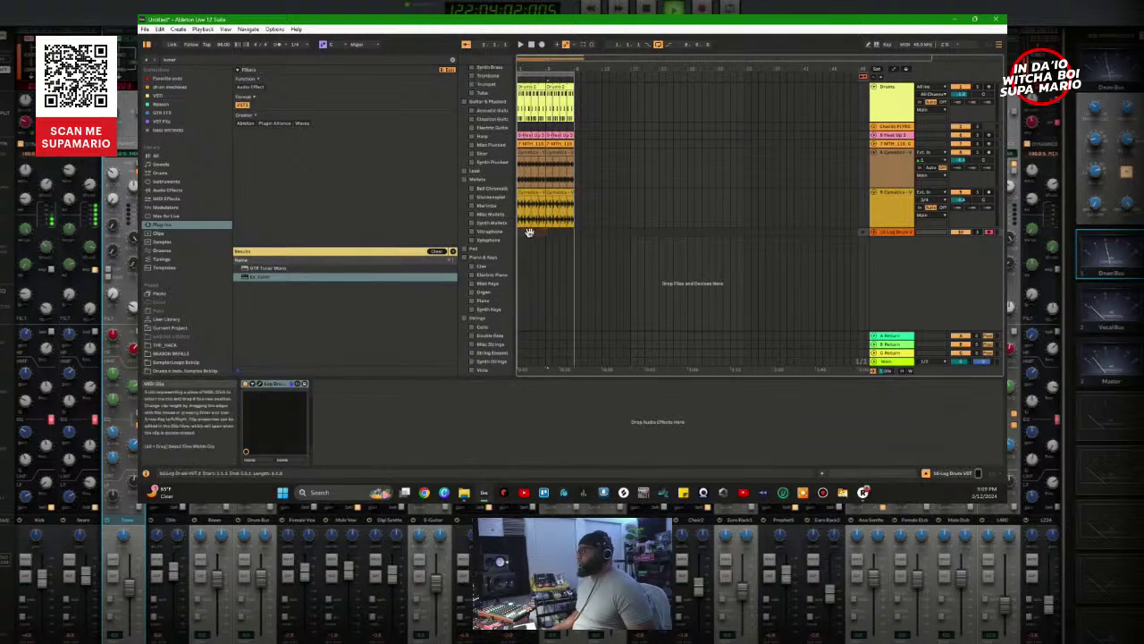
{"action": "left_click", "coordinate": [530, 231]}
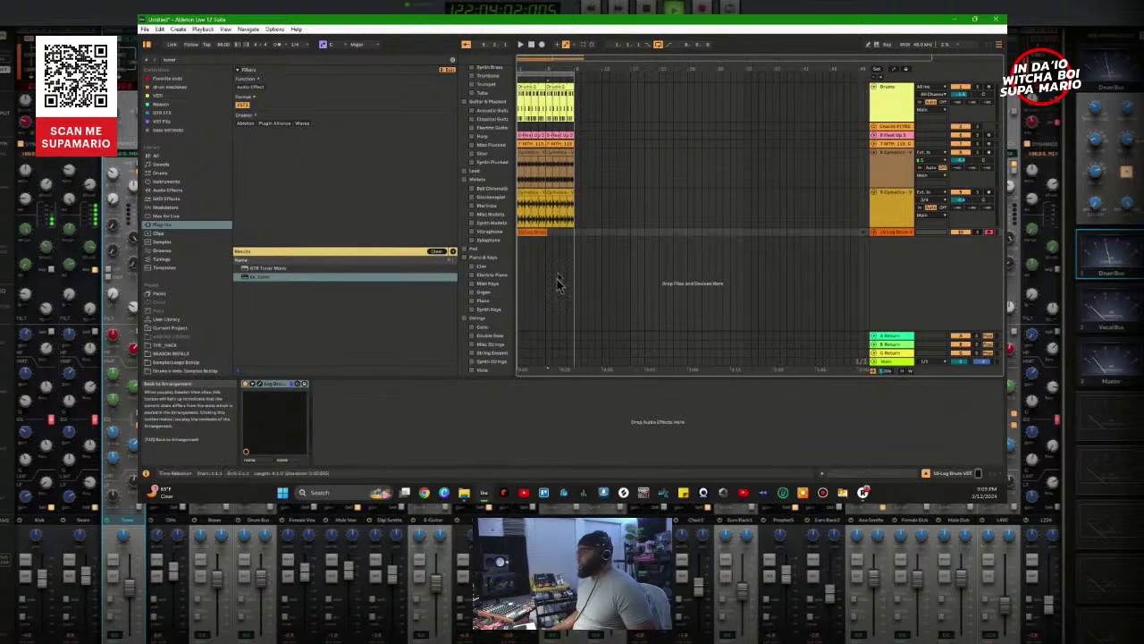
{"action": "double_click", "coordinate": [530, 232]}
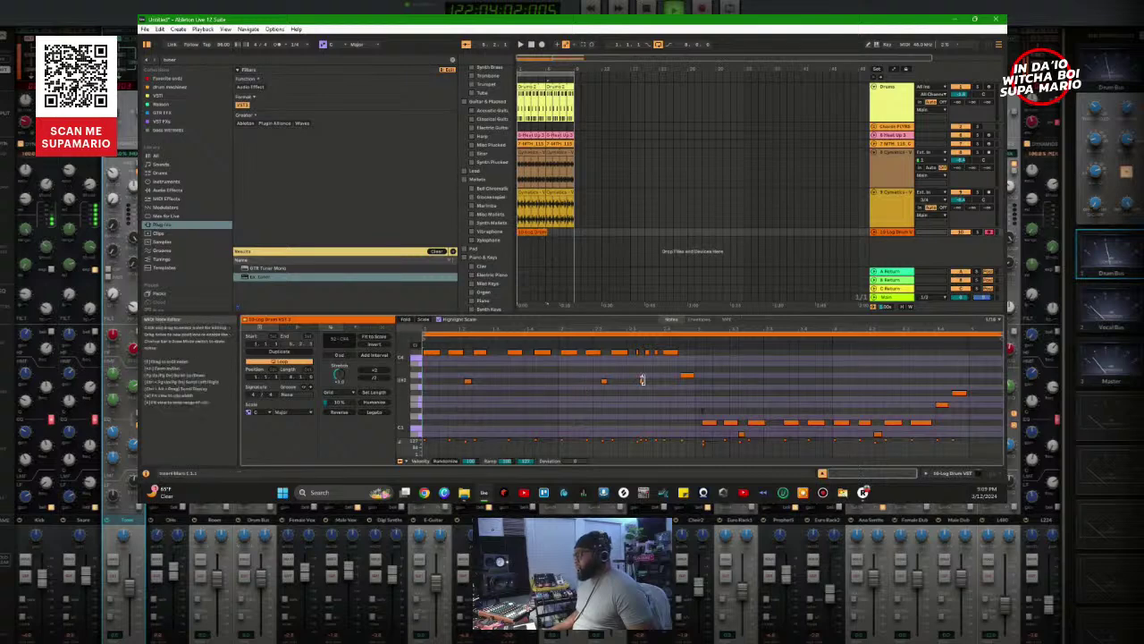
{"action": "key", "text": "space"}
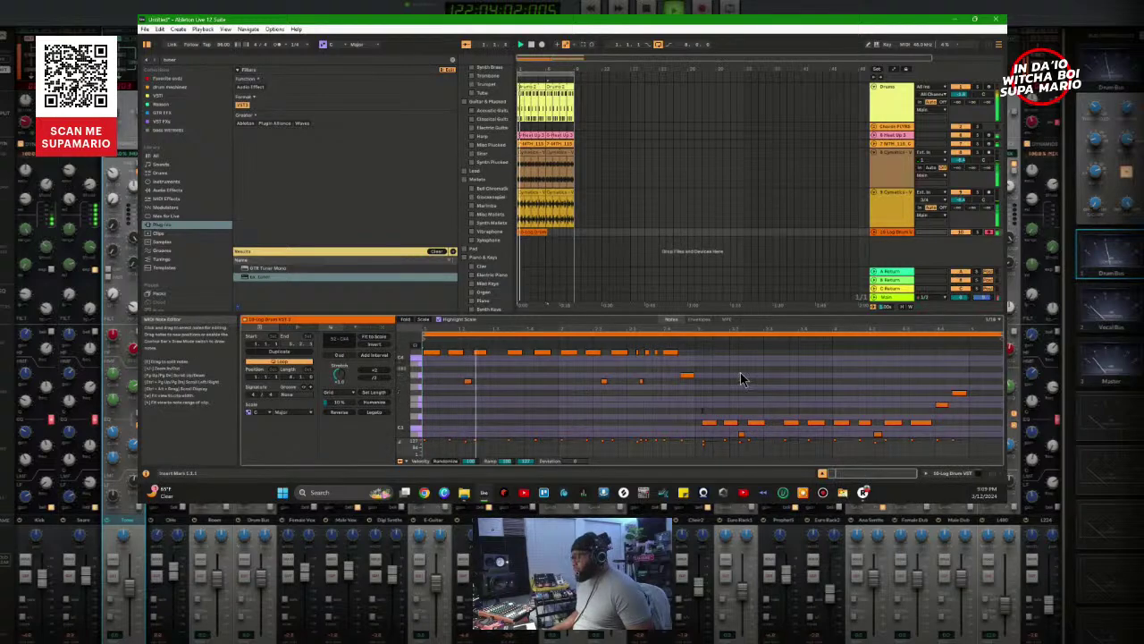
Step: Shift the first low note in the second half of the log drum clip slightly earlier
{"action": "left_click", "coordinate": [711, 422]}
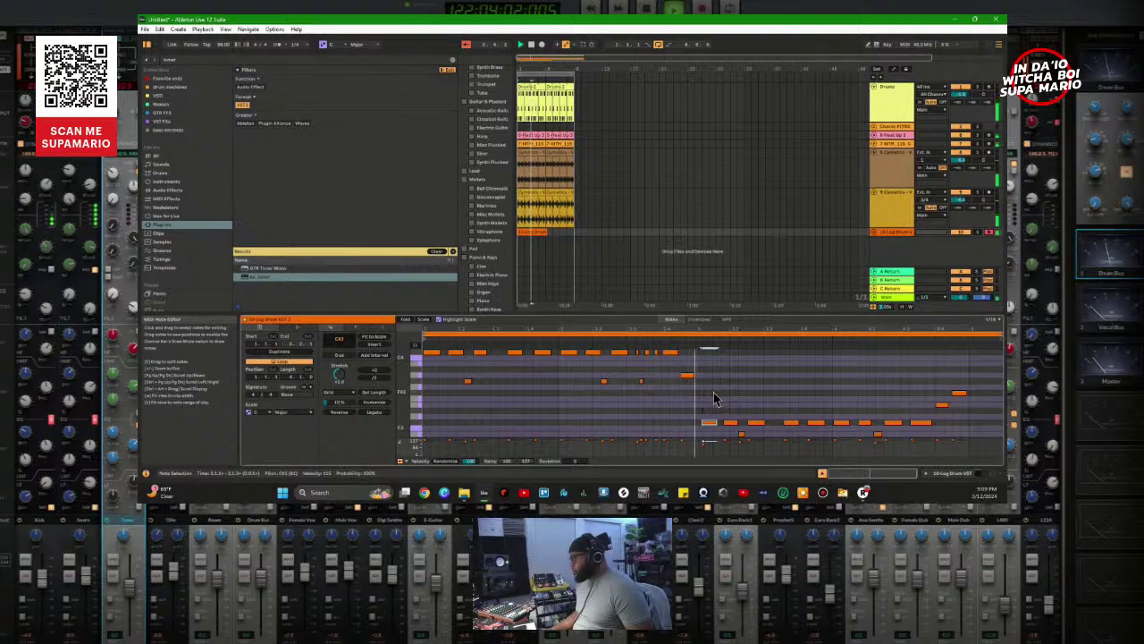
{"action": "left_click", "coordinate": [706, 430]}
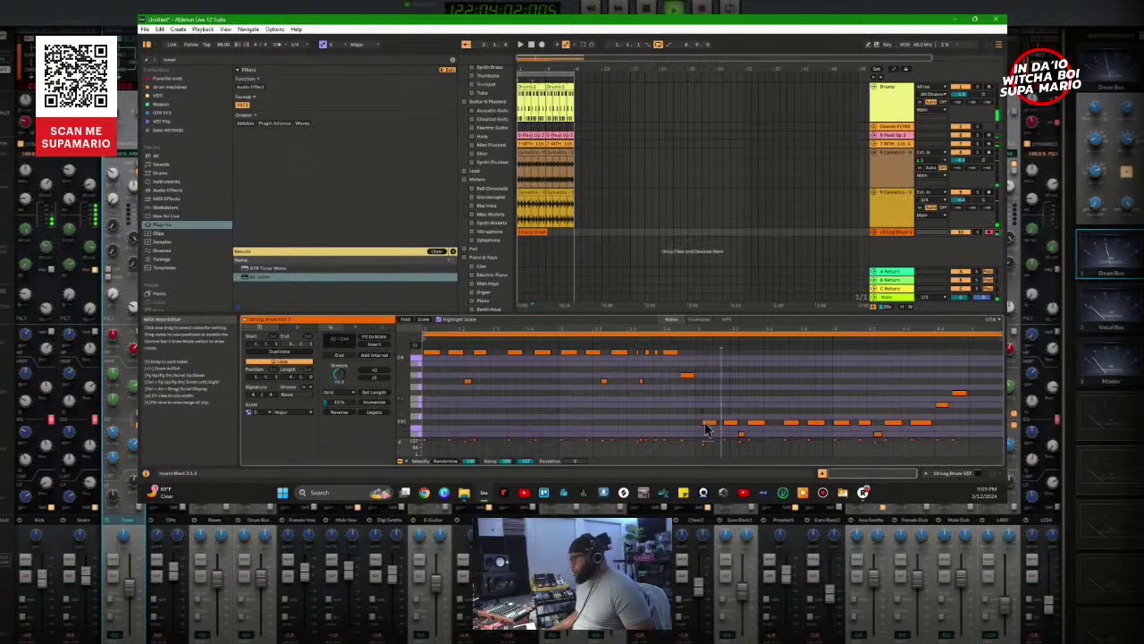
{"action": "left_click", "coordinate": [701, 422]}
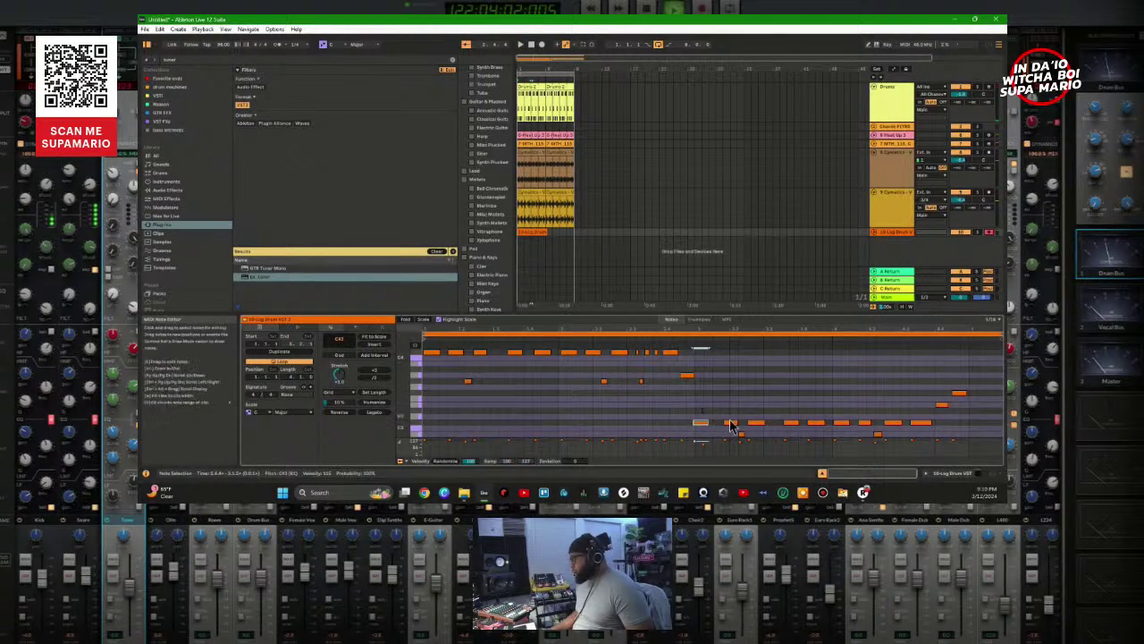
Step: Apply the Quantize transformation at the current grid and 100% amount to the first low note of the log drum clip
{"action": "left_click", "coordinate": [356, 329]}
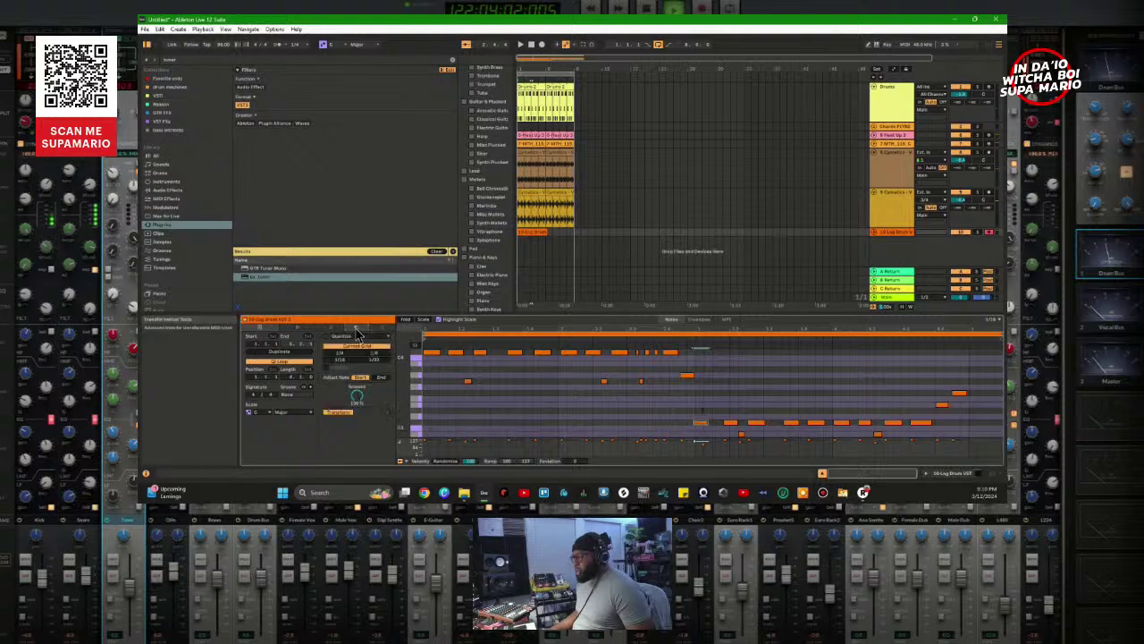
{"action": "left_click", "coordinate": [347, 413]}
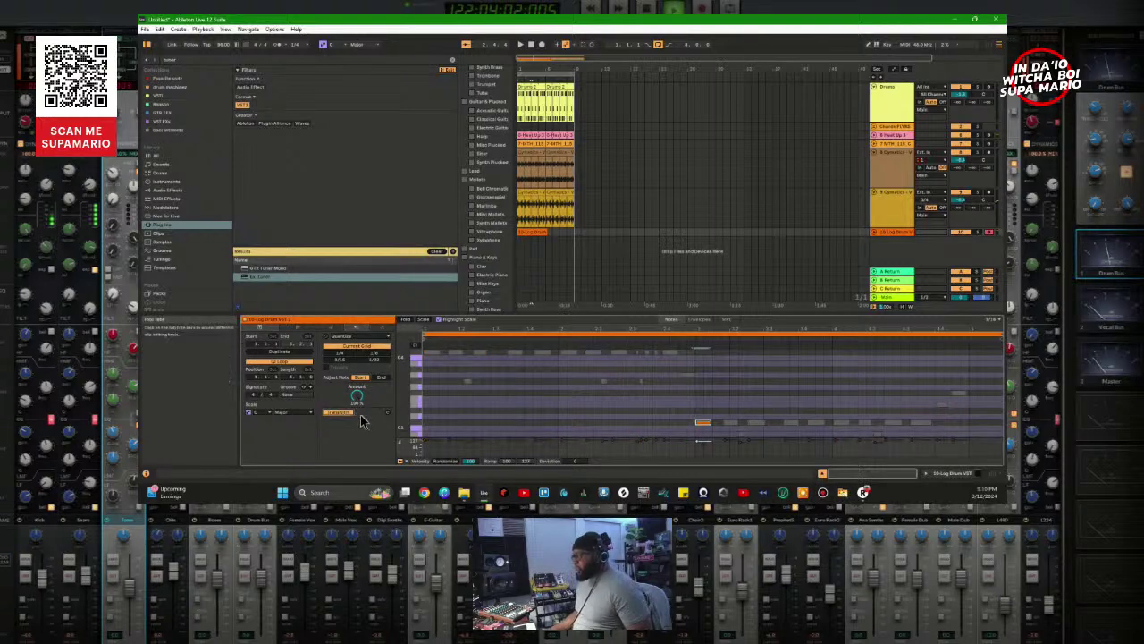
{"action": "left_click", "coordinate": [347, 413]}
{"action": "left_click", "coordinate": [346, 413]}
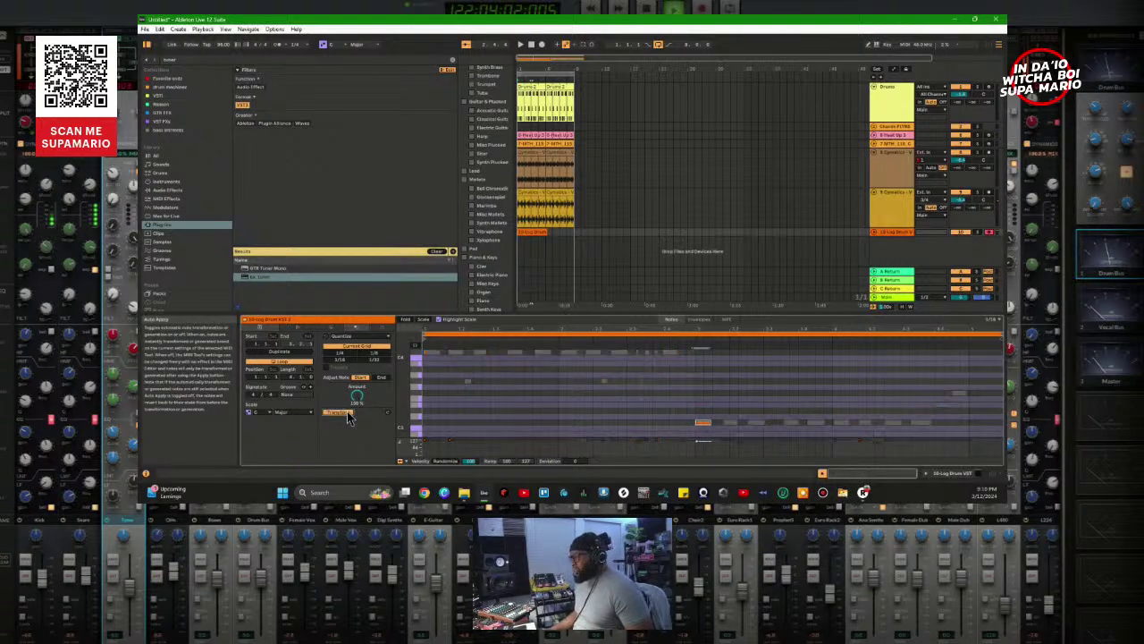
{"action": "left_click", "coordinate": [347, 413]}
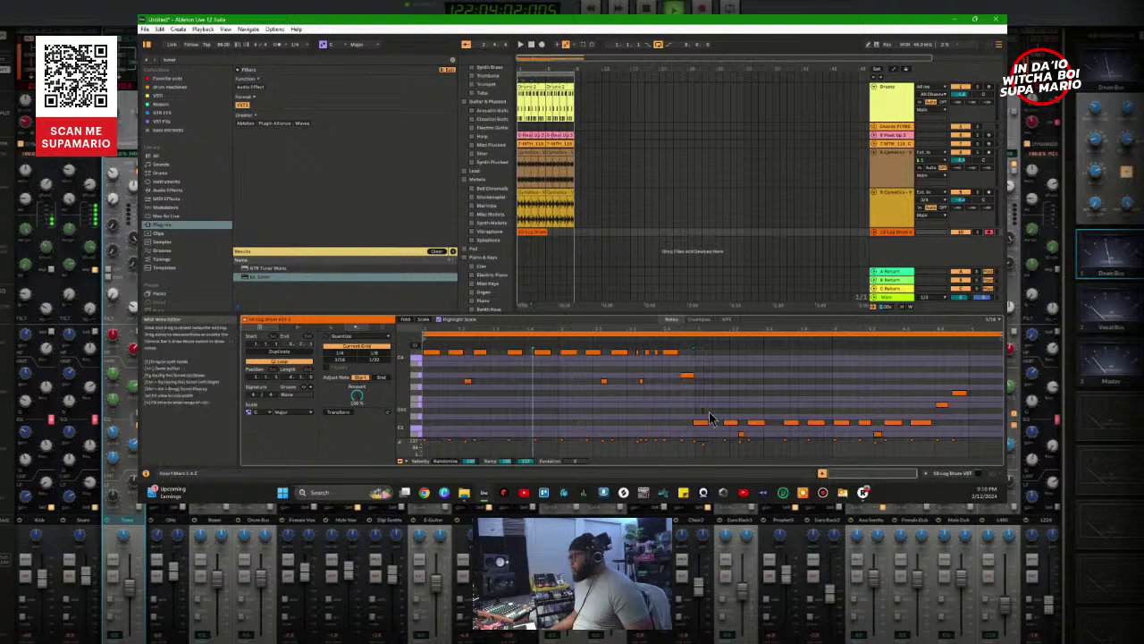
{"action": "left_click", "coordinate": [700, 421]}
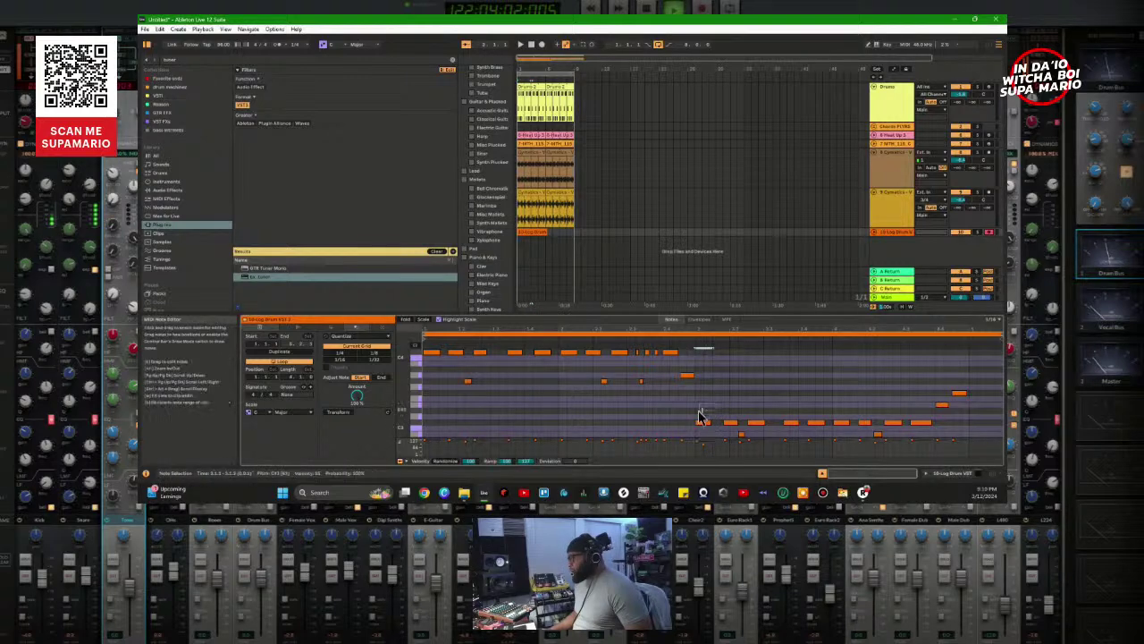
{"action": "left_click", "coordinate": [700, 421]}
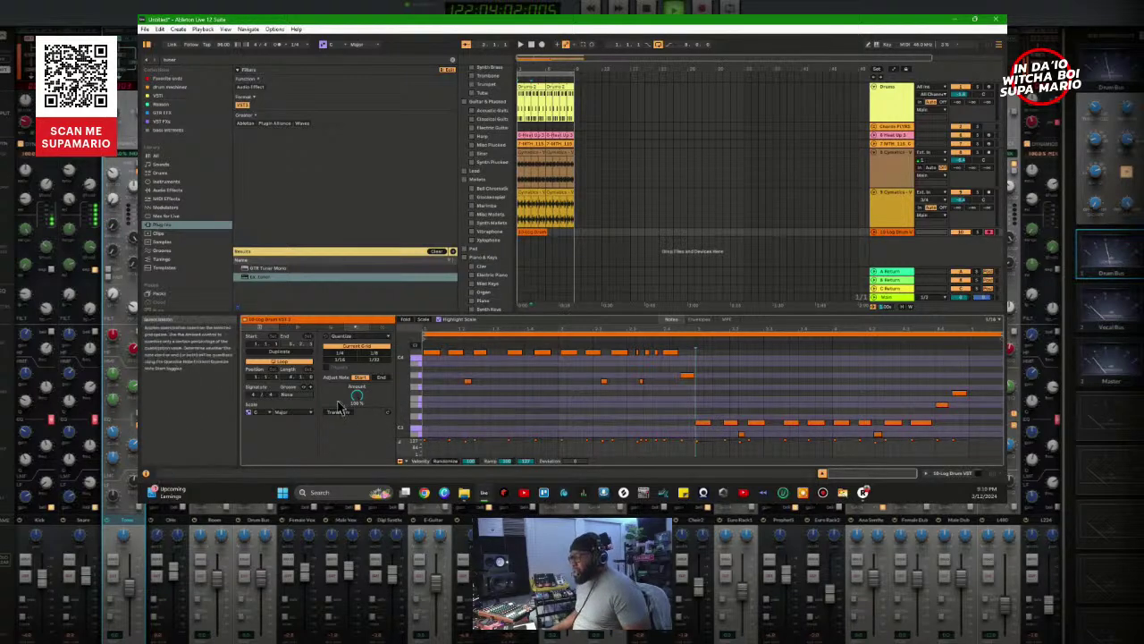
Step: Quantize all the log drum clip's notes to 1/16, comparing with and without, and reduce the quantize amount to about 61%
{"action": "left_click", "coordinate": [339, 416]}
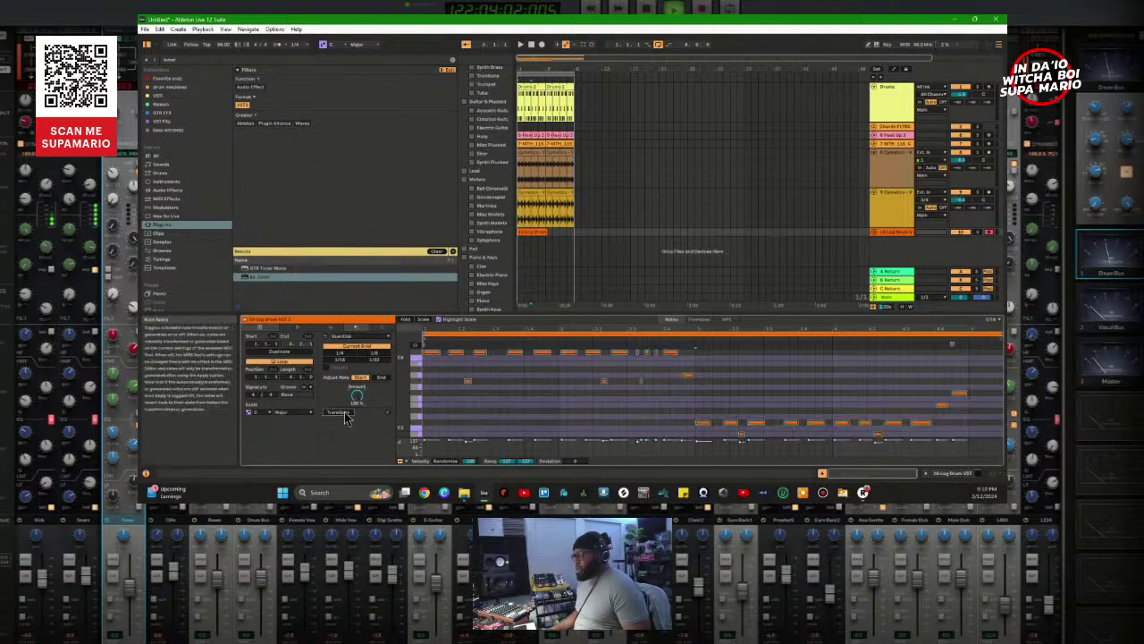
{"action": "left_click", "coordinate": [345, 414]}
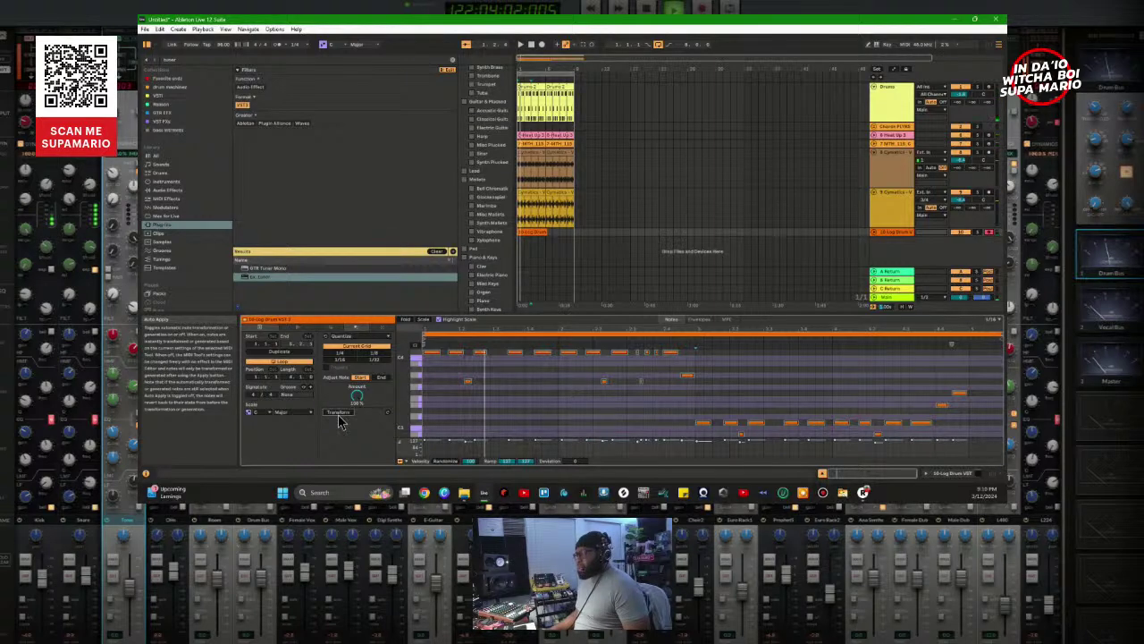
{"action": "left_click", "coordinate": [338, 414]}
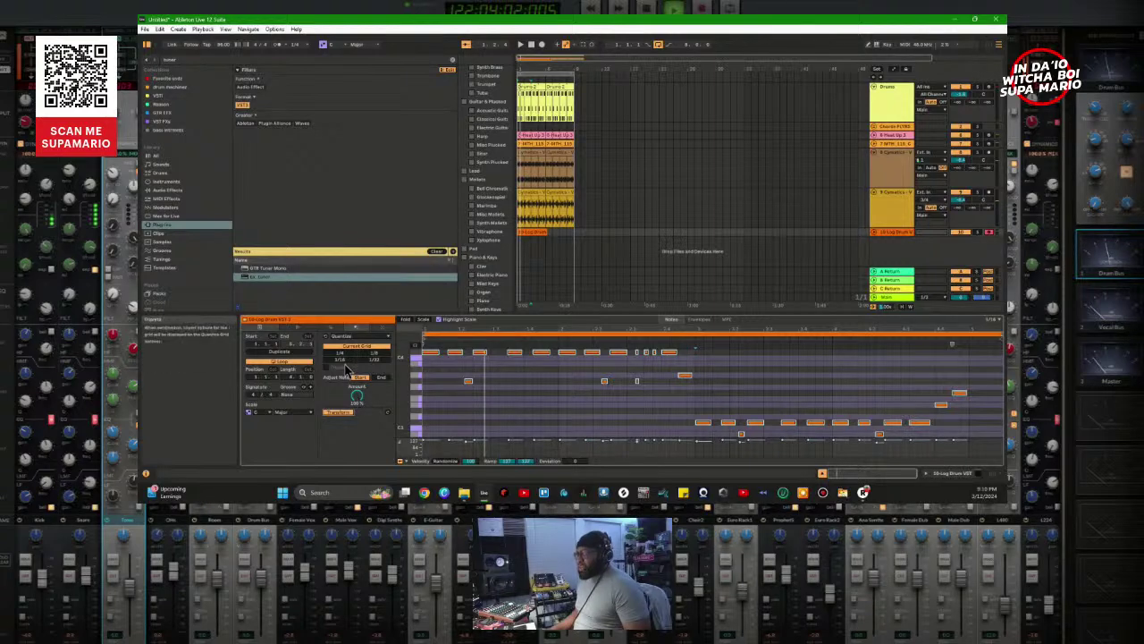
{"action": "left_click", "coordinate": [340, 362]}
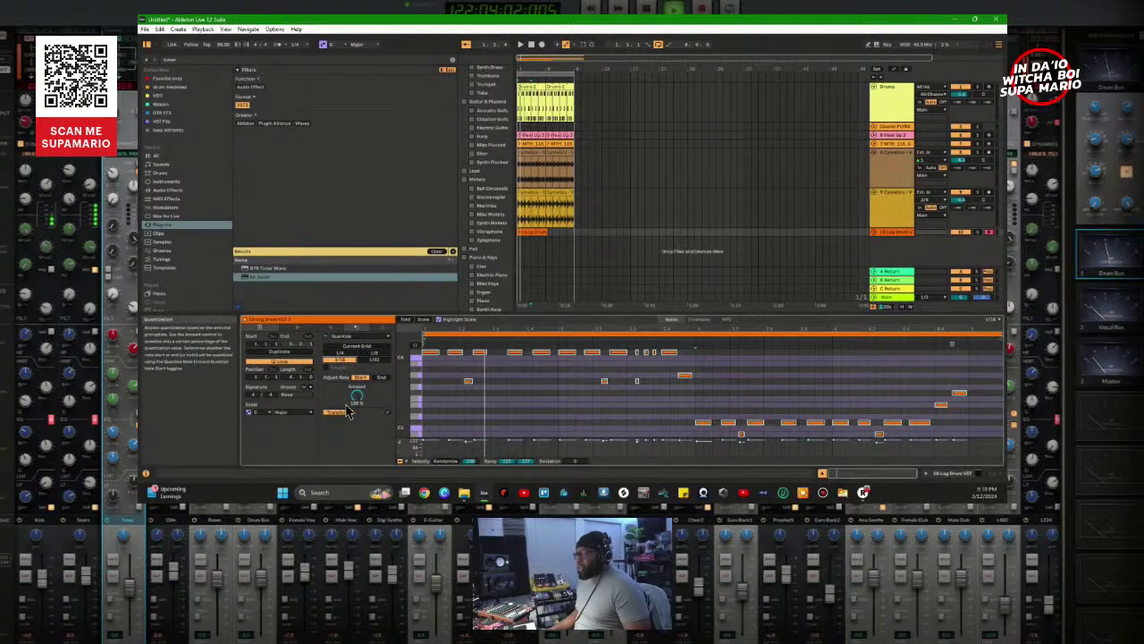
{"action": "left_click", "coordinate": [342, 414]}
{"action": "left_click", "coordinate": [339, 413]}
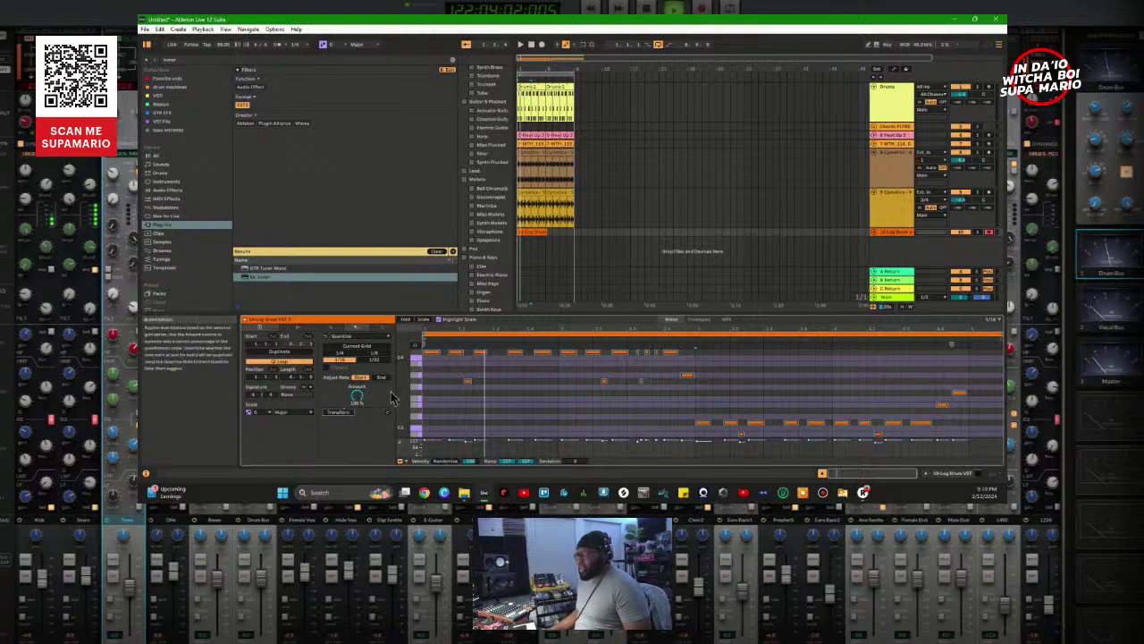
{"action": "left_click", "coordinate": [339, 414]}
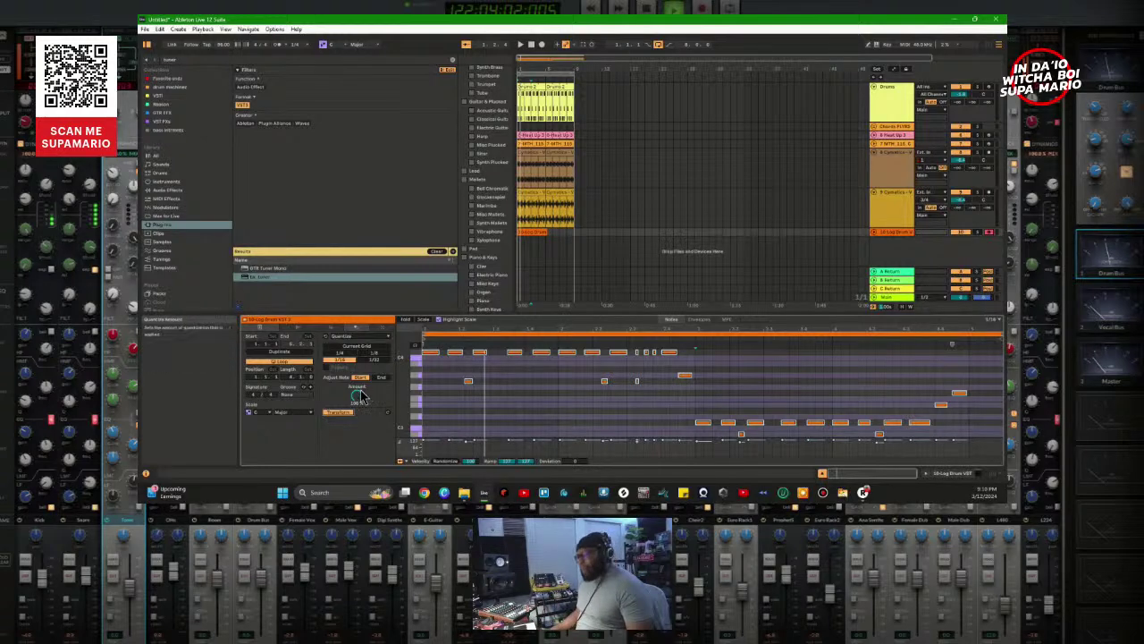
{"action": "left_click_drag", "start_coordinate": [367, 401], "coordinate": [361, 400]}
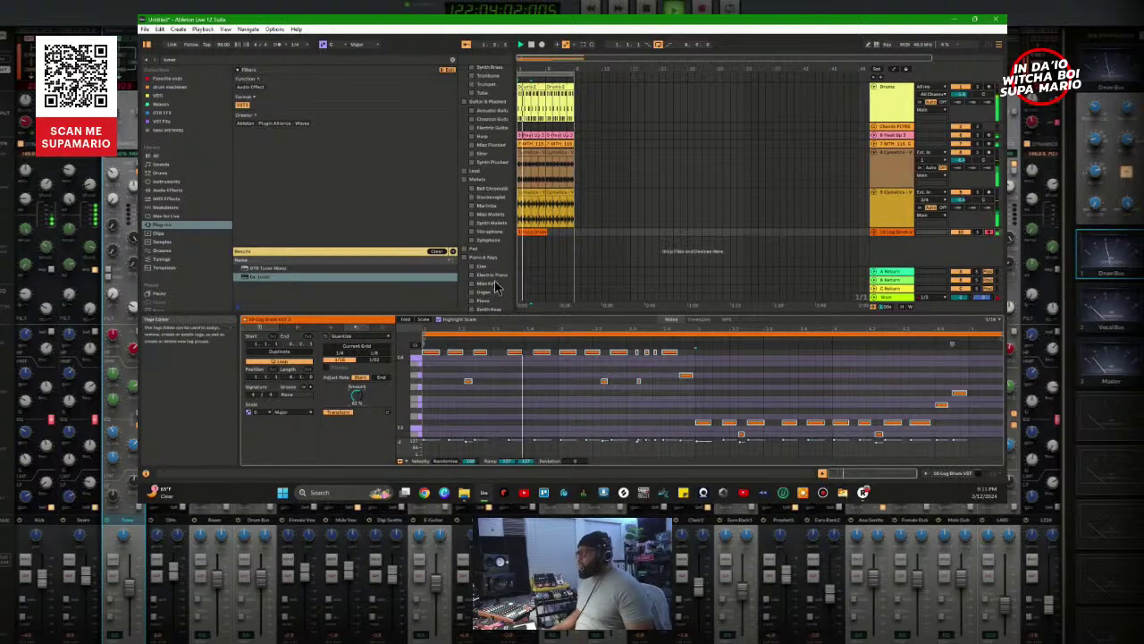
Step: Duplicate the log drum clip to fill bars 5 to 8, unfold its track, and stop playback
{"action": "left_click", "coordinate": [539, 232]}
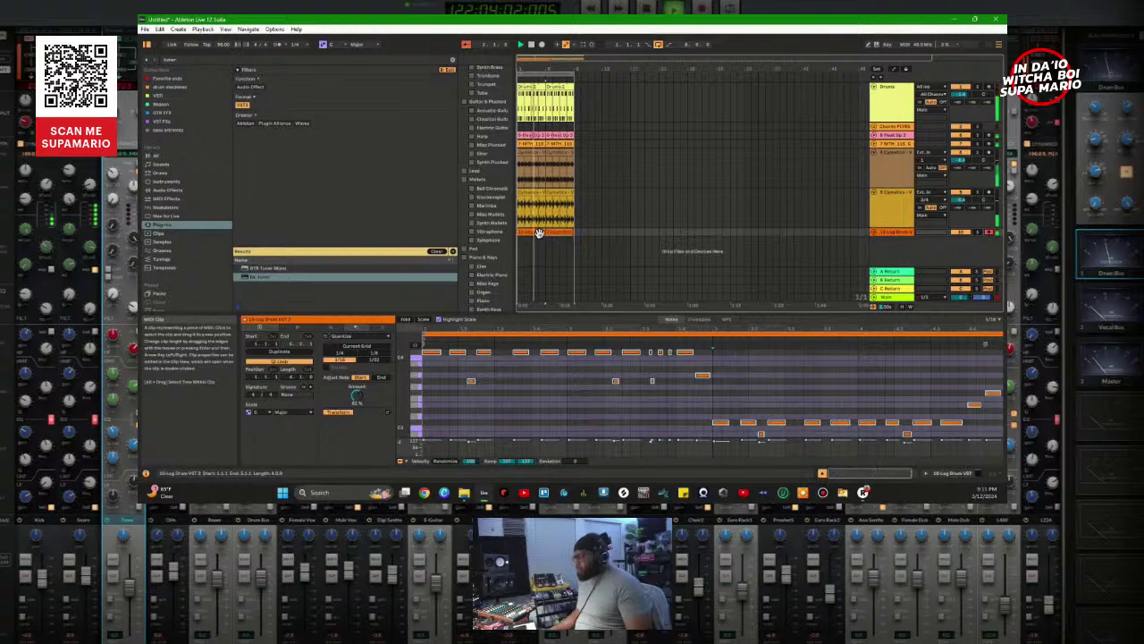
{"action": "left_click", "coordinate": [874, 232]}
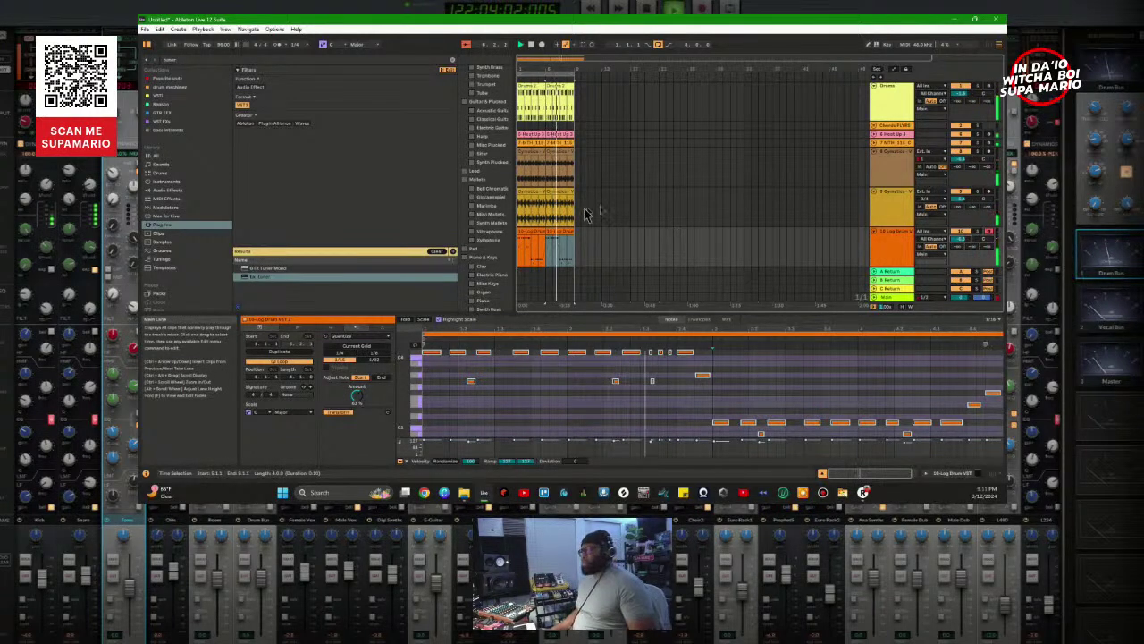
{"action": "left_click", "coordinate": [532, 45]}
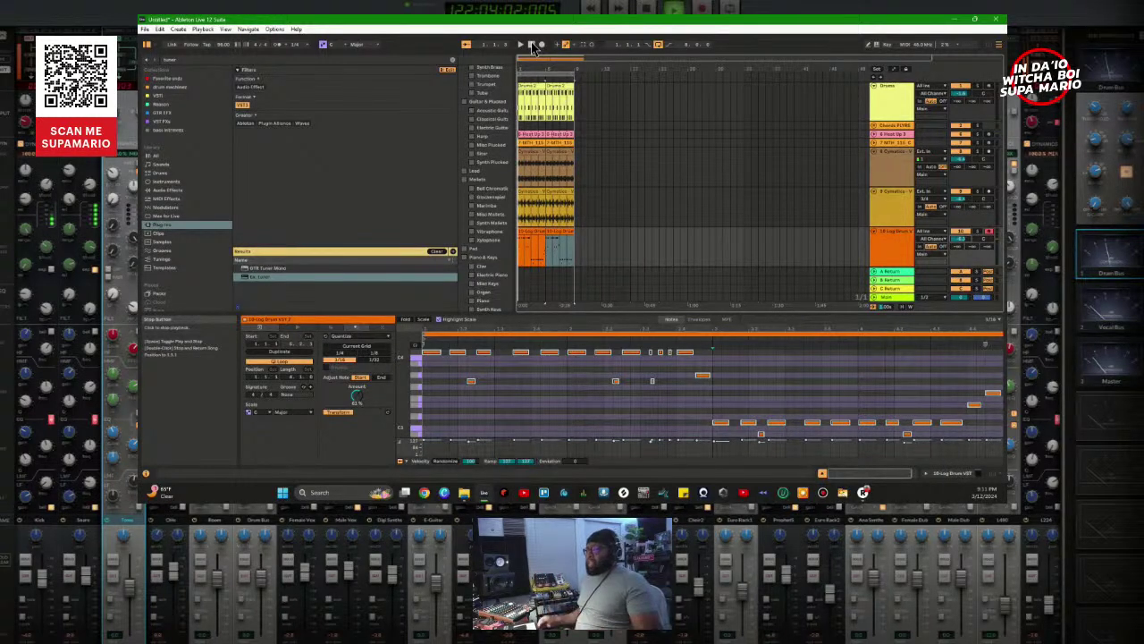
Step: Play the arrangement and lower the Main track's volume to about -14 dB
{"action": "key", "text": "space"}
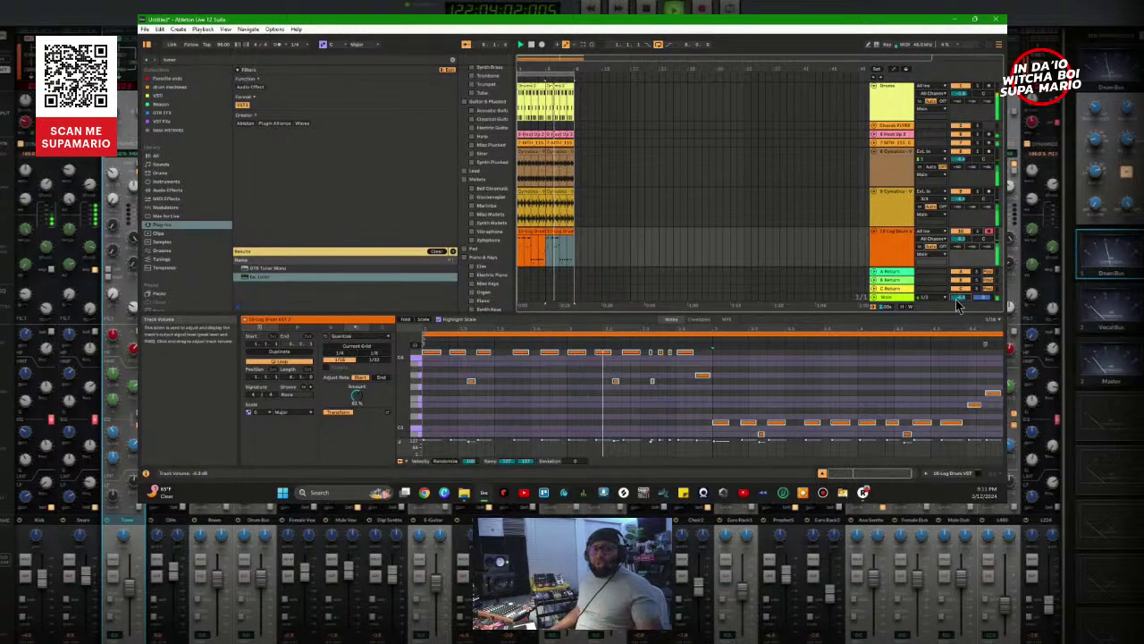
{"action": "left_click_drag", "start_coordinate": [957, 298], "coordinate": [957, 308]}
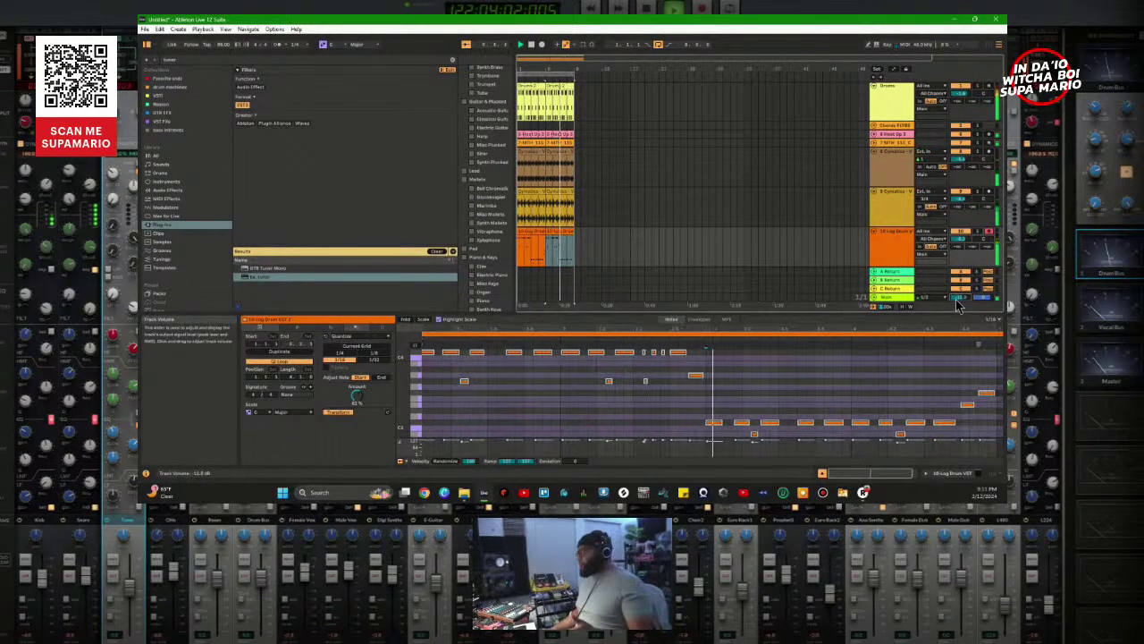
{"action": "scroll", "coordinate": [956, 306], "scroll_direction": "down", "scroll_amount": 3}
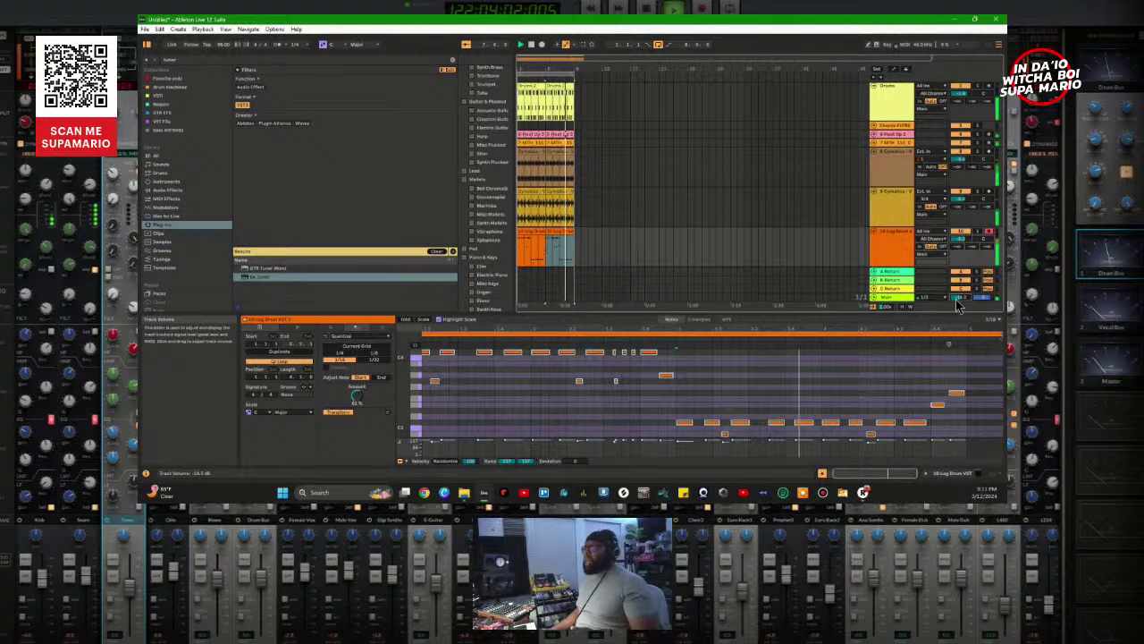
{"action": "scroll", "coordinate": [957, 305], "scroll_direction": "down", "scroll_amount": 3}
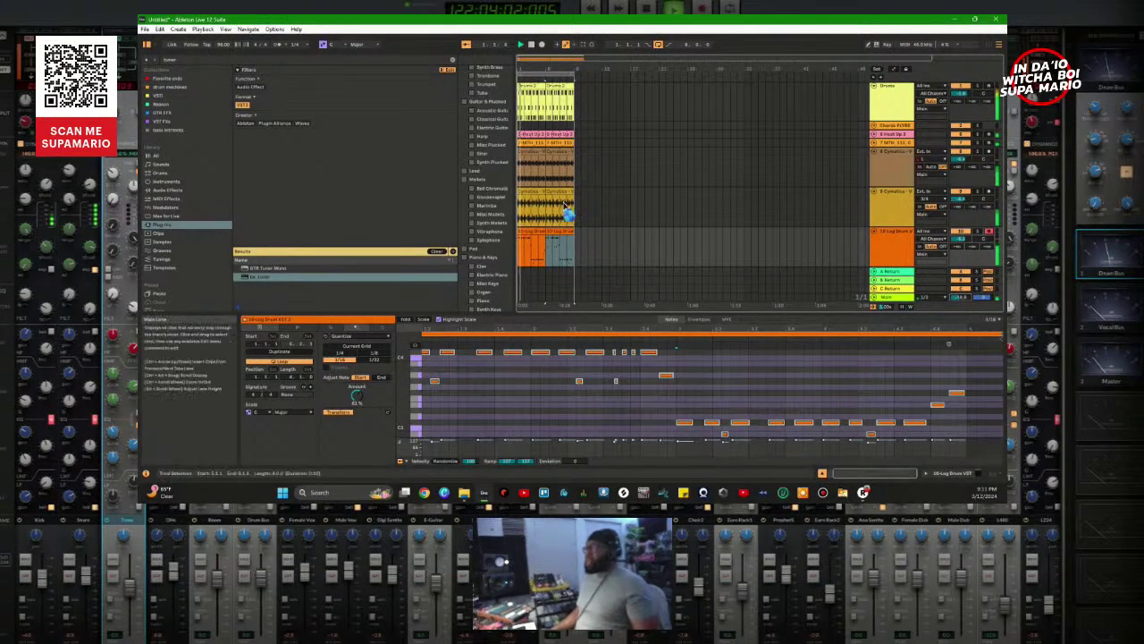
Step: Clear the tuner search and the VST3 format filter in the browser, and go to the user's sample folders
{"action": "left_click", "coordinate": [452, 60]}
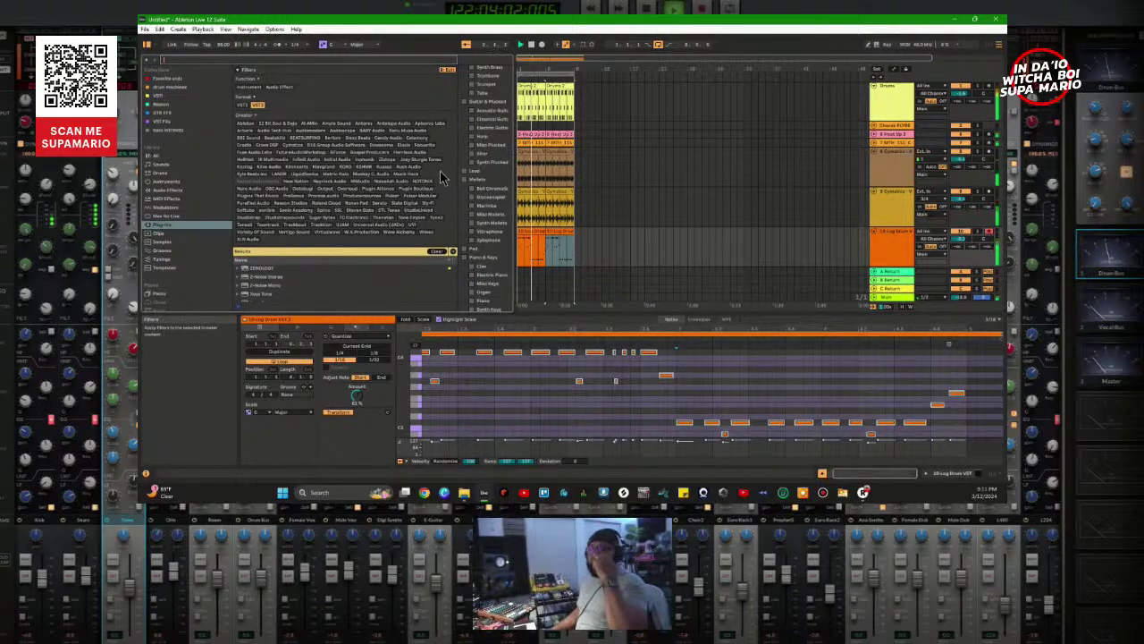
{"action": "left_click", "coordinate": [451, 251]}
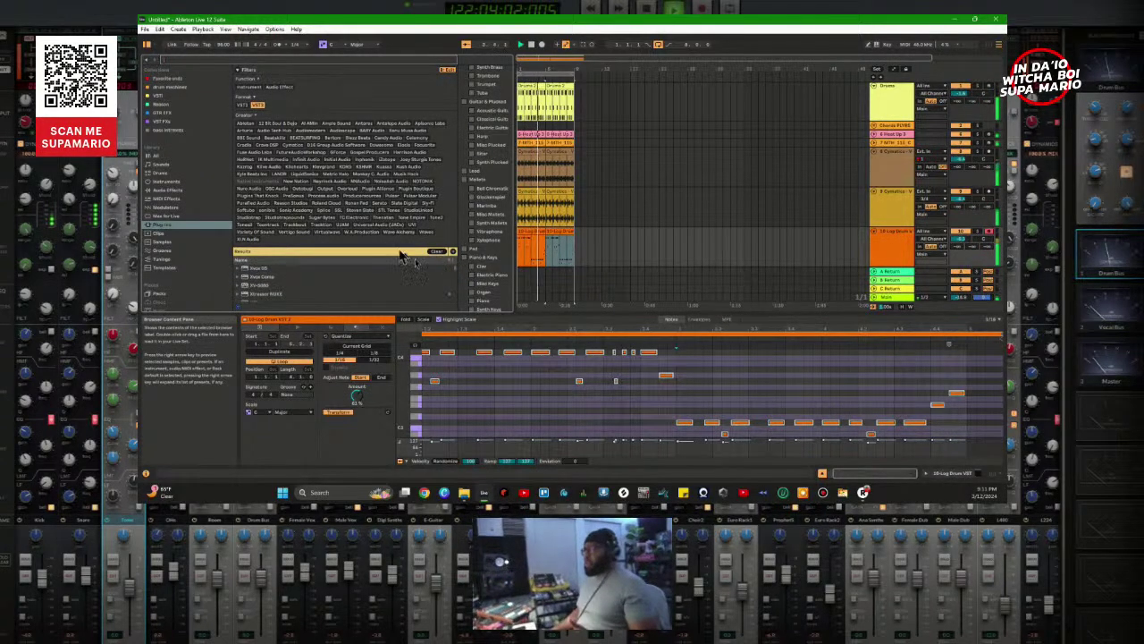
{"action": "left_click", "coordinate": [257, 104]}
{"action": "scroll", "coordinate": [179, 268], "scroll_direction": "down", "scroll_amount": 3}
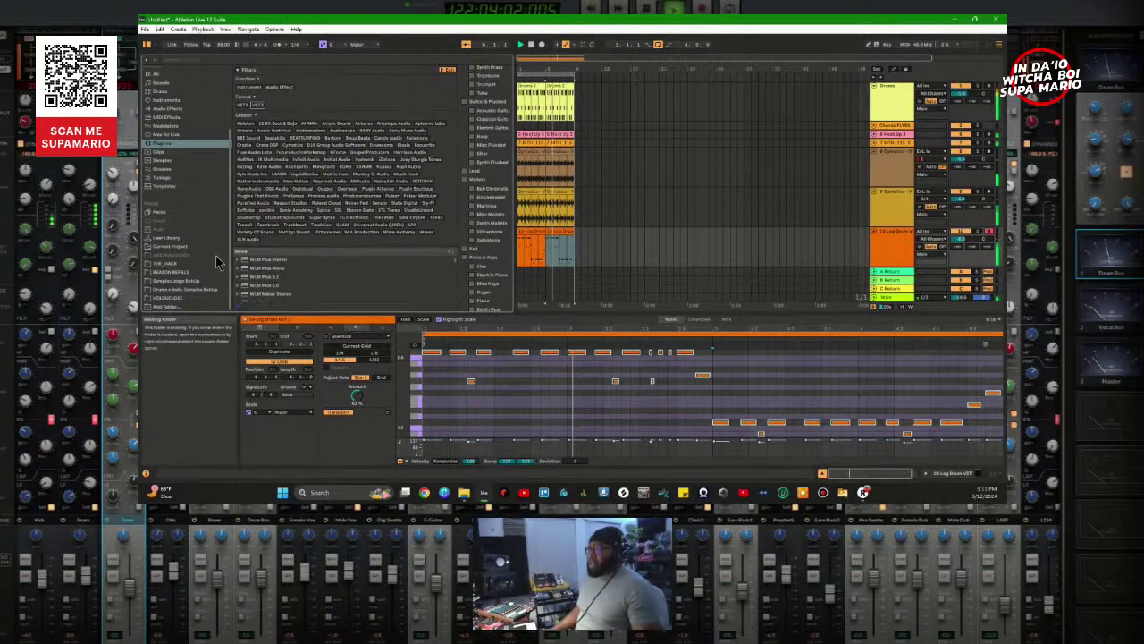
Step: Open the backup folder of samples and loops and browse the Samples folder inside Abstract & Future RnB
{"action": "left_click", "coordinate": [179, 280]}
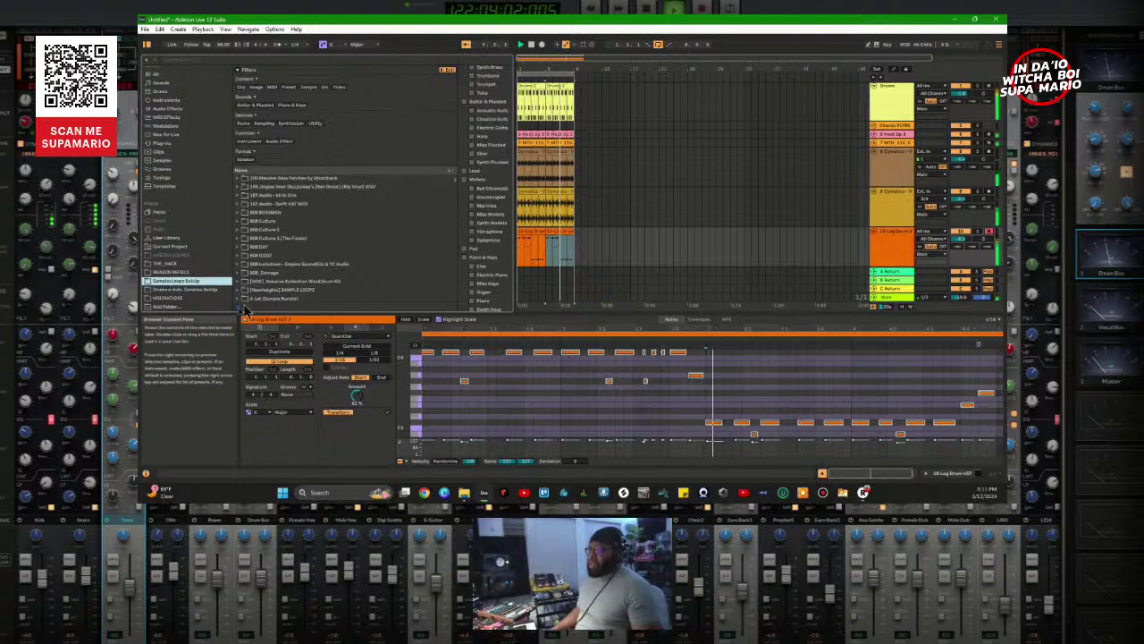
{"action": "scroll", "coordinate": [247, 273], "scroll_direction": "down", "scroll_amount": 3}
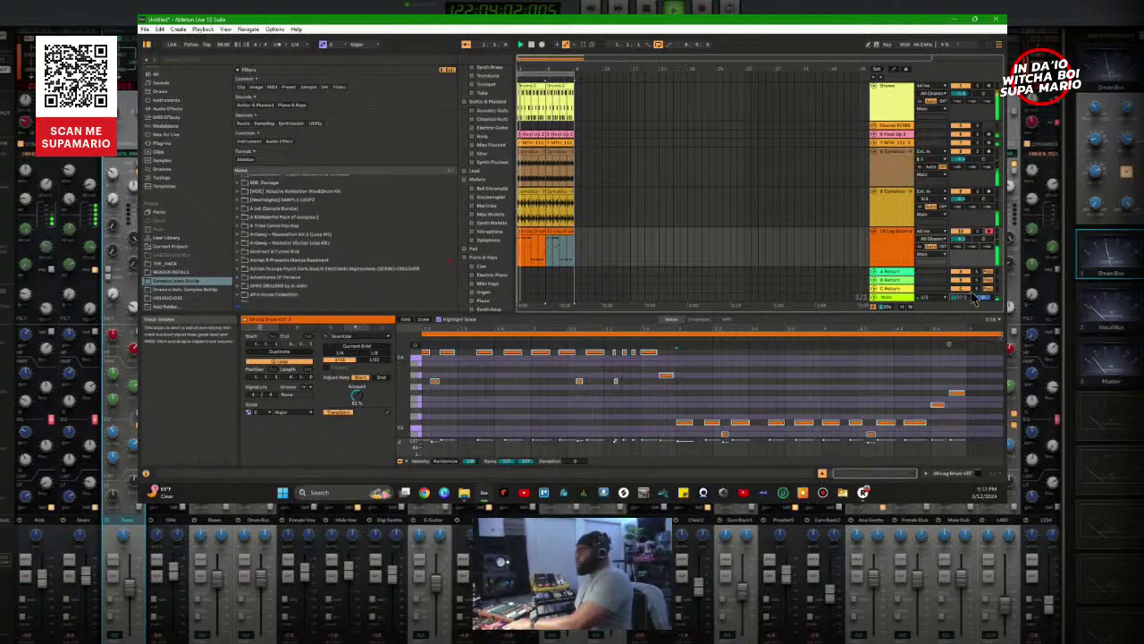
{"action": "left_click", "coordinate": [240, 252]}
{"action": "left_click", "coordinate": [247, 277]}
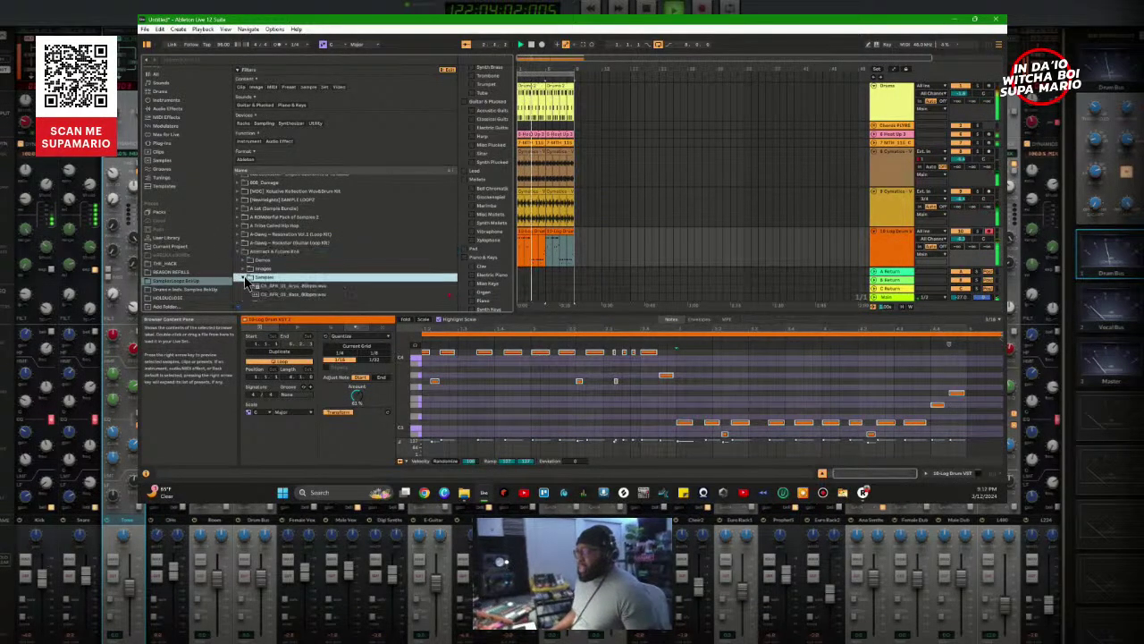
{"action": "scroll", "coordinate": [264, 284], "scroll_direction": "down", "scroll_amount": 3}
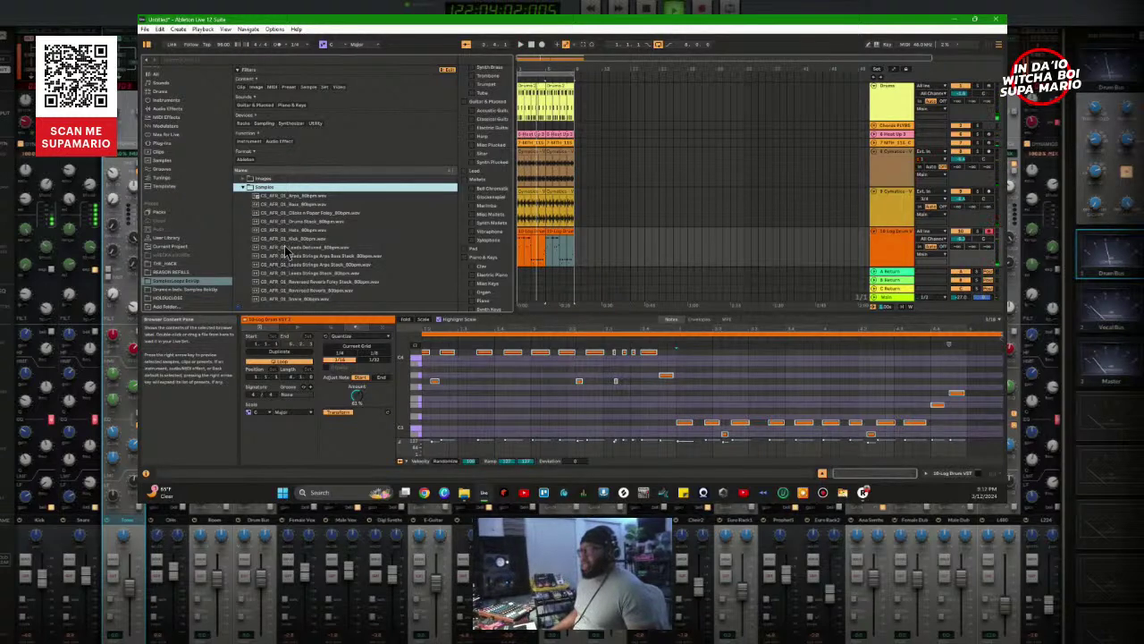
Step: Find samples similar to the Leads Detuned 80 bpm loop and audition the first five files in the similarity results
{"action": "left_click", "coordinate": [285, 247]}
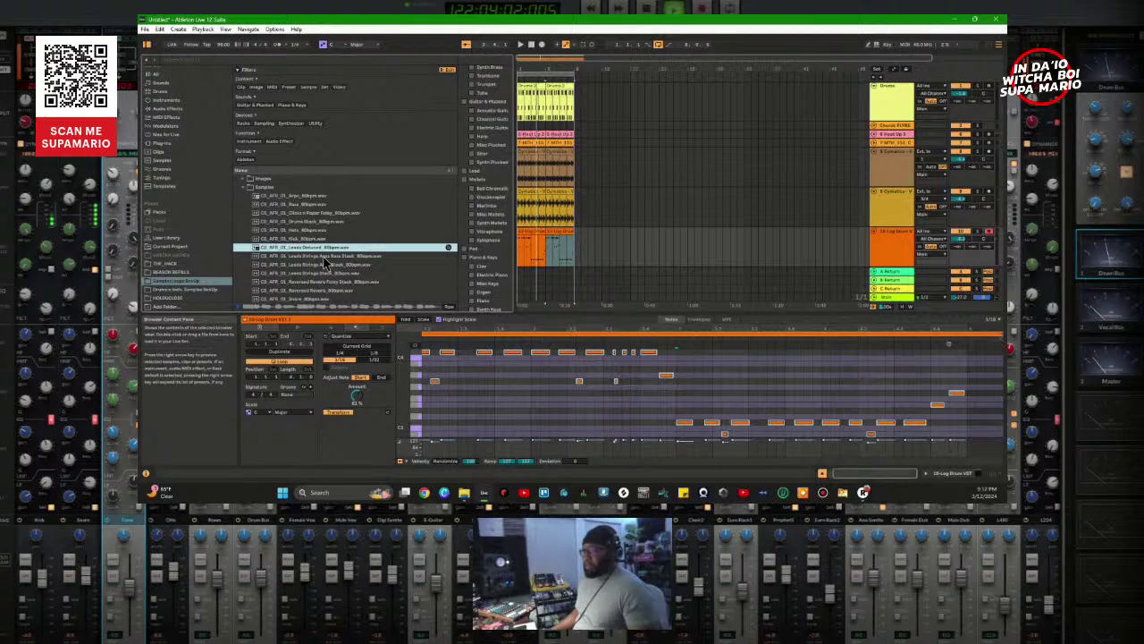
{"action": "left_click", "coordinate": [449, 249]}
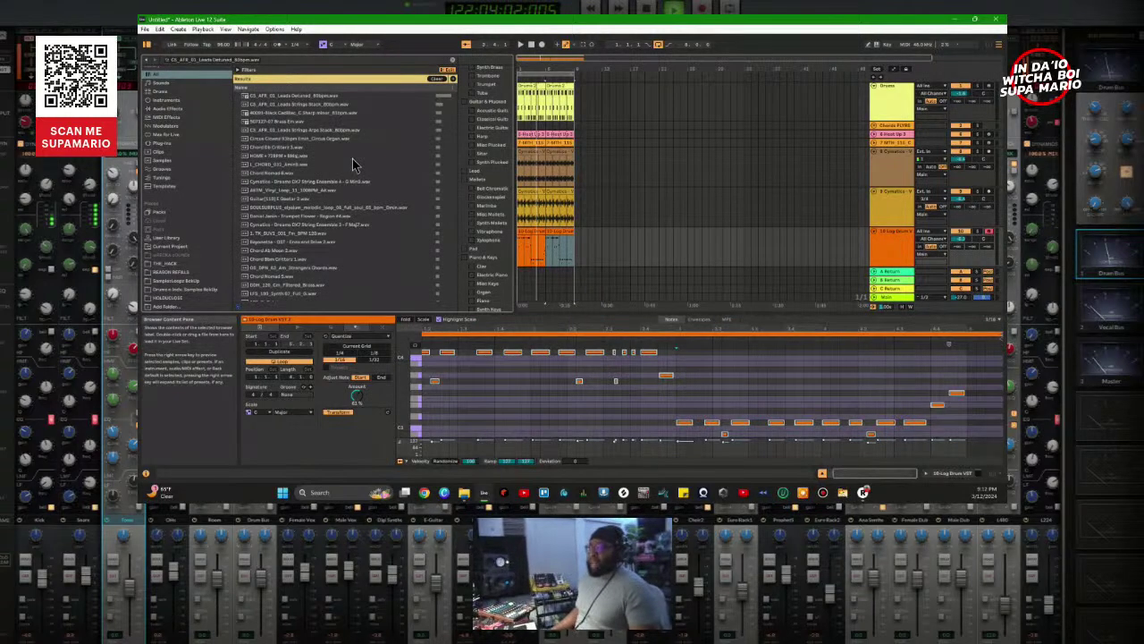
{"action": "left_click", "coordinate": [276, 97]}
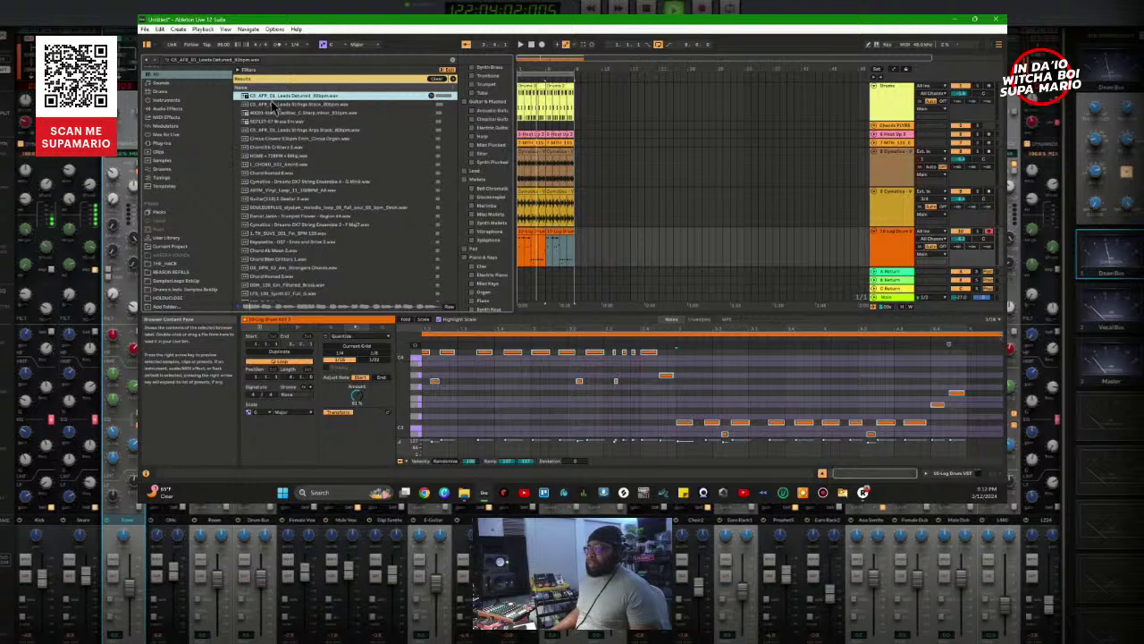
{"action": "left_click", "coordinate": [274, 107]}
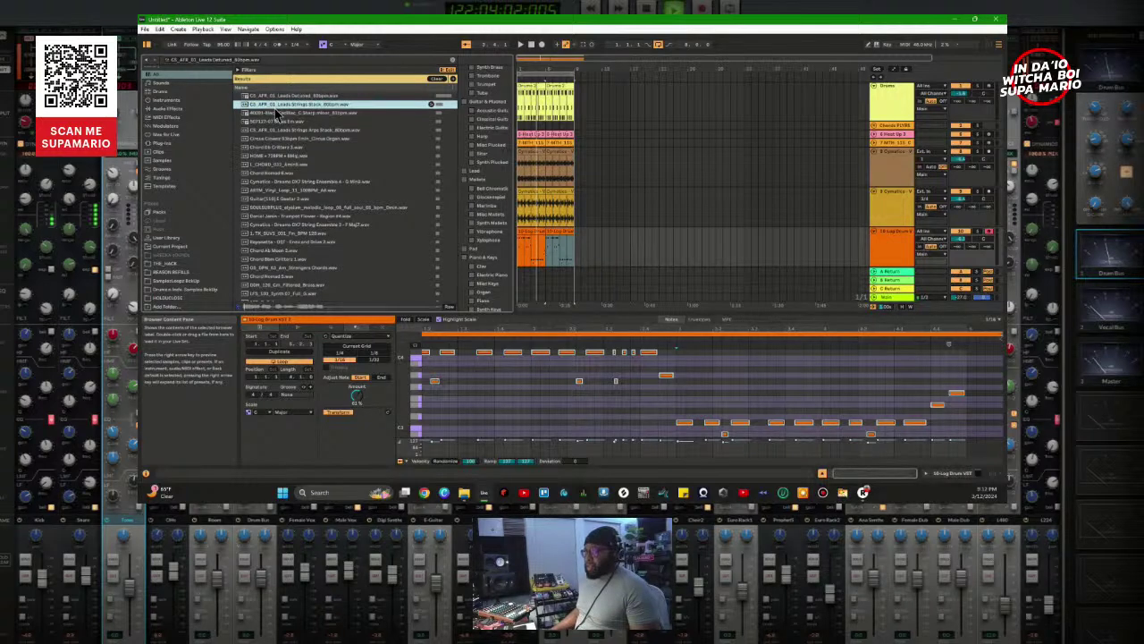
{"action": "left_click", "coordinate": [274, 113]}
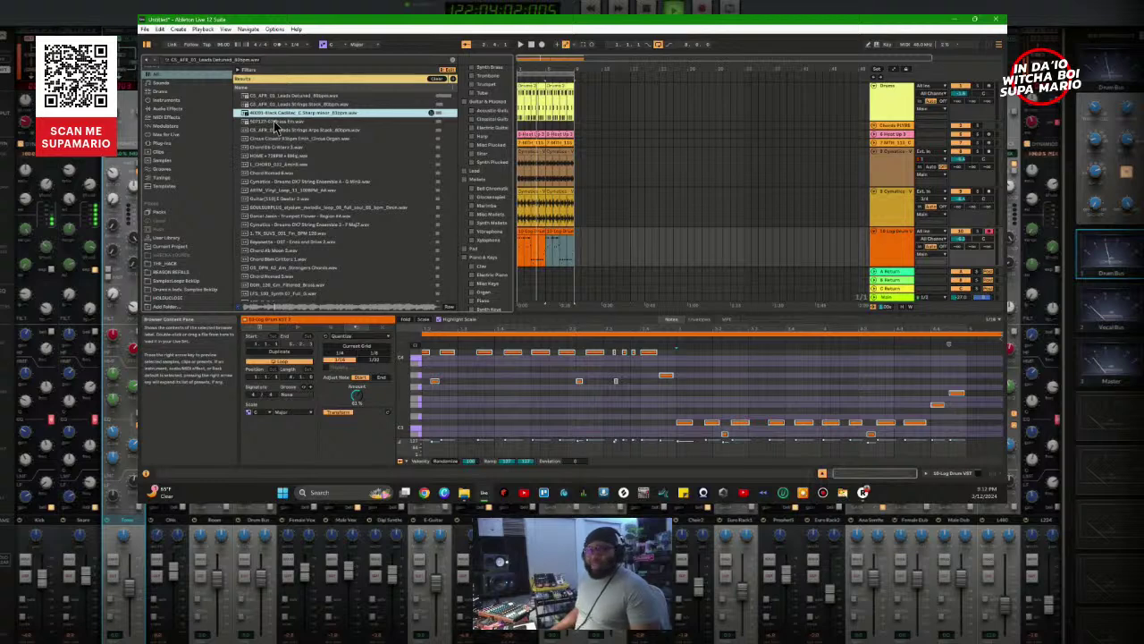
{"action": "left_click", "coordinate": [273, 121]}
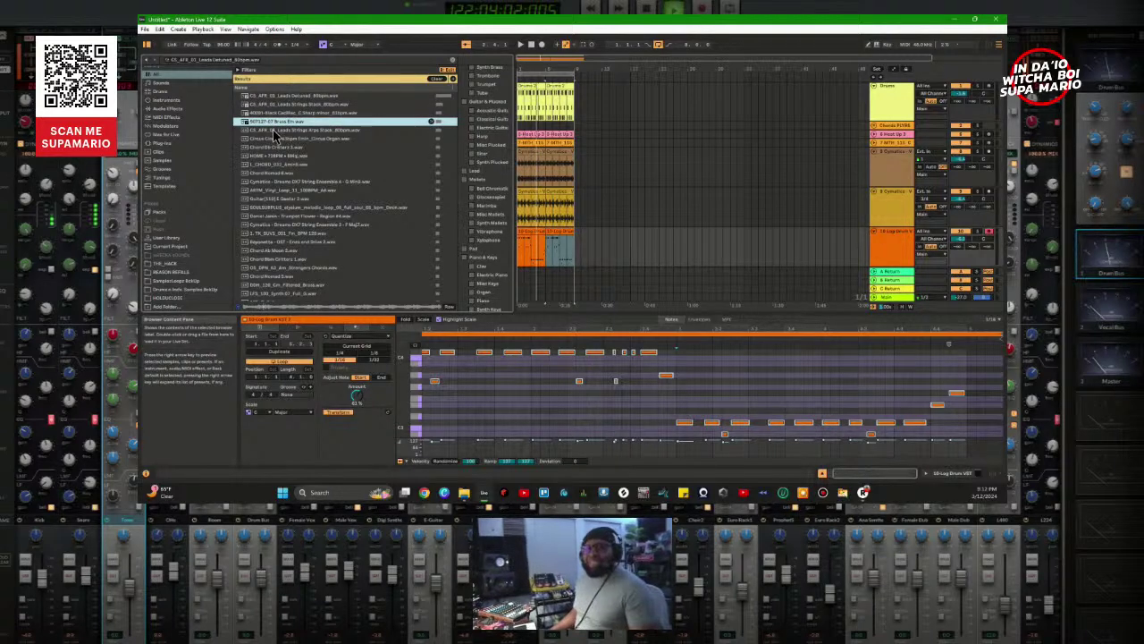
{"action": "left_click", "coordinate": [273, 129]}
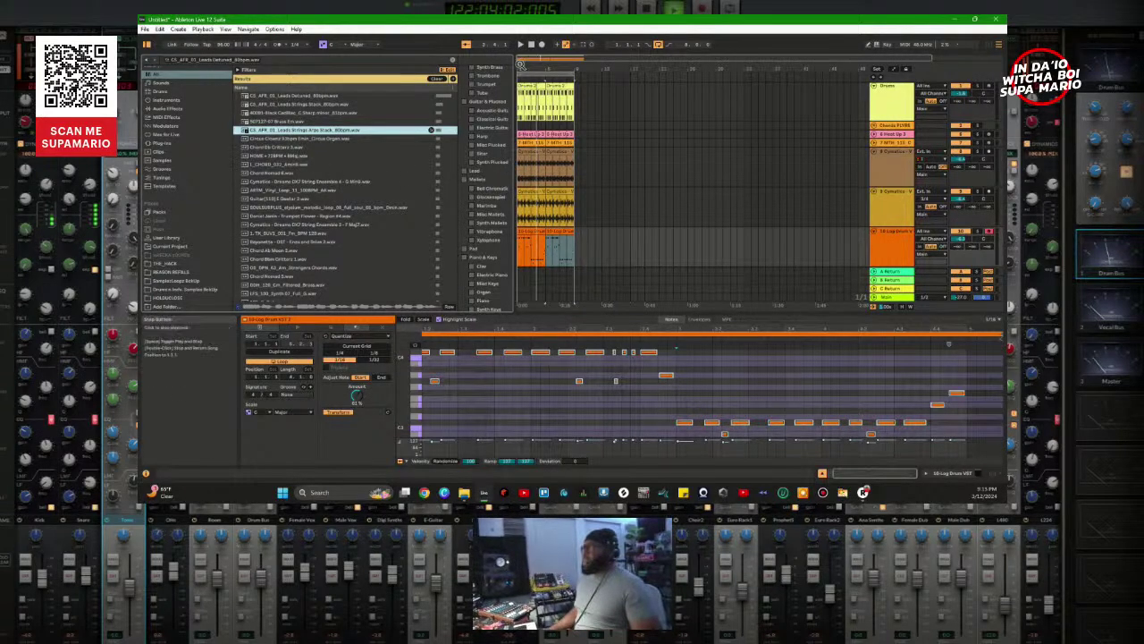
Step: Bring up the file and MIDI conversion options for the HOME loop in the similarity results, and dismiss them
{"action": "right_click", "coordinate": [430, 158]}
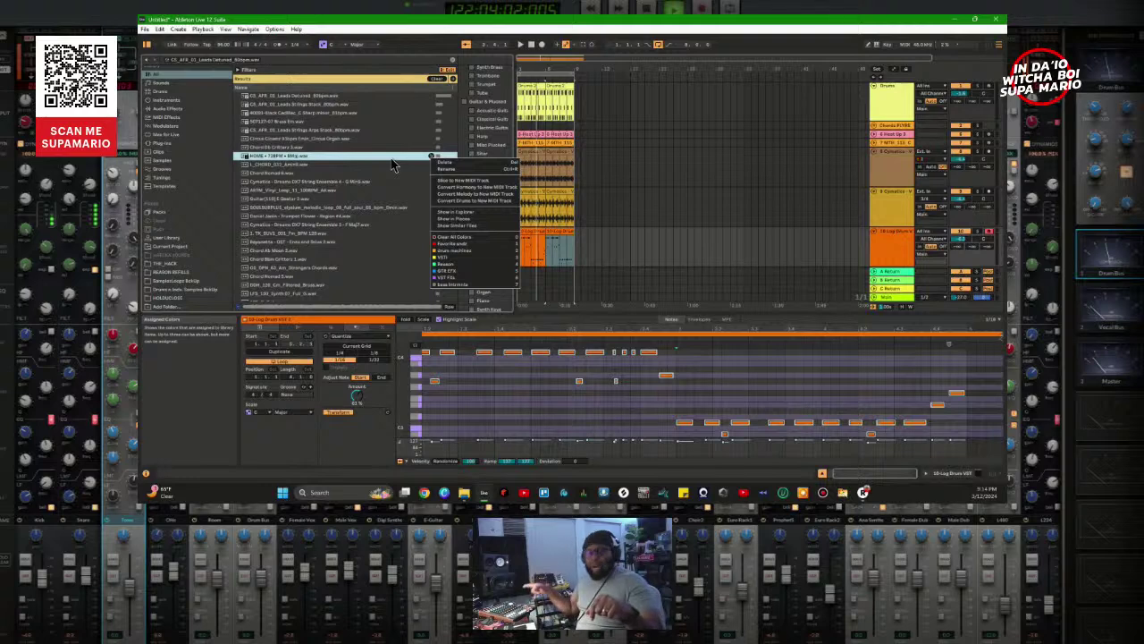
{"action": "left_click", "coordinate": [541, 46]}
Step: Play the arrangement and adjust the Main track's volume during playback
{"action": "left_click", "coordinate": [523, 45]}
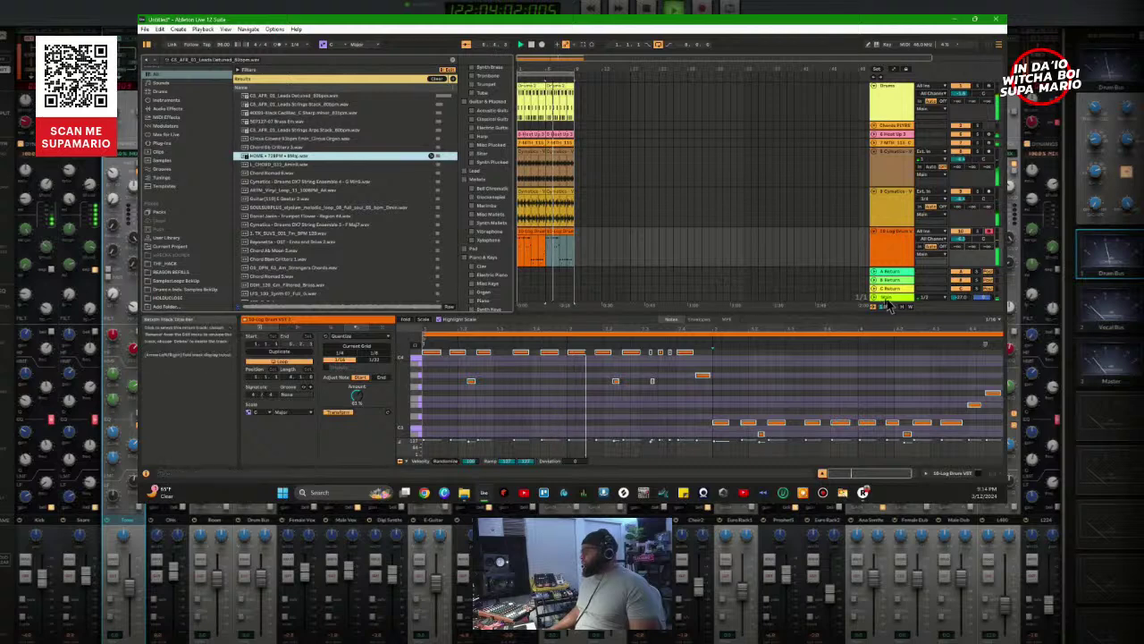
{"action": "left_click", "coordinate": [963, 302]}
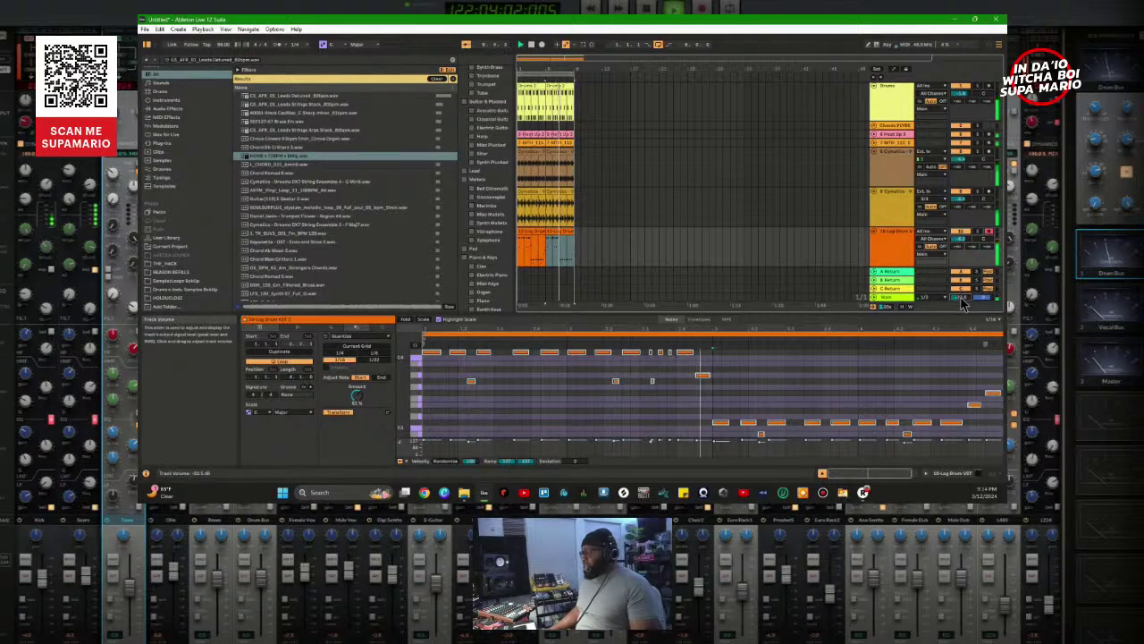